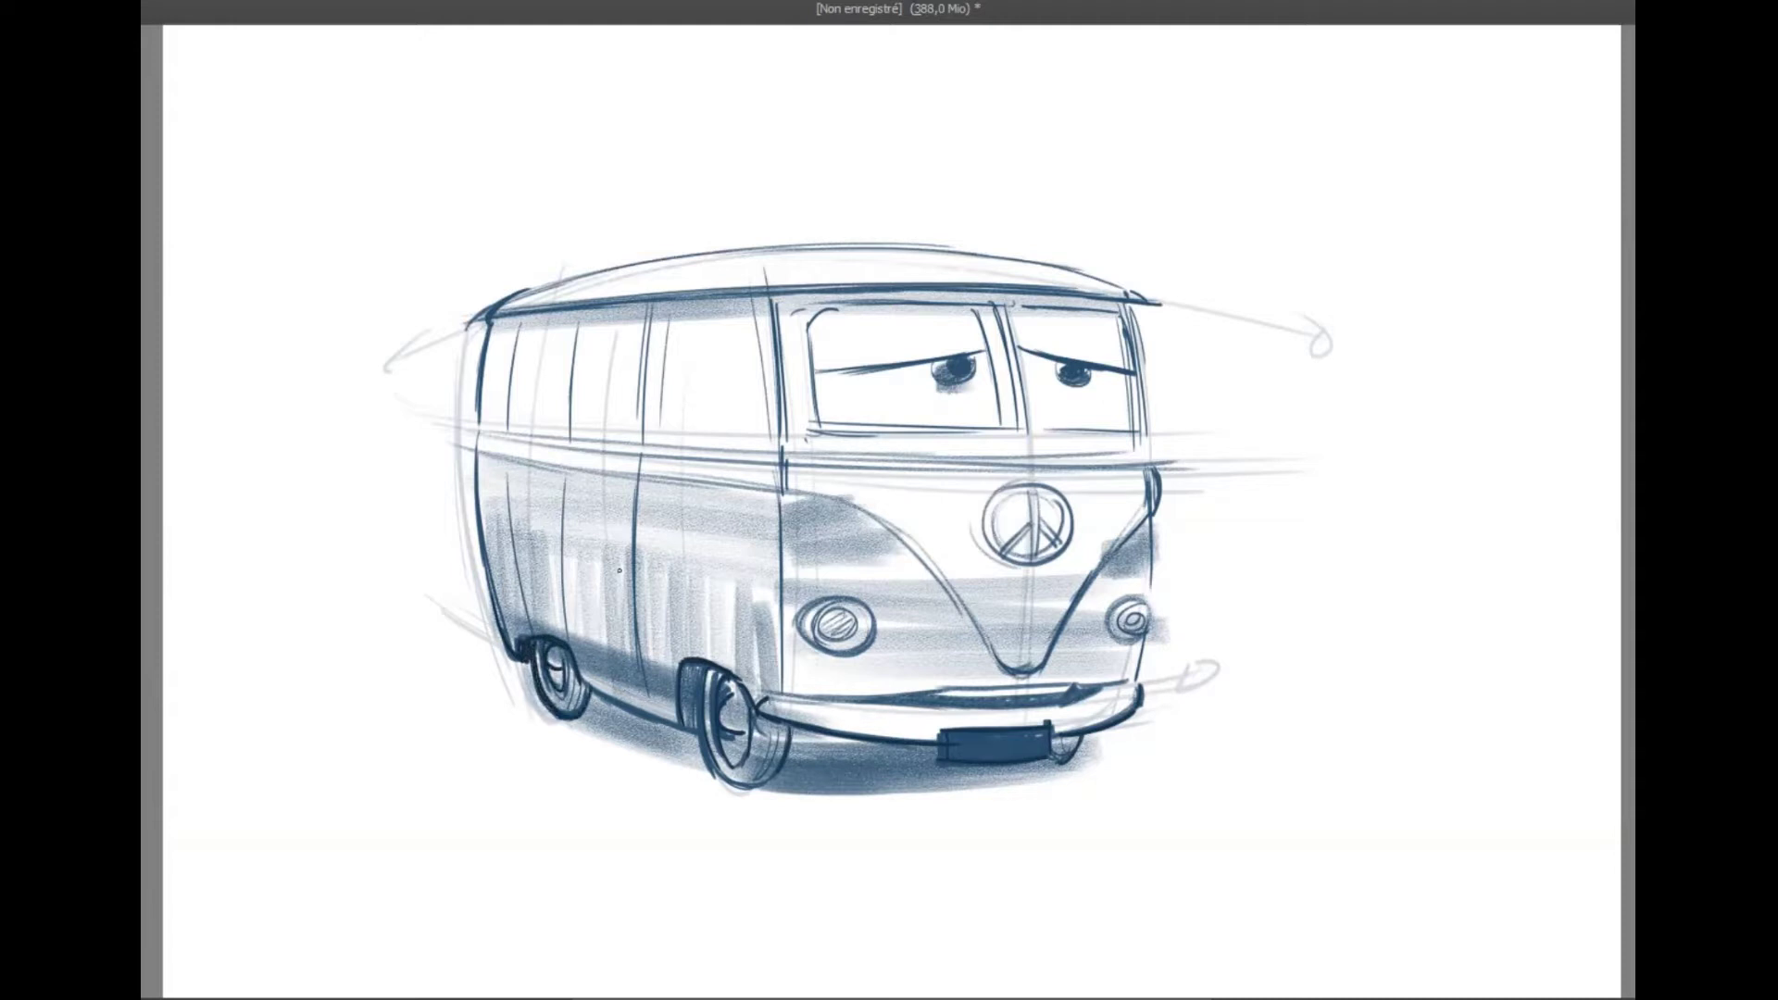
# - Darken the van's side belt line and wheel arches, add small rear side vents, and strengthen the front bumper lines
pyautogui.moveTo(473, 433); pyautogui.dragTo(728, 454)
pyautogui.moveTo(542, 463); pyautogui.dragTo(891, 537)
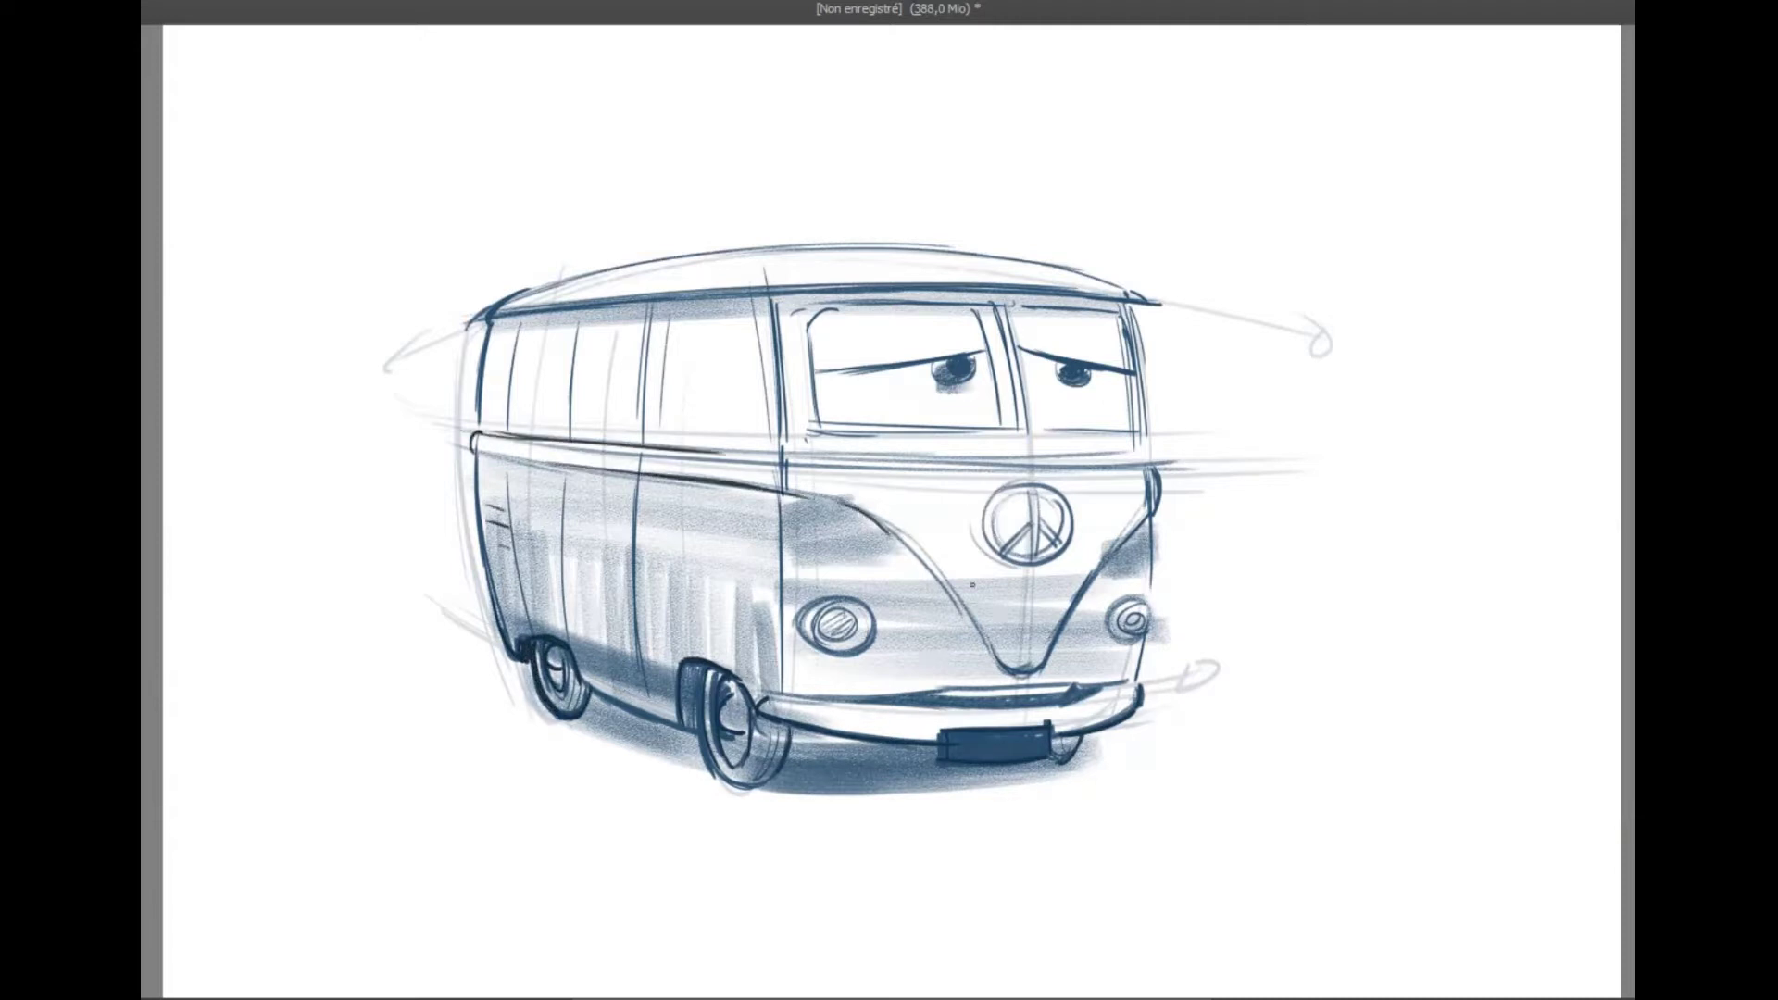
pyautogui.moveTo(671, 722); pyautogui.dragTo(756, 692)
pyautogui.moveTo(524, 635); pyautogui.dragTo(590, 670)
pyautogui.moveTo(802, 698); pyautogui.dragTo(1118, 683)
pyautogui.moveTo(1100, 687)
pyautogui.mouseDown()
pyautogui.moveTo(855, 701)
pyautogui.moveTo(1039, 704)
pyautogui.mouseUp()
# - Add small round turn signals above both headlights and reinforce the windshield's upper and lower edges
pyautogui.moveTo(808, 533); pyautogui.dragTo(814, 526)
pyautogui.moveTo(1149, 531); pyautogui.dragTo(1140, 541)
pyautogui.moveTo(819, 424); pyautogui.dragTo(1132, 435)
pyautogui.moveTo(736, 299); pyautogui.dragTo(1079, 289)
# - Outline the van's front side window and add a round mirror on a stalk to each side
pyautogui.moveTo(651, 442); pyautogui.dragTo(653, 311)
pyautogui.moveTo(653, 309); pyautogui.dragTo(770, 305)
pyautogui.moveTo(633, 441); pyautogui.dragTo(778, 459)
pyautogui.moveTo(1159, 457); pyautogui.dragTo(1177, 430)
# - Darken the van's roof edge and side-window pillars, and draw a hatched half-round shape at the rear corner
pyautogui.moveTo(981, 294); pyautogui.dragTo(1149, 307)
pyautogui.moveTo(492, 354); pyautogui.dragTo(487, 402)
pyautogui.moveTo(502, 294); pyautogui.dragTo(761, 247)
pyautogui.moveTo(490, 315); pyautogui.dragTo(757, 300)
pyautogui.moveTo(579, 313)
pyautogui.mouseDown()
pyautogui.moveTo(582, 439)
pyautogui.moveTo(685, 436)
pyautogui.mouseUp()
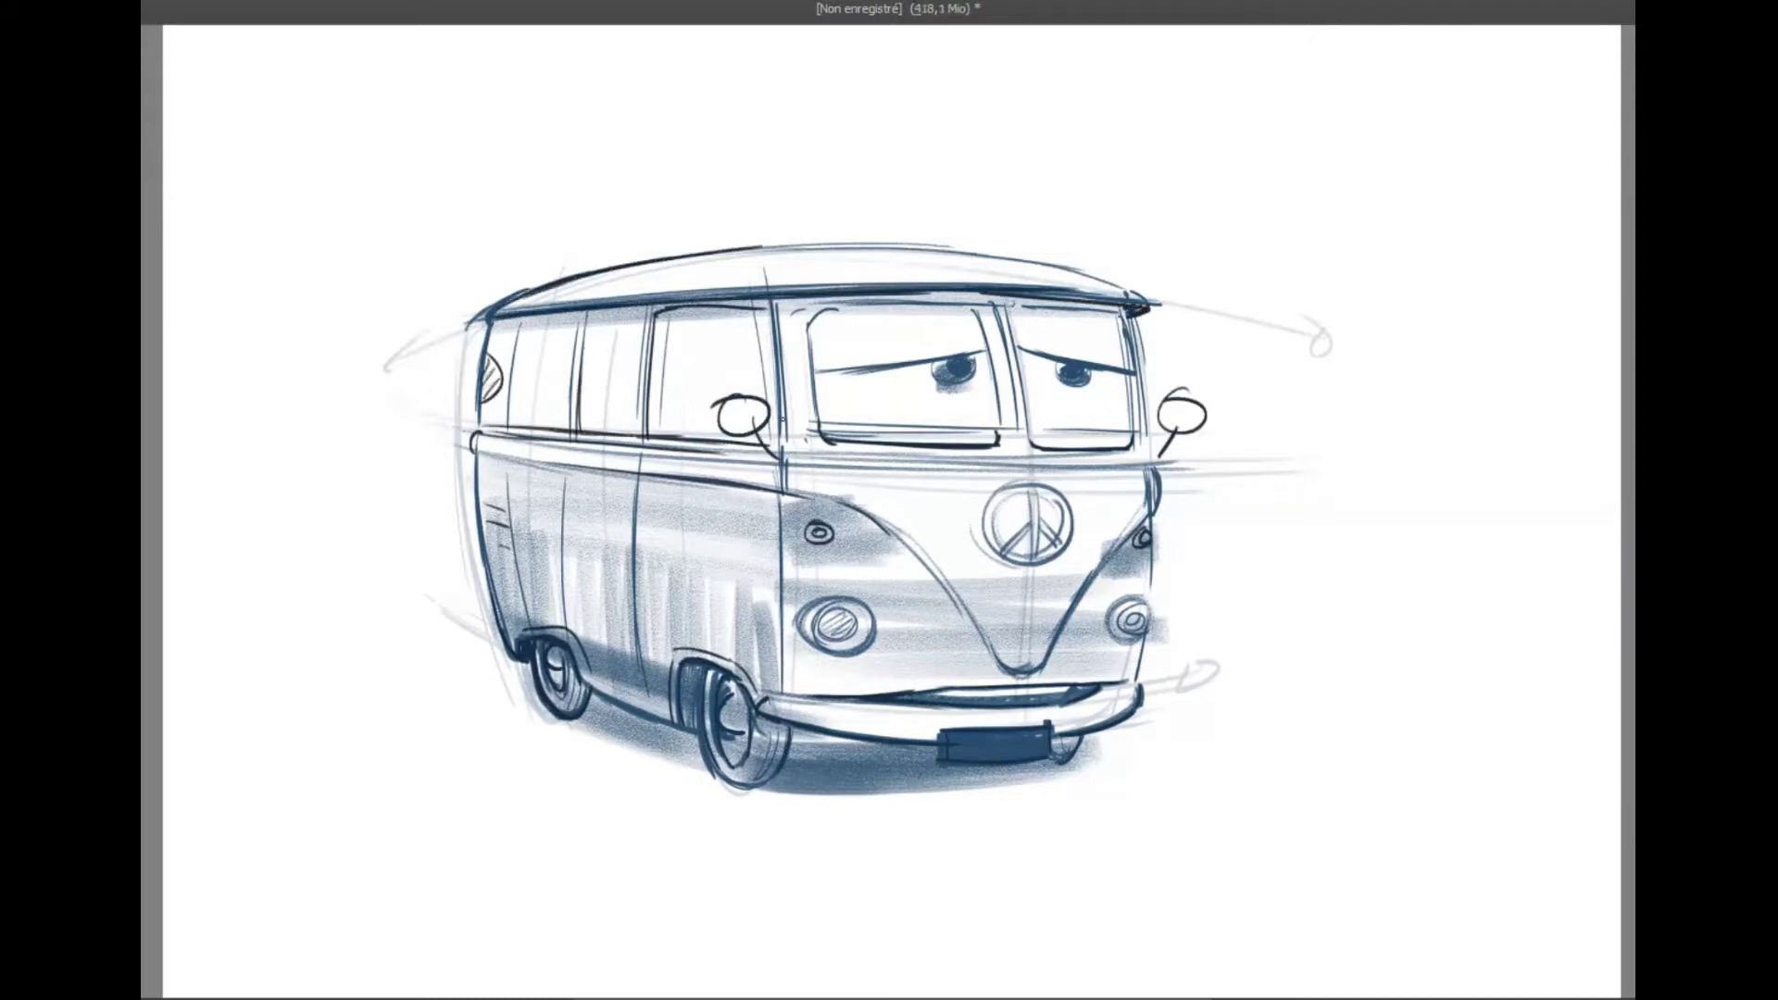
pyautogui.moveTo(725, 589); pyautogui.dragTo(750, 554)
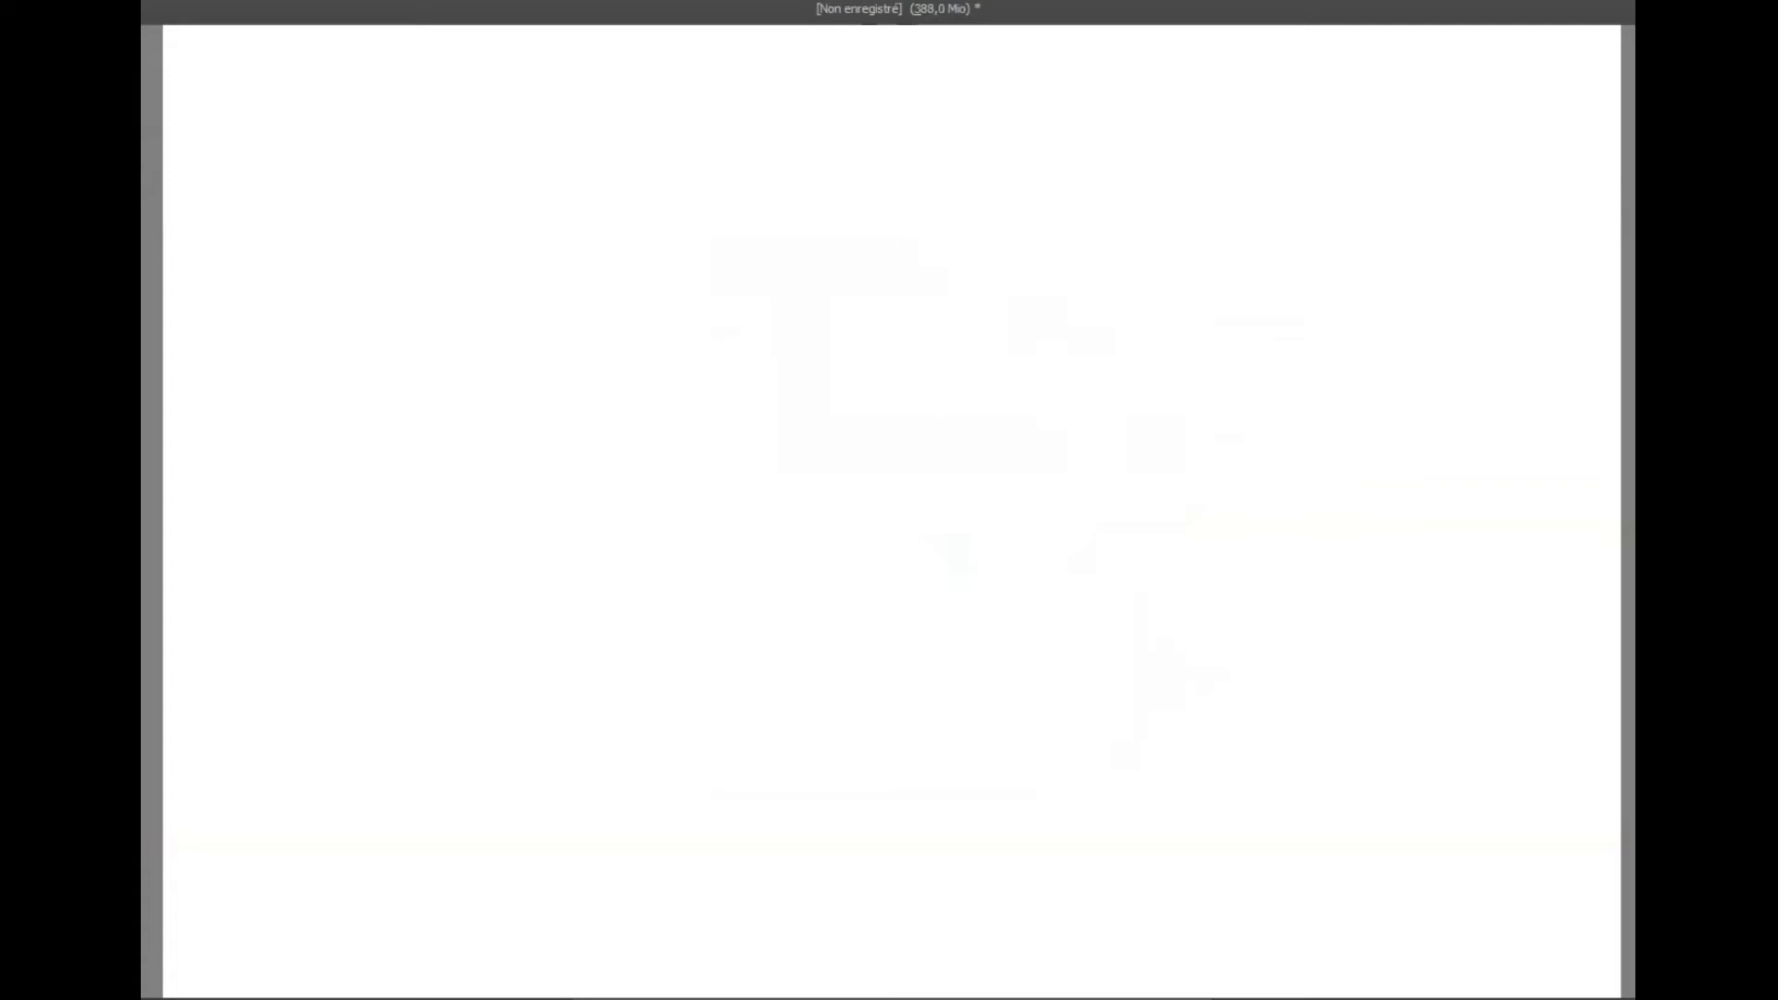
# - Rough in a truck's cab in brown on the blank canvas with upright sides, a curved roof and a centre guideline
pyautogui.moveTo(702, 301); pyautogui.dragTo(701, 472)
pyautogui.moveTo(713, 294)
pyautogui.mouseDown()
pyautogui.moveTo(1083, 295)
pyautogui.moveTo(1043, 589)
pyautogui.mouseUp()
pyautogui.moveTo(936, 269); pyautogui.dragTo(904, 598)
pyautogui.moveTo(696, 278); pyautogui.dragTo(713, 604)
pyautogui.moveTo(1064, 324); pyautogui.dragTo(1067, 458)
# - Rough in the truck's front body with a slanted hood line, rounded fenders, a curved bumper and wheels
pyautogui.moveTo(667, 459)
pyautogui.mouseDown()
pyautogui.moveTo(1123, 493)
pyautogui.moveTo(656, 620)
pyautogui.moveTo(765, 669)
pyautogui.mouseUp()
pyautogui.moveTo(753, 458); pyautogui.dragTo(778, 671)
pyautogui.moveTo(723, 654); pyautogui.dragTo(1139, 666)
pyautogui.moveTo(758, 460); pyautogui.dragTo(755, 633)
pyautogui.moveTo(1140, 514); pyautogui.dragTo(1124, 662)
pyautogui.moveTo(926, 459); pyautogui.dragTo(1165, 507)
pyautogui.moveTo(755, 630); pyautogui.dragTo(746, 648)
pyautogui.moveTo(1038, 669); pyautogui.dragTo(1076, 672)
pyautogui.moveTo(673, 622)
pyautogui.mouseDown()
pyautogui.moveTo(659, 643)
pyautogui.moveTo(674, 639)
pyautogui.mouseUp()
pyautogui.moveTo(713, 641); pyautogui.dragTo(751, 639)
# - Sketch a rectangular grille on the truck's front with a wide smiling mouth below it
pyautogui.moveTo(866, 474)
pyautogui.mouseDown()
pyautogui.moveTo(867, 570)
pyautogui.moveTo(1079, 505)
pyautogui.mouseUp()
pyautogui.moveTo(838, 563); pyautogui.dragTo(1085, 578)
pyautogui.moveTo(746, 602); pyautogui.dragTo(1081, 648)
pyautogui.moveTo(1119, 602); pyautogui.dragTo(1132, 683)
pyautogui.moveTo(760, 639); pyautogui.dragTo(1135, 662)
pyautogui.moveTo(824, 614); pyautogui.dragTo(933, 632)
pyautogui.moveTo(1061, 622); pyautogui.dragTo(897, 622)
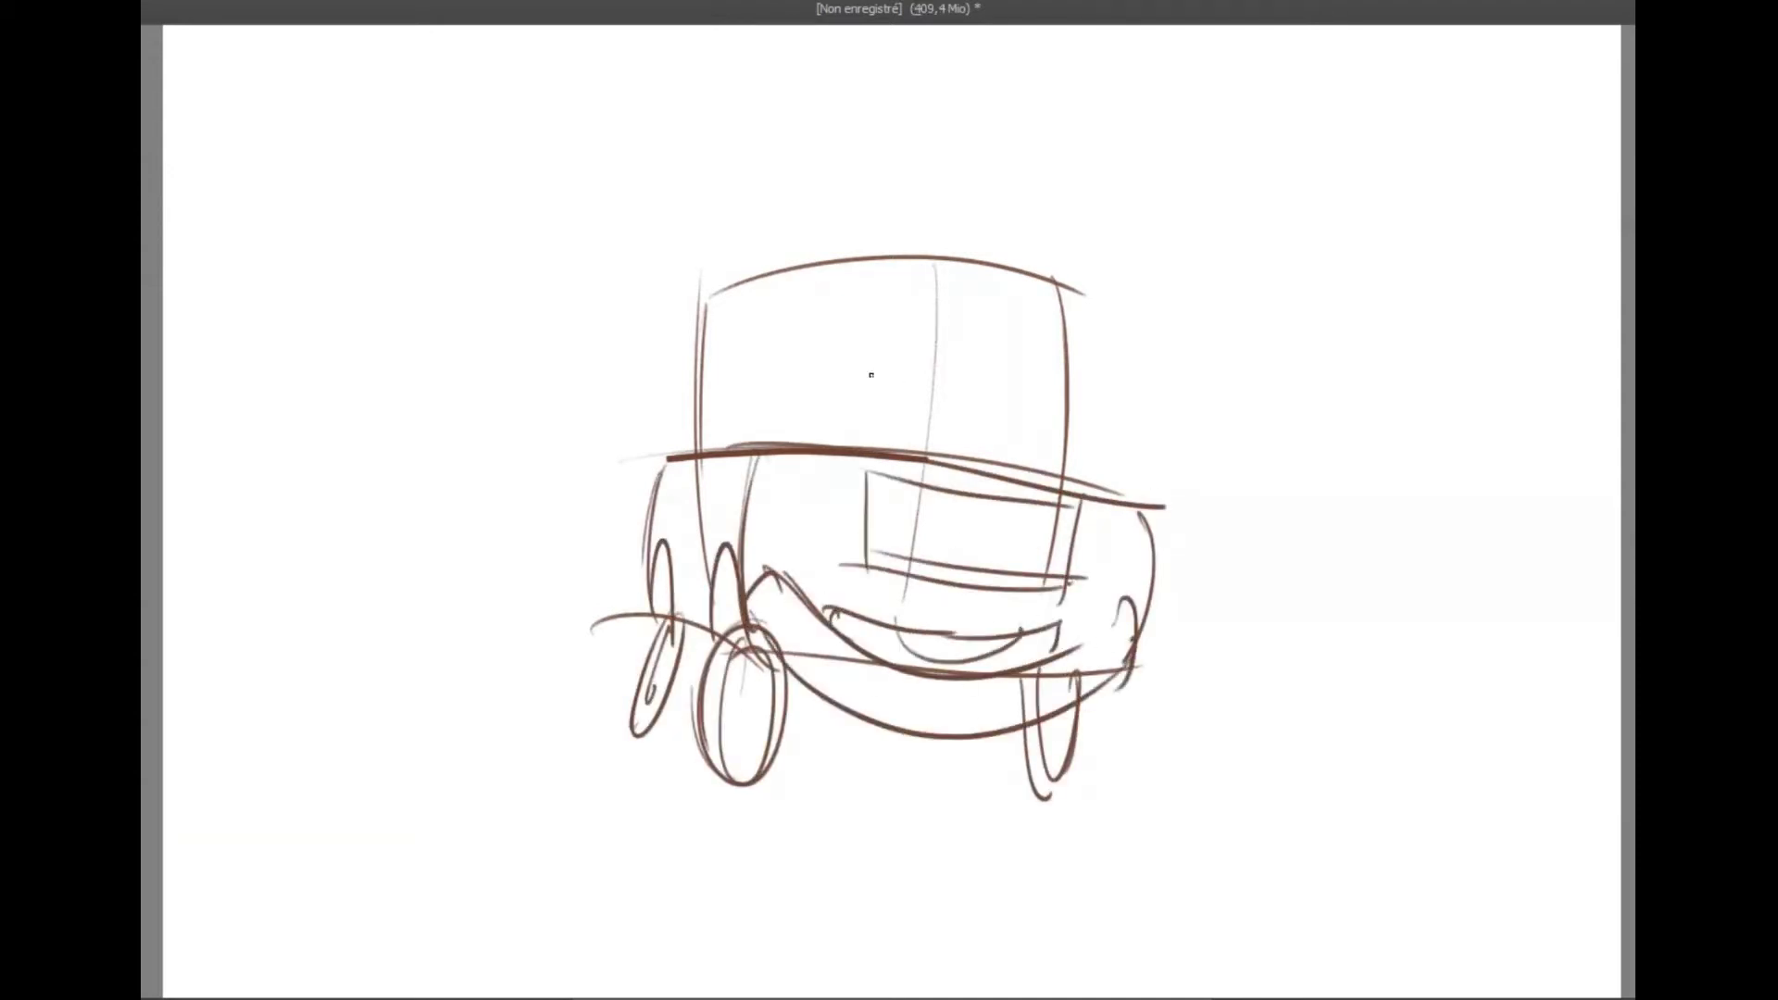
# - Sketch two round pupils, slanted eyelids and the windshield and roof edges on the truck's cab
pyautogui.moveTo(880, 382); pyautogui.dragTo(878, 384)
pyautogui.moveTo(938, 394); pyautogui.dragTo(936, 396)
pyautogui.moveTo(746, 347); pyautogui.dragTo(940, 330)
pyautogui.moveTo(938, 307); pyautogui.dragTo(1056, 375)
pyautogui.moveTo(767, 292); pyautogui.dragTo(755, 446)
pyautogui.moveTo(706, 305)
pyautogui.mouseDown()
pyautogui.moveTo(709, 454)
pyautogui.moveTo(1086, 306)
pyautogui.mouseUp()
pyautogui.moveTo(692, 352); pyautogui.dragTo(894, 315)
pyautogui.moveTo(1074, 315); pyautogui.dragTo(1072, 463)
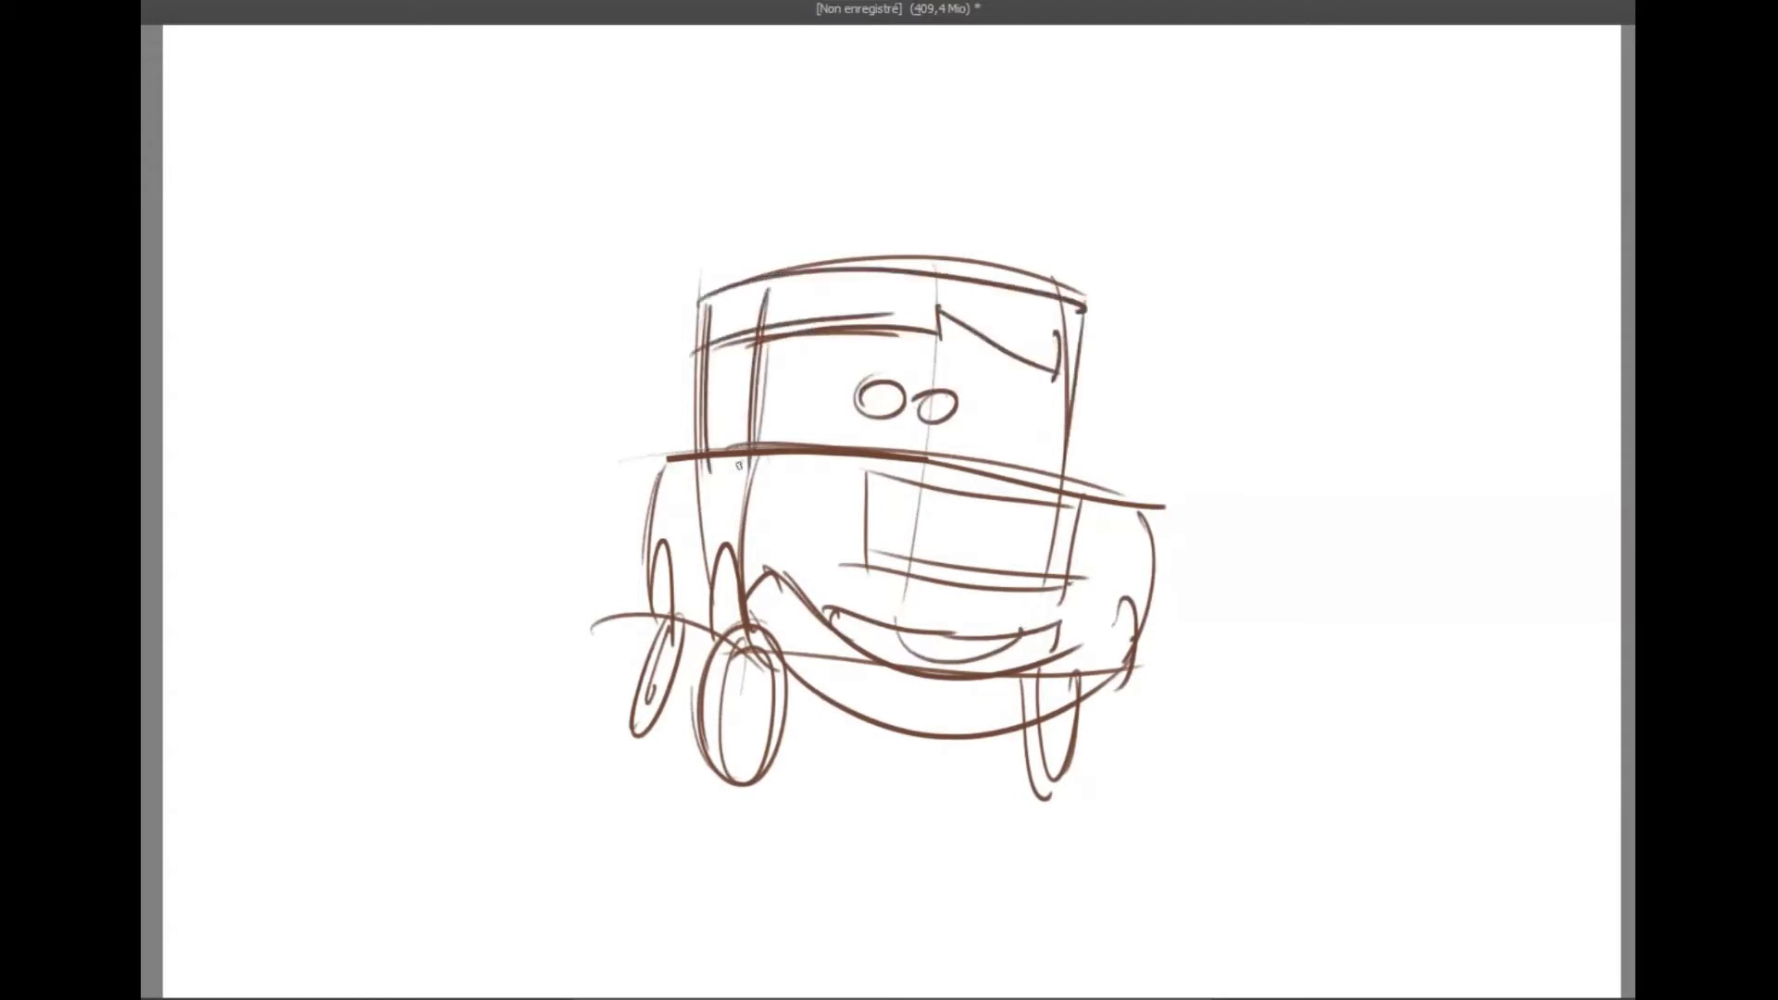
# - Rough in side mirrors, low side lamps, a thicker front wheel and a ground line for the truck
pyautogui.moveTo(722, 426); pyautogui.dragTo(736, 463)
pyautogui.moveTo(1107, 481); pyautogui.dragTo(1158, 500)
pyautogui.moveTo(1082, 347); pyautogui.dragTo(1077, 491)
pyautogui.moveTo(746, 648); pyautogui.dragTo(787, 759)
pyautogui.moveTo(635, 598); pyautogui.dragTo(639, 606)
pyautogui.moveTo(1148, 661); pyautogui.dragTo(1128, 683)
pyautogui.moveTo(587, 749); pyautogui.dragTo(1141, 801)
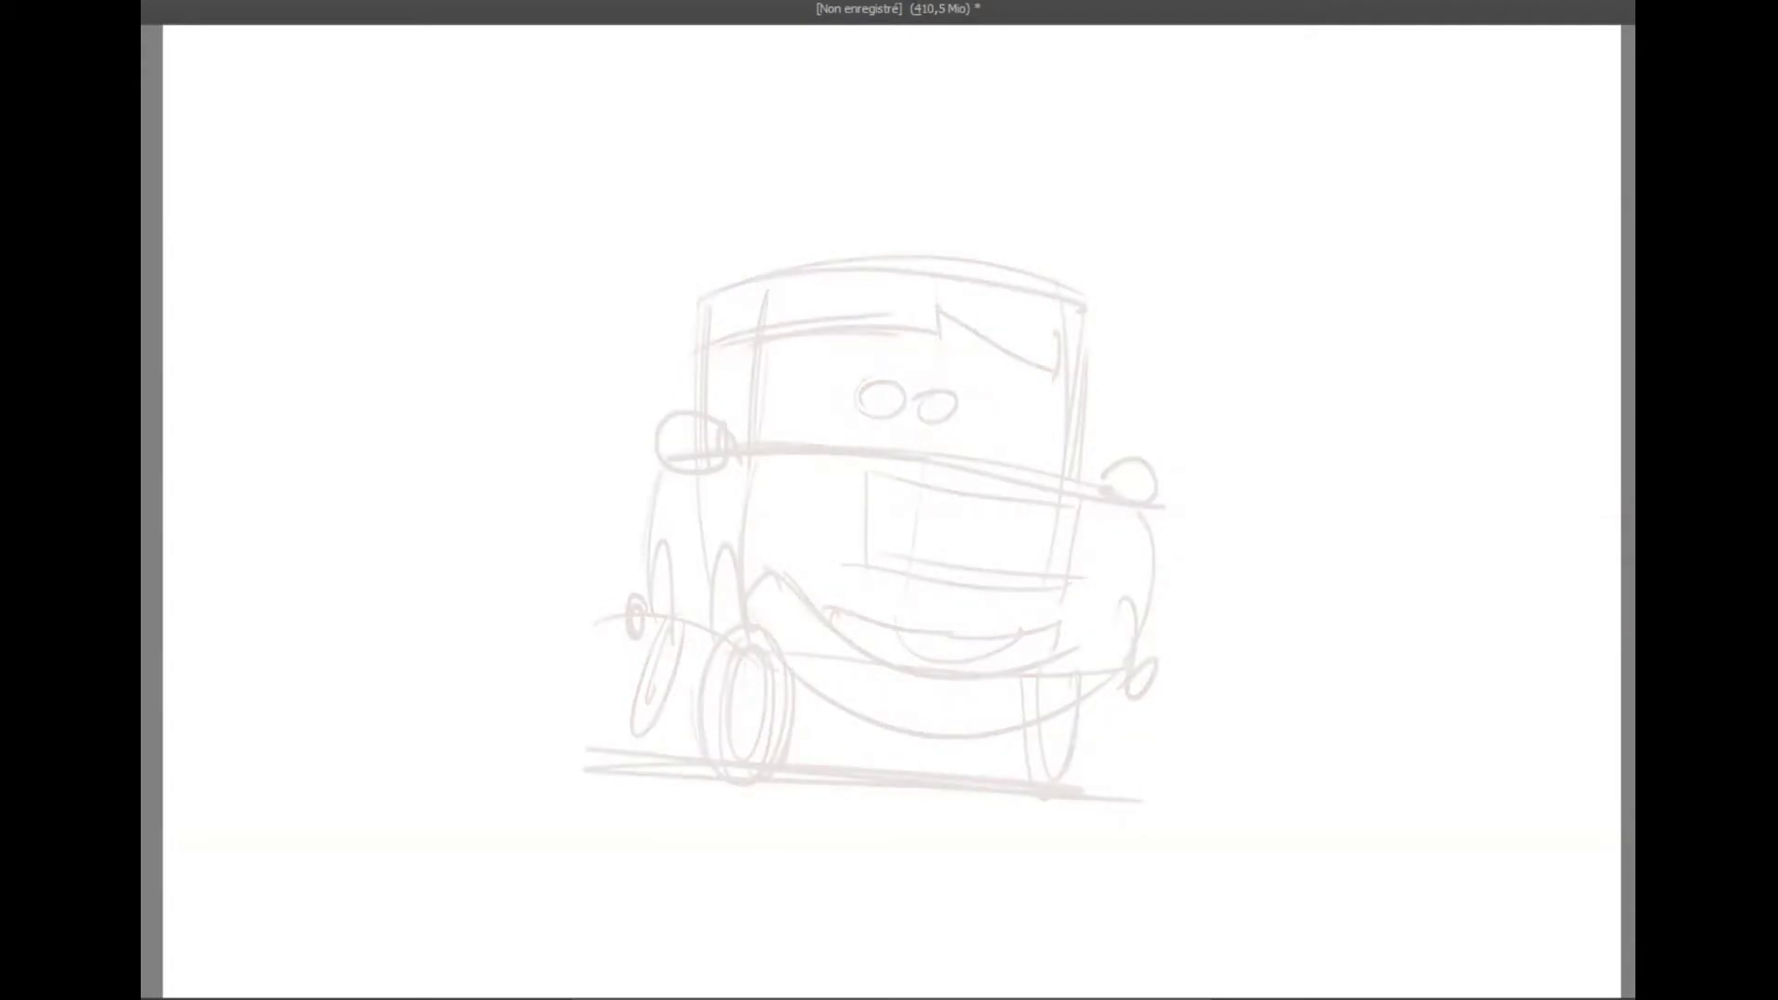
# - Draw dark eyelid lines and shaded pupils over the faded truck sketch
pyautogui.moveTo(753, 334)
pyautogui.mouseDown()
pyautogui.moveTo(938, 309)
pyautogui.moveTo(1061, 378)
pyautogui.mouseUp()
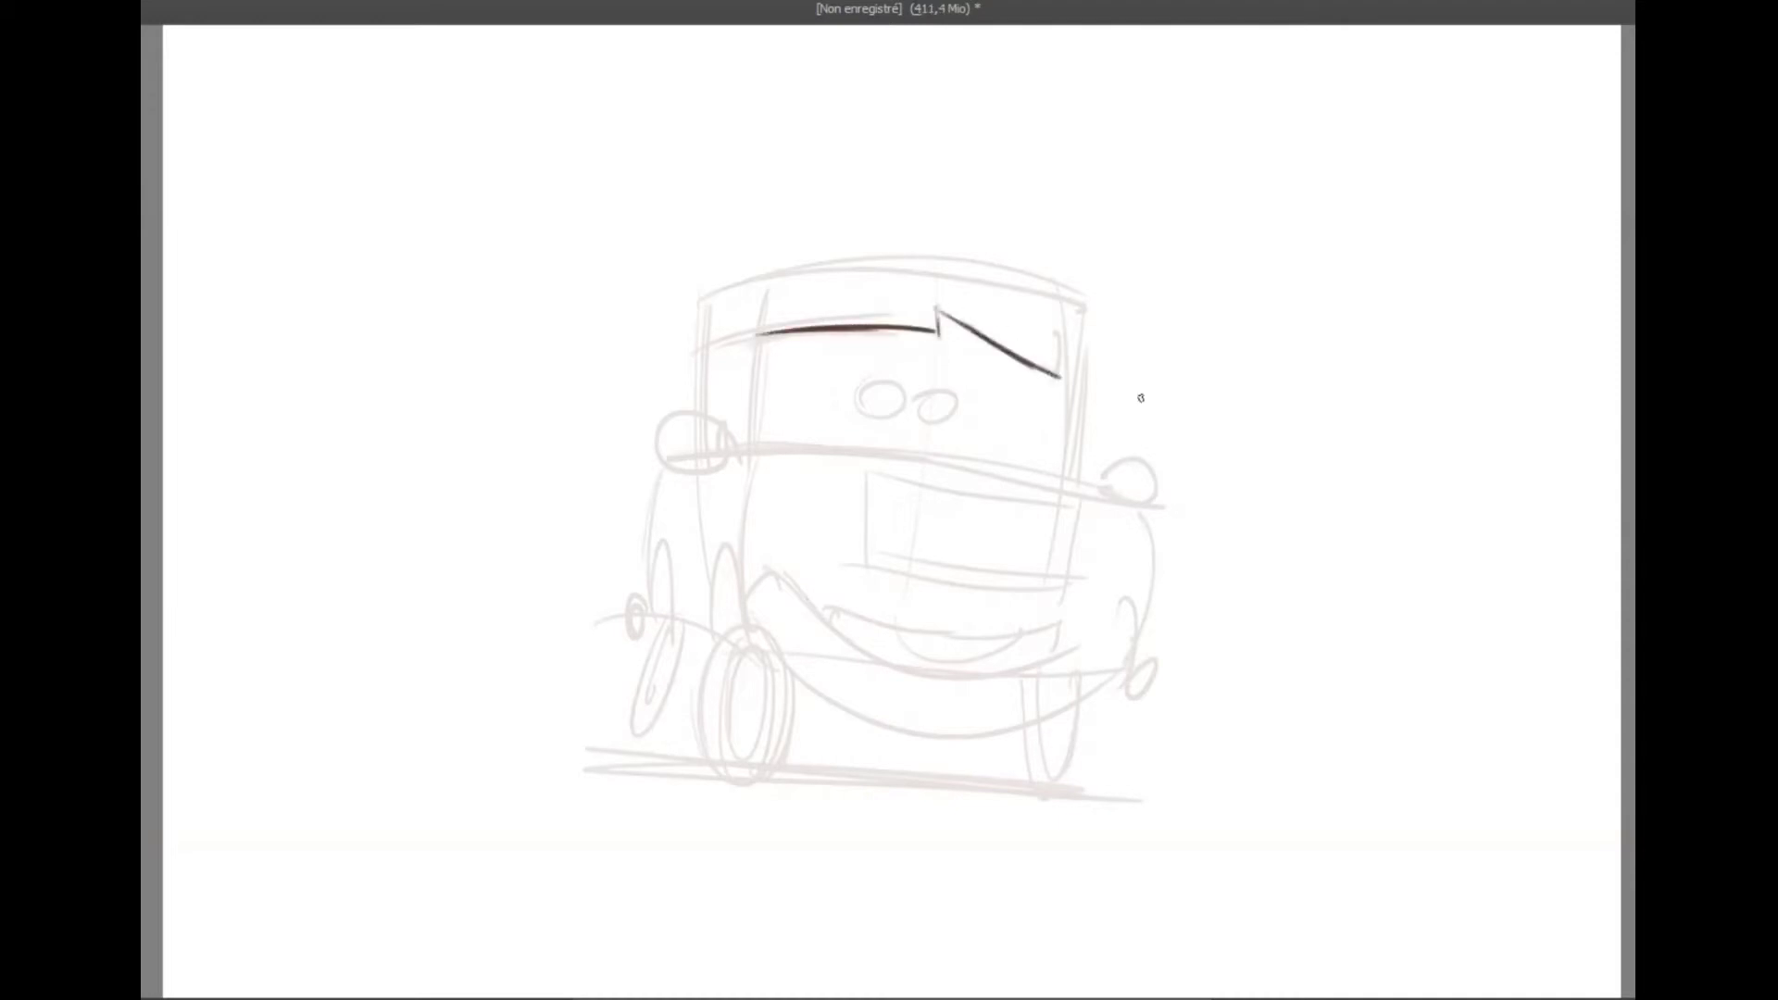
pyautogui.moveTo(880, 383)
pyautogui.mouseDown()
pyautogui.moveTo(915, 393)
pyautogui.moveTo(891, 410)
pyautogui.mouseUp()
pyautogui.moveTo(915, 400); pyautogui.dragTo(945, 417)
pyautogui.moveTo(874, 397); pyautogui.dragTo(889, 406)
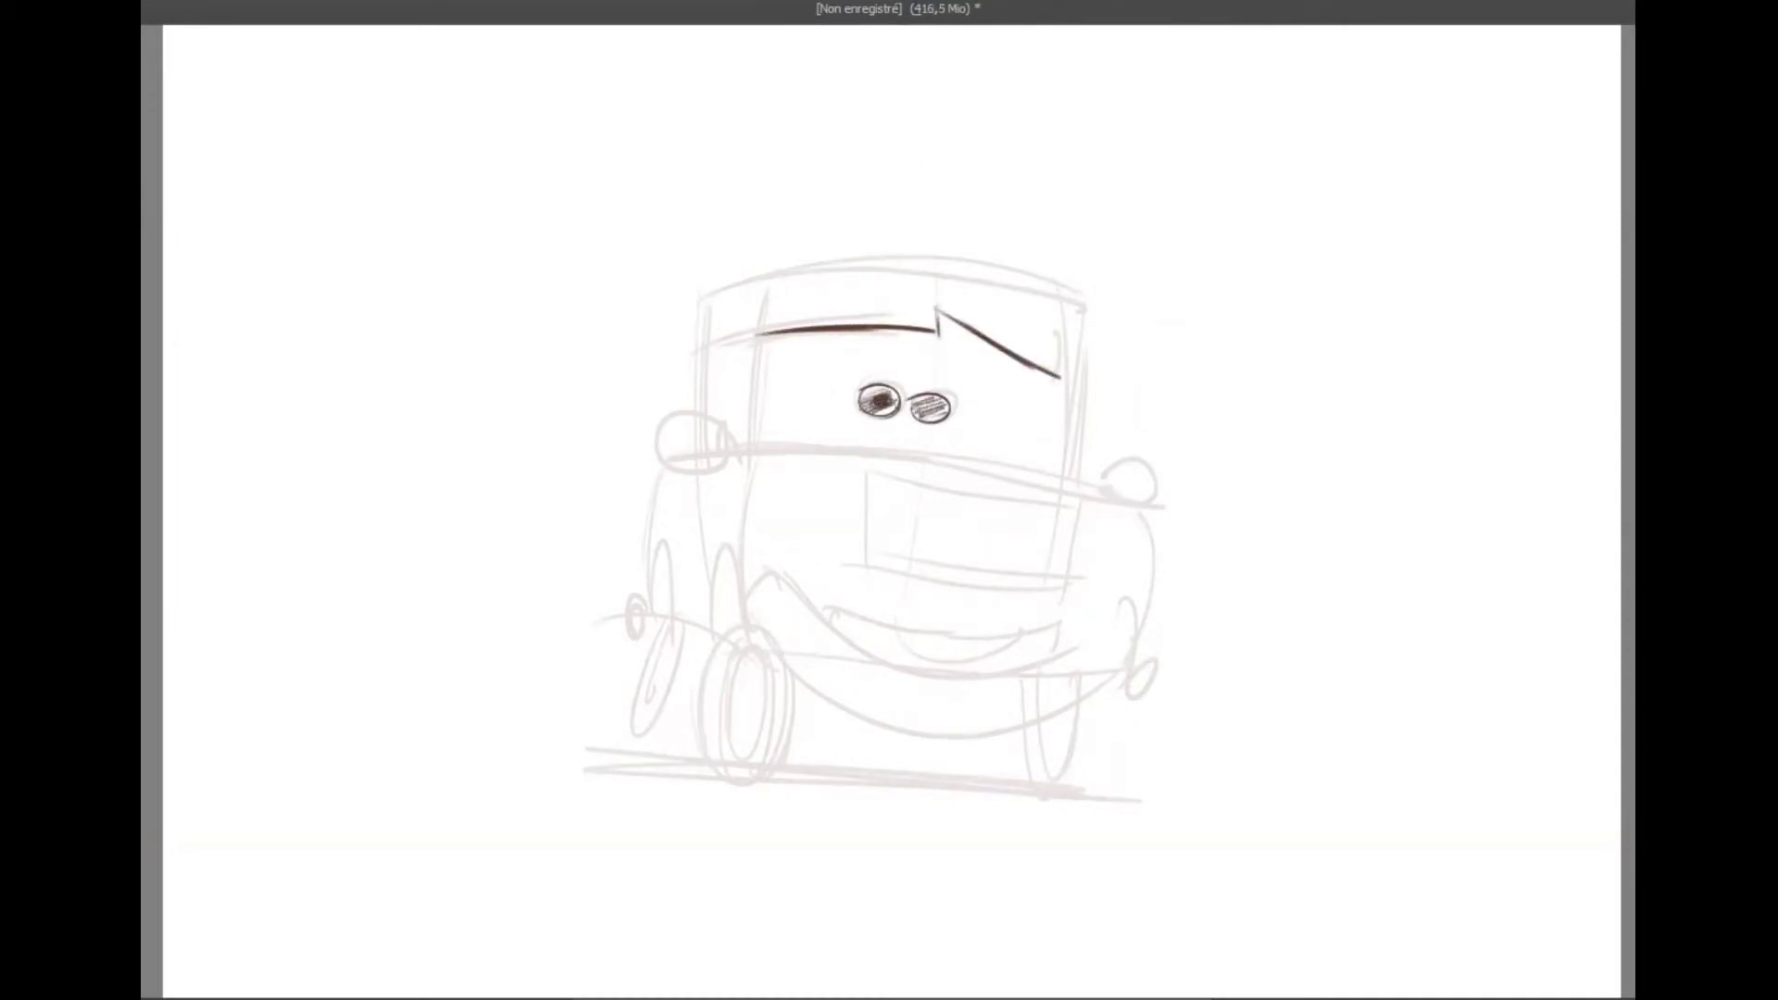
# - Draw clean lines for the truck's windshield frame, side window, roof and hood edge, plus the grille's outer sides
pyautogui.moveTo(768, 291); pyautogui.dragTo(743, 450)
pyautogui.moveTo(868, 461); pyautogui.dragTo(863, 558)
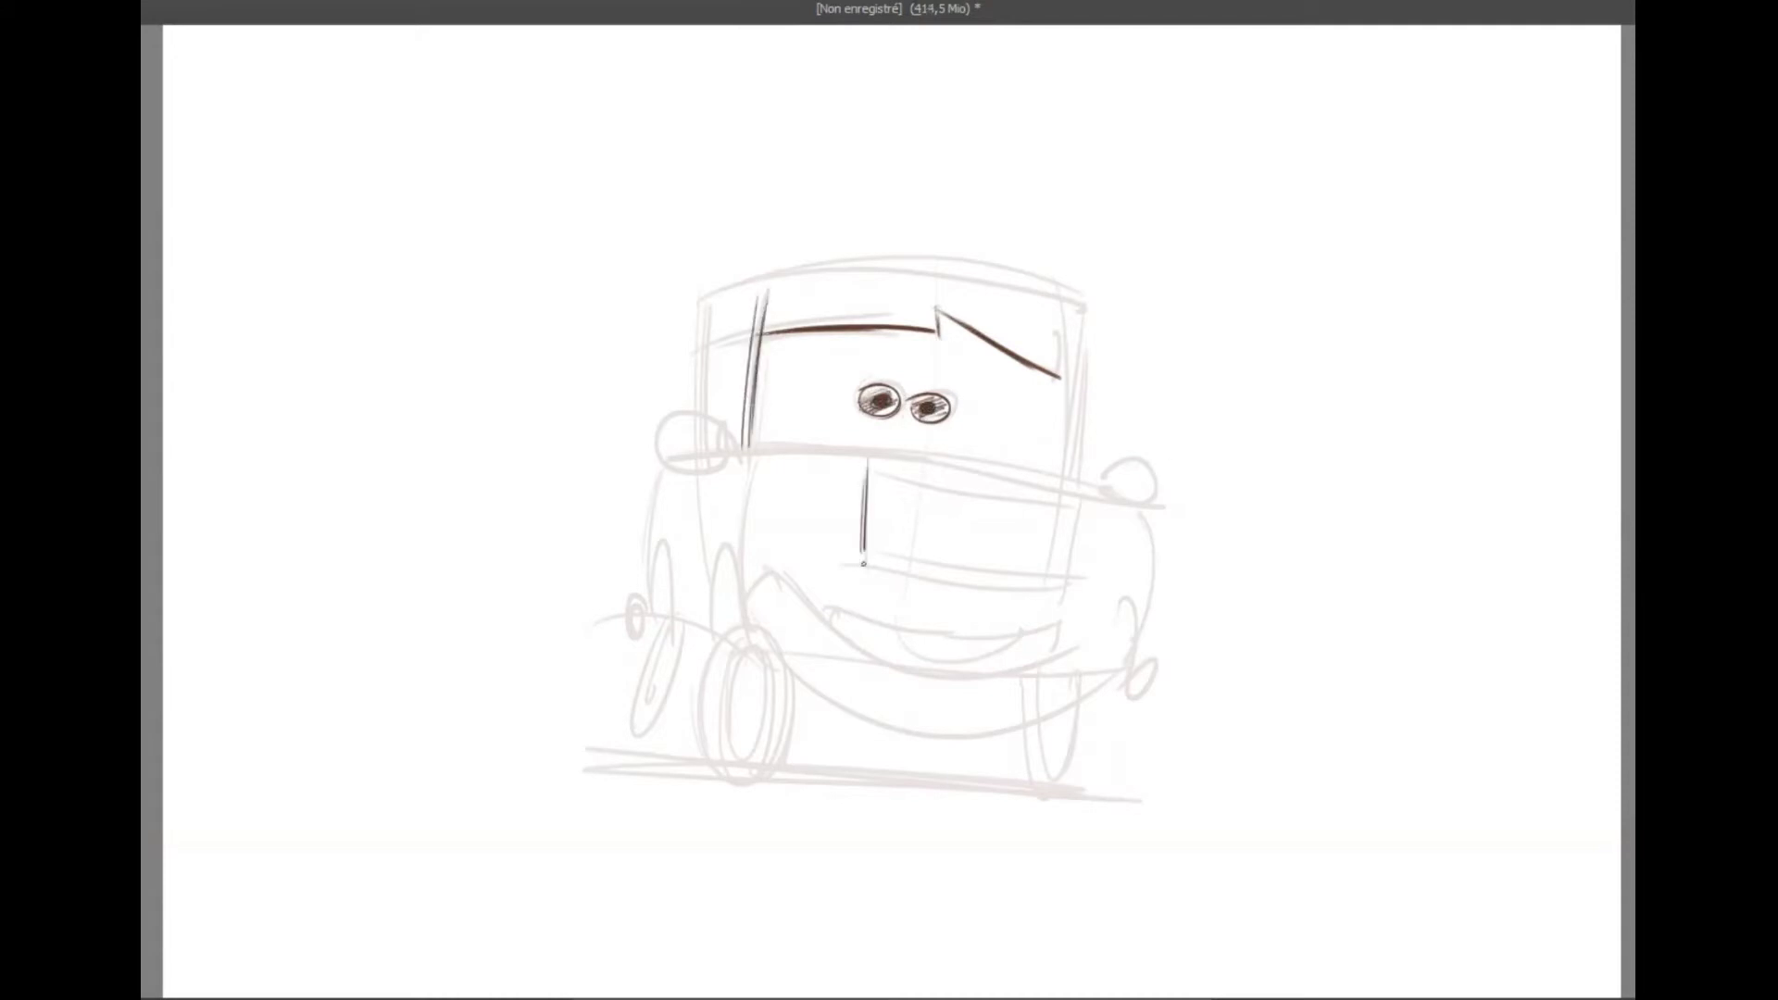
pyautogui.moveTo(870, 454); pyautogui.dragTo(1049, 581)
pyautogui.moveTo(741, 450); pyautogui.dragTo(865, 453)
pyautogui.moveTo(761, 307)
pyautogui.mouseDown()
pyautogui.moveTo(711, 345)
pyautogui.moveTo(707, 408)
pyautogui.mouseUp()
pyautogui.moveTo(730, 336)
pyautogui.mouseDown()
pyautogui.moveTo(727, 416)
pyautogui.moveTo(708, 415)
pyautogui.mouseUp()
pyautogui.moveTo(704, 335)
pyautogui.mouseDown()
pyautogui.moveTo(1009, 276)
pyautogui.moveTo(1065, 298)
pyautogui.mouseUp()
pyautogui.moveTo(718, 345)
pyautogui.mouseDown()
pyautogui.moveTo(889, 278)
pyautogui.moveTo(1041, 307)
pyautogui.moveTo(1073, 478)
pyautogui.mouseUp()
# - Draw boxy side mirrors and tall rounded headlights on both sides of the truck
pyautogui.moveTo(680, 427)
pyautogui.mouseDown()
pyautogui.moveTo(708, 468)
pyautogui.moveTo(724, 456)
pyautogui.mouseUp()
pyautogui.moveTo(1163, 482)
pyautogui.mouseDown()
pyautogui.moveTo(1107, 467)
pyautogui.moveTo(1158, 504)
pyautogui.mouseUp()
pyautogui.moveTo(770, 452); pyautogui.dragTo(762, 507)
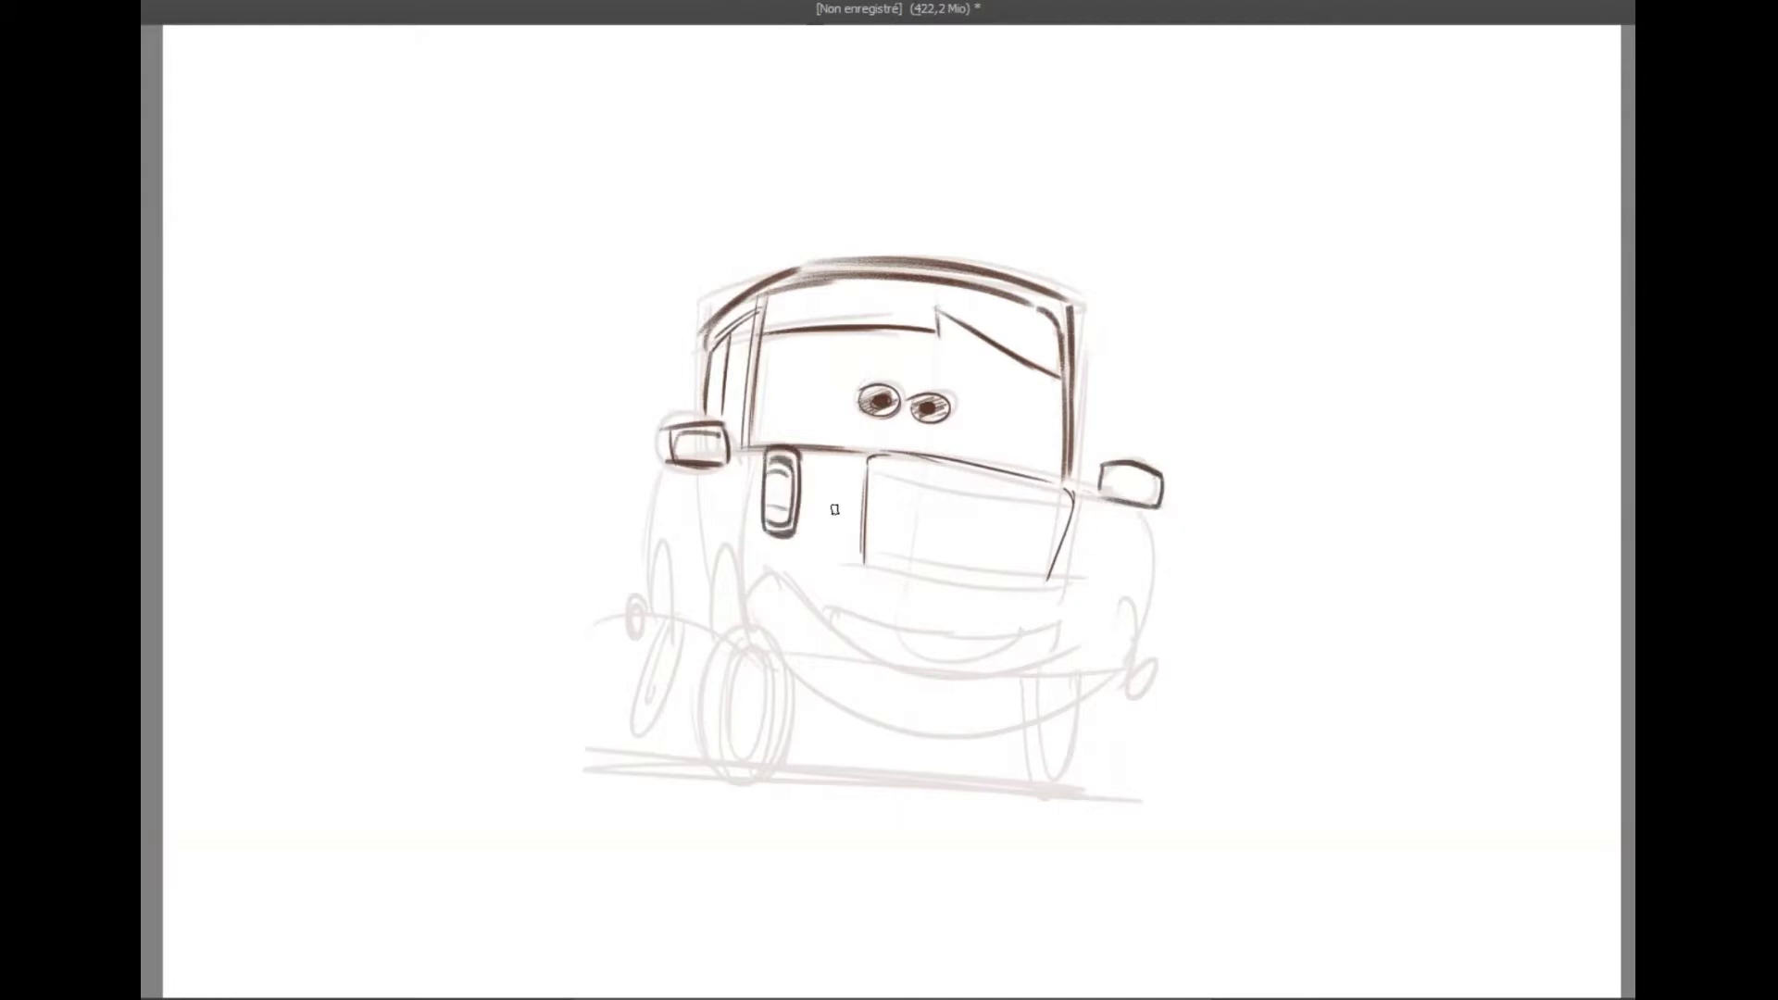
pyautogui.moveTo(1116, 507); pyautogui.dragTo(1111, 580)
pyautogui.moveTo(1126, 509)
pyautogui.mouseDown()
pyautogui.moveTo(1123, 570)
pyautogui.moveTo(1142, 538)
pyautogui.mouseUp()
# - Draw the truck's grille with an inner frame, horizontal slats and vertical bars
pyautogui.moveTo(828, 561); pyautogui.dragTo(1049, 593)
pyautogui.moveTo(895, 464)
pyautogui.mouseDown()
pyautogui.moveTo(878, 544)
pyautogui.moveTo(1045, 583)
pyautogui.moveTo(1056, 491)
pyautogui.mouseUp()
pyautogui.moveTo(1061, 500); pyautogui.dragTo(1045, 546)
pyautogui.moveTo(871, 467)
pyautogui.mouseDown()
pyautogui.moveTo(1056, 500)
pyautogui.moveTo(1052, 518)
pyautogui.mouseUp()
pyautogui.moveTo(870, 519); pyautogui.dragTo(1033, 553)
pyautogui.moveTo(919, 468); pyautogui.dragTo(910, 556)
pyautogui.moveTo(1024, 491)
pyautogui.mouseDown()
pyautogui.moveTo(1015, 567)
pyautogui.moveTo(975, 562)
pyautogui.mouseUp()
pyautogui.moveTo(1019, 495); pyautogui.dragTo(1005, 573)
# - Draw the truck's upper lip with curled corners and a row of uneven buck teeth beneath it
pyautogui.moveTo(815, 583); pyautogui.dragTo(1054, 611)
pyautogui.moveTo(1039, 607); pyautogui.dragTo(1058, 618)
pyautogui.moveTo(845, 587); pyautogui.dragTo(846, 619)
pyautogui.moveTo(846, 621); pyautogui.dragTo(954, 639)
pyautogui.moveTo(955, 607); pyautogui.dragTo(958, 634)
pyautogui.moveTo(959, 624); pyautogui.dragTo(1016, 617)
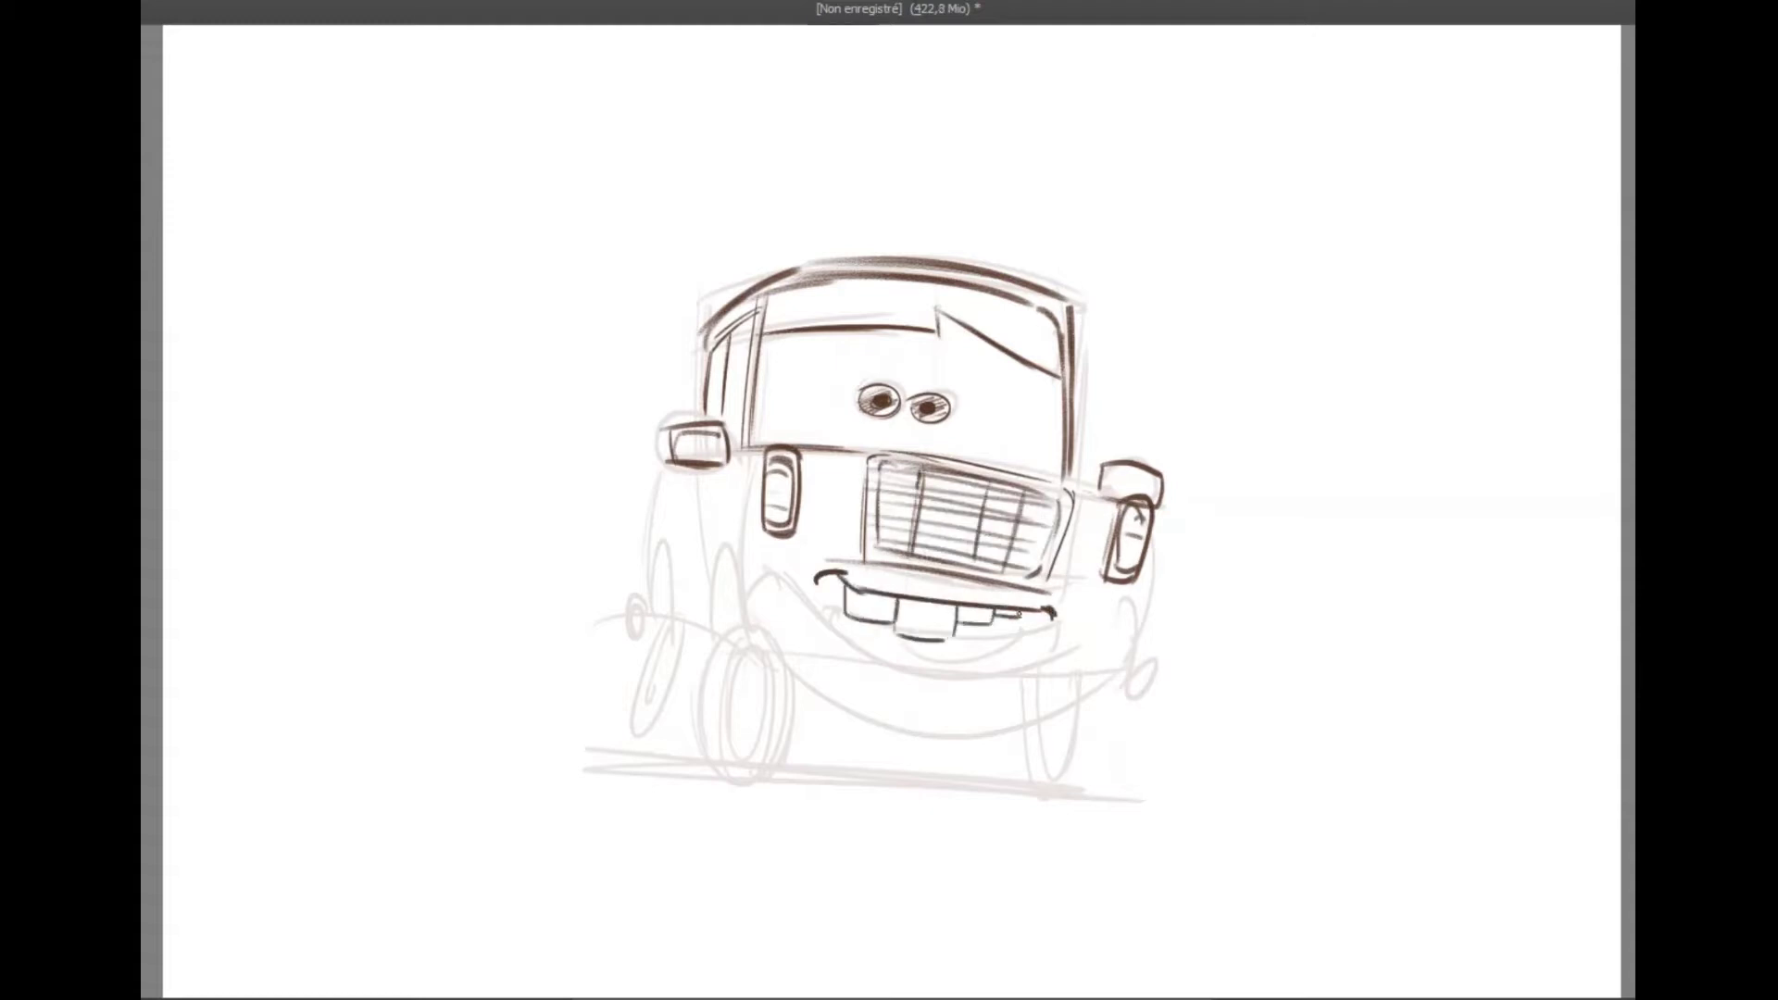
# - Outline the truck's lower lip and tongue, fill the mouth interior dark, and accent the mouth corners
pyautogui.moveTo(822, 578); pyautogui.dragTo(850, 639)
pyautogui.moveTo(1043, 615); pyautogui.dragTo(987, 674)
pyautogui.moveTo(840, 630); pyautogui.dragTo(898, 640)
pyautogui.moveTo(946, 641); pyautogui.dragTo(975, 666)
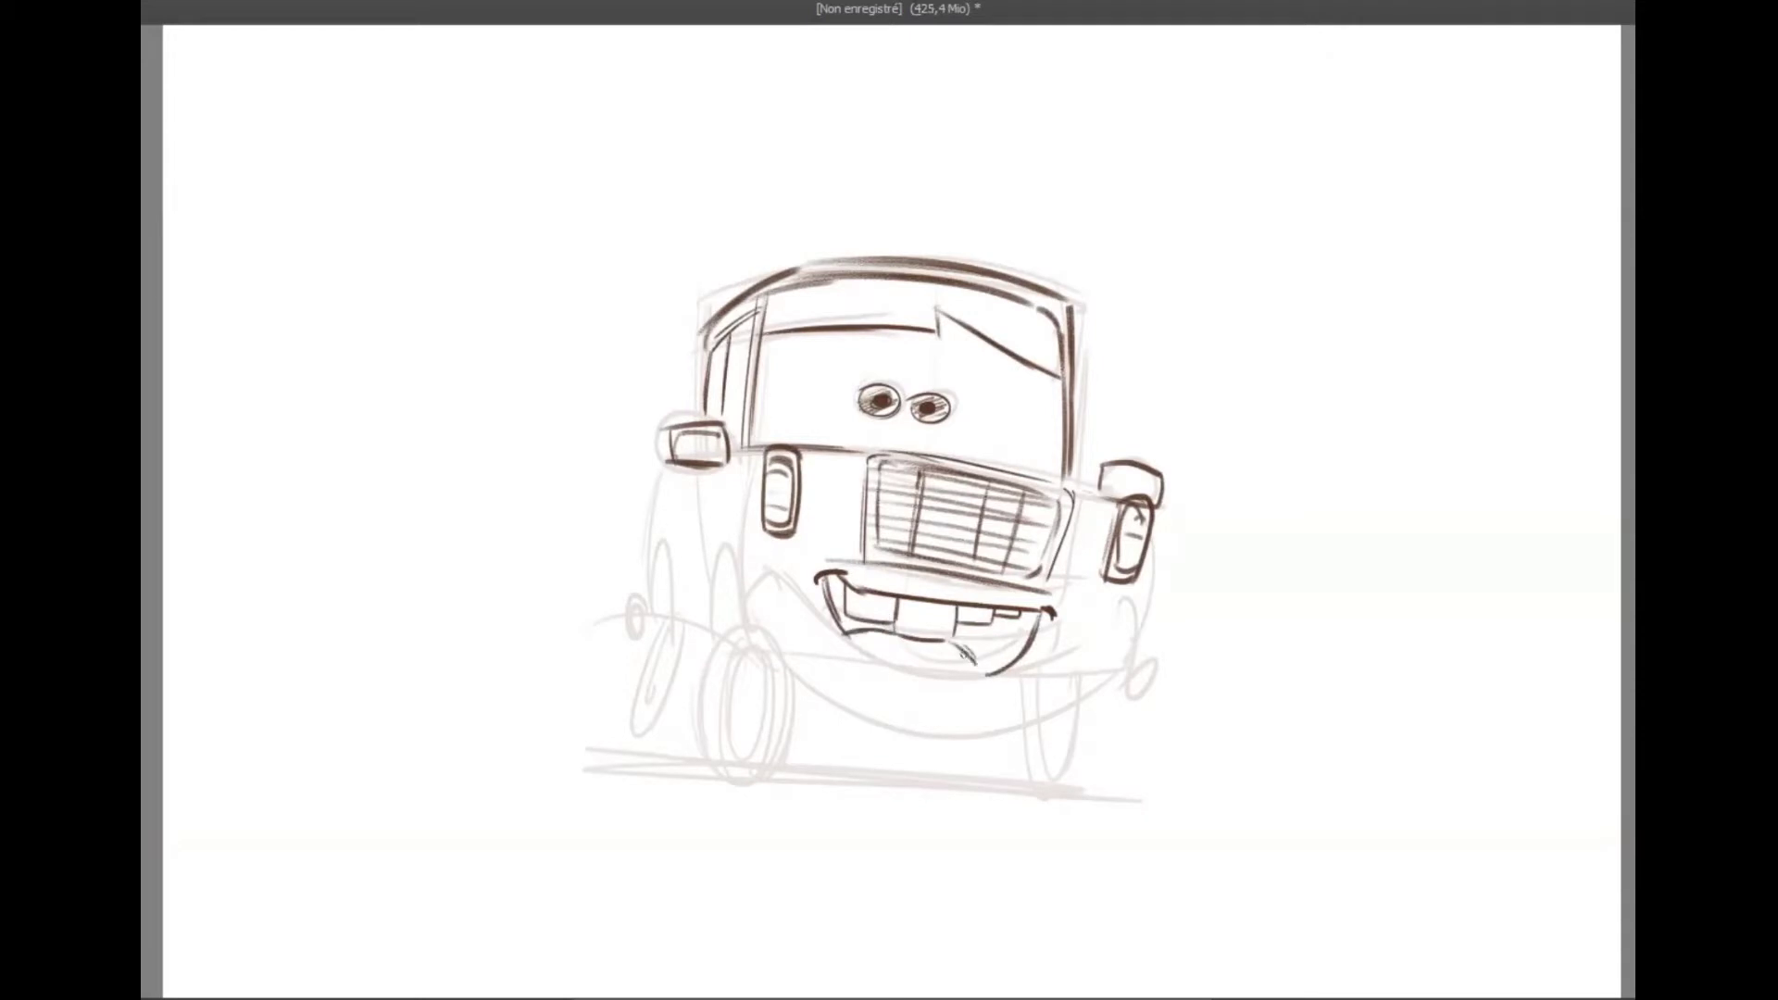
pyautogui.moveTo(829, 585)
pyautogui.mouseDown()
pyautogui.moveTo(843, 617)
pyautogui.moveTo(999, 638)
pyautogui.moveTo(1023, 667)
pyautogui.moveTo(1037, 615)
pyautogui.moveTo(974, 673)
pyautogui.mouseUp()
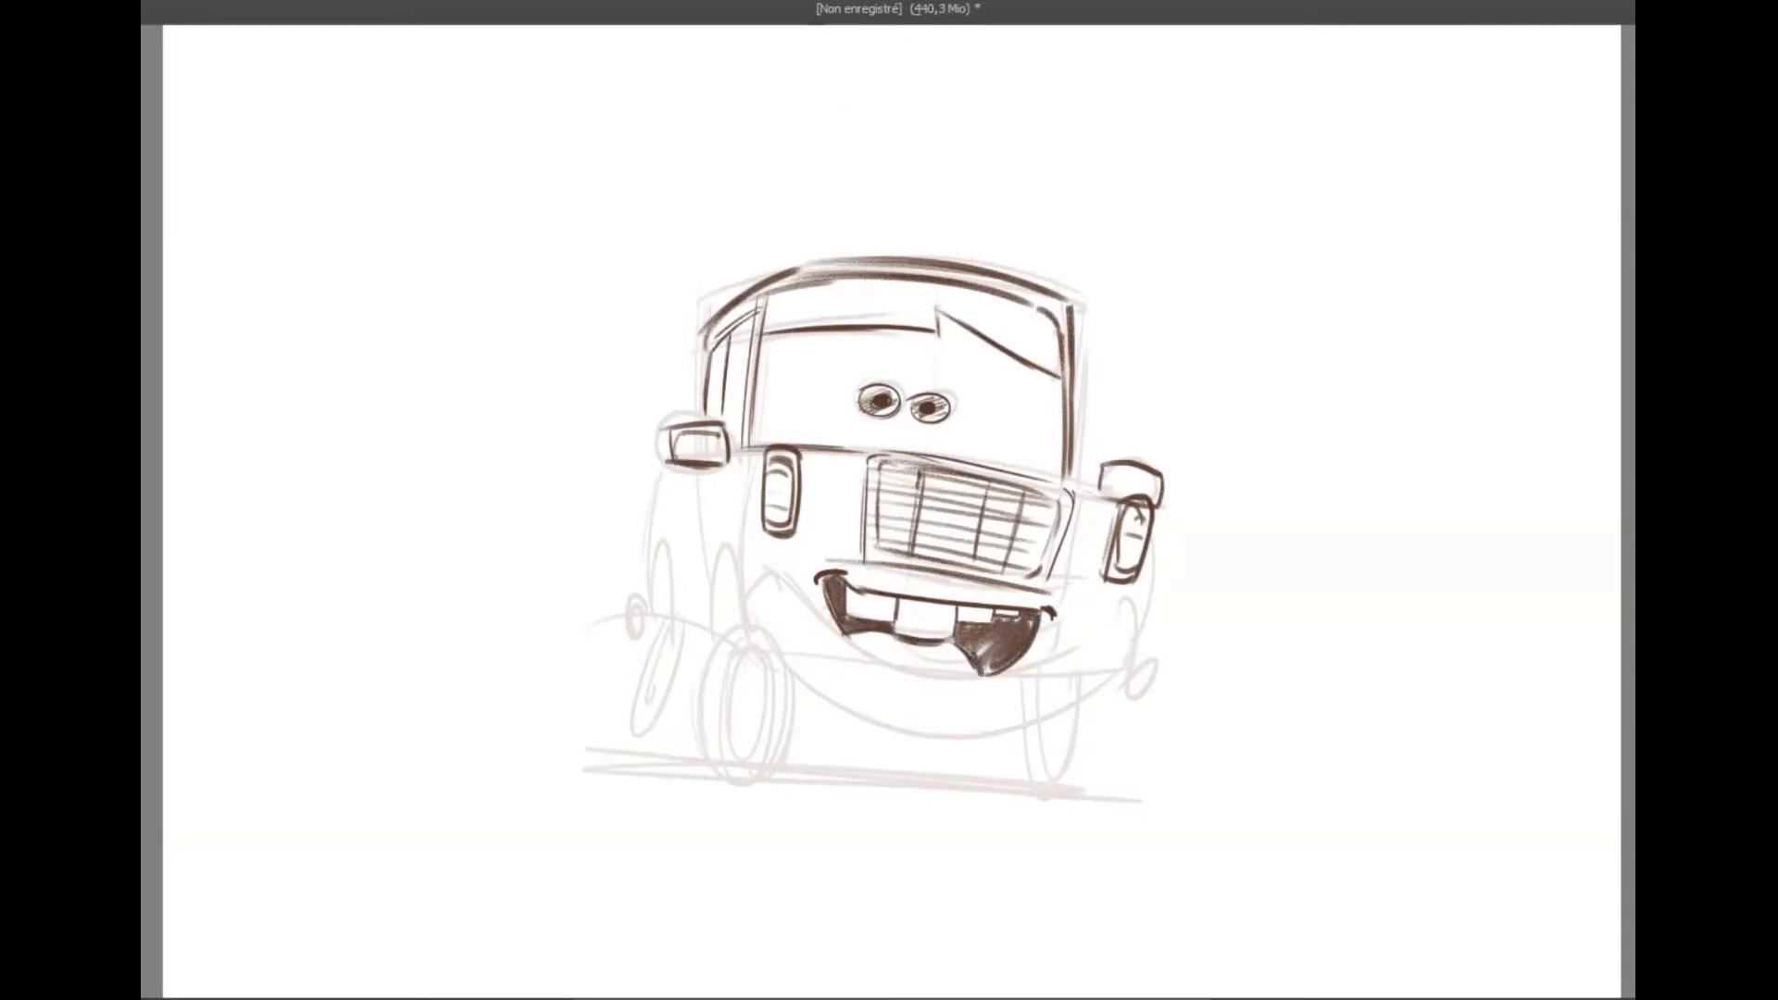
pyautogui.moveTo(845, 636); pyautogui.dragTo(999, 674)
pyautogui.moveTo(805, 584); pyautogui.dragTo(848, 570)
pyautogui.moveTo(1055, 619); pyautogui.dragTo(1026, 607)
# - Draw the truck's curved front bumper below the mouth and the body edges running down to it
pyautogui.moveTo(752, 578)
pyautogui.mouseDown()
pyautogui.moveTo(744, 628)
pyautogui.moveTo(820, 593)
pyautogui.moveTo(1116, 690)
pyautogui.mouseUp()
pyautogui.moveTo(991, 676); pyautogui.dragTo(1116, 690)
pyautogui.moveTo(746, 447); pyautogui.dragTo(748, 607)
pyautogui.moveTo(1110, 567); pyautogui.dragTo(1095, 647)
# - Draw the truck's side body panels with a horizontal crease and fill the two side wheel openings dark
pyautogui.moveTo(656, 475); pyautogui.dragTo(648, 607)
pyautogui.moveTo(659, 548); pyautogui.dragTo(676, 632)
pyautogui.moveTo(727, 536)
pyautogui.mouseDown()
pyautogui.moveTo(713, 631)
pyautogui.moveTo(739, 630)
pyautogui.mouseUp()
pyautogui.moveTo(659, 554); pyautogui.dragTo(674, 630)
pyautogui.moveTo(723, 549); pyautogui.dragTo(734, 631)
pyautogui.moveTo(665, 547); pyautogui.dragTo(668, 587)
pyautogui.moveTo(687, 468); pyautogui.dragTo(691, 647)
pyautogui.moveTo(635, 514); pyautogui.dragTo(741, 505)
# - Draw the truck's near front wheel with a shaded rim and a light oval hub
pyautogui.moveTo(734, 630); pyautogui.dragTo(718, 769)
pyautogui.moveTo(805, 667); pyautogui.dragTo(765, 776)
pyautogui.moveTo(732, 648); pyautogui.dragTo(769, 752)
pyautogui.moveTo(741, 669)
pyautogui.mouseDown()
pyautogui.moveTo(723, 746)
pyautogui.moveTo(770, 774)
pyautogui.mouseUp()
# - Draw and shade the truck's rear wheel dark and add the small lamp at the rear side
pyautogui.moveTo(663, 632); pyautogui.dragTo(639, 741)
pyautogui.moveTo(676, 635); pyautogui.dragTo(649, 730)
pyautogui.moveTo(648, 739); pyautogui.dragTo(675, 738)
pyautogui.moveTo(681, 657)
pyautogui.mouseDown()
pyautogui.moveTo(660, 736)
pyautogui.moveTo(677, 699)
pyautogui.moveTo(641, 739)
pyautogui.mouseUp()
pyautogui.moveTo(669, 734); pyautogui.dragTo(685, 741)
pyautogui.moveTo(640, 595); pyautogui.dragTo(634, 637)
pyautogui.moveTo(653, 546)
pyautogui.mouseDown()
pyautogui.moveTo(648, 632)
pyautogui.moveTo(721, 658)
pyautogui.moveTo(685, 697)
pyautogui.moveTo(683, 741)
pyautogui.mouseUp()
pyautogui.moveTo(672, 622); pyautogui.dragTo(638, 728)
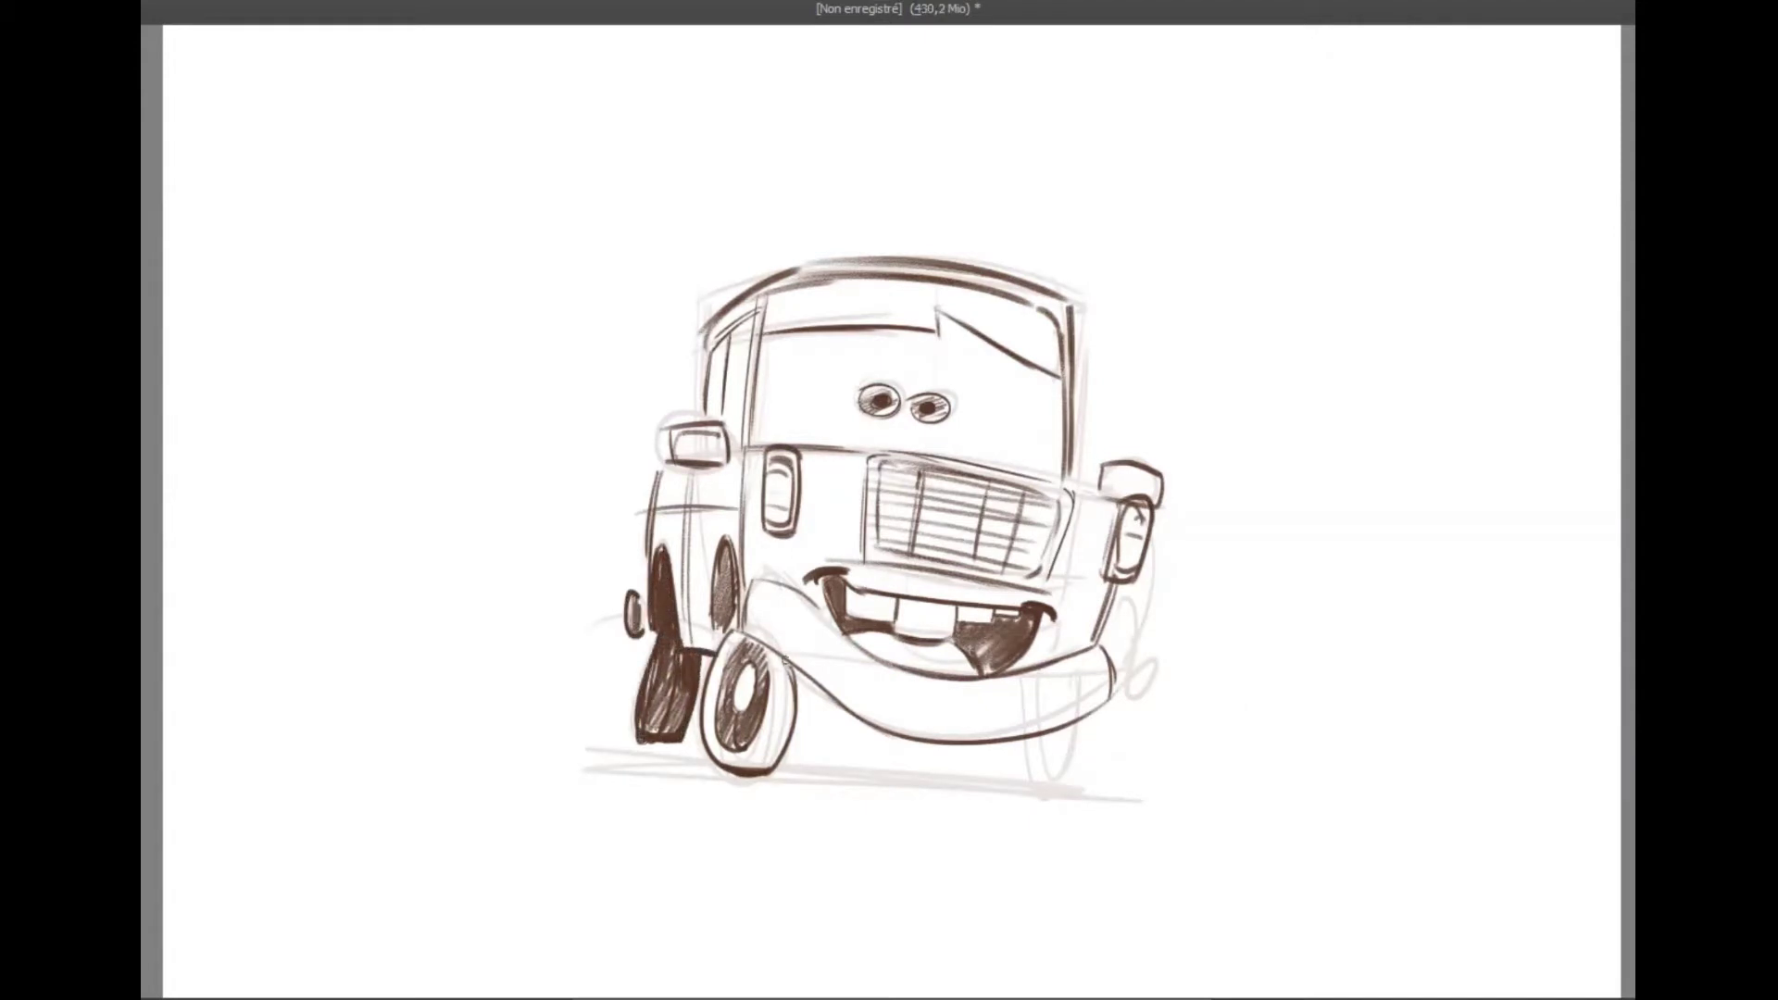
# - Shade the near front wheel and its arch, then add the far front wheel and shading beneath the bumper
pyautogui.moveTo(752, 581); pyautogui.dragTo(707, 684)
pyautogui.moveTo(758, 669)
pyautogui.mouseDown()
pyautogui.moveTo(712, 711)
pyautogui.moveTo(737, 741)
pyautogui.mouseUp()
pyautogui.moveTo(789, 708); pyautogui.dragTo(741, 763)
pyautogui.moveTo(787, 732); pyautogui.dragTo(759, 767)
pyautogui.moveTo(1036, 737)
pyautogui.mouseDown()
pyautogui.moveTo(1029, 780)
pyautogui.moveTo(1072, 778)
pyautogui.mouseUp()
pyautogui.moveTo(850, 717)
pyautogui.mouseDown()
pyautogui.moveTo(860, 743)
pyautogui.moveTo(676, 754)
pyautogui.moveTo(1028, 769)
pyautogui.moveTo(625, 748)
pyautogui.moveTo(796, 760)
pyautogui.mouseUp()
# - Reinforce the truck's hood edge and mirror attachments, and add accent strokes beside the mouth and on the bumper
pyautogui.moveTo(747, 440)
pyautogui.mouseDown()
pyautogui.moveTo(746, 493)
pyautogui.moveTo(677, 465)
pyautogui.mouseUp()
pyautogui.moveTo(1057, 485)
pyautogui.mouseDown()
pyautogui.moveTo(1111, 500)
pyautogui.moveTo(1117, 485)
pyautogui.mouseUp()
pyautogui.moveTo(1116, 583); pyautogui.dragTo(1083, 661)
pyautogui.moveTo(751, 434); pyautogui.dragTo(1060, 461)
pyautogui.moveTo(758, 437); pyautogui.dragTo(1021, 461)
pyautogui.moveTo(863, 458); pyautogui.dragTo(1078, 491)
pyautogui.moveTo(817, 601); pyautogui.dragTo(794, 663)
pyautogui.moveTo(825, 604); pyautogui.dragTo(803, 667)
pyautogui.moveTo(1045, 670); pyautogui.dragTo(1054, 729)
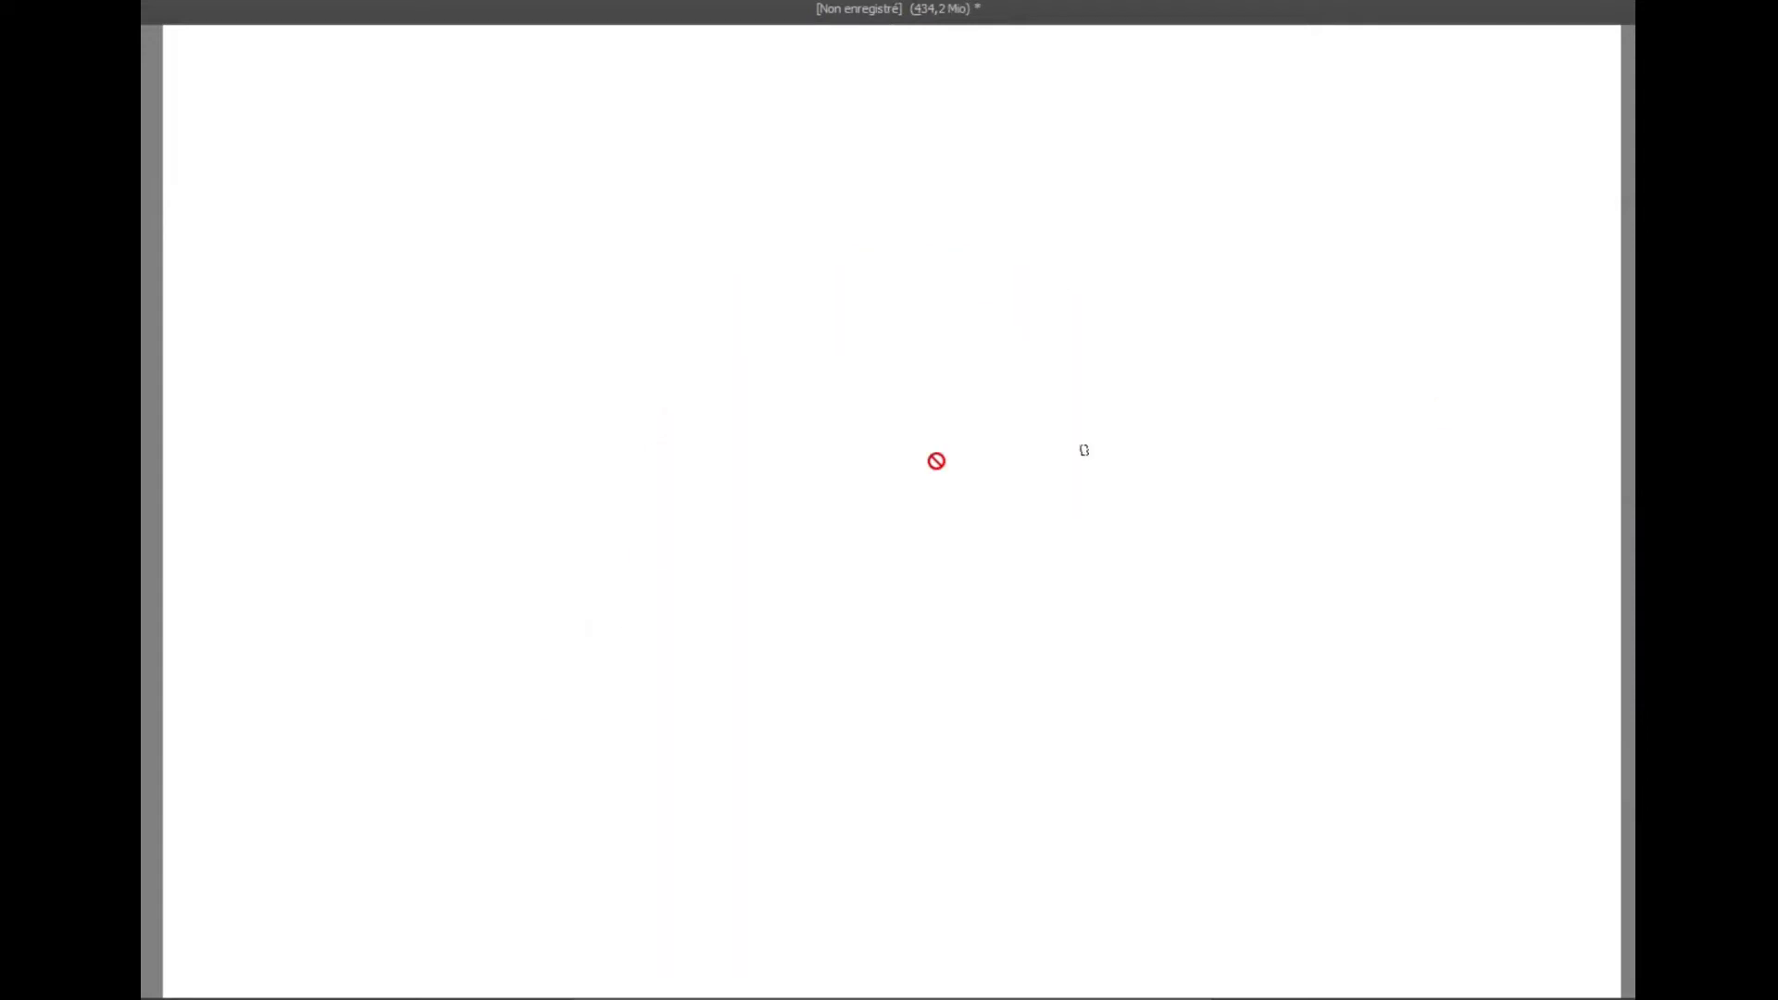
# - Rough in a tall tapered car cabin in blue with a curved roof, double base line and vertical pillar
pyautogui.moveTo(731, 248)
pyautogui.mouseDown()
pyautogui.moveTo(707, 571)
pyautogui.moveTo(954, 222)
pyautogui.mouseUp()
pyautogui.moveTo(956, 227); pyautogui.dragTo(1028, 649)
pyautogui.moveTo(713, 530); pyautogui.dragTo(1014, 549)
pyautogui.moveTo(694, 537); pyautogui.dragTo(1042, 560)
pyautogui.moveTo(819, 273); pyautogui.dragTo(821, 435)
pyautogui.moveTo(827, 507); pyautogui.dragTo(833, 549)
pyautogui.moveTo(831, 248); pyautogui.dragTo(837, 548)
# - Rough in the car's bulging lower body with rounded sides and a bottom edge, undoing the first misplaced strokes
pyautogui.moveTo(696, 539)
pyautogui.mouseDown()
pyautogui.moveTo(557, 669)
pyautogui.moveTo(568, 746)
pyautogui.mouseUp()
pyautogui.hotkey('ctrl', 'z')
pyautogui.hotkey('ctrl', 'z')
pyautogui.moveTo(715, 548)
pyautogui.mouseDown()
pyautogui.moveTo(606, 772)
pyautogui.moveTo(819, 838)
pyautogui.mouseUp()
pyautogui.moveTo(787, 824); pyautogui.dragTo(1065, 812)
pyautogui.moveTo(1042, 536); pyautogui.dragTo(1095, 815)
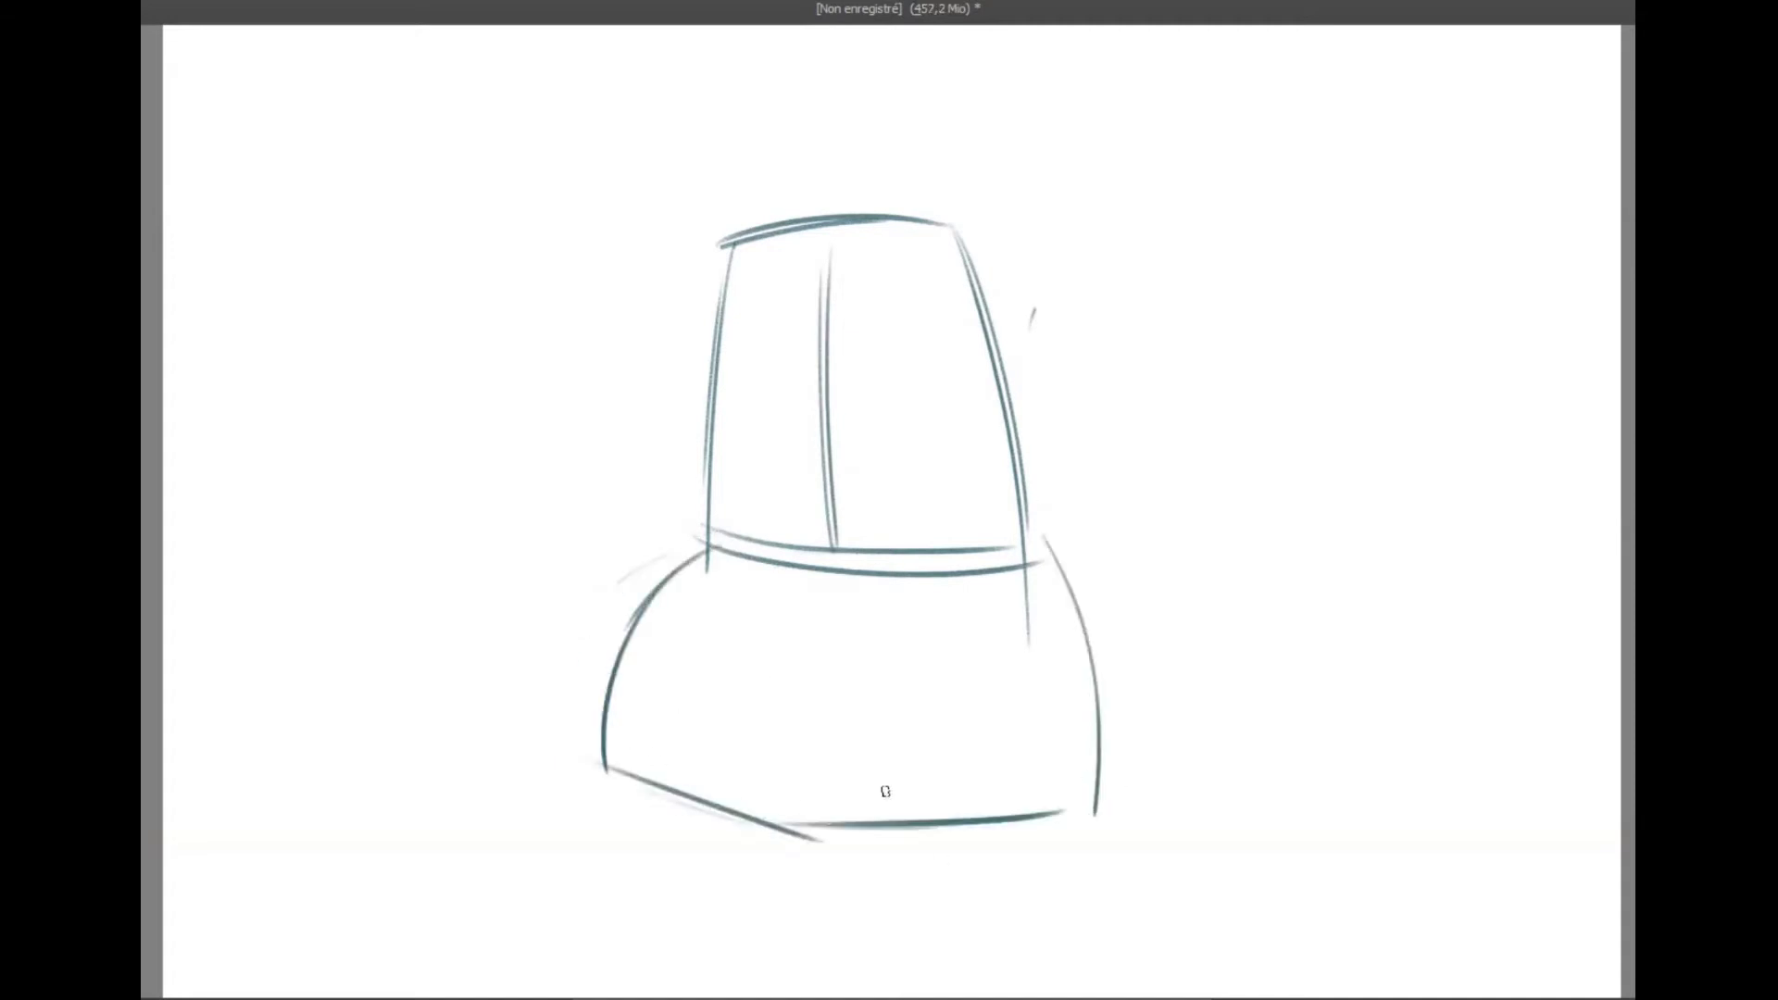
# - Sketch a front wheel arch inside a large rounded fender on the blue car
pyautogui.moveTo(701, 786); pyautogui.dragTo(820, 831)
pyautogui.moveTo(660, 773); pyautogui.dragTo(751, 597)
pyautogui.moveTo(778, 582); pyautogui.dragTo(880, 829)
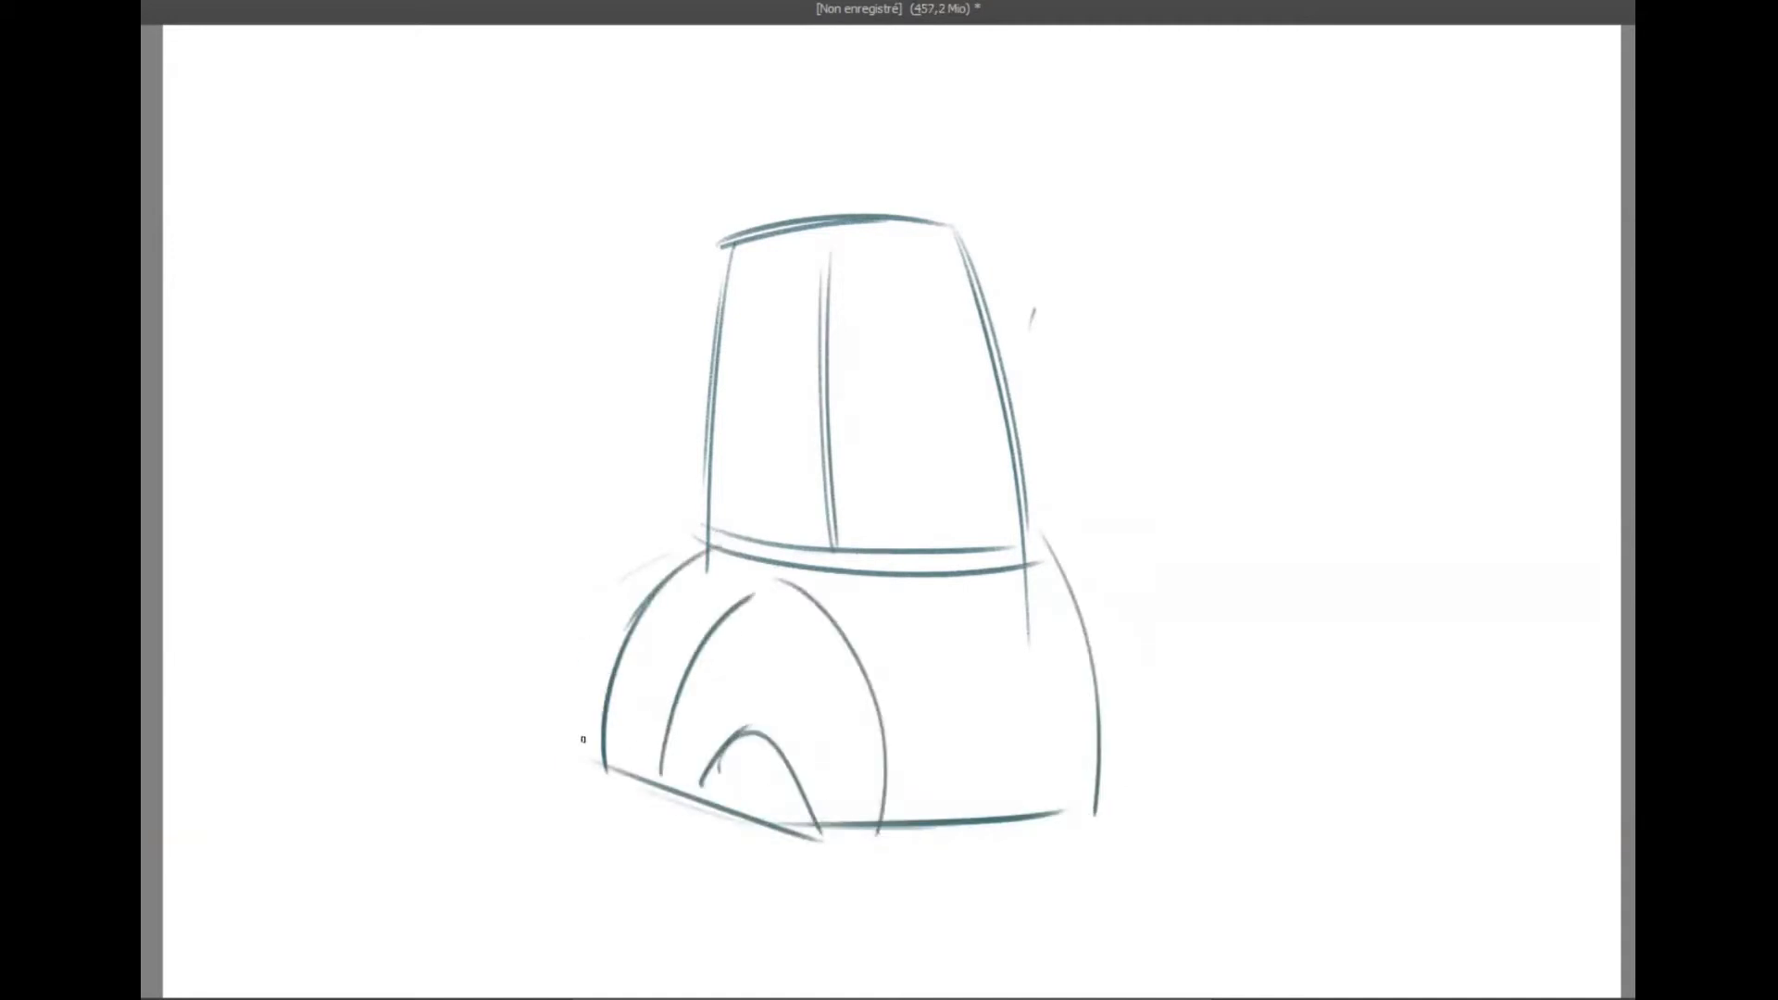
# - Rough in the car's bulging rear side, its three visible wheels and a small front bumper
pyautogui.moveTo(584, 741); pyautogui.dragTo(654, 746)
pyautogui.moveTo(1047, 547); pyautogui.dragTo(1091, 822)
pyautogui.moveTo(981, 820); pyautogui.dragTo(1093, 815)
pyautogui.moveTo(753, 741); pyautogui.dragTo(769, 838)
pyautogui.moveTo(764, 769)
pyautogui.mouseDown()
pyautogui.moveTo(768, 829)
pyautogui.moveTo(824, 833)
pyautogui.mouseUp()
pyautogui.moveTo(996, 829); pyautogui.dragTo(1056, 824)
pyautogui.moveTo(637, 778); pyautogui.dragTo(704, 825)
pyautogui.moveTo(588, 790)
pyautogui.mouseDown()
pyautogui.moveTo(617, 787)
pyautogui.moveTo(608, 802)
pyautogui.mouseUp()
pyautogui.moveTo(616, 788); pyautogui.dragTo(680, 778)
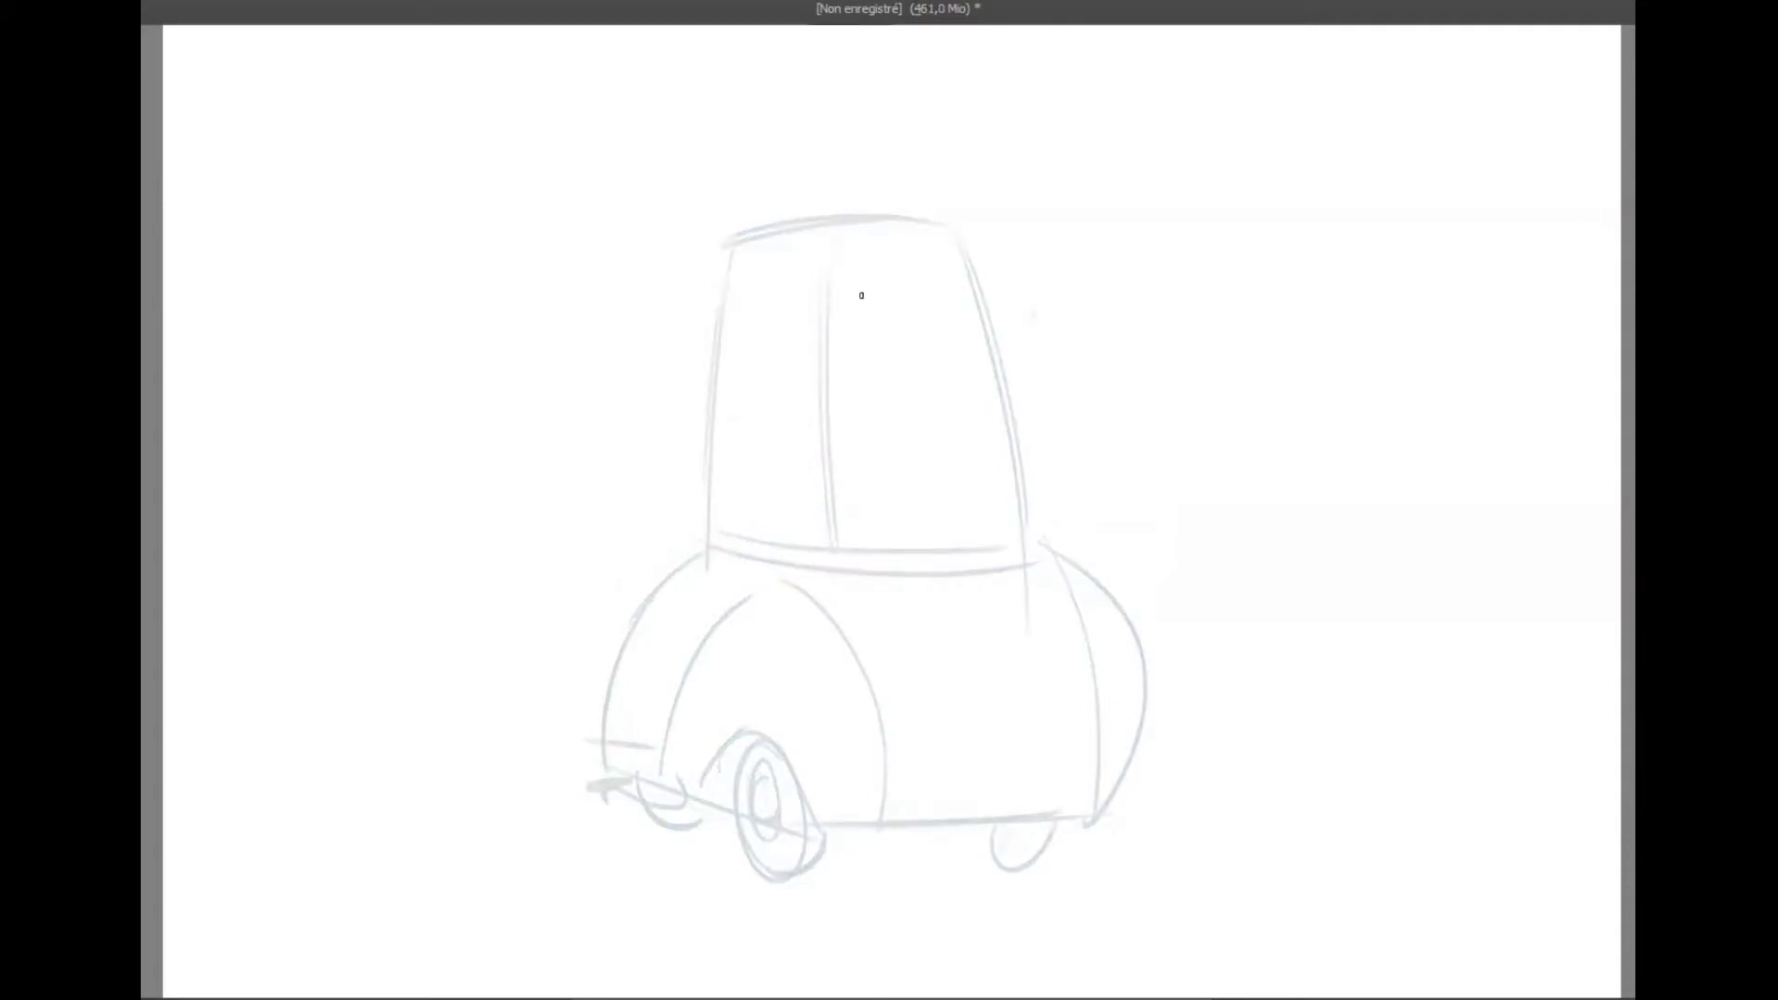
# - Outline the blue car's roof, side window, pillar and windshield frame with darker strokes
pyautogui.moveTo(738, 261)
pyautogui.mouseDown()
pyautogui.moveTo(721, 533)
pyautogui.moveTo(700, 535)
pyautogui.moveTo(935, 222)
pyautogui.mouseUp()
pyautogui.moveTo(741, 270)
pyautogui.mouseDown()
pyautogui.moveTo(813, 260)
pyautogui.moveTo(819, 554)
pyautogui.mouseUp()
pyautogui.moveTo(828, 294)
pyautogui.mouseDown()
pyautogui.moveTo(838, 500)
pyautogui.moveTo(869, 561)
pyautogui.moveTo(1023, 553)
pyautogui.mouseUp()
pyautogui.moveTo(834, 267)
pyautogui.mouseDown()
pyautogui.moveTo(968, 270)
pyautogui.moveTo(1024, 551)
pyautogui.mouseUp()
pyautogui.moveTo(954, 231); pyautogui.dragTo(1037, 554)
# - Draw a notched brow line across the upper windshield and two small round eyes with dark pupils below it
pyautogui.moveTo(834, 289); pyautogui.dragTo(980, 321)
pyautogui.moveTo(855, 405); pyautogui.dragTo(891, 400)
pyautogui.moveTo(913, 397)
pyautogui.mouseDown()
pyautogui.moveTo(944, 409)
pyautogui.moveTo(889, 394)
pyautogui.mouseUp()
pyautogui.moveTo(913, 410)
pyautogui.mouseDown()
pyautogui.moveTo(940, 397)
pyautogui.moveTo(884, 394)
pyautogui.mouseUp()
pyautogui.moveTo(912, 413); pyautogui.dragTo(938, 398)
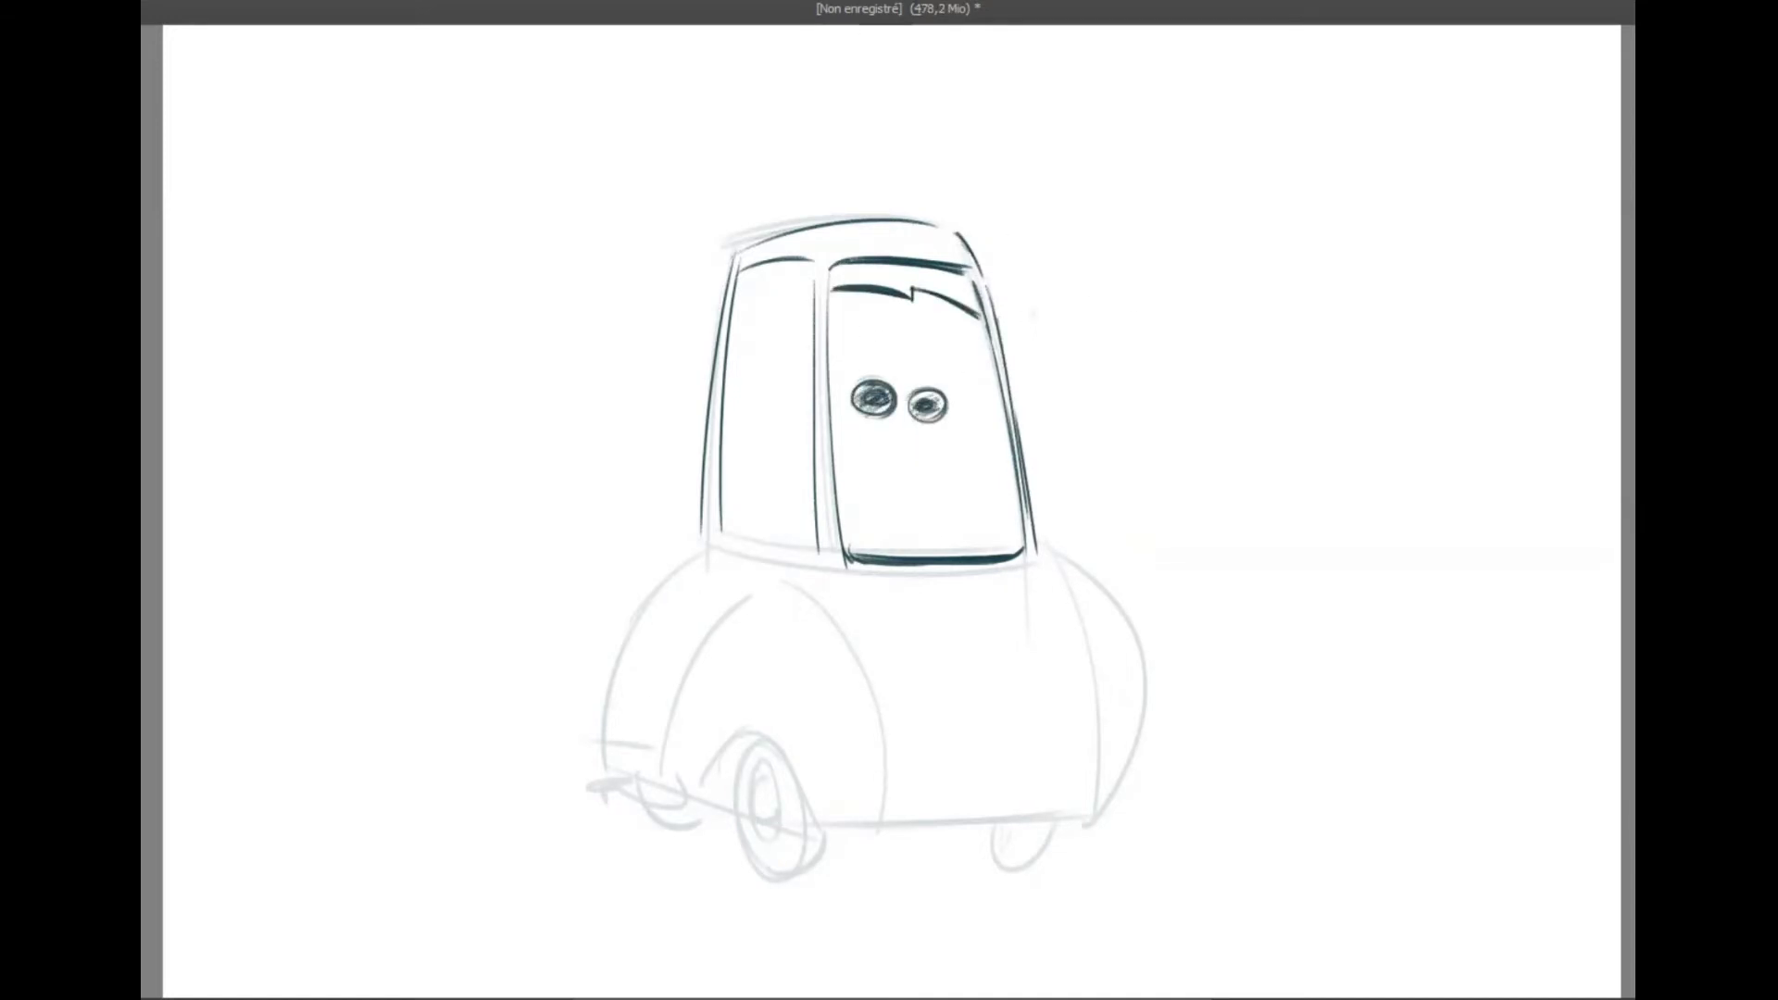
# - Draw a wide open smiling mouth with teeth and a dark interior on the car's front
pyautogui.moveTo(892, 674)
pyautogui.mouseDown()
pyautogui.moveTo(921, 657)
pyautogui.moveTo(1044, 669)
pyautogui.moveTo(951, 776)
pyautogui.mouseUp()
pyautogui.moveTo(911, 718); pyautogui.dragTo(1011, 701)
pyautogui.moveTo(915, 732)
pyautogui.mouseDown()
pyautogui.moveTo(998, 737)
pyautogui.moveTo(1004, 758)
pyautogui.mouseUp()
pyautogui.moveTo(989, 763)
pyautogui.mouseDown()
pyautogui.moveTo(926, 769)
pyautogui.moveTo(1006, 705)
pyautogui.moveTo(1008, 750)
pyautogui.mouseUp()
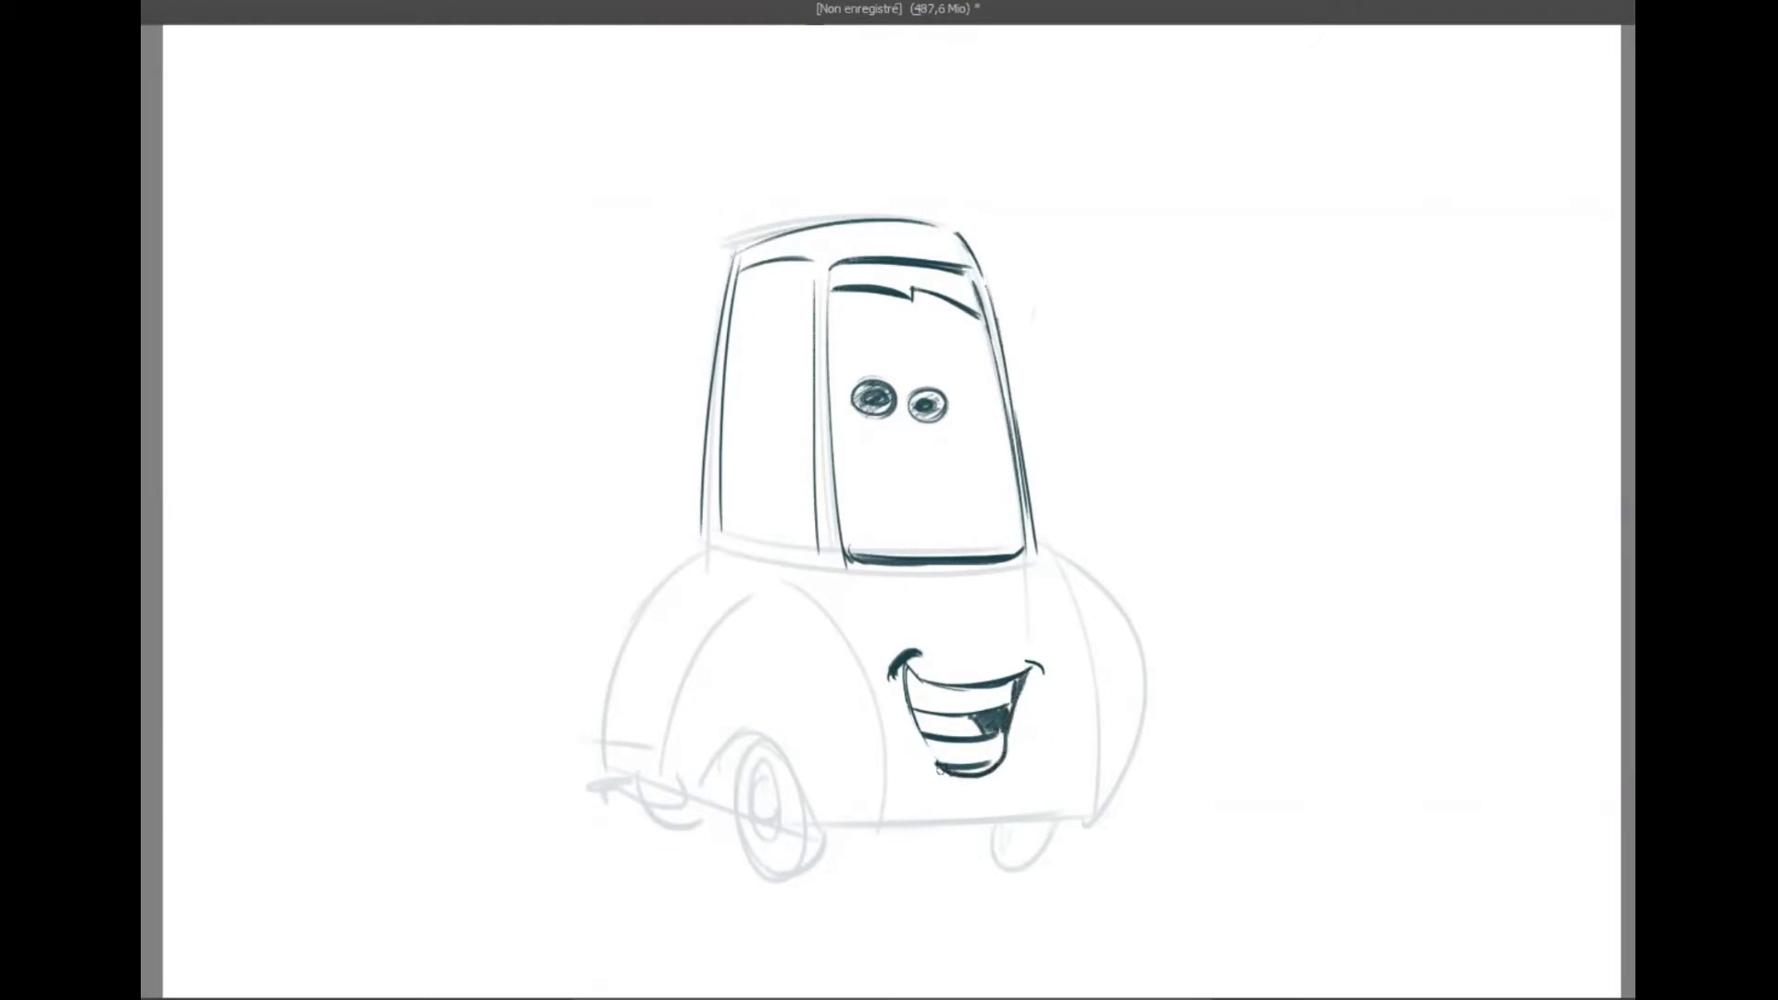
# - Outline the car's front edges and front fender in dark strokes, undoing the first misplaced edge
pyautogui.moveTo(1057, 567); pyautogui.dragTo(1091, 823)
pyautogui.hotkey('ctrl', 'z')
pyautogui.moveTo(1059, 566); pyautogui.dragTo(1057, 820)
pyautogui.moveTo(678, 690); pyautogui.dragTo(826, 641)
pyautogui.moveTo(867, 679); pyautogui.dragTo(880, 805)
# - Draw and shade two round headlights, and firm up the far edge of the front
pyautogui.moveTo(820, 660); pyautogui.dragTo(839, 665)
pyautogui.moveTo(811, 676); pyautogui.dragTo(837, 683)
pyautogui.moveTo(1113, 653); pyautogui.dragTo(1124, 680)
pyautogui.moveTo(1063, 576); pyautogui.dragTo(1086, 819)
# - Outline the bulging rear side, the base of the cabin and the lower edge of the body
pyautogui.moveTo(679, 690)
pyautogui.mouseDown()
pyautogui.moveTo(669, 773)
pyautogui.moveTo(618, 754)
pyautogui.moveTo(678, 572)
pyautogui.mouseUp()
pyautogui.moveTo(622, 653)
pyautogui.mouseDown()
pyautogui.moveTo(694, 558)
pyautogui.moveTo(852, 571)
pyautogui.mouseUp()
pyautogui.moveTo(696, 562); pyautogui.dragTo(817, 571)
pyautogui.moveTo(728, 544); pyautogui.dragTo(814, 550)
pyautogui.moveTo(701, 563); pyautogui.dragTo(706, 503)
pyautogui.moveTo(607, 774)
pyautogui.mouseDown()
pyautogui.moveTo(746, 812)
pyautogui.moveTo(754, 725)
pyautogui.moveTo(821, 828)
pyautogui.moveTo(1100, 800)
pyautogui.mouseUp()
# - Outline the front wheel with its rim, hub and tyre thickness
pyautogui.moveTo(765, 747); pyautogui.dragTo(788, 869)
pyautogui.moveTo(770, 773); pyautogui.dragTo(789, 870)
pyautogui.moveTo(774, 868); pyautogui.dragTo(835, 828)
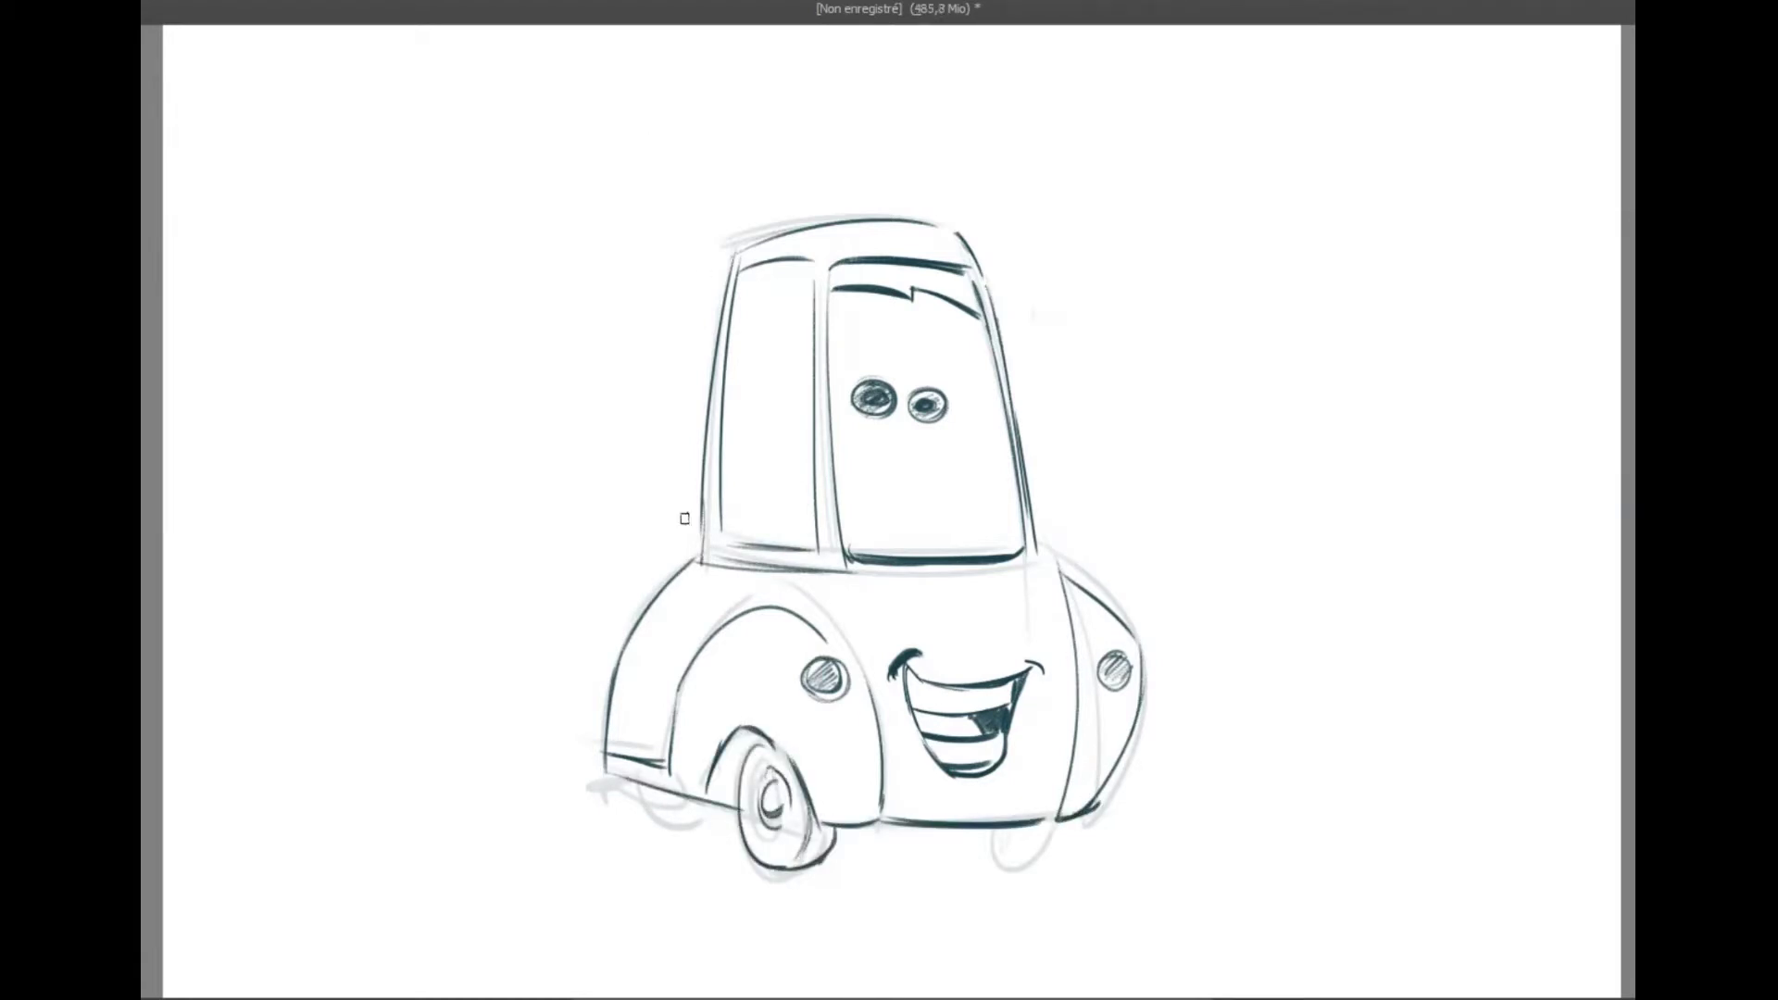
# - Reinforce the cabin's rear side and add curved strokes along the roof
pyautogui.moveTo(733, 270); pyautogui.dragTo(704, 497)
pyautogui.moveTo(720, 339); pyautogui.dragTo(663, 598)
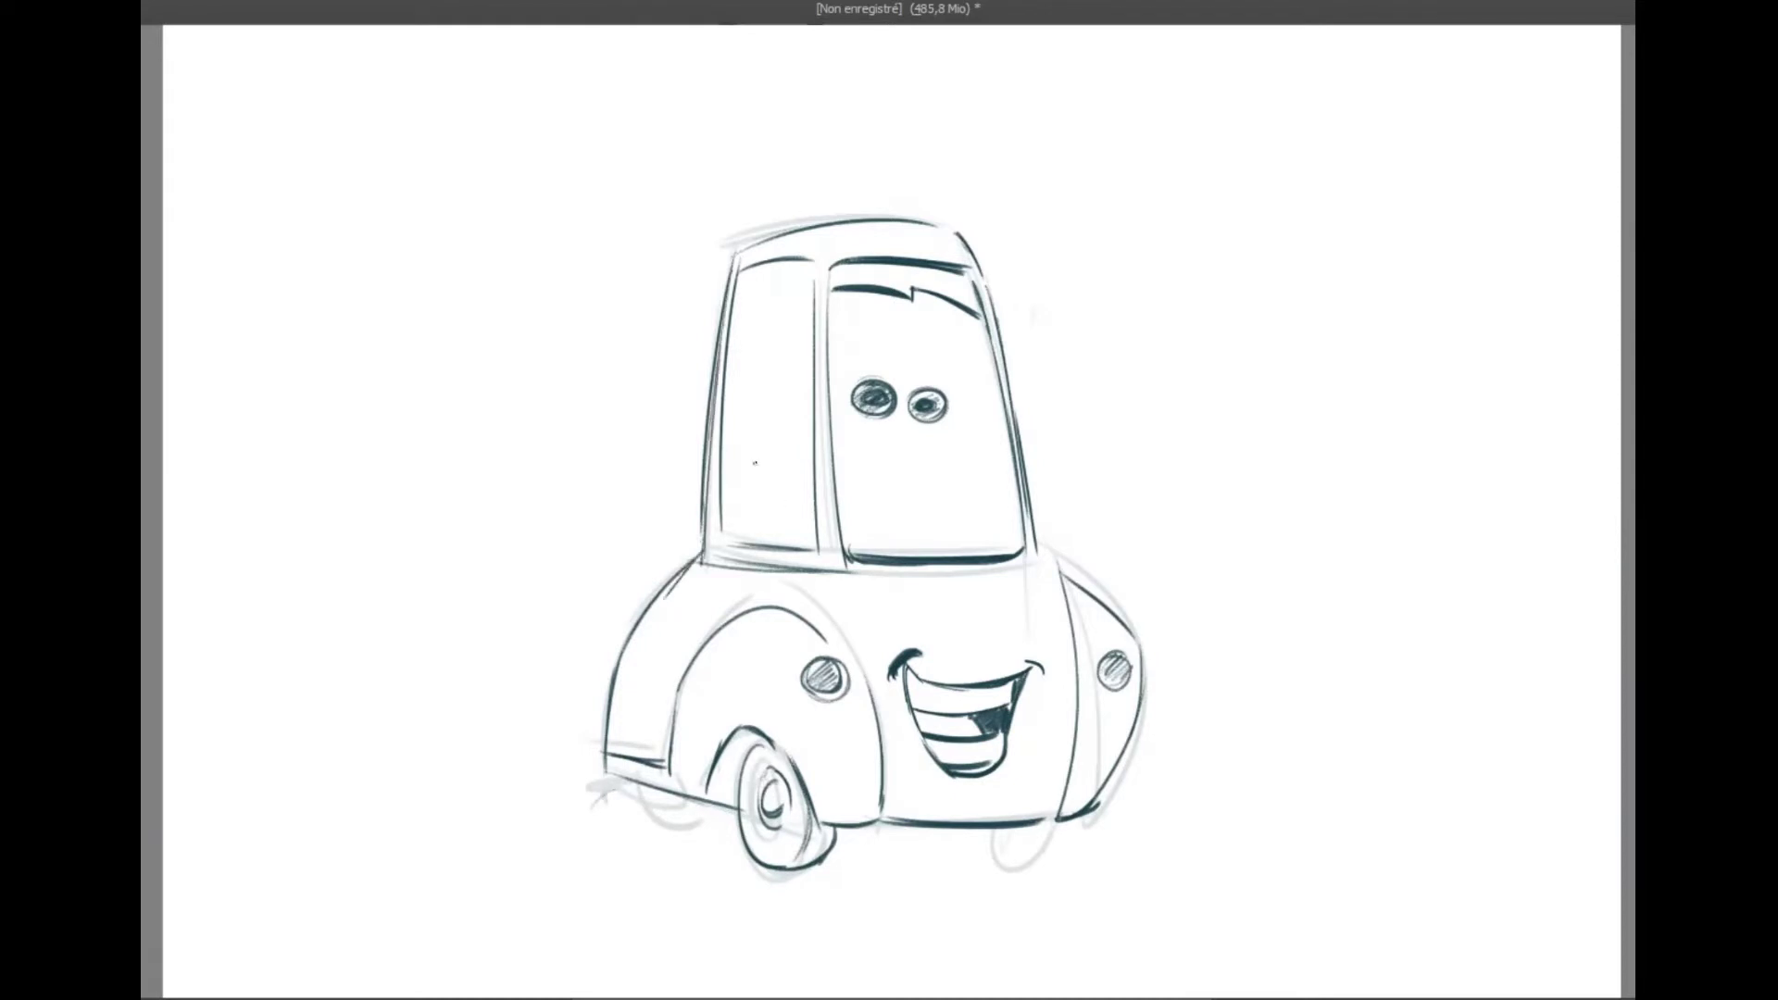
pyautogui.moveTo(729, 232)
pyautogui.mouseDown()
pyautogui.moveTo(726, 255)
pyautogui.moveTo(862, 188)
pyautogui.moveTo(942, 194)
pyautogui.mouseUp()
pyautogui.moveTo(954, 200); pyautogui.dragTo(966, 231)
pyautogui.moveTo(732, 250)
pyautogui.mouseDown()
pyautogui.moveTo(884, 215)
pyautogui.moveTo(963, 225)
pyautogui.mouseUp()
# - Define the rear and far wheels, and refine the front wheel and its arch
pyautogui.moveTo(621, 783)
pyautogui.mouseDown()
pyautogui.moveTo(594, 804)
pyautogui.moveTo(676, 795)
pyautogui.moveTo(683, 824)
pyautogui.moveTo(724, 816)
pyautogui.moveTo(671, 815)
pyautogui.moveTo(728, 820)
pyautogui.mouseUp()
pyautogui.moveTo(1010, 825); pyautogui.dragTo(1042, 861)
pyautogui.moveTo(1018, 863); pyautogui.dragTo(1088, 815)
pyautogui.moveTo(787, 736)
pyautogui.mouseDown()
pyautogui.moveTo(713, 782)
pyautogui.moveTo(1019, 843)
pyautogui.moveTo(603, 821)
pyautogui.moveTo(1083, 833)
pyautogui.mouseUp()
pyautogui.moveTo(773, 776)
pyautogui.mouseDown()
pyautogui.moveTo(769, 819)
pyautogui.moveTo(783, 786)
pyautogui.mouseUp()
pyautogui.moveTo(765, 746)
pyautogui.mouseDown()
pyautogui.moveTo(741, 806)
pyautogui.moveTo(829, 850)
pyautogui.moveTo(800, 858)
pyautogui.mouseUp()
pyautogui.moveTo(739, 732)
pyautogui.mouseDown()
pyautogui.moveTo(708, 797)
pyautogui.moveTo(795, 806)
pyautogui.mouseUp()
pyautogui.moveTo(746, 733); pyautogui.dragTo(713, 799)
# - Add darker strokes along the car's underside, wheels and rear side
pyautogui.moveTo(764, 737)
pyautogui.mouseDown()
pyautogui.moveTo(819, 821)
pyautogui.moveTo(1052, 824)
pyautogui.mouseUp()
pyautogui.moveTo(1090, 817); pyautogui.dragTo(1045, 860)
pyautogui.moveTo(748, 840); pyautogui.dragTo(806, 866)
pyautogui.moveTo(1017, 857); pyautogui.dragTo(1071, 841)
pyautogui.moveTo(615, 776)
pyautogui.mouseDown()
pyautogui.moveTo(626, 661)
pyautogui.moveTo(695, 565)
pyautogui.mouseUp()
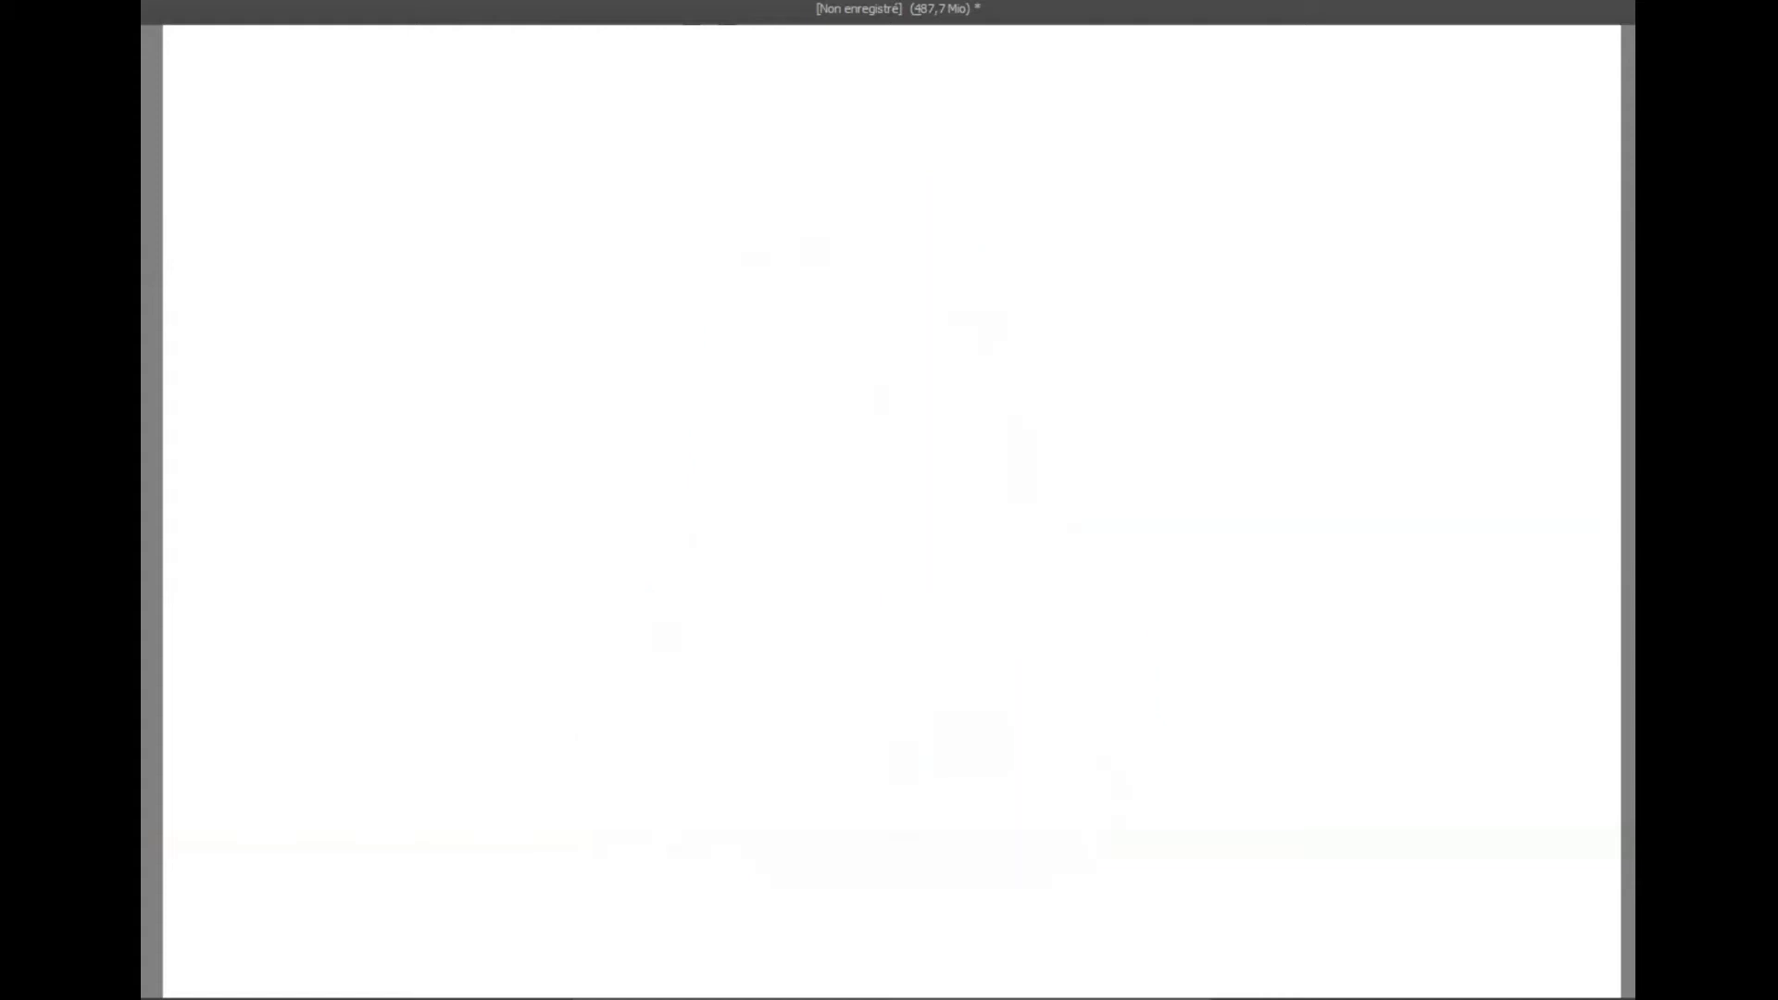
# - Rough in a new wide car in brown on the blank canvas, with an arched cabin, hood line, front side and bumper lines
pyautogui.moveTo(561, 445)
pyautogui.mouseDown()
pyautogui.moveTo(627, 261)
pyautogui.moveTo(1023, 263)
pyautogui.moveTo(1099, 435)
pyautogui.mouseUp()
pyautogui.moveTo(489, 451); pyautogui.dragTo(998, 439)
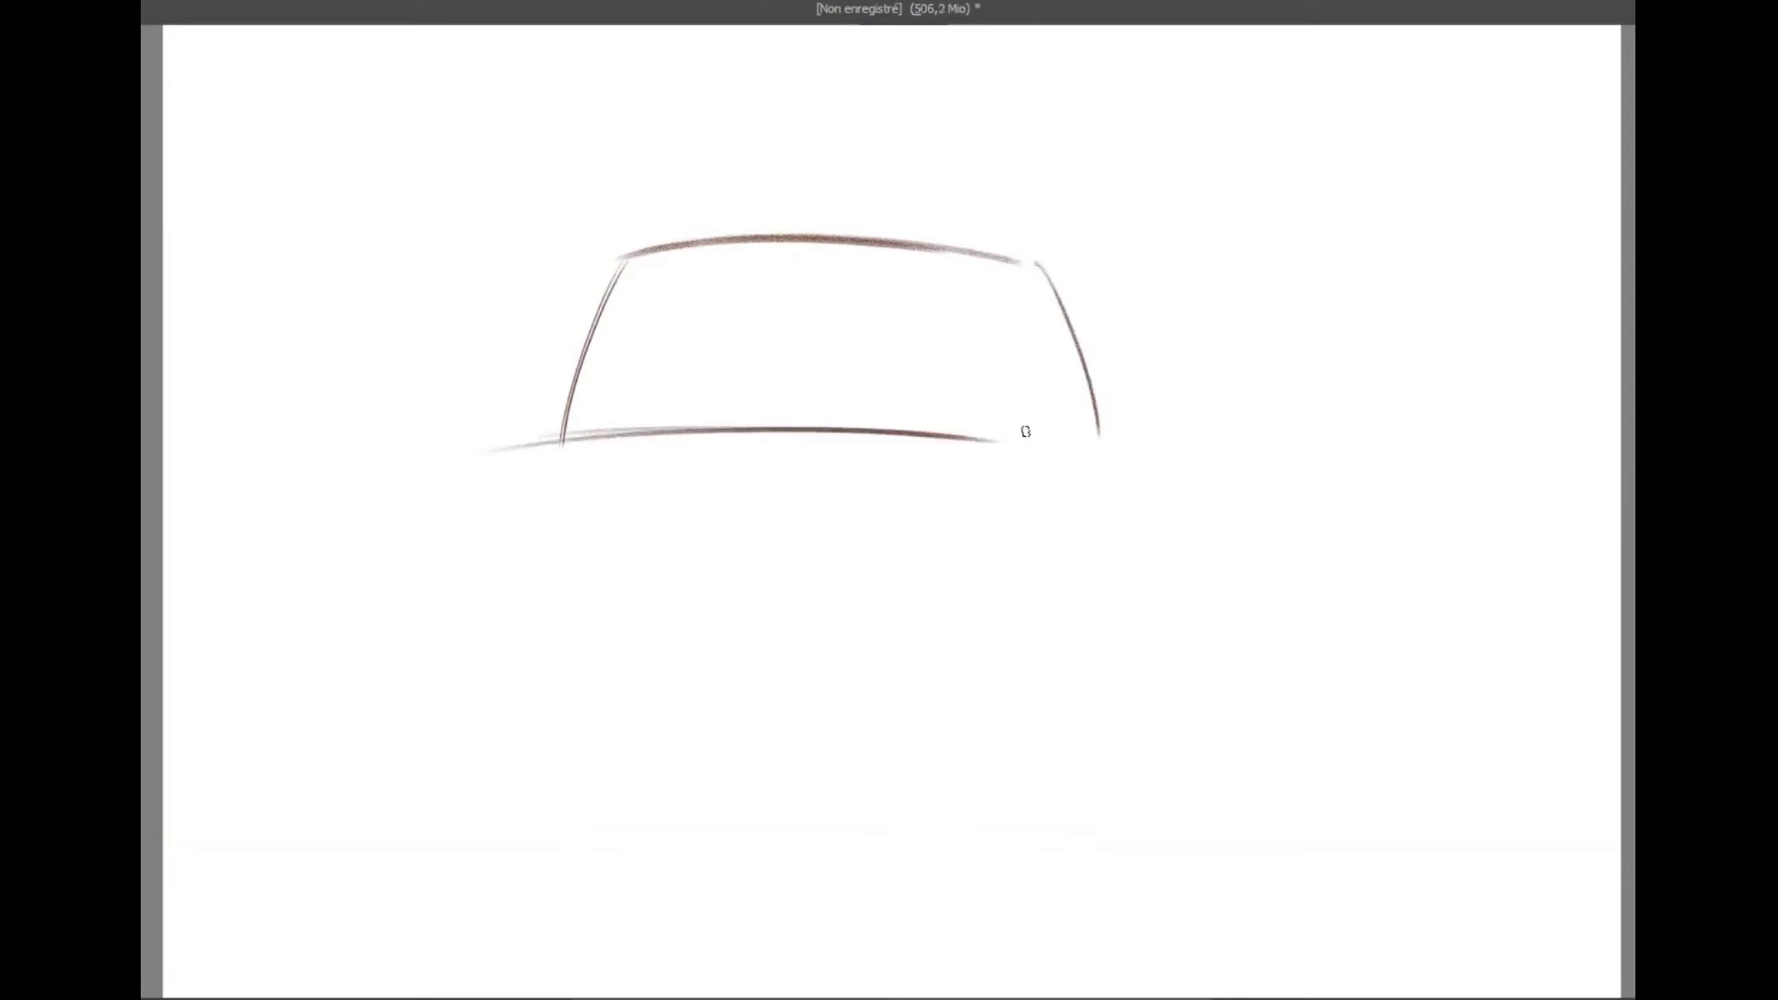
pyautogui.moveTo(469, 461)
pyautogui.mouseDown()
pyautogui.moveTo(454, 541)
pyautogui.moveTo(495, 713)
pyautogui.mouseUp()
pyautogui.moveTo(421, 709); pyautogui.dragTo(880, 738)
pyautogui.moveTo(489, 691); pyautogui.dragTo(1056, 713)
# - Rough in the brown car's front corner, sloping shoulder line, lower side and rear edge
pyautogui.moveTo(1007, 443); pyautogui.dragTo(947, 718)
pyautogui.moveTo(800, 422)
pyautogui.mouseDown()
pyautogui.moveTo(1224, 478)
pyautogui.moveTo(1209, 648)
pyautogui.mouseUp()
pyautogui.moveTo(547, 686); pyautogui.dragTo(1170, 683)
pyautogui.moveTo(1207, 514); pyautogui.dragTo(1195, 696)
# - Sketch the two round headlights and a large rounded front panel between them
pyautogui.moveTo(424, 477); pyautogui.dragTo(467, 701)
pyautogui.moveTo(403, 474); pyautogui.dragTo(475, 461)
pyautogui.moveTo(926, 495); pyautogui.dragTo(929, 494)
pyautogui.moveTo(537, 446); pyautogui.dragTo(533, 688)
pyautogui.moveTo(517, 628); pyautogui.dragTo(824, 657)
pyautogui.moveTo(526, 634); pyautogui.dragTo(854, 635)
pyautogui.moveTo(921, 486); pyautogui.dragTo(843, 640)
# - Rough in a long front bumper with rounded ends across the base of the car
pyautogui.moveTo(473, 669)
pyautogui.mouseDown()
pyautogui.moveTo(444, 709)
pyautogui.moveTo(960, 689)
pyautogui.mouseUp()
pyautogui.moveTo(436, 707); pyautogui.dragTo(815, 724)
pyautogui.moveTo(951, 672); pyautogui.dragTo(904, 715)
# - Rough in the front and rear wheel arches and a straight line along the car's side
pyautogui.moveTo(1028, 555); pyautogui.dragTo(977, 676)
pyautogui.moveTo(1009, 566); pyautogui.dragTo(1102, 567)
pyautogui.moveTo(1077, 567); pyautogui.dragTo(1062, 693)
pyautogui.moveTo(1216, 607); pyautogui.dragTo(1171, 669)
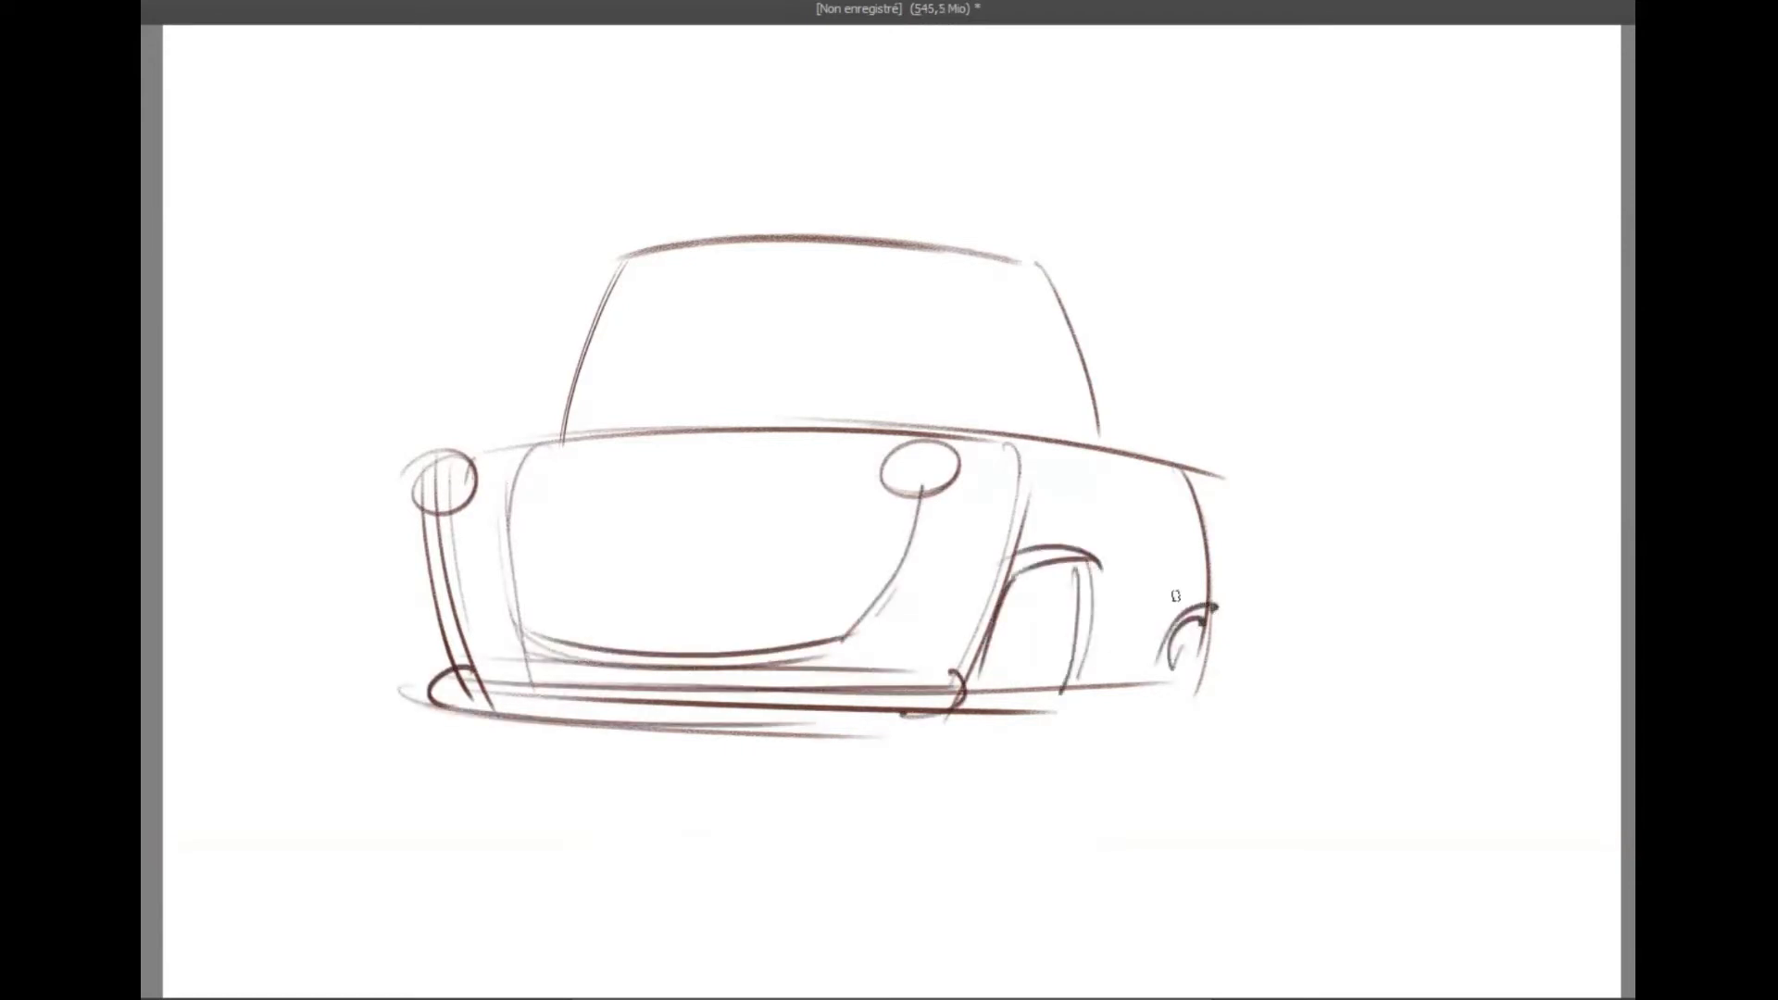
pyautogui.moveTo(967, 585); pyautogui.dragTo(1248, 593)
# - Refine the windshield frame and the rounded front panel with darker brown lines
pyautogui.press('Insert')
pyautogui.moveTo(642, 259)
pyautogui.mouseDown()
pyautogui.moveTo(577, 404)
pyautogui.moveTo(952, 249)
pyautogui.moveTo(1025, 261)
pyautogui.moveTo(1086, 437)
pyautogui.mouseUp()
pyautogui.moveTo(642, 275)
pyautogui.mouseDown()
pyautogui.moveTo(593, 400)
pyautogui.moveTo(885, 262)
pyautogui.moveTo(936, 333)
pyautogui.moveTo(919, 412)
pyautogui.mouseUp()
pyautogui.moveTo(591, 417)
pyautogui.mouseDown()
pyautogui.moveTo(920, 414)
pyautogui.moveTo(583, 368)
pyautogui.moveTo(556, 581)
pyautogui.moveTo(575, 658)
pyautogui.moveTo(871, 641)
pyautogui.mouseUp()
pyautogui.moveTo(963, 442); pyautogui.dragTo(854, 665)
pyautogui.moveTo(980, 259); pyautogui.dragTo(982, 288)
# - Redraw the far headlight and darken the outer edges of both front fenders
pyautogui.moveTo(433, 452)
pyautogui.mouseDown()
pyautogui.moveTo(583, 432)
pyautogui.moveTo(465, 452)
pyautogui.mouseUp()
pyautogui.moveTo(1009, 458); pyautogui.dragTo(938, 687)
pyautogui.moveTo(435, 468)
pyautogui.mouseDown()
pyautogui.moveTo(475, 678)
pyautogui.moveTo(438, 700)
pyautogui.mouseUp()
# - Outline the front bumper with darker long strokes, undoing the first misplaced one
pyautogui.moveTo(445, 704); pyautogui.dragTo(953, 723)
pyautogui.hotkey('ctrl', 'z')
pyautogui.moveTo(473, 700); pyautogui.dragTo(764, 714)
pyautogui.moveTo(463, 691); pyautogui.dragTo(925, 705)
pyautogui.moveTo(468, 665)
pyautogui.mouseDown()
pyautogui.moveTo(484, 693)
pyautogui.moveTo(614, 683)
pyautogui.mouseUp()
pyautogui.moveTo(493, 659); pyautogui.dragTo(951, 682)
pyautogui.moveTo(731, 673)
pyautogui.mouseDown()
pyautogui.moveTo(915, 703)
pyautogui.moveTo(862, 701)
pyautogui.mouseUp()
pyautogui.moveTo(967, 676)
pyautogui.mouseDown()
pyautogui.moveTo(1028, 549)
pyautogui.moveTo(1091, 554)
pyautogui.mouseUp()
pyautogui.hotkey('ctrl', 'z')
pyautogui.hotkey('ctrl', 'z')
pyautogui.hotkey('ctrl', 'z')
pyautogui.hotkey('ctrl', 'z')
# - Outline the bumper's near end, both wheel arches and the crease along the car's side
pyautogui.moveTo(924, 669)
pyautogui.mouseDown()
pyautogui.moveTo(997, 673)
pyautogui.moveTo(1007, 706)
pyautogui.mouseUp()
pyautogui.moveTo(808, 704)
pyautogui.mouseDown()
pyautogui.moveTo(1012, 696)
pyautogui.moveTo(1023, 572)
pyautogui.mouseUp()
pyautogui.moveTo(1010, 673)
pyautogui.mouseDown()
pyautogui.moveTo(1030, 562)
pyautogui.moveTo(1093, 558)
pyautogui.moveTo(1079, 539)
pyautogui.mouseUp()
pyautogui.moveTo(1095, 561)
pyautogui.mouseDown()
pyautogui.moveTo(1089, 690)
pyautogui.moveTo(1209, 611)
pyautogui.mouseUp()
pyautogui.moveTo(977, 590); pyautogui.dragTo(1228, 589)
# - Draw the near headlight further outward, and darken the shoulder line, rear end and back of the cabin
pyautogui.moveTo(950, 460)
pyautogui.mouseDown()
pyautogui.moveTo(1020, 434)
pyautogui.moveTo(1163, 461)
pyautogui.mouseUp()
pyautogui.moveTo(973, 426); pyautogui.dragTo(1165, 462)
pyautogui.moveTo(1188, 469)
pyautogui.mouseDown()
pyautogui.moveTo(1218, 662)
pyautogui.moveTo(1206, 626)
pyautogui.moveTo(1210, 669)
pyautogui.mouseUp()
pyautogui.moveTo(1049, 262); pyautogui.dragTo(1100, 445)
# - Darken the windshield frame and its base, undoing a misplaced pillar stroke
pyautogui.moveTo(937, 266); pyautogui.dragTo(928, 419)
pyautogui.hotkey('ctrl', 'z')
pyautogui.moveTo(659, 268)
pyautogui.mouseDown()
pyautogui.moveTo(971, 273)
pyautogui.moveTo(933, 410)
pyautogui.mouseUp()
pyautogui.moveTo(593, 419); pyautogui.dragTo(934, 408)
# - Draw a drooping eyelid line across the windshield with two half-closed eyes beneath it
pyautogui.moveTo(603, 373); pyautogui.dragTo(945, 357)
pyautogui.moveTo(691, 373); pyautogui.dragTo(841, 365)
pyautogui.moveTo(715, 370); pyautogui.dragTo(728, 373)
# - Draw a frowning, slightly open mouth with upper teeth on the front panel
pyautogui.moveTo(657, 540); pyautogui.dragTo(773, 535)
pyautogui.moveTo(659, 539); pyautogui.dragTo(637, 565)
pyautogui.moveTo(773, 537); pyautogui.dragTo(823, 589)
pyautogui.moveTo(636, 579)
pyautogui.mouseDown()
pyautogui.moveTo(762, 560)
pyautogui.moveTo(824, 596)
pyautogui.mouseUp()
pyautogui.moveTo(812, 568); pyautogui.dragTo(821, 586)
pyautogui.moveTo(723, 535); pyautogui.dragTo(725, 554)
pyautogui.moveTo(726, 553); pyautogui.dragTo(765, 537)
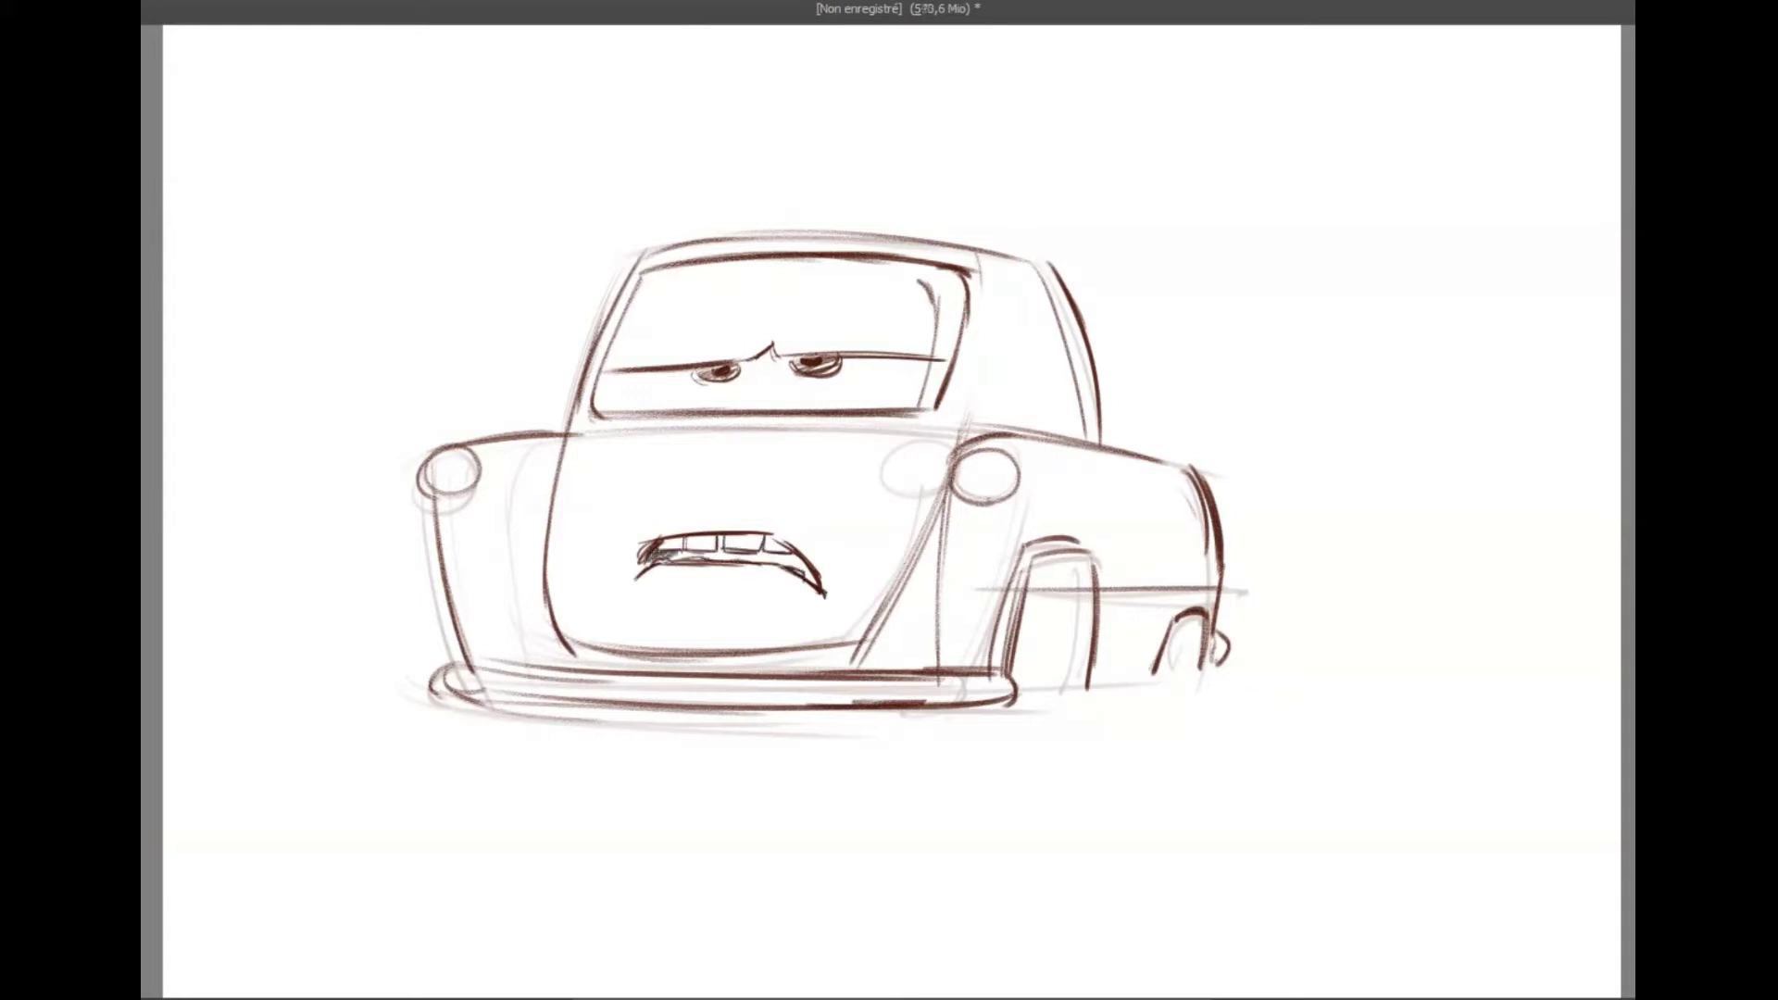
# - Fill the mouth's interior with dark shading and accent its corners with curved creases
pyautogui.moveTo(716, 555); pyautogui.dragTo(777, 554)
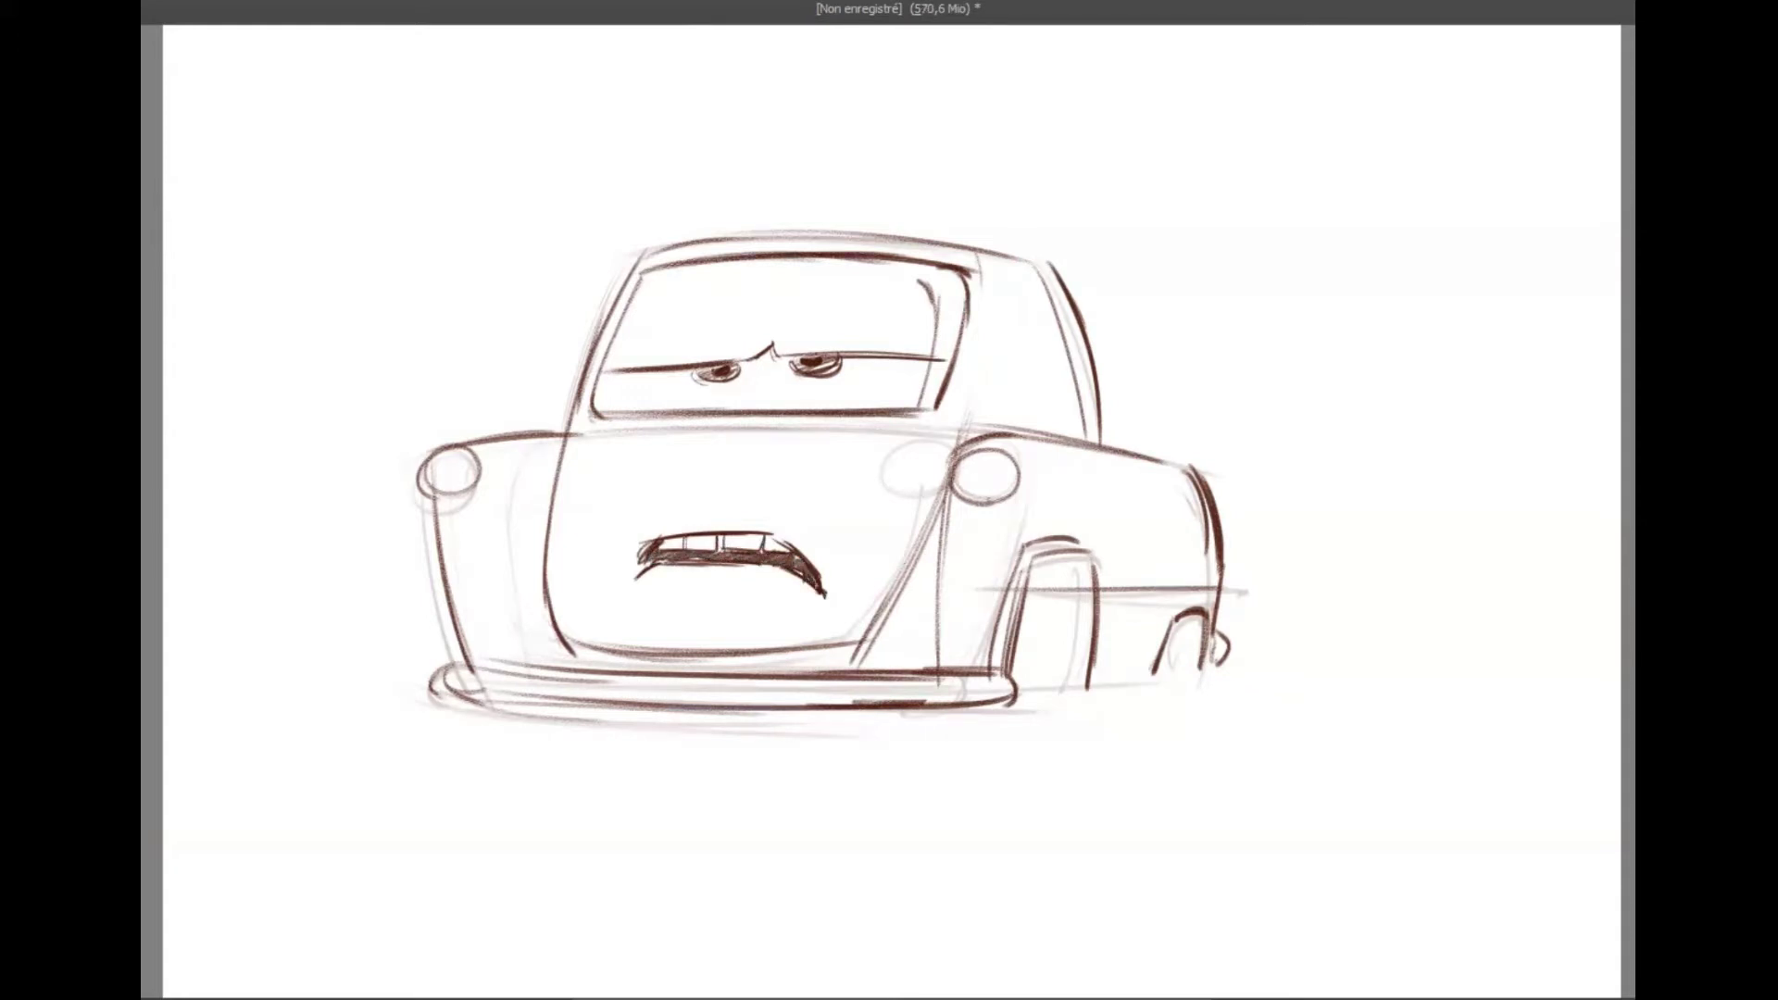
pyautogui.moveTo(653, 542); pyautogui.dragTo(634, 579)
pyautogui.moveTo(813, 536); pyautogui.dragTo(828, 612)
pyautogui.moveTo(649, 540); pyautogui.dragTo(634, 583)
pyautogui.moveTo(622, 580); pyautogui.dragTo(619, 603)
# - Reinforce the hood's upper edge, the headlight outlines and the contour of the front panel
pyautogui.moveTo(595, 404)
pyautogui.mouseDown()
pyautogui.moveTo(924, 401)
pyautogui.moveTo(963, 456)
pyautogui.mouseUp()
pyautogui.moveTo(443, 452)
pyautogui.mouseDown()
pyautogui.moveTo(428, 491)
pyautogui.moveTo(477, 456)
pyautogui.mouseUp()
pyautogui.moveTo(593, 361)
pyautogui.mouseDown()
pyautogui.moveTo(556, 648)
pyautogui.moveTo(866, 639)
pyautogui.mouseUp()
# - Darken the roofline and draw the divided side windows, undoing two misplaced strokes
pyautogui.moveTo(988, 260); pyautogui.dragTo(963, 441)
pyautogui.moveTo(661, 248)
pyautogui.mouseDown()
pyautogui.moveTo(582, 381)
pyautogui.moveTo(981, 247)
pyautogui.moveTo(1011, 258)
pyautogui.moveTo(1024, 423)
pyautogui.mouseUp()
pyautogui.moveTo(1015, 275); pyautogui.dragTo(1029, 429)
pyautogui.moveTo(1052, 285); pyautogui.dragTo(1077, 437)
pyautogui.moveTo(991, 270)
pyautogui.mouseDown()
pyautogui.moveTo(1079, 313)
pyautogui.moveTo(982, 411)
pyautogui.moveTo(1098, 439)
pyautogui.moveTo(1075, 299)
pyautogui.mouseUp()
pyautogui.hotkey('ctrl', 'z')
pyautogui.hotkey('ctrl', 'z')
pyautogui.moveTo(1075, 317); pyautogui.dragTo(1101, 441)
# - Darken the front wheel arch and lower side edge, and draw the front wheel with its slotted rim
pyautogui.moveTo(1095, 549)
pyautogui.mouseDown()
pyautogui.moveTo(1037, 546)
pyautogui.moveTo(1009, 673)
pyautogui.mouseUp()
pyautogui.moveTo(1093, 556)
pyautogui.mouseDown()
pyautogui.moveTo(1091, 680)
pyautogui.moveTo(1158, 681)
pyautogui.mouseUp()
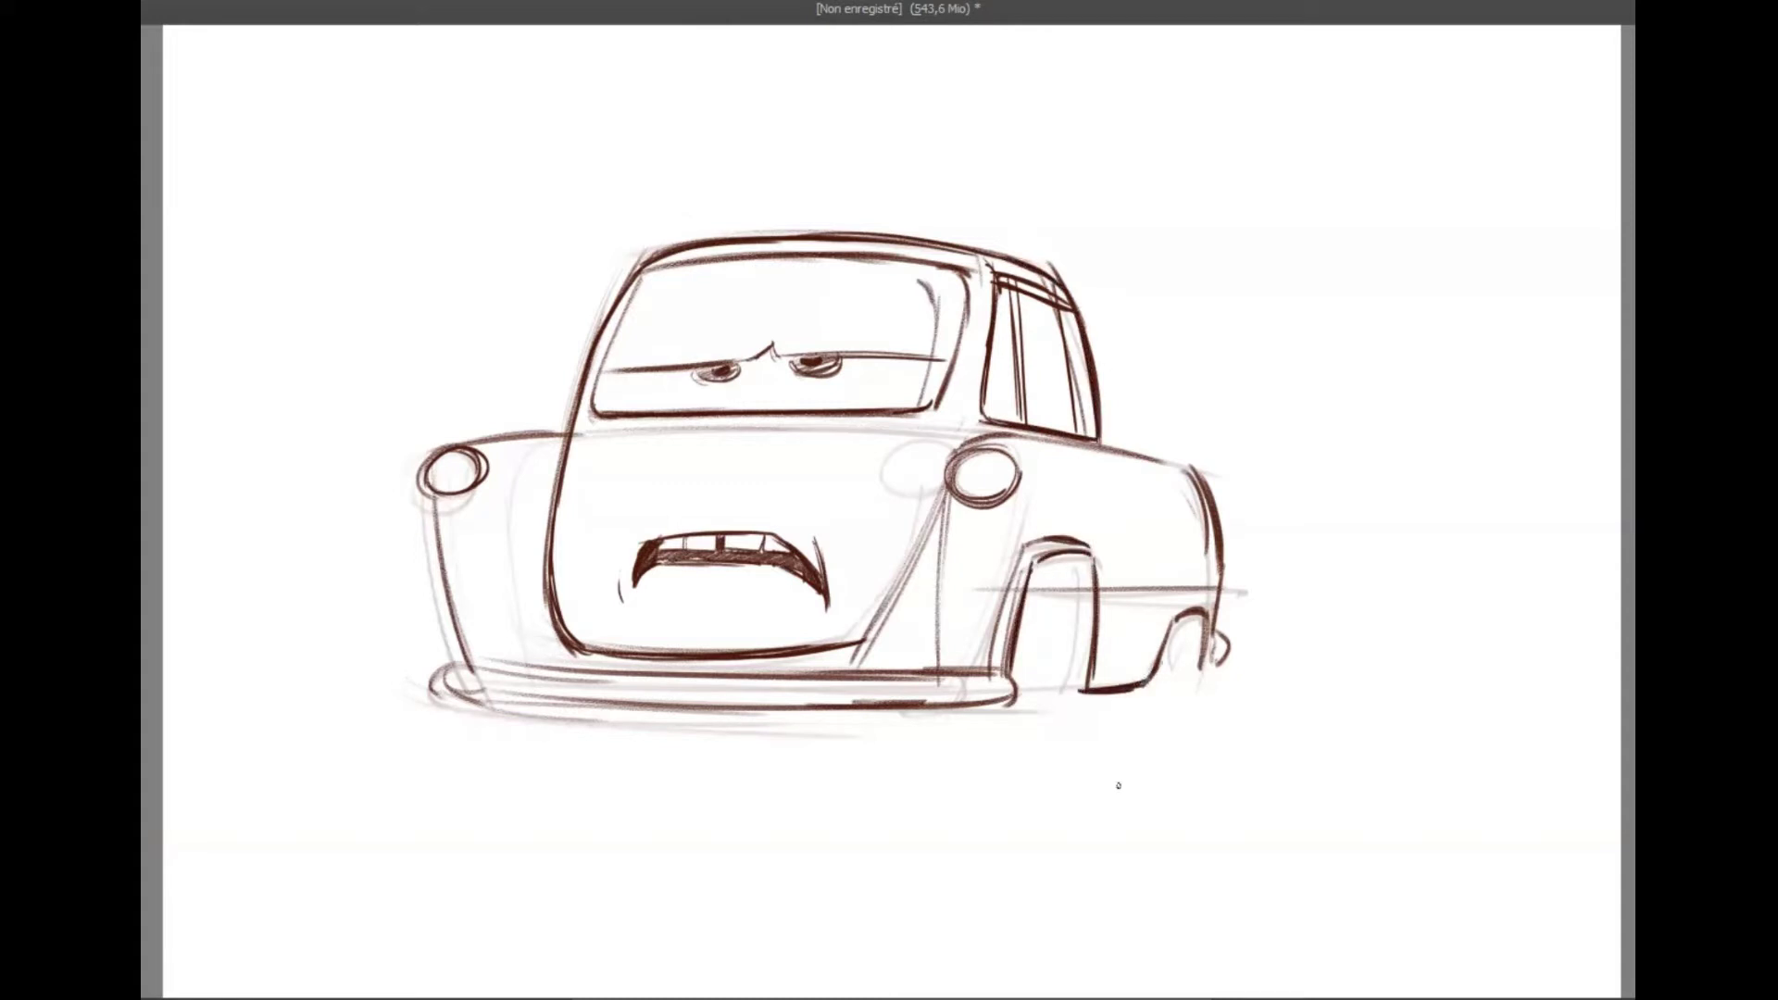
pyautogui.moveTo(925, 713); pyautogui.dragTo(1010, 776)
pyautogui.moveTo(1030, 589)
pyautogui.mouseDown()
pyautogui.moveTo(1075, 639)
pyautogui.moveTo(1018, 769)
pyautogui.moveTo(993, 780)
pyautogui.mouseUp()
pyautogui.moveTo(978, 706); pyautogui.dragTo(1010, 740)
pyautogui.moveTo(1026, 624)
pyautogui.mouseDown()
pyautogui.moveTo(1047, 695)
pyautogui.moveTo(1008, 739)
pyautogui.mouseUp()
pyautogui.moveTo(1023, 663); pyautogui.dragTo(1015, 685)
pyautogui.moveTo(1031, 632); pyautogui.dragTo(1041, 722)
pyautogui.moveTo(1007, 729); pyautogui.dragTo(994, 746)
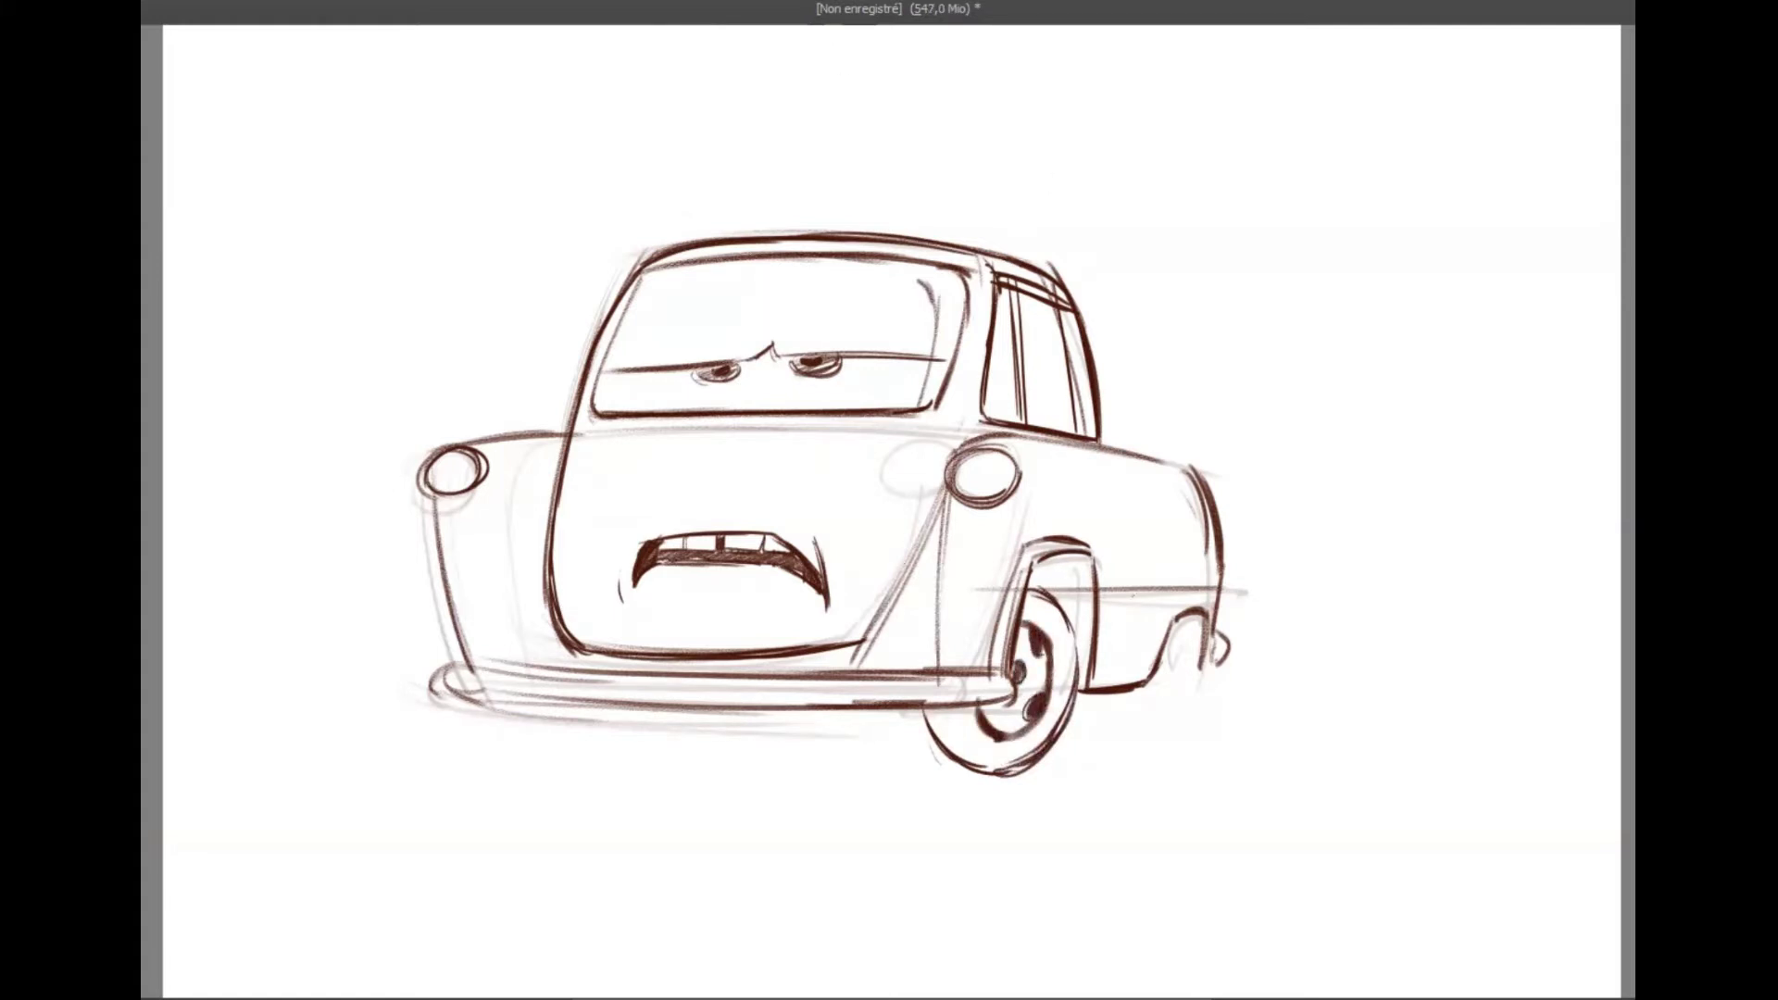
# - Hatch the front wheel well, tyre and rim with brown shading
pyautogui.moveTo(1030, 552)
pyautogui.mouseDown()
pyautogui.moveTo(1095, 611)
pyautogui.moveTo(1089, 693)
pyautogui.mouseUp()
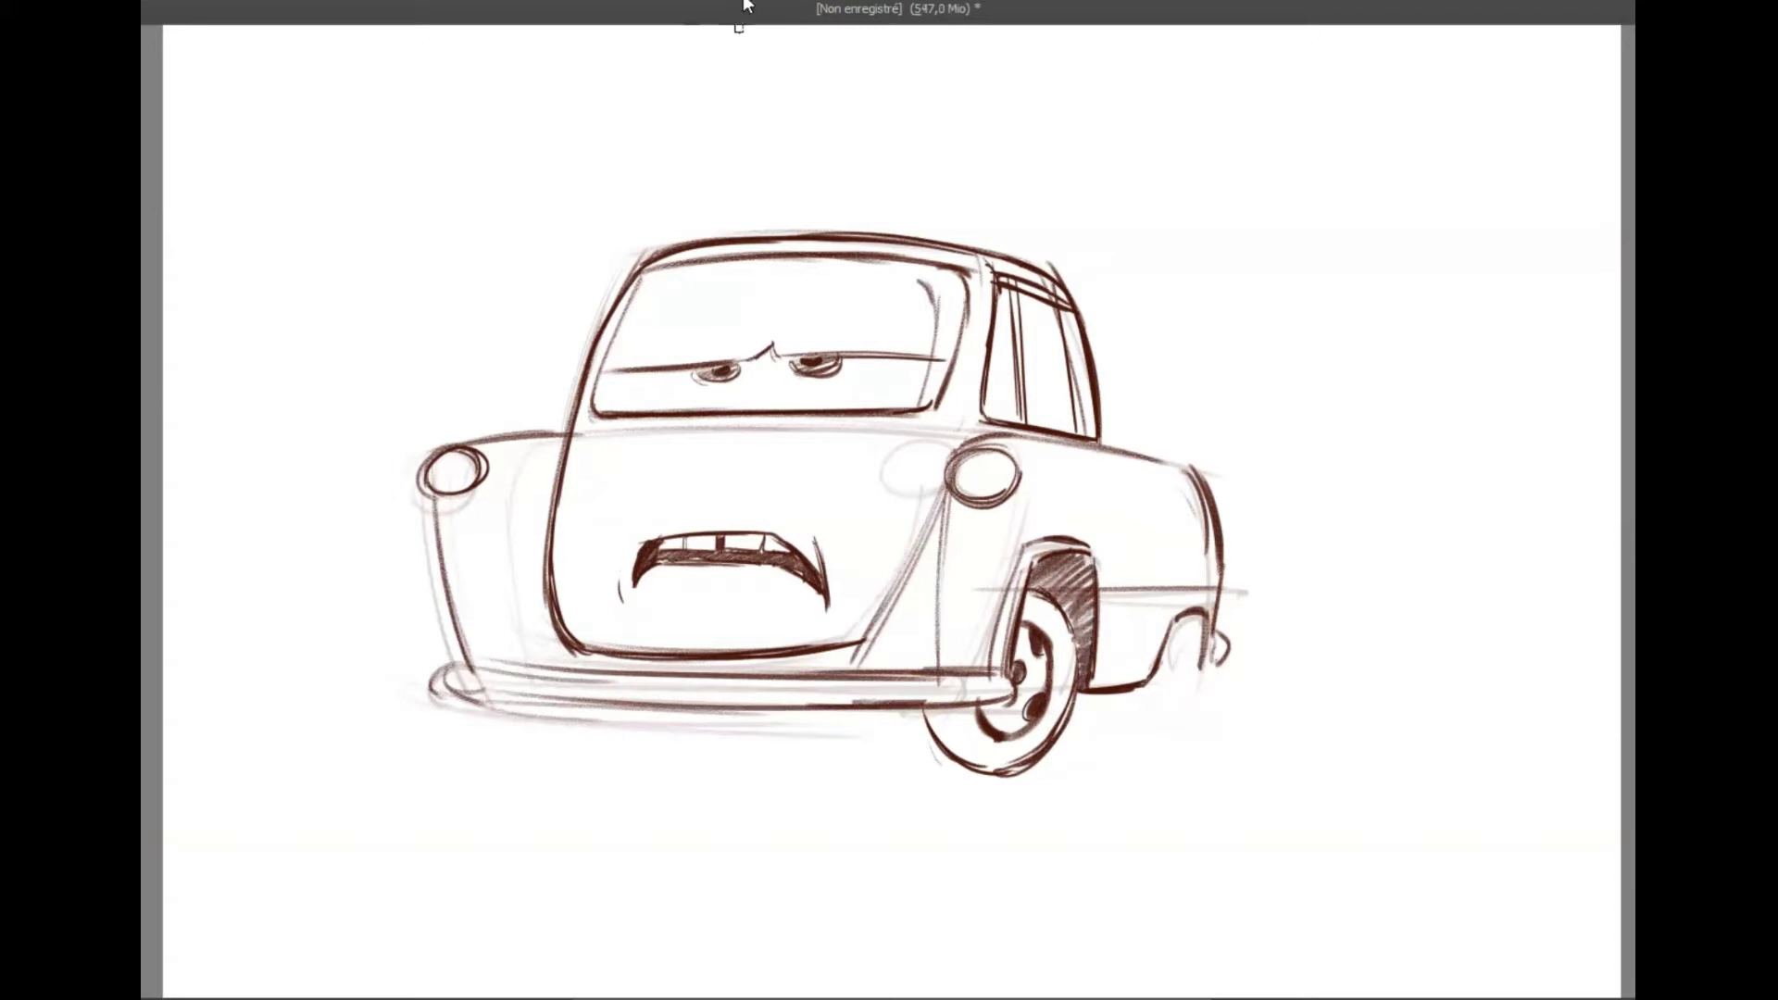
pyautogui.moveTo(926, 710); pyautogui.dragTo(1027, 772)
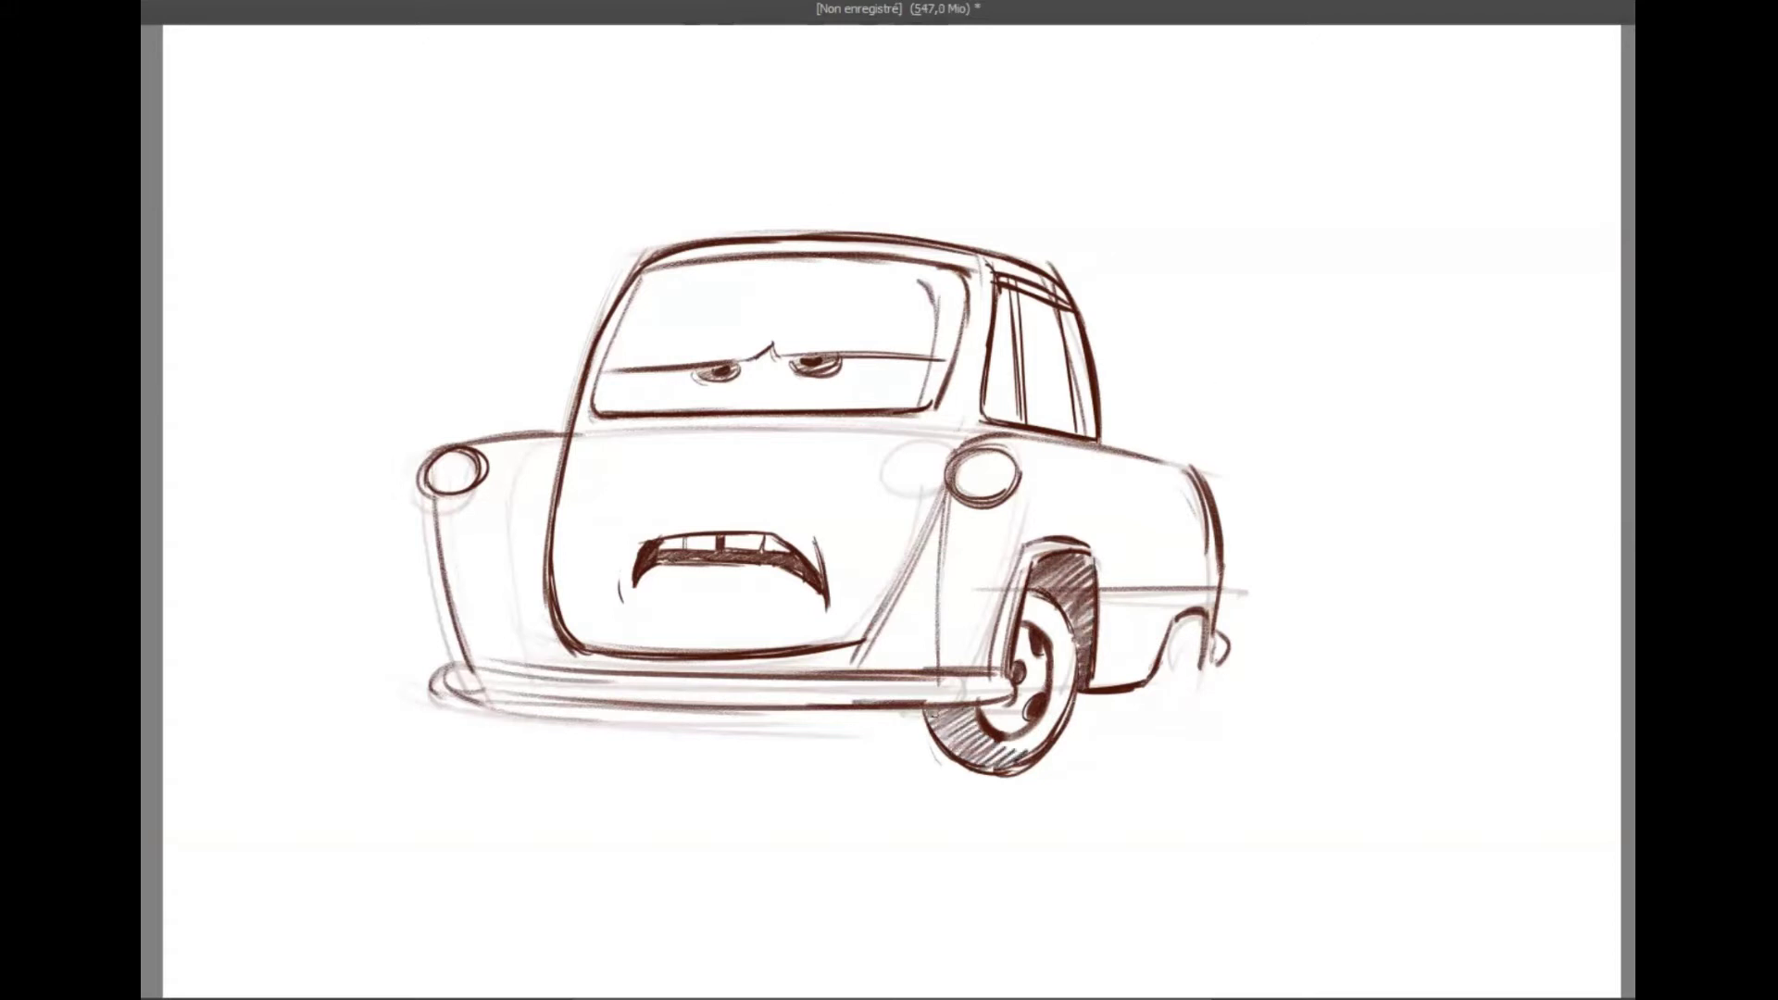
pyautogui.moveTo(931, 713); pyautogui.dragTo(1037, 769)
pyautogui.moveTo(1010, 597); pyautogui.dragTo(1066, 746)
pyautogui.moveTo(982, 648); pyautogui.dragTo(1060, 769)
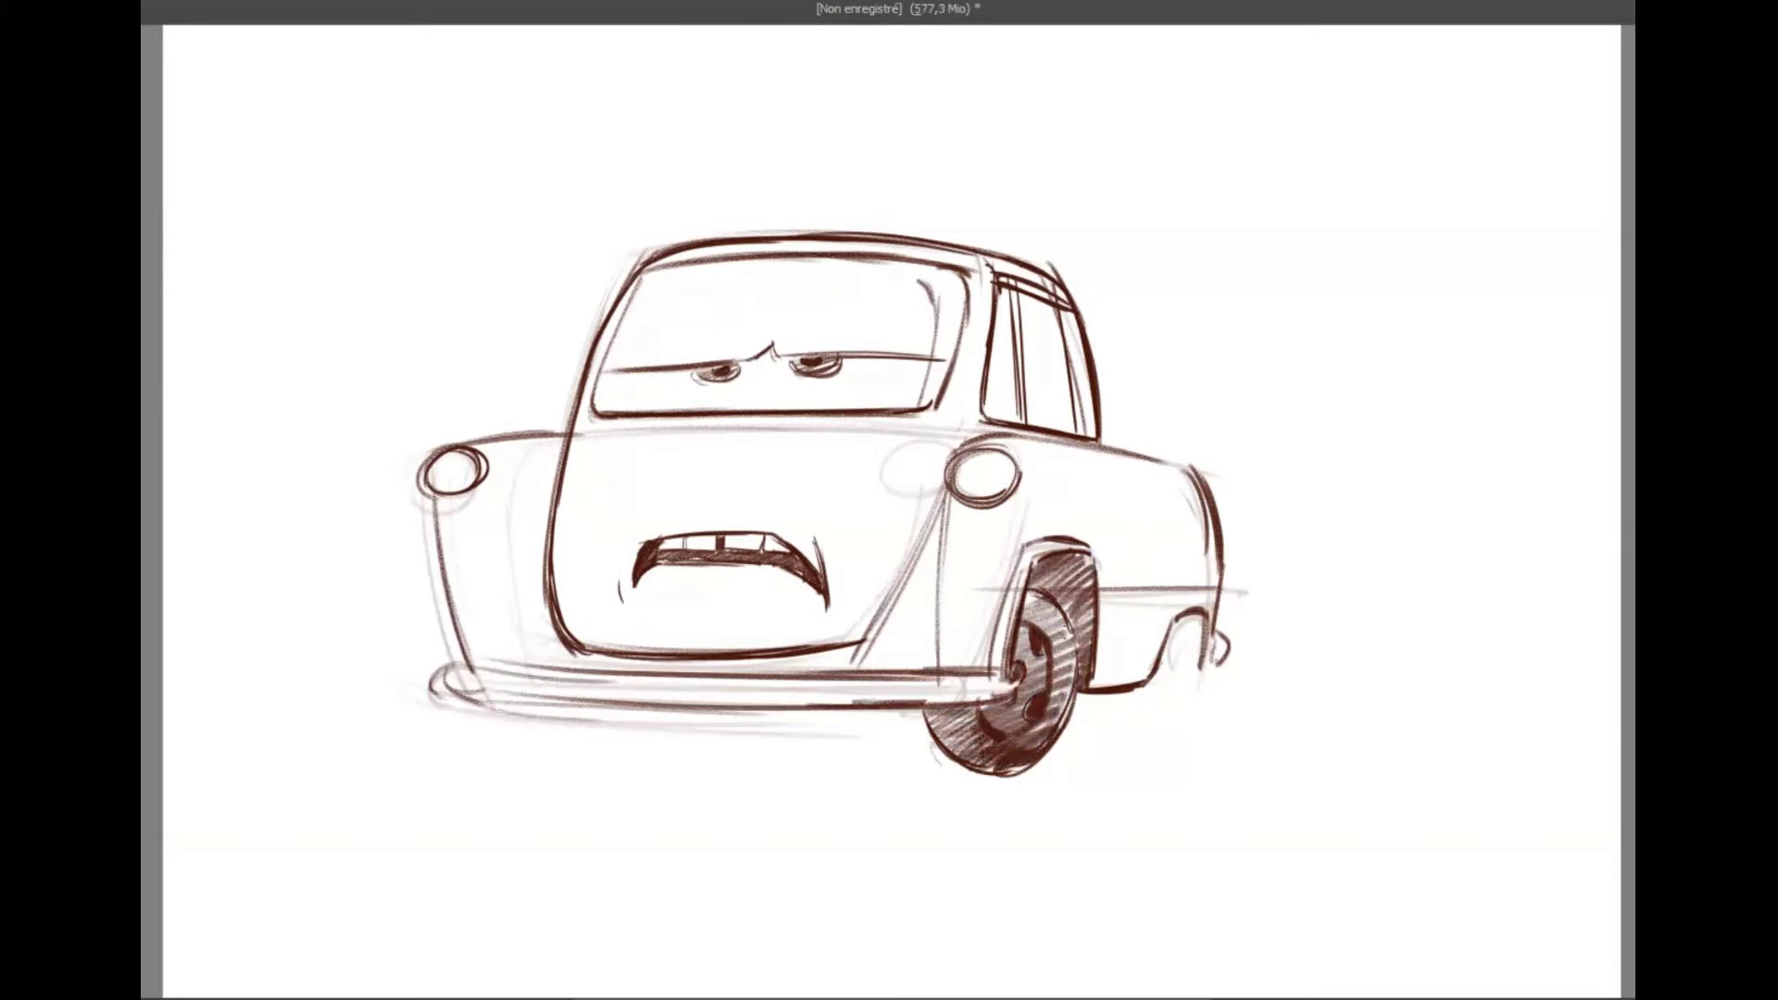
# - Add inner rings to the front rim, and deepen the shading on the tyre edge and wheel well
pyautogui.moveTo(1038, 649); pyautogui.dragTo(1037, 709)
pyautogui.moveTo(1047, 592)
pyautogui.mouseDown()
pyautogui.moveTo(996, 699)
pyautogui.moveTo(1070, 685)
pyautogui.moveTo(1061, 718)
pyautogui.mouseUp()
pyautogui.moveTo(1065, 706); pyautogui.dragTo(1005, 772)
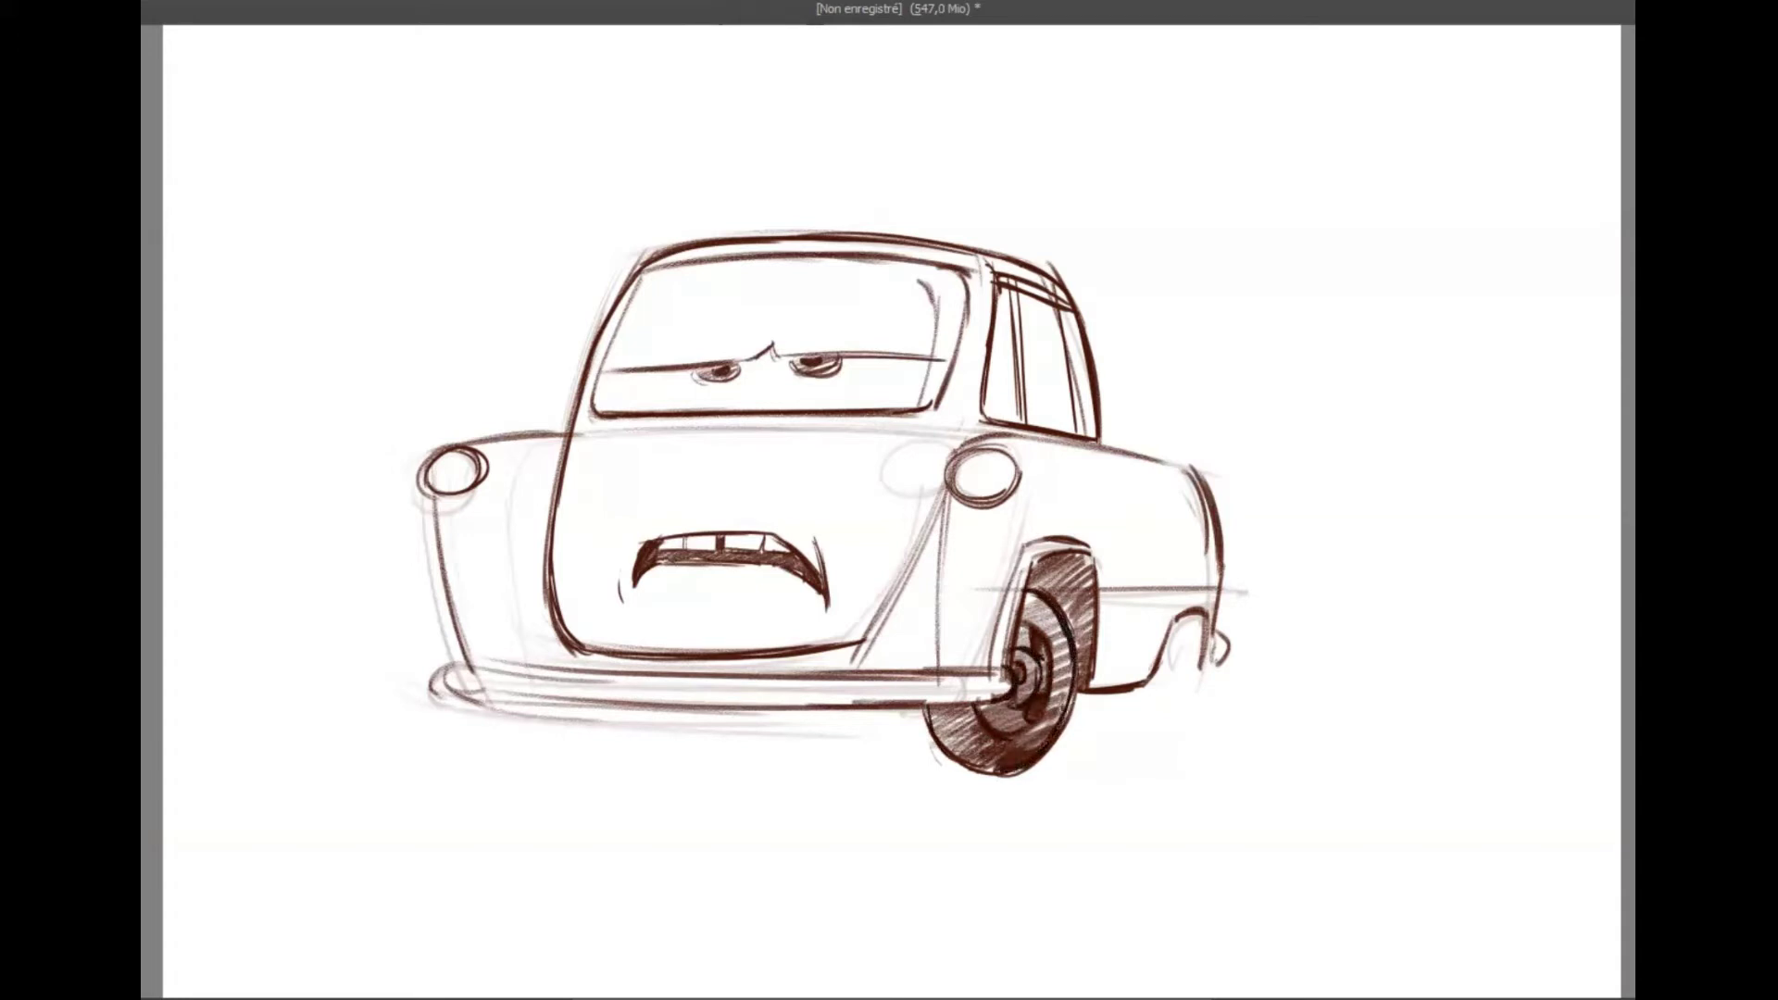
pyautogui.moveTo(1030, 591); pyautogui.dragTo(1095, 560)
pyautogui.moveTo(1076, 693); pyautogui.dragTo(1086, 555)
# - Draw the rear wheel with an inner rim, and shade its tyre and wheel arch
pyautogui.moveTo(1148, 685); pyautogui.dragTo(1132, 741)
pyautogui.moveTo(1190, 619)
pyautogui.mouseDown()
pyautogui.moveTo(1187, 690)
pyautogui.moveTo(1158, 744)
pyautogui.moveTo(1182, 648)
pyautogui.mouseUp()
pyautogui.moveTo(1181, 622)
pyautogui.mouseDown()
pyautogui.moveTo(1153, 718)
pyautogui.moveTo(1165, 709)
pyautogui.mouseUp()
pyautogui.moveTo(1123, 693); pyautogui.dragTo(1124, 728)
pyautogui.moveTo(1175, 695); pyautogui.dragTo(1139, 731)
pyautogui.moveTo(1203, 612); pyautogui.dragTo(1193, 643)
pyautogui.moveTo(1204, 630); pyautogui.dragTo(1195, 659)
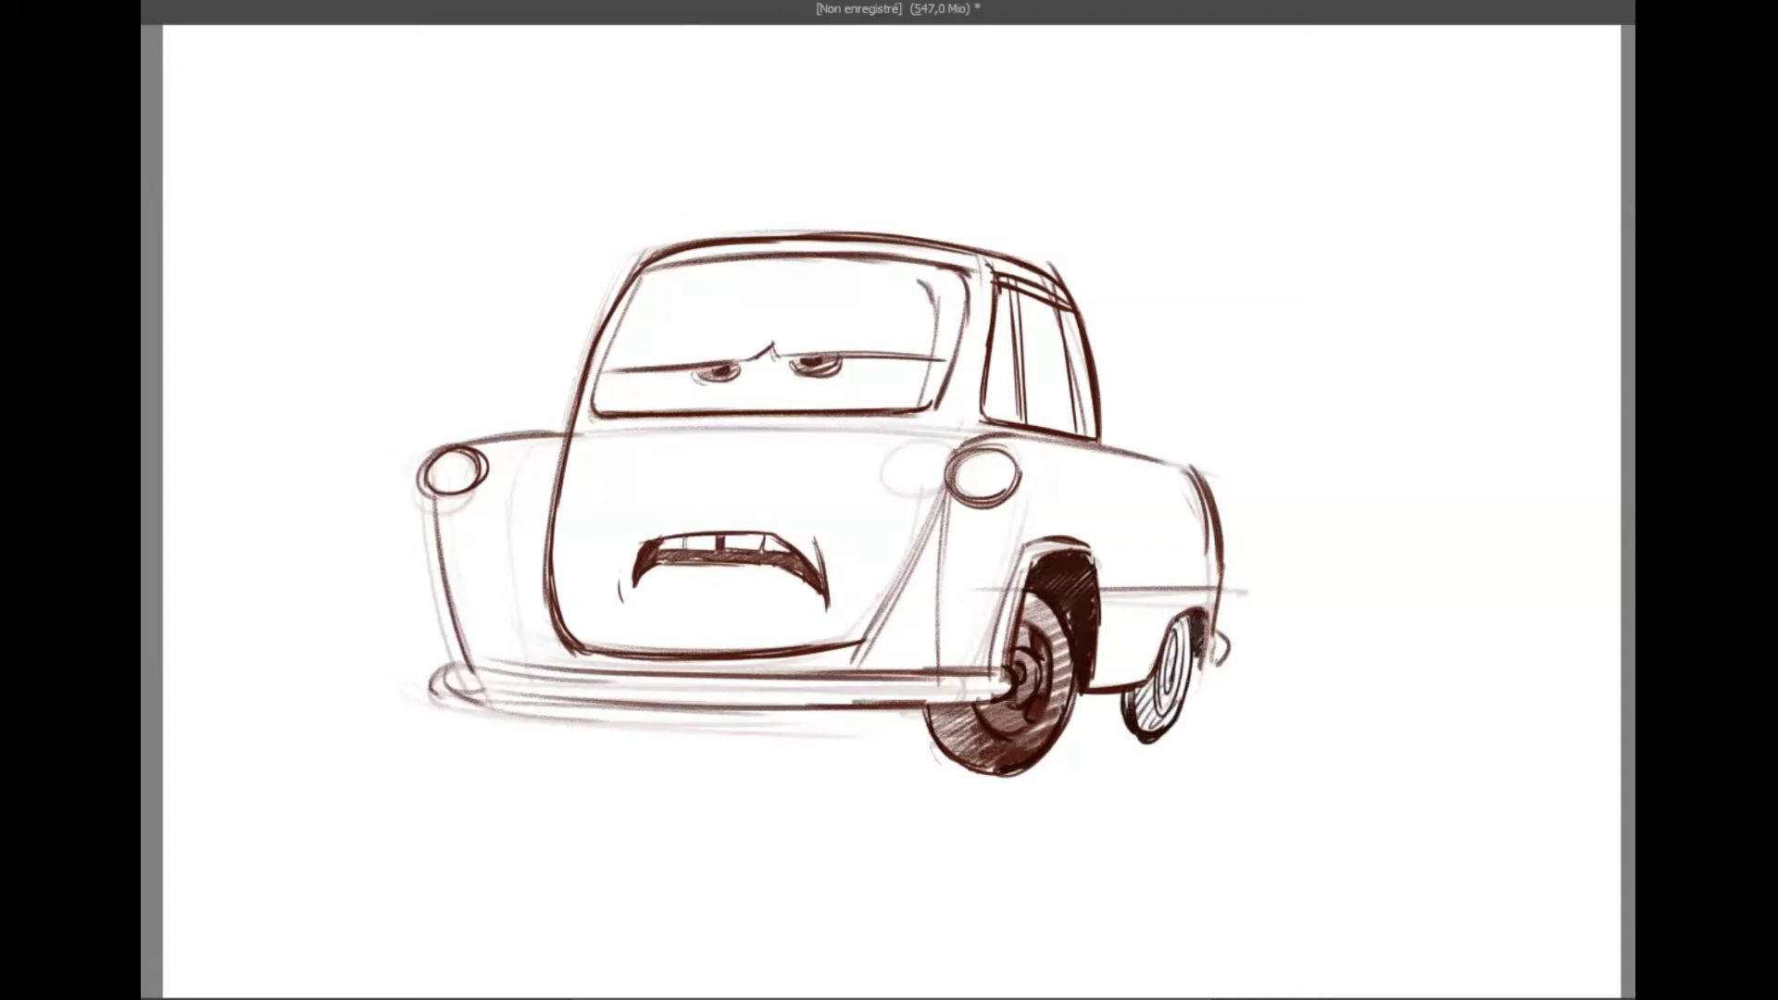
# - Draw the brown car's far front wheel beneath the bumper and fill its tyre with dark brown
pyautogui.moveTo(477, 699)
pyautogui.mouseDown()
pyautogui.moveTo(515, 755)
pyautogui.moveTo(582, 704)
pyautogui.moveTo(486, 741)
pyautogui.mouseUp()
pyautogui.moveTo(584, 704); pyautogui.dragTo(519, 755)
pyautogui.moveTo(454, 690)
pyautogui.mouseDown()
pyautogui.moveTo(606, 710)
pyautogui.moveTo(528, 755)
pyautogui.mouseUp()
# - Shade a long ground shadow beneath the brown car, extending past the far front wheel and toward the rear wheel
pyautogui.moveTo(567, 717)
pyautogui.mouseDown()
pyautogui.moveTo(548, 743)
pyautogui.moveTo(875, 752)
pyautogui.mouseUp()
pyautogui.moveTo(556, 732)
pyautogui.mouseDown()
pyautogui.moveTo(968, 755)
pyautogui.moveTo(927, 741)
pyautogui.mouseUp()
pyautogui.moveTo(1042, 741); pyautogui.dragTo(1156, 758)
pyautogui.moveTo(567, 737); pyautogui.dragTo(963, 752)
pyautogui.moveTo(471, 767); pyautogui.dragTo(973, 769)
pyautogui.moveTo(334, 754); pyautogui.dragTo(718, 752)
# - Shade the front bumper, then tone both front fenders and the upper body side with brown hatching around the face
pyautogui.moveTo(437, 470)
pyautogui.mouseDown()
pyautogui.moveTo(465, 635)
pyautogui.moveTo(491, 667)
pyautogui.moveTo(1002, 674)
pyautogui.mouseUp()
pyautogui.hotkey('ctrl', 'z')
pyautogui.moveTo(468, 656); pyautogui.dragTo(446, 678)
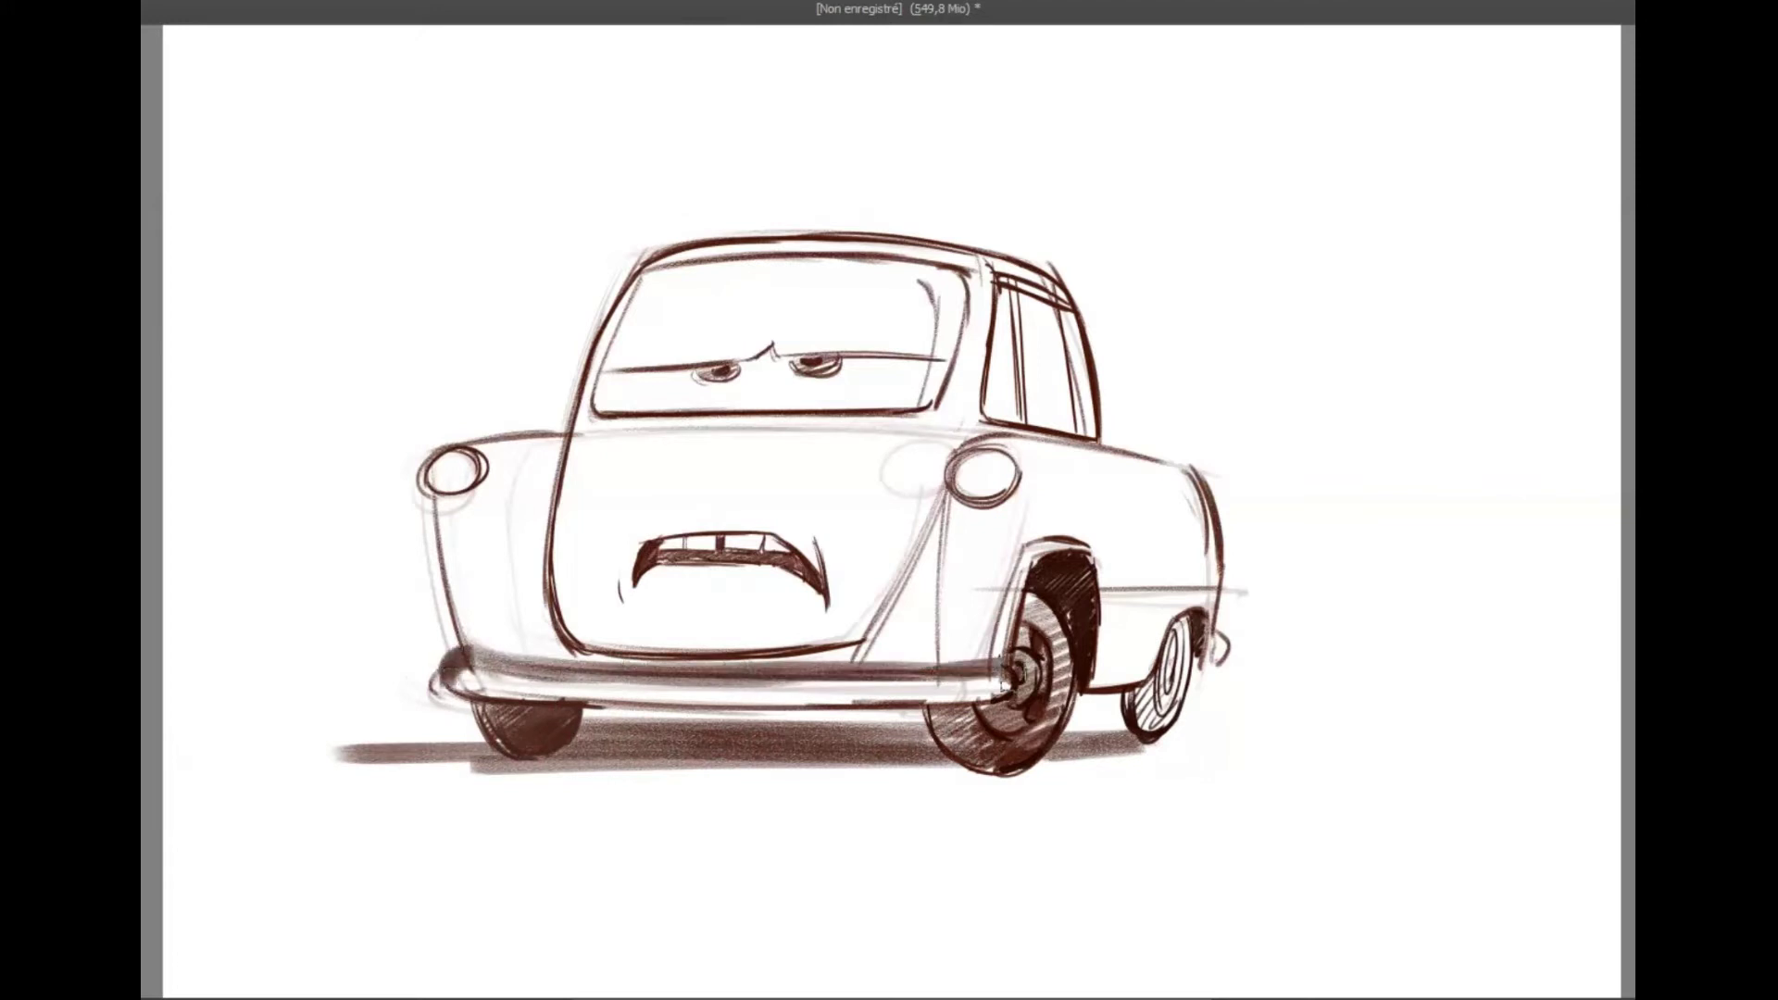
pyautogui.moveTo(477, 468)
pyautogui.mouseDown()
pyautogui.moveTo(500, 518)
pyautogui.moveTo(495, 646)
pyautogui.moveTo(973, 519)
pyautogui.moveTo(1019, 648)
pyautogui.moveTo(1157, 518)
pyautogui.moveTo(1245, 616)
pyautogui.mouseUp()
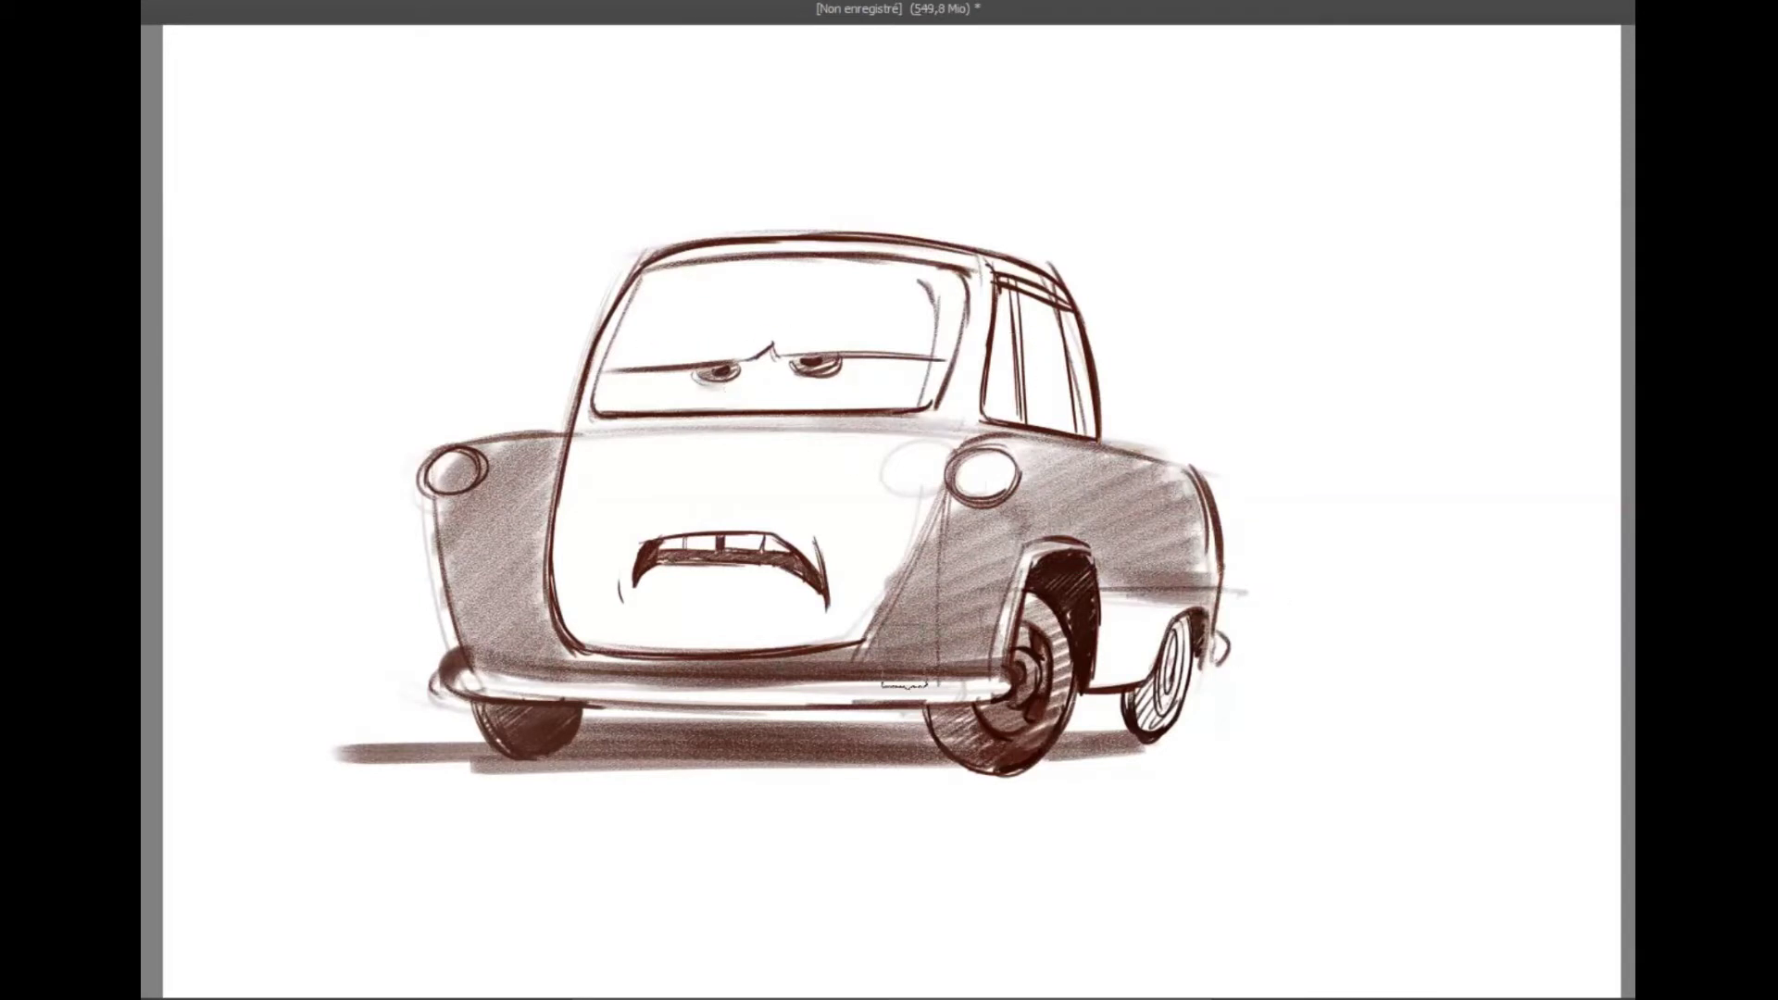
pyautogui.moveTo(879, 625); pyautogui.dragTo(824, 644)
# - Tone the rear wheel and the ground shadow around it, and darken the top outlines of both fenders
pyautogui.moveTo(1134, 708); pyautogui.dragTo(1079, 699)
pyautogui.moveTo(1148, 713); pyautogui.dragTo(1181, 635)
pyautogui.moveTo(556, 761); pyautogui.dragTo(1169, 758)
pyautogui.moveTo(449, 446)
pyautogui.mouseDown()
pyautogui.moveTo(463, 645)
pyautogui.moveTo(563, 435)
pyautogui.mouseUp()
pyautogui.moveTo(965, 441); pyautogui.dragTo(1206, 486)
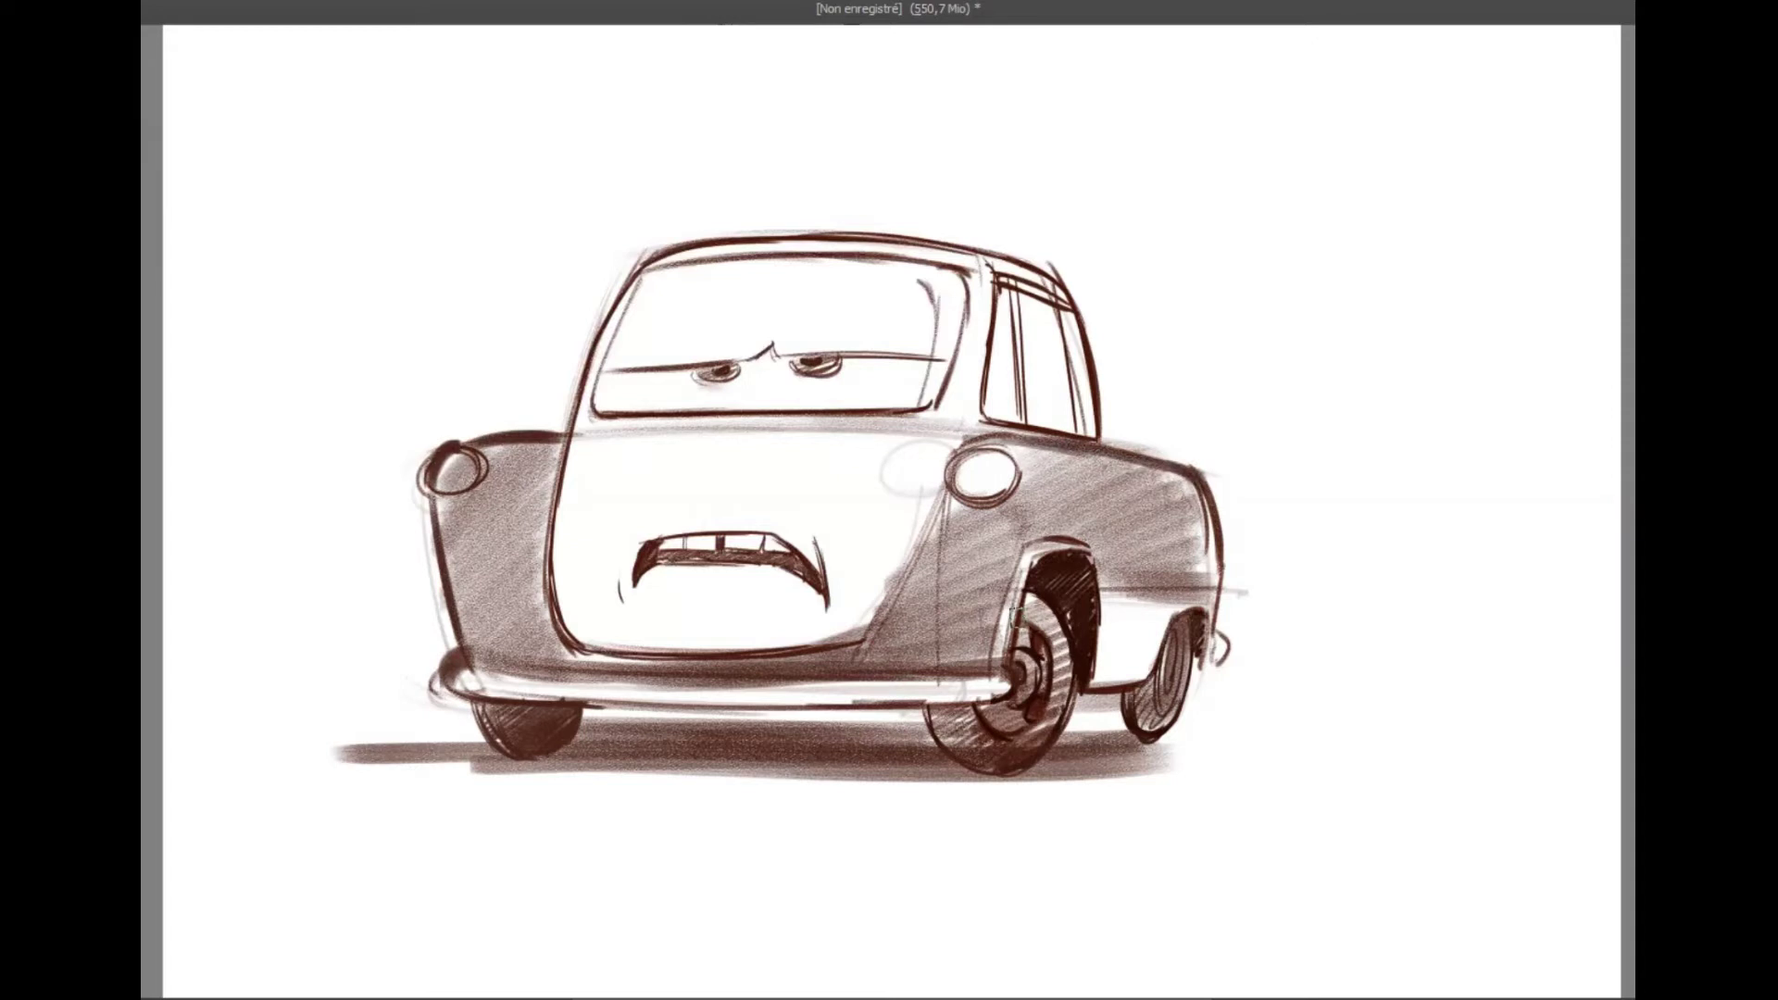
# - Draw a round monocle over the eye nearest the side windows, and touch up the roof outline
pyautogui.moveTo(770, 383)
pyautogui.mouseDown()
pyautogui.moveTo(838, 273)
pyautogui.moveTo(764, 314)
pyautogui.moveTo(745, 359)
pyautogui.moveTo(917, 375)
pyautogui.moveTo(913, 346)
pyautogui.moveTo(961, 391)
pyautogui.mouseUp()
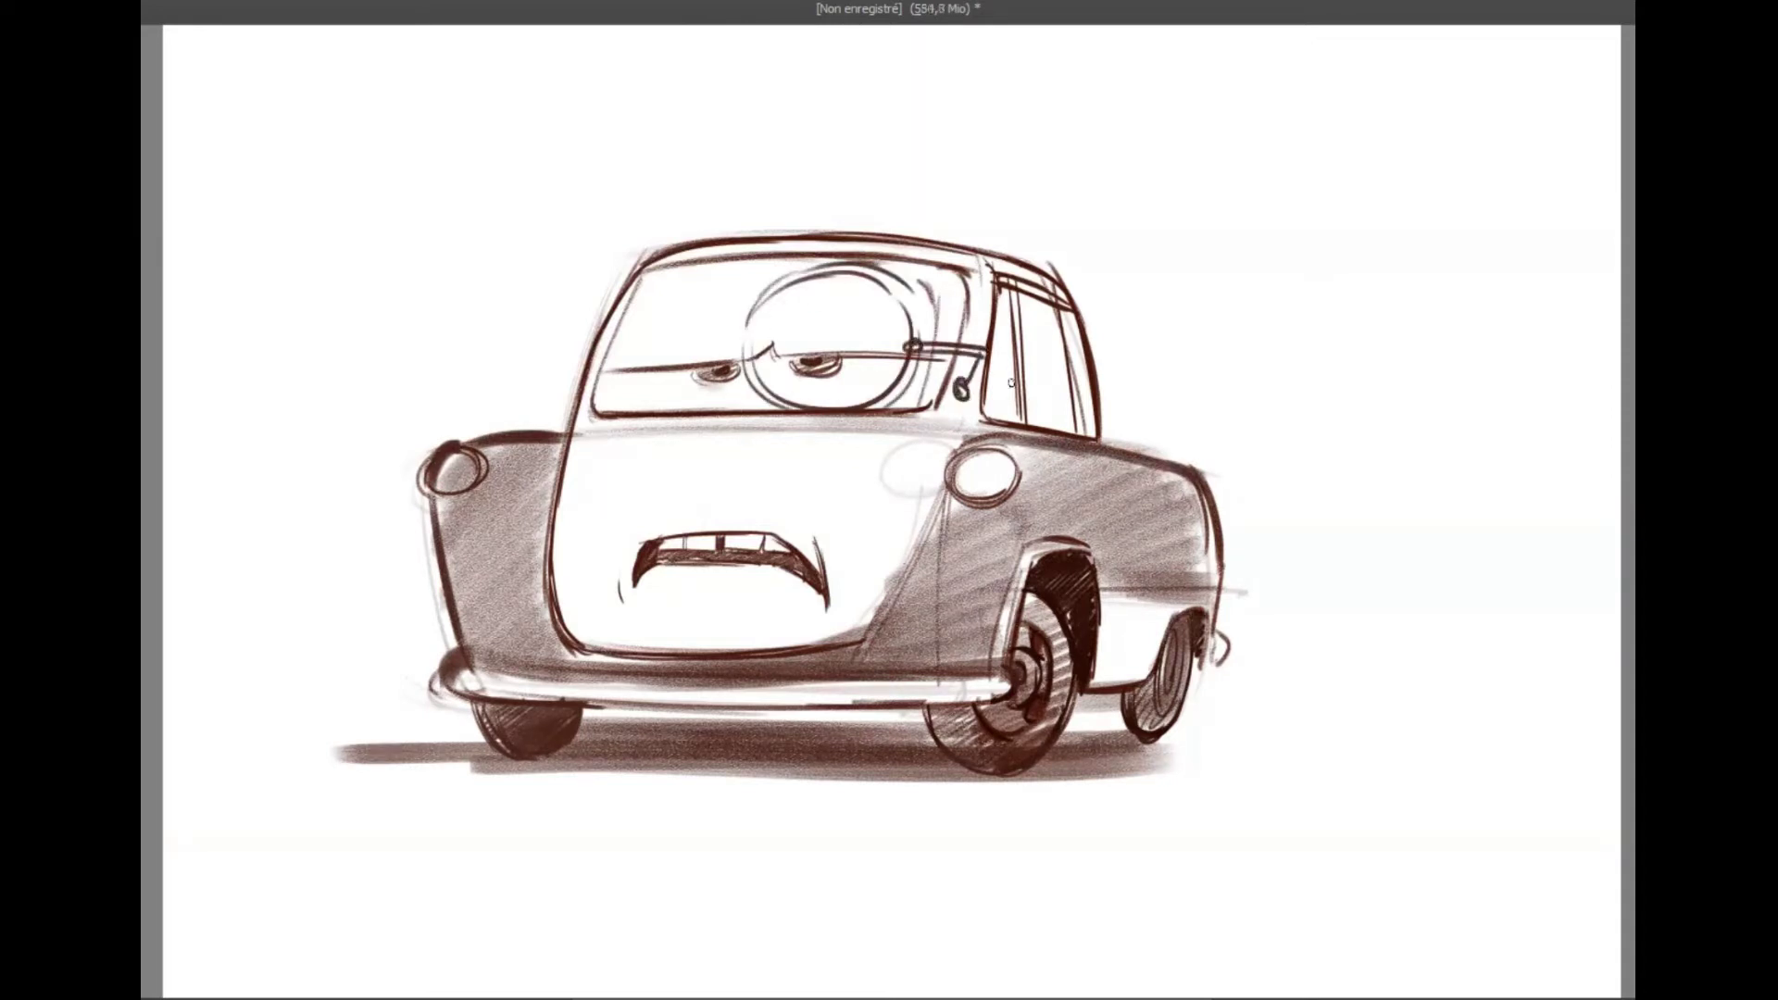
pyautogui.moveTo(681, 243)
pyautogui.mouseDown()
pyautogui.moveTo(697, 225)
pyautogui.moveTo(758, 232)
pyautogui.mouseUp()
pyautogui.moveTo(921, 243)
pyautogui.mouseDown()
pyautogui.moveTo(959, 231)
pyautogui.moveTo(1002, 248)
pyautogui.mouseUp()
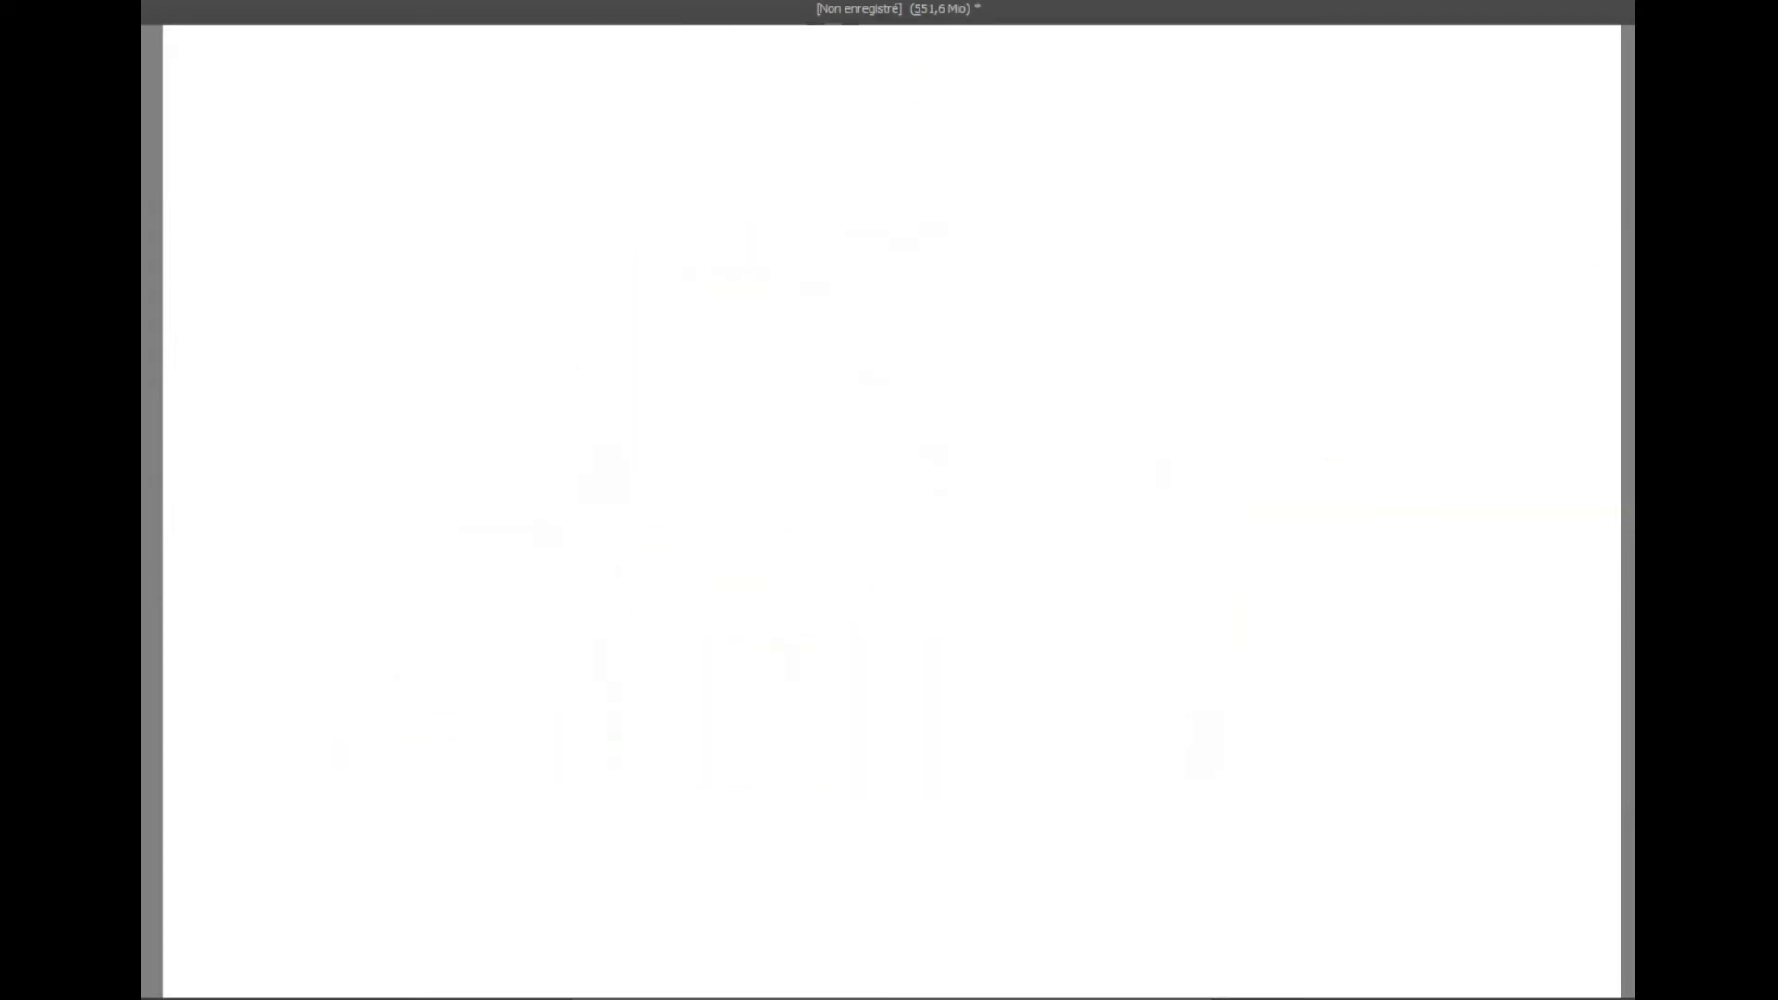
# - On a blank canvas, rough in a new car's long, low body with its hood line, curved underside and rounded front
pyautogui.moveTo(397, 520)
pyautogui.mouseDown()
pyautogui.moveTo(800, 457)
pyautogui.moveTo(1090, 491)
pyautogui.mouseUp()
pyautogui.moveTo(372, 534)
pyautogui.mouseDown()
pyautogui.moveTo(361, 589)
pyautogui.moveTo(943, 755)
pyautogui.mouseUp()
pyautogui.moveTo(370, 609); pyautogui.dragTo(1094, 741)
pyautogui.moveTo(339, 528); pyautogui.dragTo(1175, 481)
pyautogui.moveTo(1230, 506); pyautogui.dragTo(1313, 565)
pyautogui.moveTo(1232, 507); pyautogui.dragTo(1281, 613)
pyautogui.moveTo(472, 672); pyautogui.dragTo(1242, 676)
pyautogui.moveTo(1311, 551); pyautogui.dragTo(1207, 706)
# - Rough in the new car's cabin, sweeping roof line, lower guideline, beltline and pointed tail fin in light strokes
pyautogui.moveTo(609, 342); pyautogui.dragTo(562, 520)
pyautogui.moveTo(502, 451); pyautogui.dragTo(769, 338)
pyautogui.moveTo(512, 425)
pyautogui.mouseDown()
pyautogui.moveTo(973, 329)
pyautogui.moveTo(1053, 505)
pyautogui.mouseUp()
pyautogui.moveTo(528, 380); pyautogui.dragTo(1283, 422)
pyautogui.moveTo(950, 741); pyautogui.dragTo(1462, 696)
pyautogui.moveTo(700, 399); pyautogui.dragTo(343, 500)
pyautogui.moveTo(500, 508); pyautogui.dragTo(292, 395)
# - Sketch the tail fin's back edge, the ellipses of the three visible wheels and the front bumper's curved end
pyautogui.moveTo(293, 397)
pyautogui.mouseDown()
pyautogui.moveTo(361, 561)
pyautogui.moveTo(481, 713)
pyautogui.mouseUp()
pyautogui.moveTo(477, 589); pyautogui.dragTo(482, 700)
pyautogui.moveTo(639, 607); pyautogui.dragTo(639, 718)
pyautogui.moveTo(685, 576)
pyautogui.mouseDown()
pyautogui.moveTo(722, 797)
pyautogui.moveTo(685, 815)
pyautogui.mouseUp()
pyautogui.moveTo(801, 685); pyautogui.dragTo(764, 797)
pyautogui.moveTo(1260, 690); pyautogui.dragTo(1158, 787)
pyautogui.moveTo(1325, 555); pyautogui.dragTo(1315, 672)
# - Rough in a smiling mouth on the nose, arched eyelids in the windscreen and the window pillars
pyautogui.moveTo(982, 593); pyautogui.dragTo(1200, 602)
pyautogui.moveTo(936, 622); pyautogui.dragTo(996, 588)
pyautogui.moveTo(694, 435); pyautogui.dragTo(875, 417)
pyautogui.moveTo(745, 356); pyautogui.dragTo(649, 472)
pyautogui.moveTo(893, 417); pyautogui.dragTo(1033, 405)
pyautogui.moveTo(556, 378); pyautogui.dragTo(1025, 380)
pyautogui.moveTo(593, 374); pyautogui.dragTo(535, 476)
# - Draw light perspective guidelines on the ground beneath the car
pyautogui.moveTo(440, 730); pyautogui.dragTo(1278, 778)
pyautogui.moveTo(352, 820); pyautogui.dragTo(1357, 802)
pyautogui.moveTo(294, 688); pyautogui.dragTo(741, 970)
pyautogui.moveTo(440, 722); pyautogui.dragTo(1106, 946)
pyautogui.moveTo(857, 768); pyautogui.dragTo(1288, 852)
pyautogui.moveTo(440, 952); pyautogui.dragTo(1362, 874)
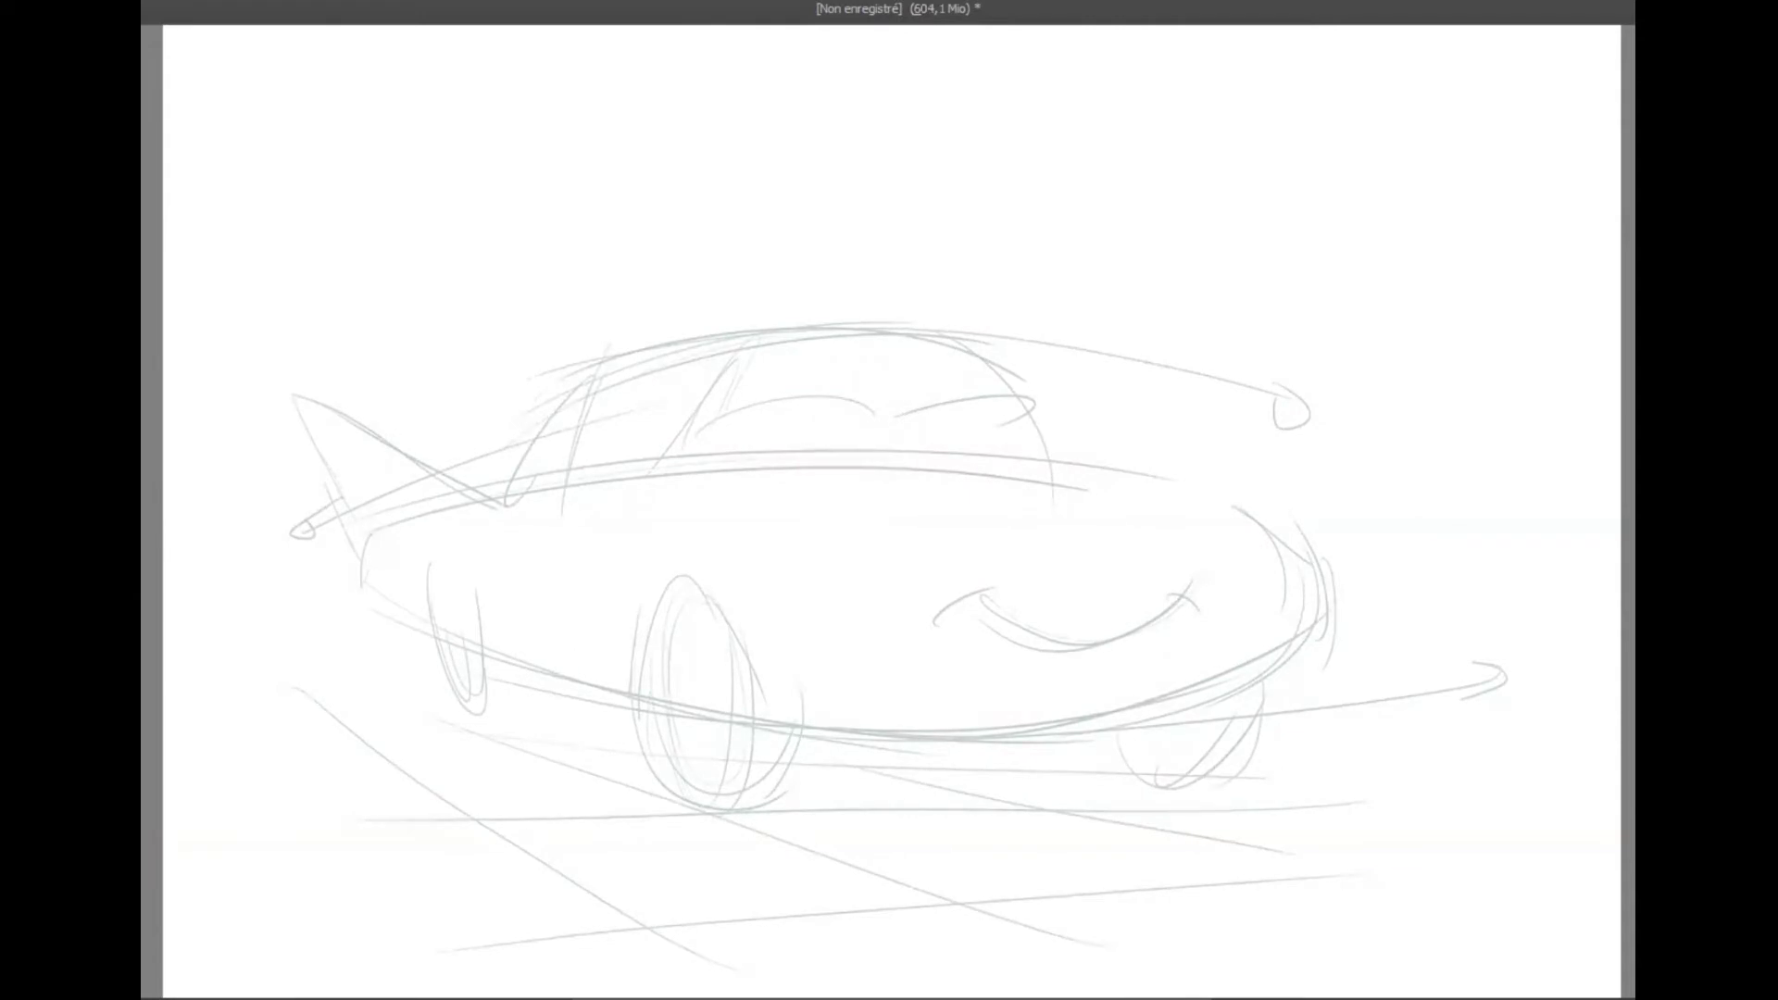
# - Refine the roof line, rear pillar and windscreen pillars with dark green strokes
pyautogui.moveTo(586, 391); pyautogui.dragTo(532, 489)
pyautogui.moveTo(595, 383); pyautogui.dragTo(530, 495)
pyautogui.moveTo(667, 376); pyautogui.dragTo(649, 465)
pyautogui.moveTo(678, 375); pyautogui.dragTo(663, 467)
pyautogui.moveTo(593, 375)
pyautogui.mouseDown()
pyautogui.moveTo(1023, 360)
pyautogui.moveTo(1061, 463)
pyautogui.mouseUp()
pyautogui.moveTo(1008, 346); pyautogui.dragTo(1067, 468)
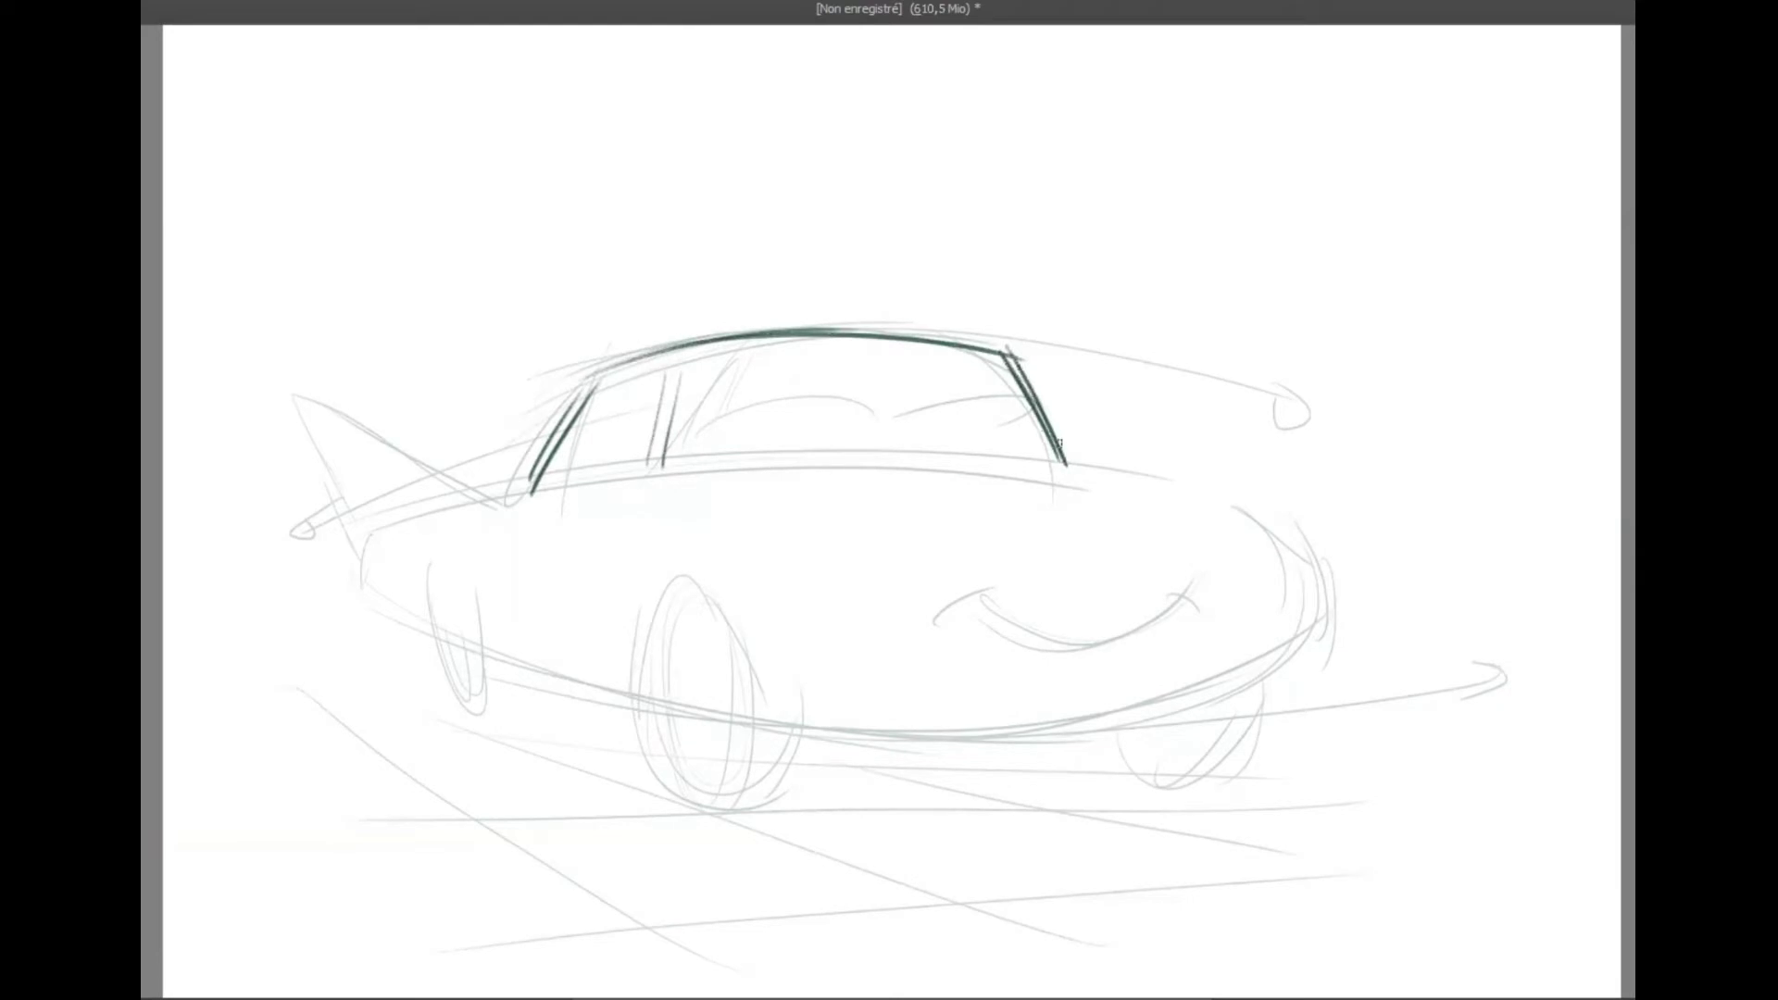
# - Draw the arched upper eyelids, shaded irises and lower eyelid line in the windscreen
pyautogui.moveTo(667, 423)
pyautogui.mouseDown()
pyautogui.moveTo(778, 391)
pyautogui.moveTo(831, 413)
pyautogui.moveTo(1014, 407)
pyautogui.mouseUp()
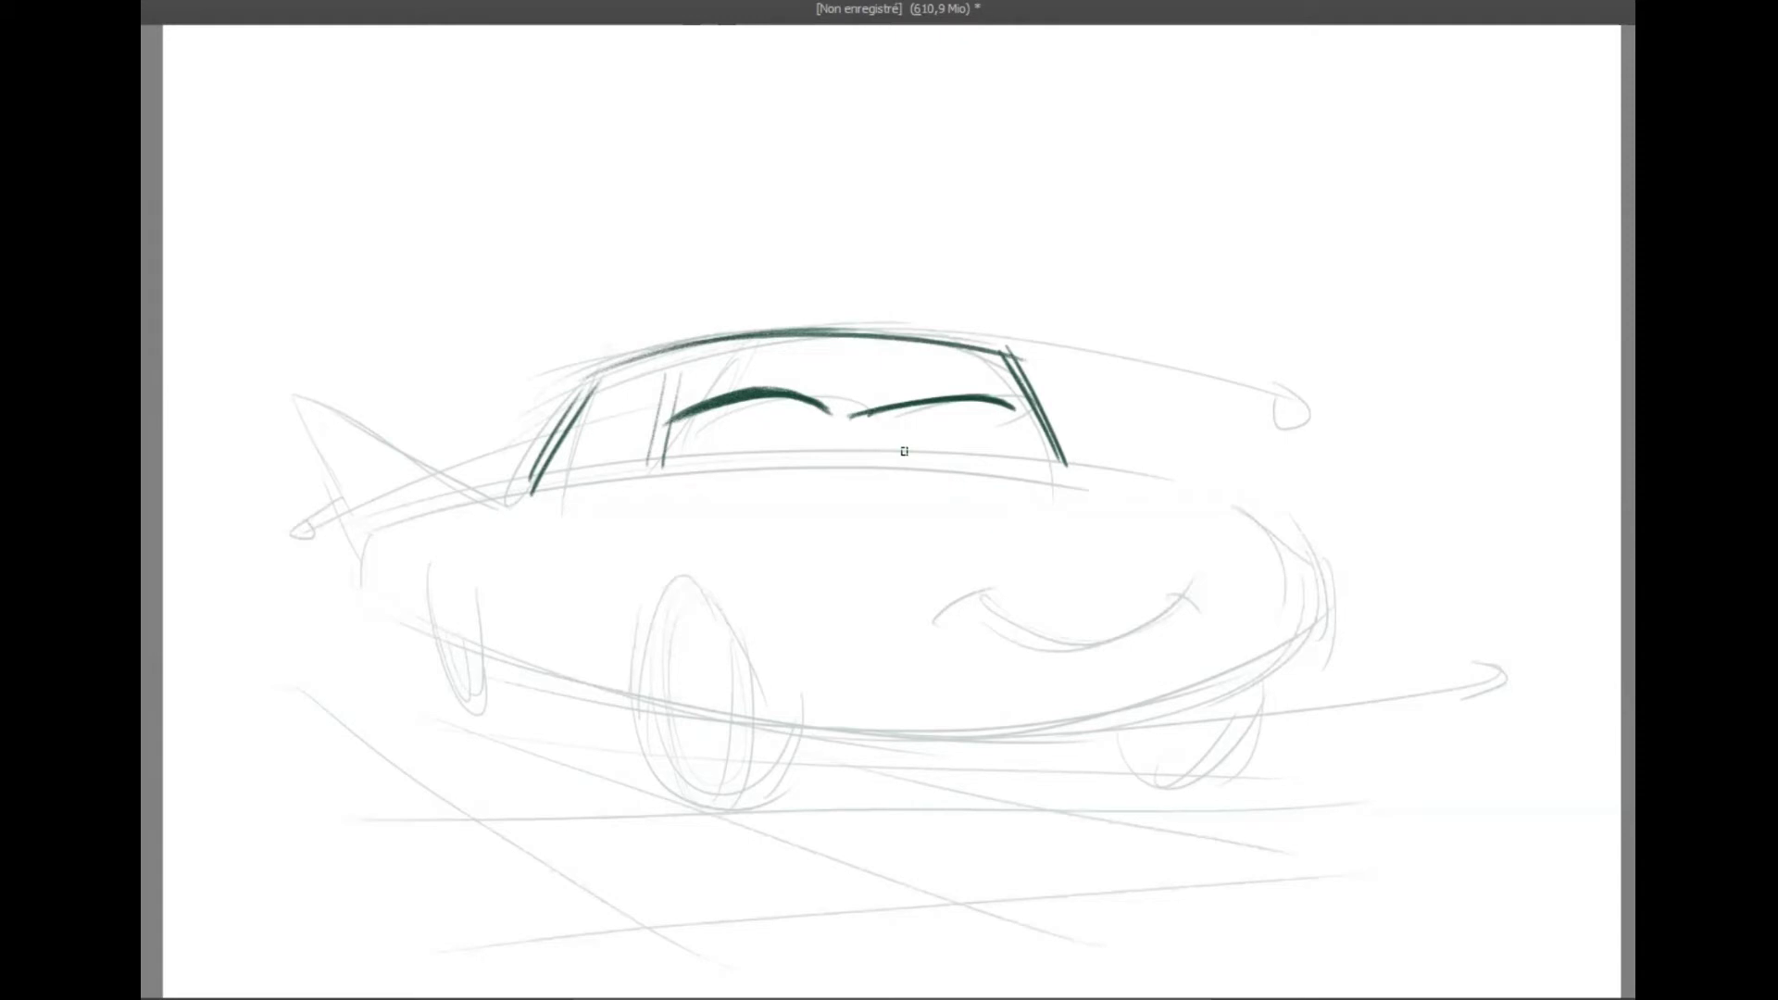
pyautogui.moveTo(778, 406)
pyautogui.mouseDown()
pyautogui.moveTo(769, 430)
pyautogui.moveTo(773, 408)
pyautogui.moveTo(783, 421)
pyautogui.mouseUp()
pyautogui.moveTo(894, 412)
pyautogui.mouseDown()
pyautogui.moveTo(875, 426)
pyautogui.moveTo(894, 425)
pyautogui.mouseUp()
pyautogui.moveTo(663, 458); pyautogui.dragTo(1043, 444)
# - Draw the windscreen's upper inner edge and outline the side window
pyautogui.moveTo(687, 364); pyautogui.dragTo(1012, 356)
pyautogui.moveTo(682, 375)
pyautogui.mouseDown()
pyautogui.moveTo(743, 355)
pyautogui.moveTo(1000, 349)
pyautogui.mouseUp()
pyautogui.moveTo(608, 383); pyautogui.dragTo(577, 472)
pyautogui.moveTo(604, 387); pyautogui.dragTo(572, 474)
# - Draw the flowing contour lines from the rear of the body along the fender toward the mouth
pyautogui.moveTo(400, 530)
pyautogui.mouseDown()
pyautogui.moveTo(622, 500)
pyautogui.moveTo(903, 550)
pyautogui.mouseUp()
pyautogui.moveTo(606, 500); pyautogui.dragTo(931, 560)
pyautogui.moveTo(500, 510); pyautogui.dragTo(931, 524)
pyautogui.moveTo(417, 525); pyautogui.dragTo(926, 594)
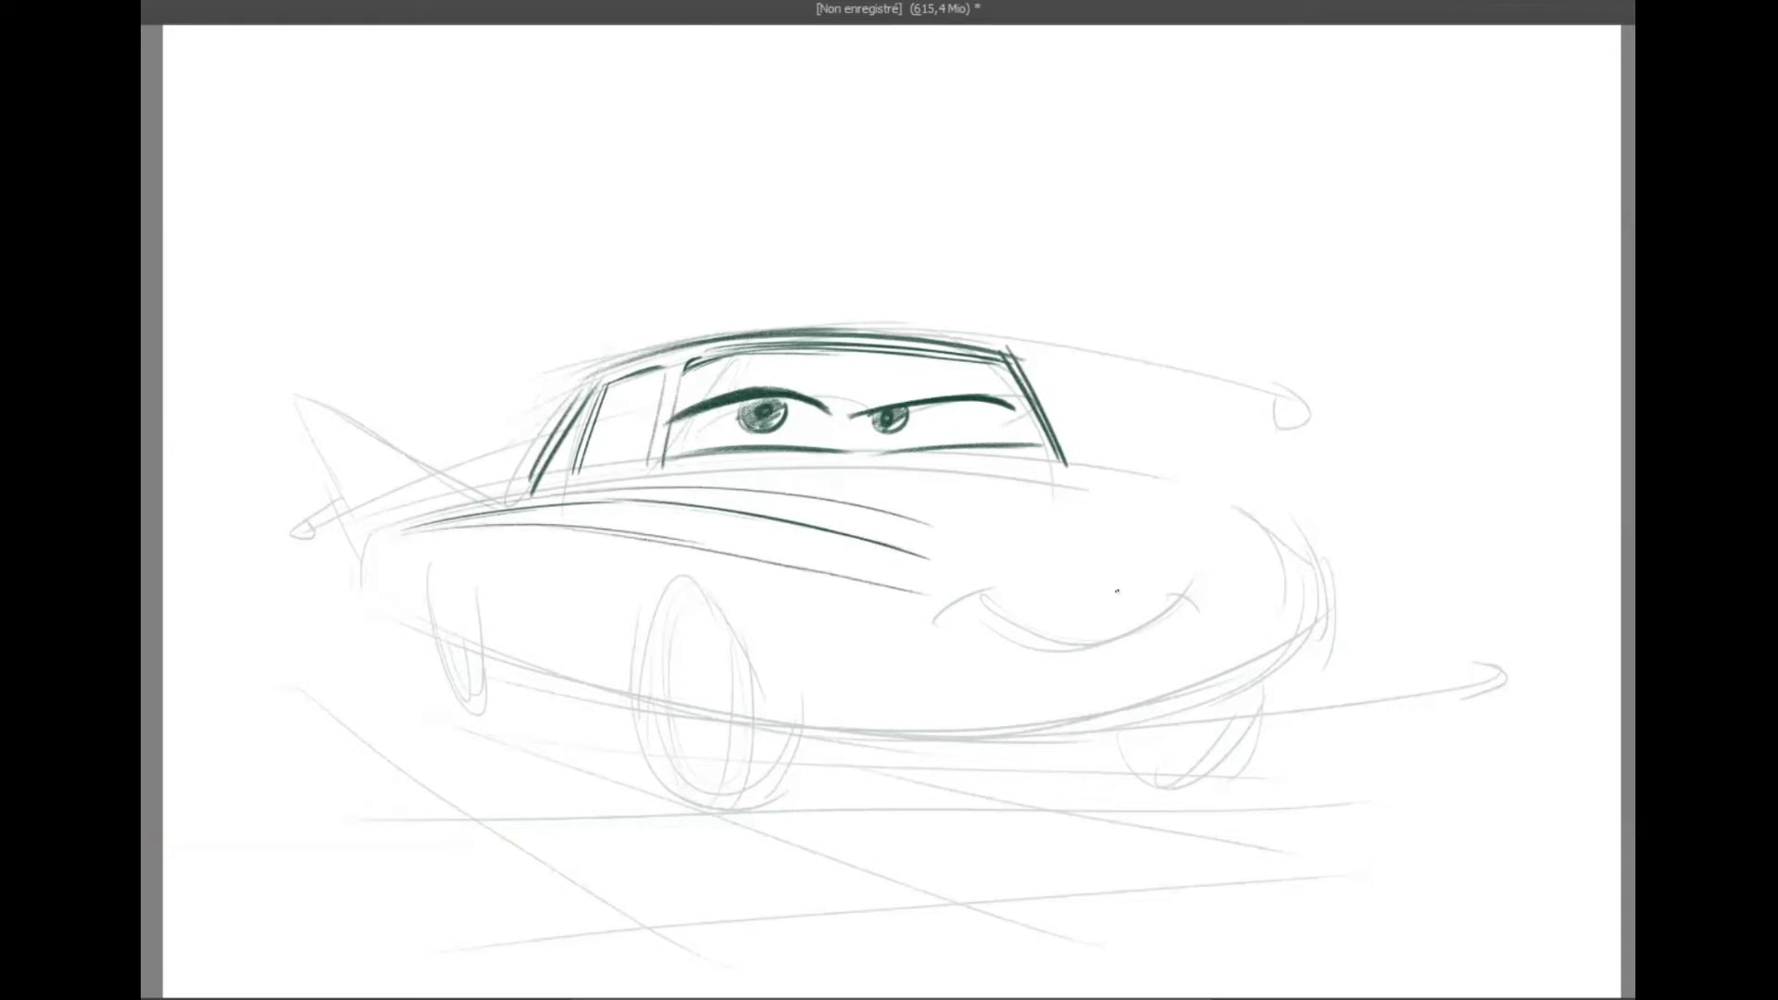
# - Outline the hood's far side and its curved front edge above the mouth
pyautogui.moveTo(1281, 513); pyautogui.dragTo(1185, 574)
pyautogui.moveTo(1294, 508); pyautogui.dragTo(1194, 572)
pyautogui.moveTo(1091, 455); pyautogui.dragTo(1220, 481)
pyautogui.moveTo(1094, 449); pyautogui.dragTo(1311, 475)
pyautogui.moveTo(1166, 459); pyautogui.dragTo(1322, 489)
pyautogui.moveTo(1331, 503)
pyautogui.mouseDown()
pyautogui.moveTo(1196, 599)
pyautogui.moveTo(890, 595)
pyautogui.mouseUp()
pyautogui.moveTo(828, 512); pyautogui.dragTo(1311, 530)
# - Define the front wheel arch, the nose's far side and the curved lower edge of the front, cleaning up stray lines
pyautogui.moveTo(637, 661)
pyautogui.mouseDown()
pyautogui.moveTo(789, 736)
pyautogui.moveTo(945, 752)
pyautogui.moveTo(1153, 732)
pyautogui.moveTo(1306, 685)
pyautogui.mouseUp()
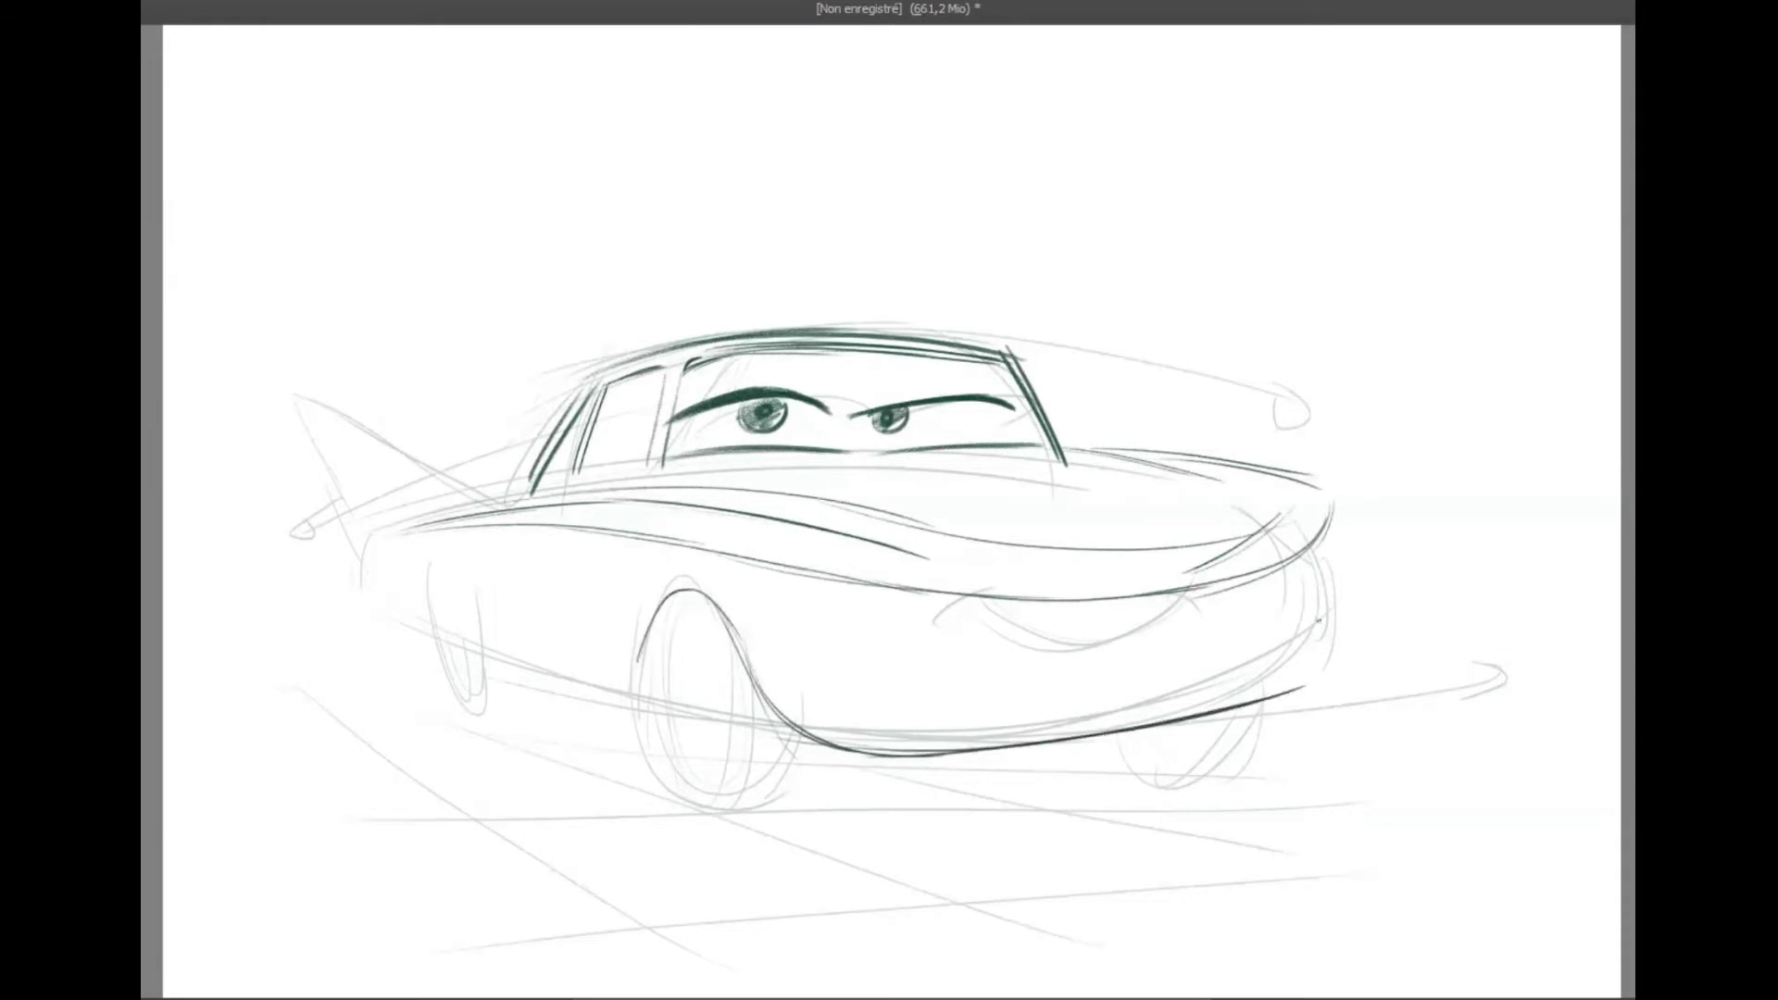
pyautogui.moveTo(752, 681); pyautogui.dragTo(1263, 687)
pyautogui.moveTo(1333, 539); pyautogui.dragTo(1169, 706)
pyautogui.moveTo(1328, 606); pyautogui.dragTo(827, 730)
pyautogui.moveTo(741, 684); pyautogui.dragTo(1225, 686)
pyautogui.press('e')
pyautogui.moveTo(1246, 711)
pyautogui.mouseDown()
pyautogui.moveTo(782, 754)
pyautogui.moveTo(1235, 695)
pyautogui.mouseUp()
# - Draw the smirking mouth with bold upturned corners, and add a small round light on each side of it
pyautogui.moveTo(912, 608); pyautogui.dragTo(1001, 591)
pyautogui.moveTo(1187, 574); pyautogui.dragTo(1235, 582)
pyautogui.moveTo(973, 593)
pyautogui.mouseDown()
pyautogui.moveTo(1148, 632)
pyautogui.moveTo(1204, 574)
pyautogui.moveTo(1126, 640)
pyautogui.moveTo(1201, 576)
pyautogui.moveTo(1026, 574)
pyautogui.mouseUp()
pyautogui.moveTo(1225, 571); pyautogui.dragTo(1248, 581)
pyautogui.moveTo(884, 647); pyautogui.dragTo(874, 648)
pyautogui.moveTo(1289, 594); pyautogui.dragTo(1287, 595)
# - Darken the fender contour and the windscreen base line, and draw a curved panel line on the hood
pyautogui.moveTo(405, 530)
pyautogui.mouseDown()
pyautogui.moveTo(550, 507)
pyautogui.moveTo(875, 549)
pyautogui.mouseUp()
pyautogui.moveTo(607, 505)
pyautogui.mouseDown()
pyautogui.moveTo(1056, 577)
pyautogui.moveTo(1022, 546)
pyautogui.moveTo(1328, 523)
pyautogui.mouseUp()
pyautogui.moveTo(665, 472); pyautogui.dragTo(756, 473)
pyautogui.moveTo(1191, 511); pyautogui.dragTo(978, 526)
pyautogui.moveTo(1143, 465); pyautogui.dragTo(1194, 505)
pyautogui.moveTo(996, 529)
pyautogui.mouseDown()
pyautogui.moveTo(656, 475)
pyautogui.moveTo(1077, 520)
pyautogui.mouseUp()
pyautogui.hotkey('ctrl', 'z')
# - Outline the rear side panel and its lower edge, and thicken the lower outline of the front
pyautogui.moveTo(732, 470)
pyautogui.mouseDown()
pyautogui.moveTo(1098, 454)
pyautogui.moveTo(585, 490)
pyautogui.moveTo(472, 522)
pyautogui.moveTo(600, 566)
pyautogui.mouseUp()
pyautogui.moveTo(607, 602); pyautogui.dragTo(599, 682)
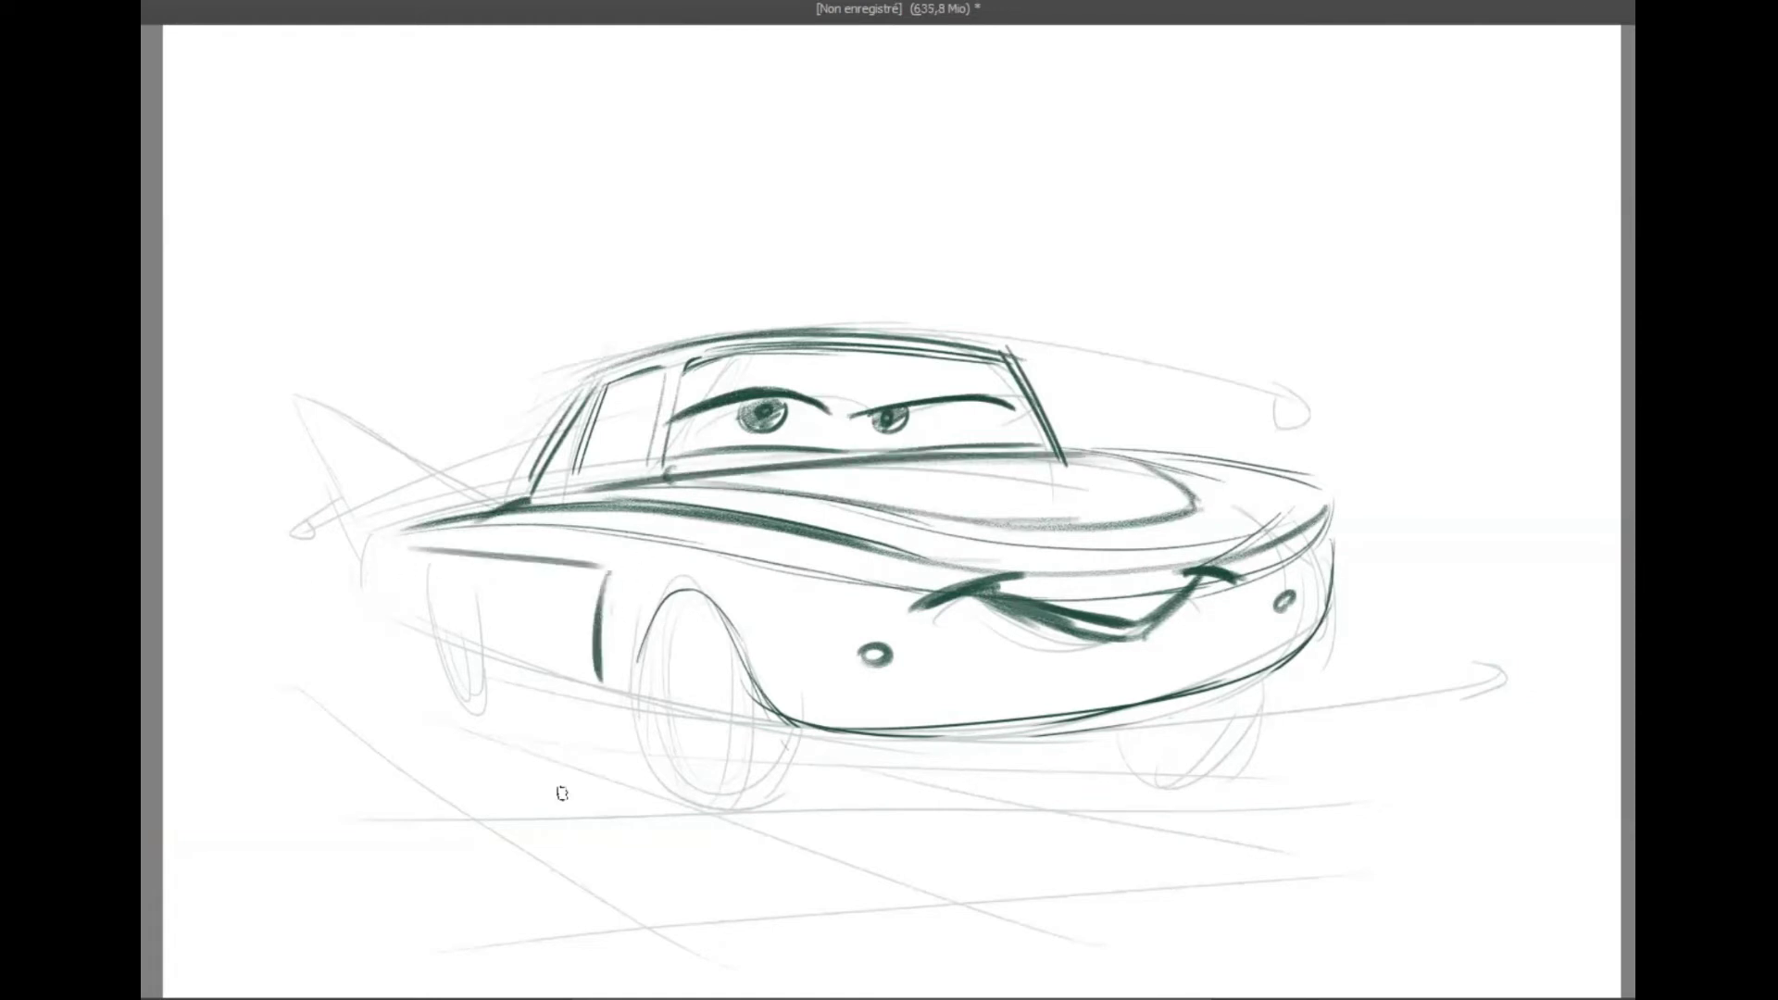
pyautogui.moveTo(407, 567); pyautogui.dragTo(614, 693)
pyautogui.moveTo(754, 681); pyautogui.dragTo(1150, 715)
pyautogui.moveTo(972, 730); pyautogui.dragTo(1273, 660)
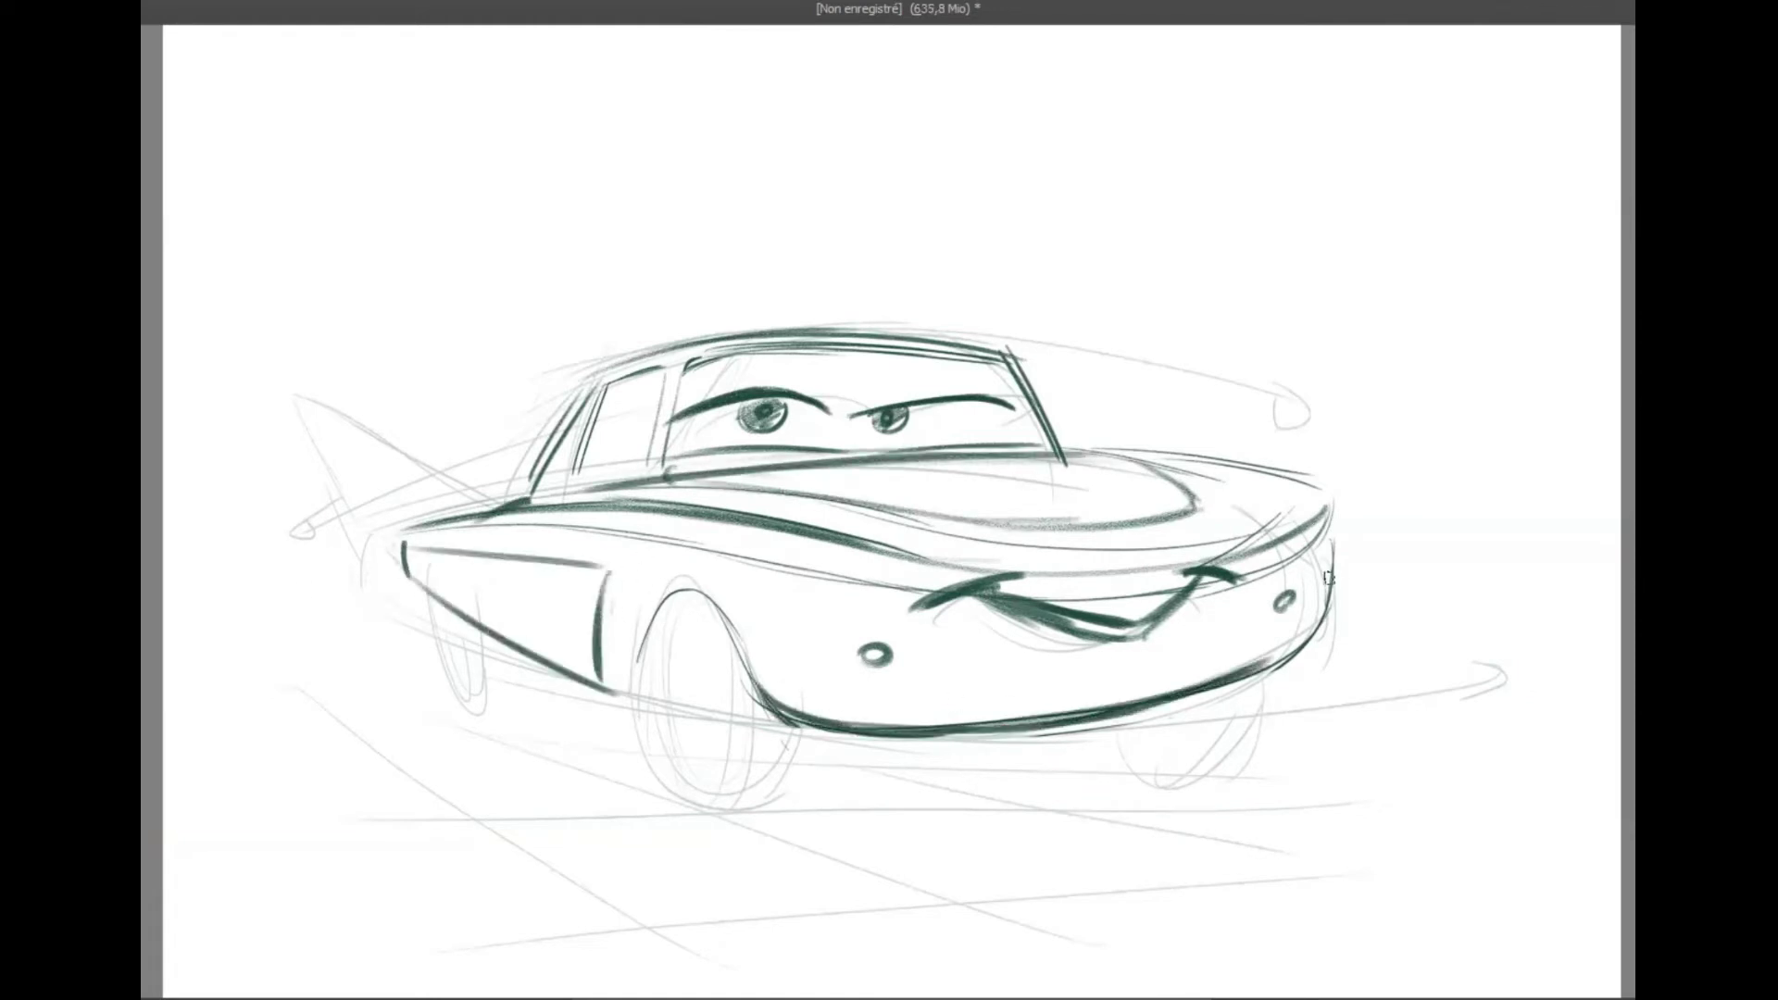
# - Draw and shade the rear wheel, and outline the pointed tail fin
pyautogui.moveTo(413, 575)
pyautogui.mouseDown()
pyautogui.moveTo(635, 685)
pyautogui.moveTo(457, 625)
pyautogui.moveTo(489, 718)
pyautogui.mouseUp()
pyautogui.moveTo(491, 639); pyautogui.dragTo(501, 704)
pyautogui.moveTo(489, 639)
pyautogui.mouseDown()
pyautogui.moveTo(491, 690)
pyautogui.moveTo(515, 721)
pyautogui.moveTo(528, 708)
pyautogui.mouseUp()
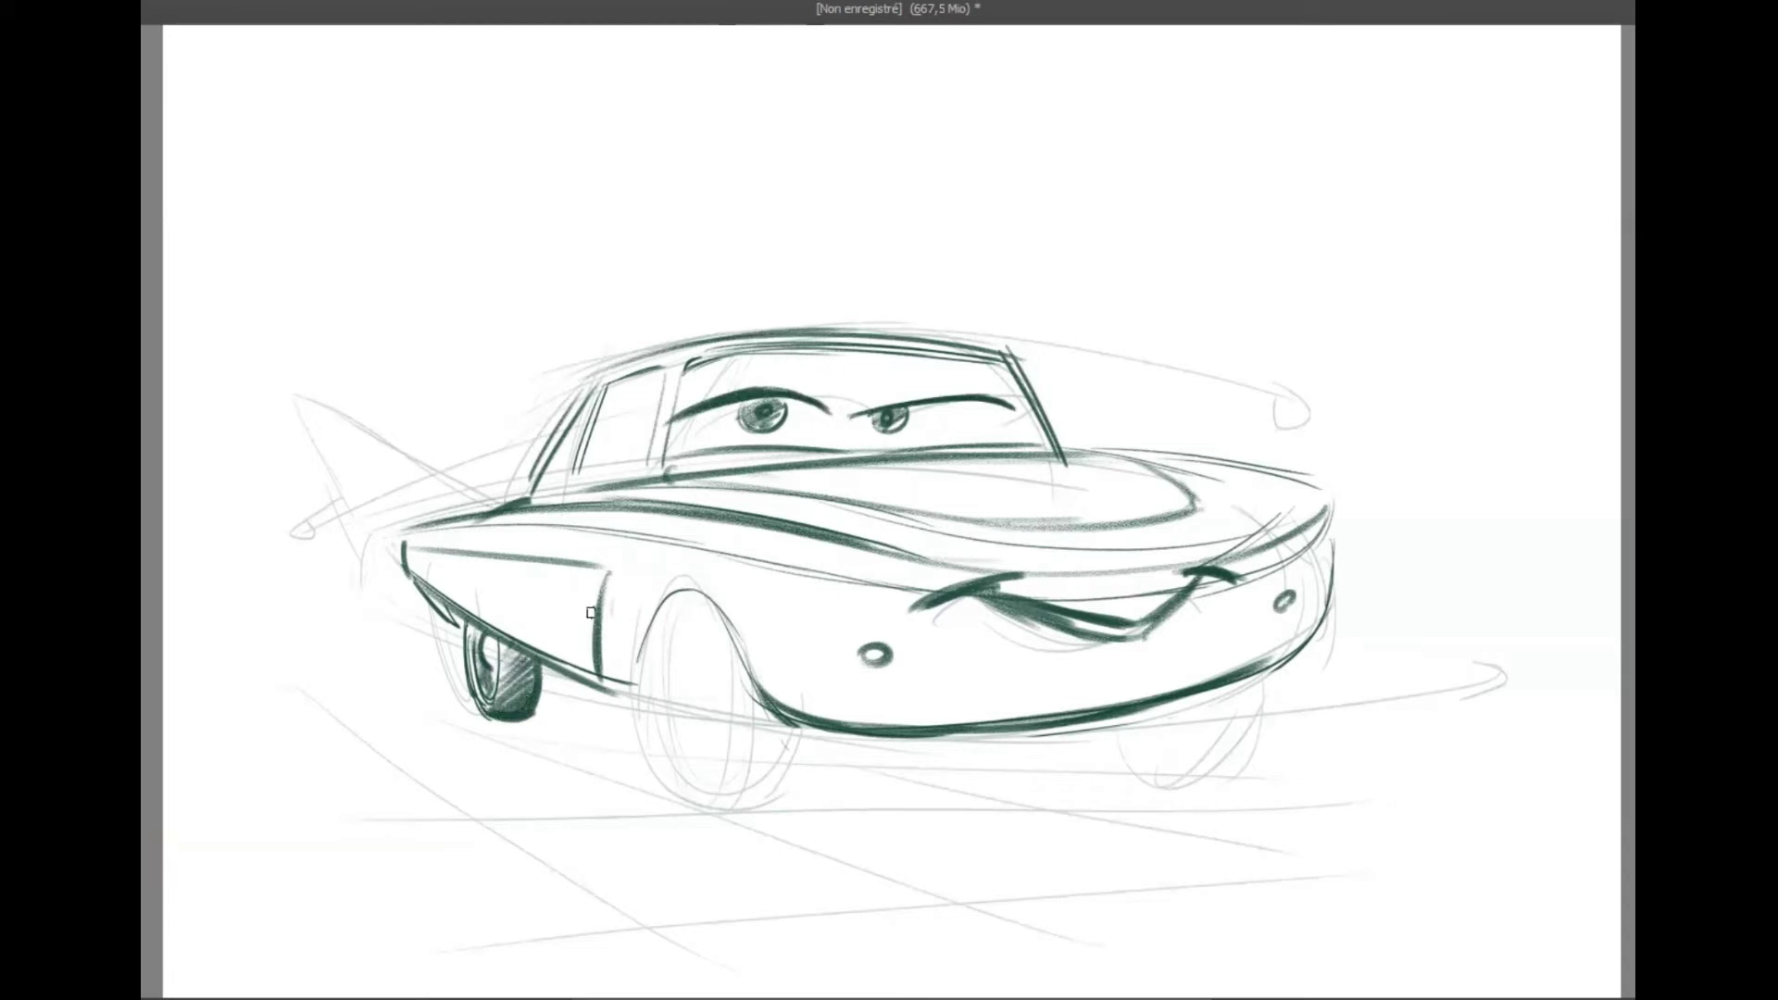
pyautogui.moveTo(410, 525)
pyautogui.mouseDown()
pyautogui.moveTo(345, 400)
pyautogui.moveTo(512, 491)
pyautogui.mouseUp()
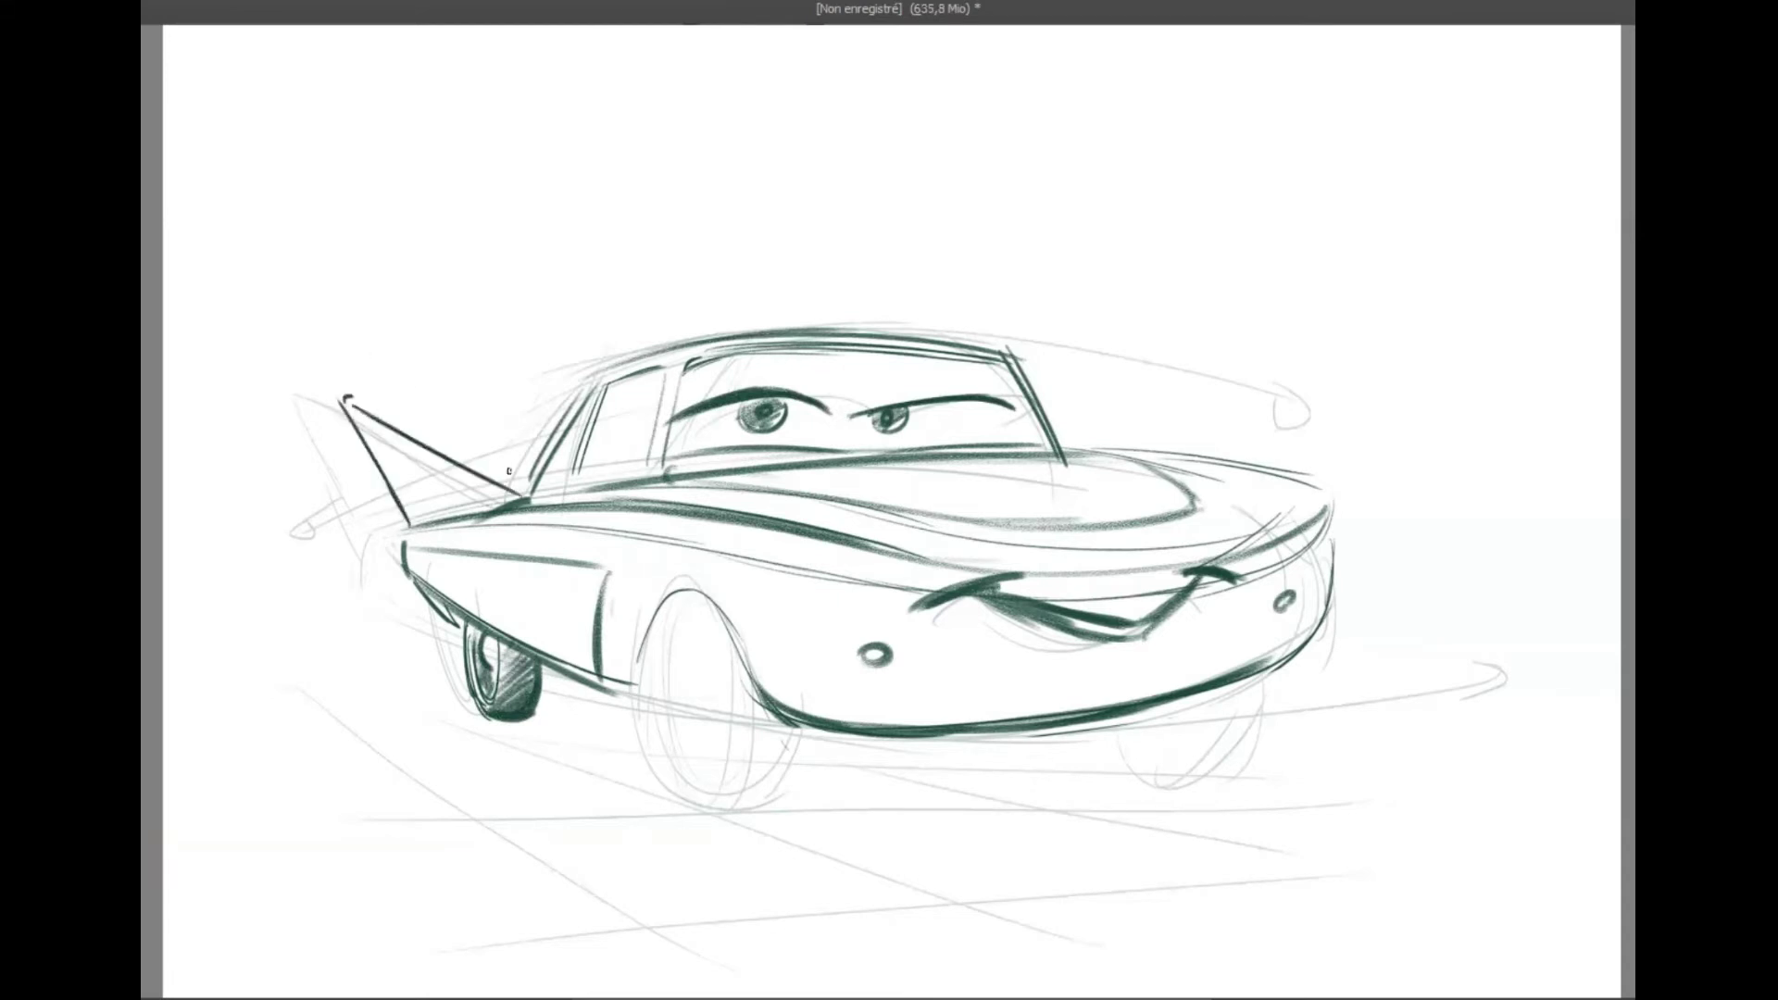
# - Draw the near front wheel with its tyre thickness and concentric rim rings
pyautogui.moveTo(708, 606)
pyautogui.mouseDown()
pyautogui.moveTo(657, 741)
pyautogui.moveTo(727, 815)
pyautogui.mouseUp()
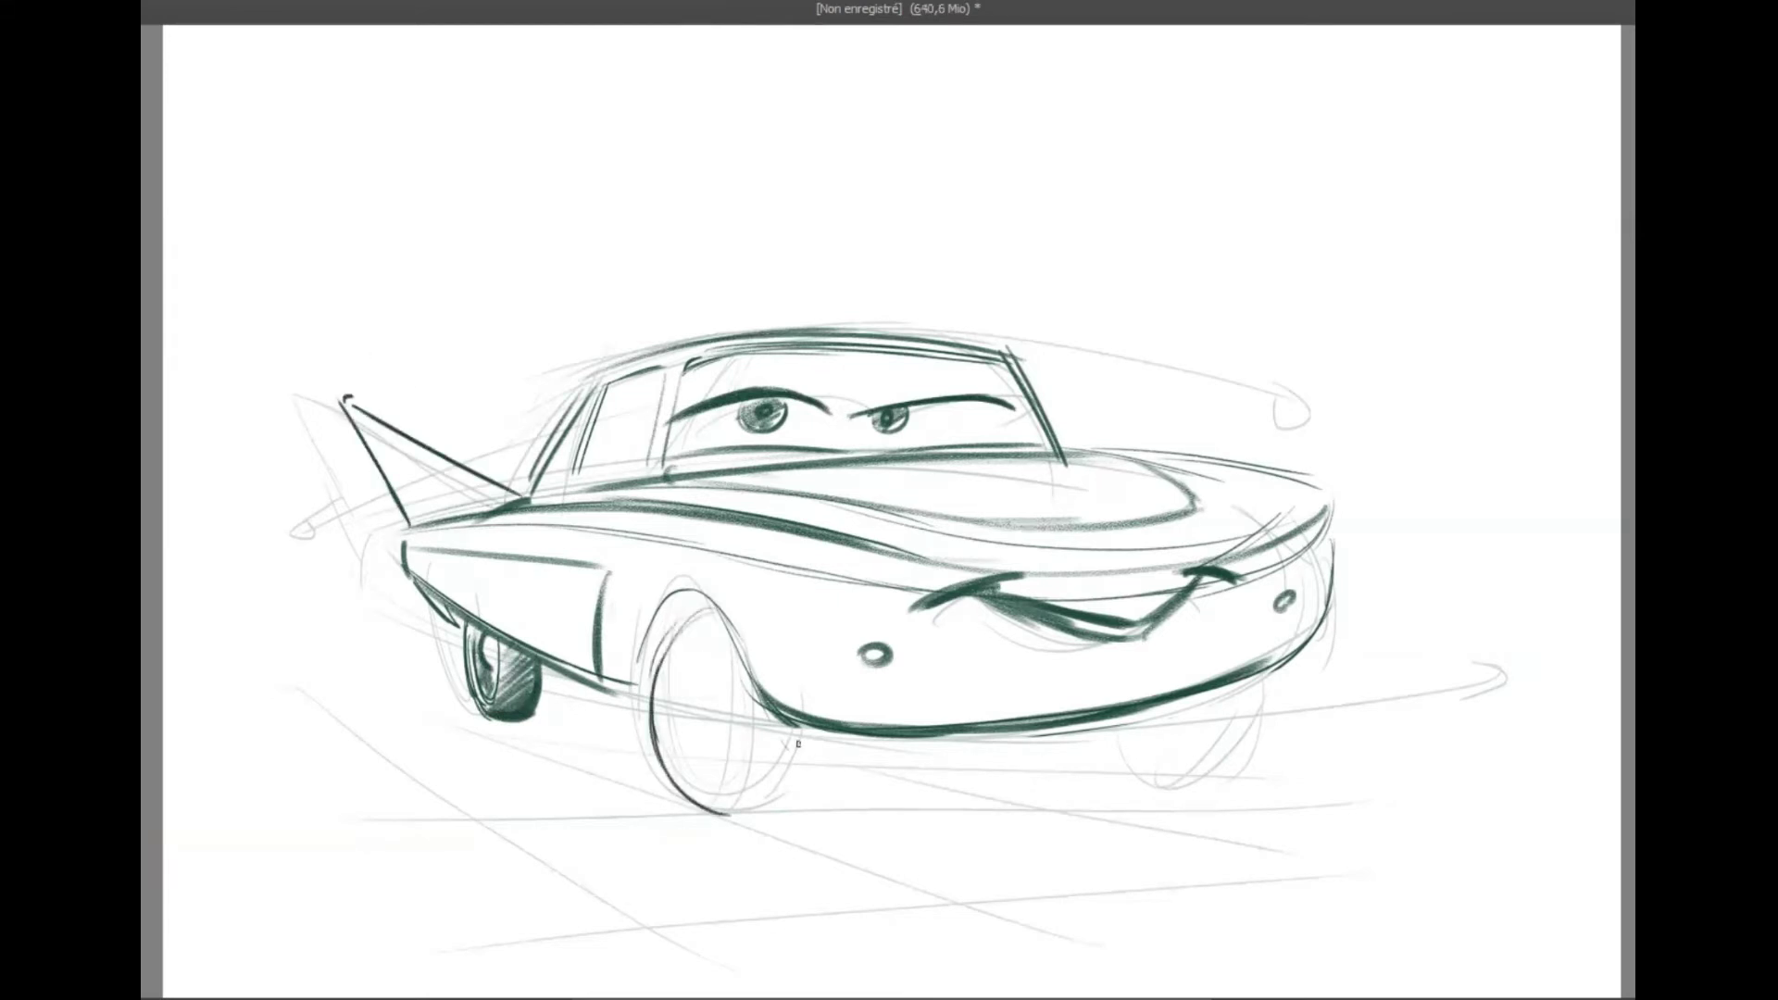
pyautogui.moveTo(714, 614)
pyautogui.mouseDown()
pyautogui.moveTo(750, 706)
pyautogui.moveTo(703, 785)
pyautogui.moveTo(816, 764)
pyautogui.moveTo(824, 734)
pyautogui.moveTo(806, 805)
pyautogui.mouseUp()
pyautogui.moveTo(838, 737); pyautogui.dragTo(820, 806)
pyautogui.hotkey('ctrl', 'z')
pyautogui.hotkey('ctrl', 'z')
pyautogui.moveTo(724, 615)
pyautogui.mouseDown()
pyautogui.moveTo(669, 660)
pyautogui.moveTo(715, 798)
pyautogui.moveTo(815, 732)
pyautogui.mouseUp()
pyautogui.moveTo(757, 815); pyautogui.dragTo(849, 737)
pyautogui.hotkey('ctrl', 'z')
pyautogui.moveTo(755, 676); pyautogui.dragTo(710, 729)
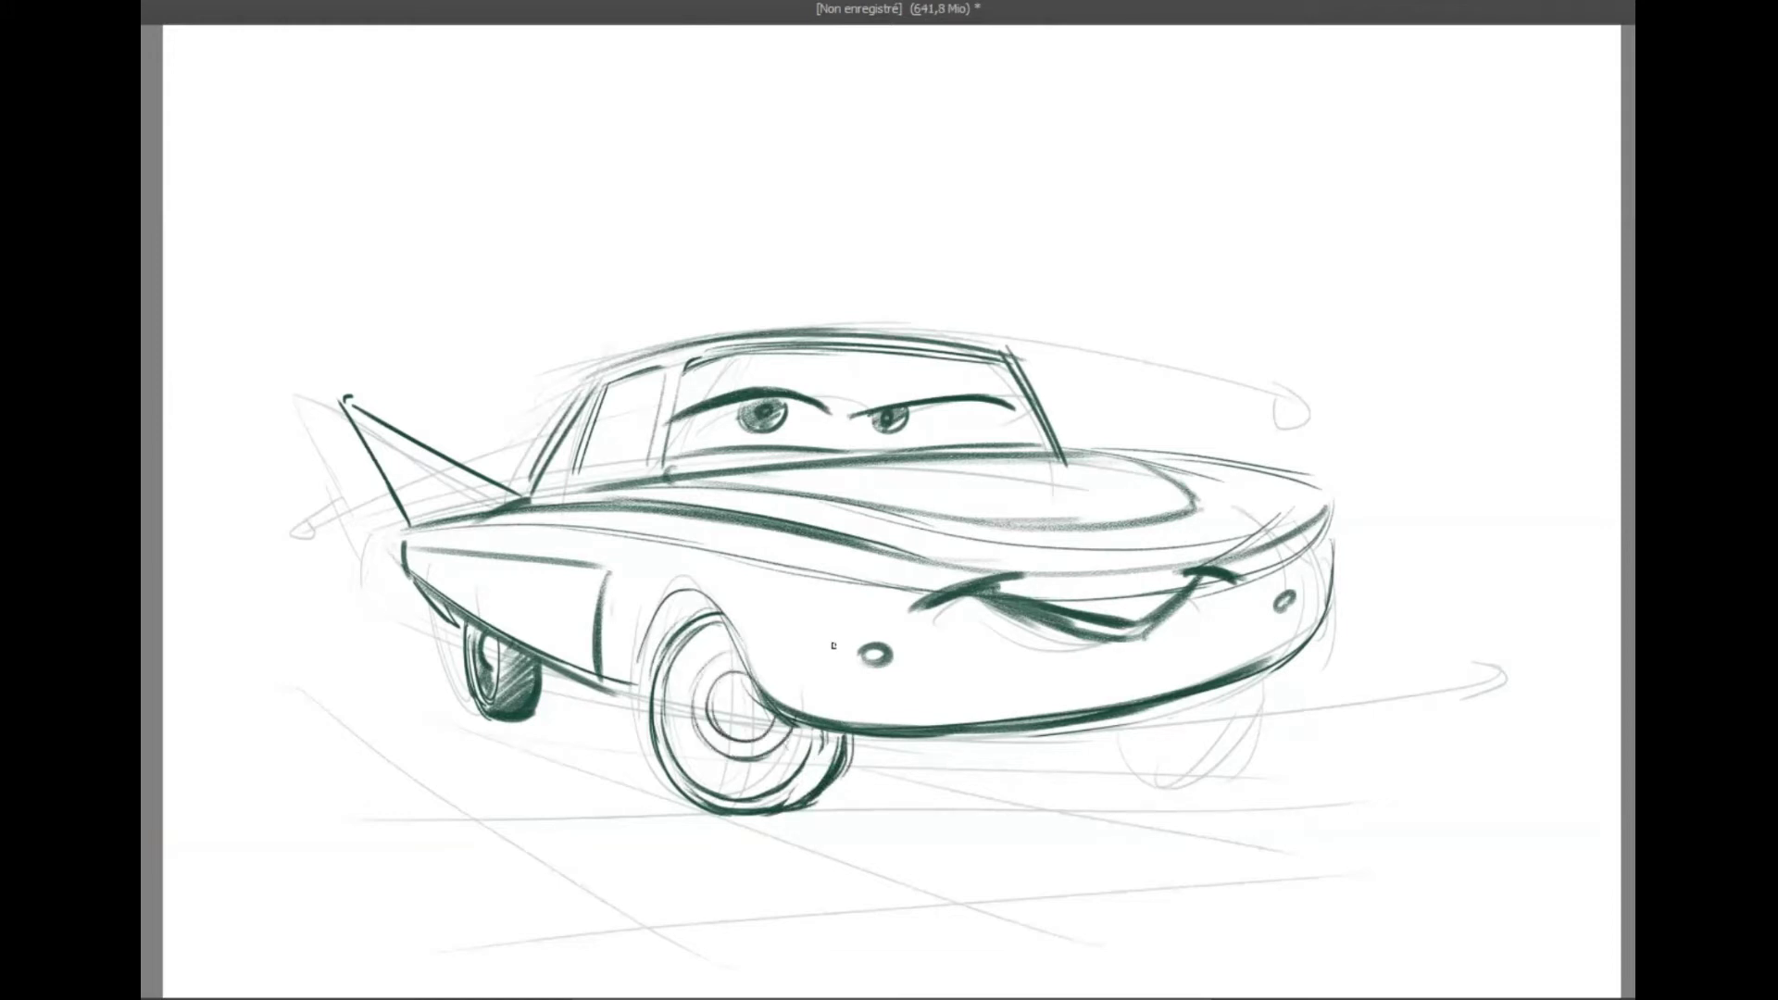
# - Draw and fill the far front wheel, and shade the near wheel arch, the tyre and the ground under the car
pyautogui.moveTo(1115, 735)
pyautogui.mouseDown()
pyautogui.moveTo(1221, 746)
pyautogui.moveTo(1278, 676)
pyautogui.moveTo(1140, 714)
pyautogui.moveTo(1289, 677)
pyautogui.moveTo(1250, 743)
pyautogui.mouseUp()
pyautogui.moveTo(683, 599); pyautogui.dragTo(648, 694)
pyautogui.moveTo(669, 623)
pyautogui.mouseDown()
pyautogui.moveTo(717, 611)
pyautogui.moveTo(662, 699)
pyautogui.moveTo(687, 718)
pyautogui.mouseUp()
pyautogui.moveTo(833, 749)
pyautogui.mouseDown()
pyautogui.moveTo(799, 794)
pyautogui.moveTo(1195, 769)
pyautogui.moveTo(825, 741)
pyautogui.mouseUp()
pyautogui.moveTo(639, 685)
pyautogui.mouseDown()
pyautogui.moveTo(533, 713)
pyautogui.moveTo(751, 699)
pyautogui.moveTo(797, 811)
pyautogui.mouseUp()
pyautogui.moveTo(676, 768)
pyautogui.mouseDown()
pyautogui.moveTo(829, 741)
pyautogui.moveTo(838, 764)
pyautogui.mouseUp()
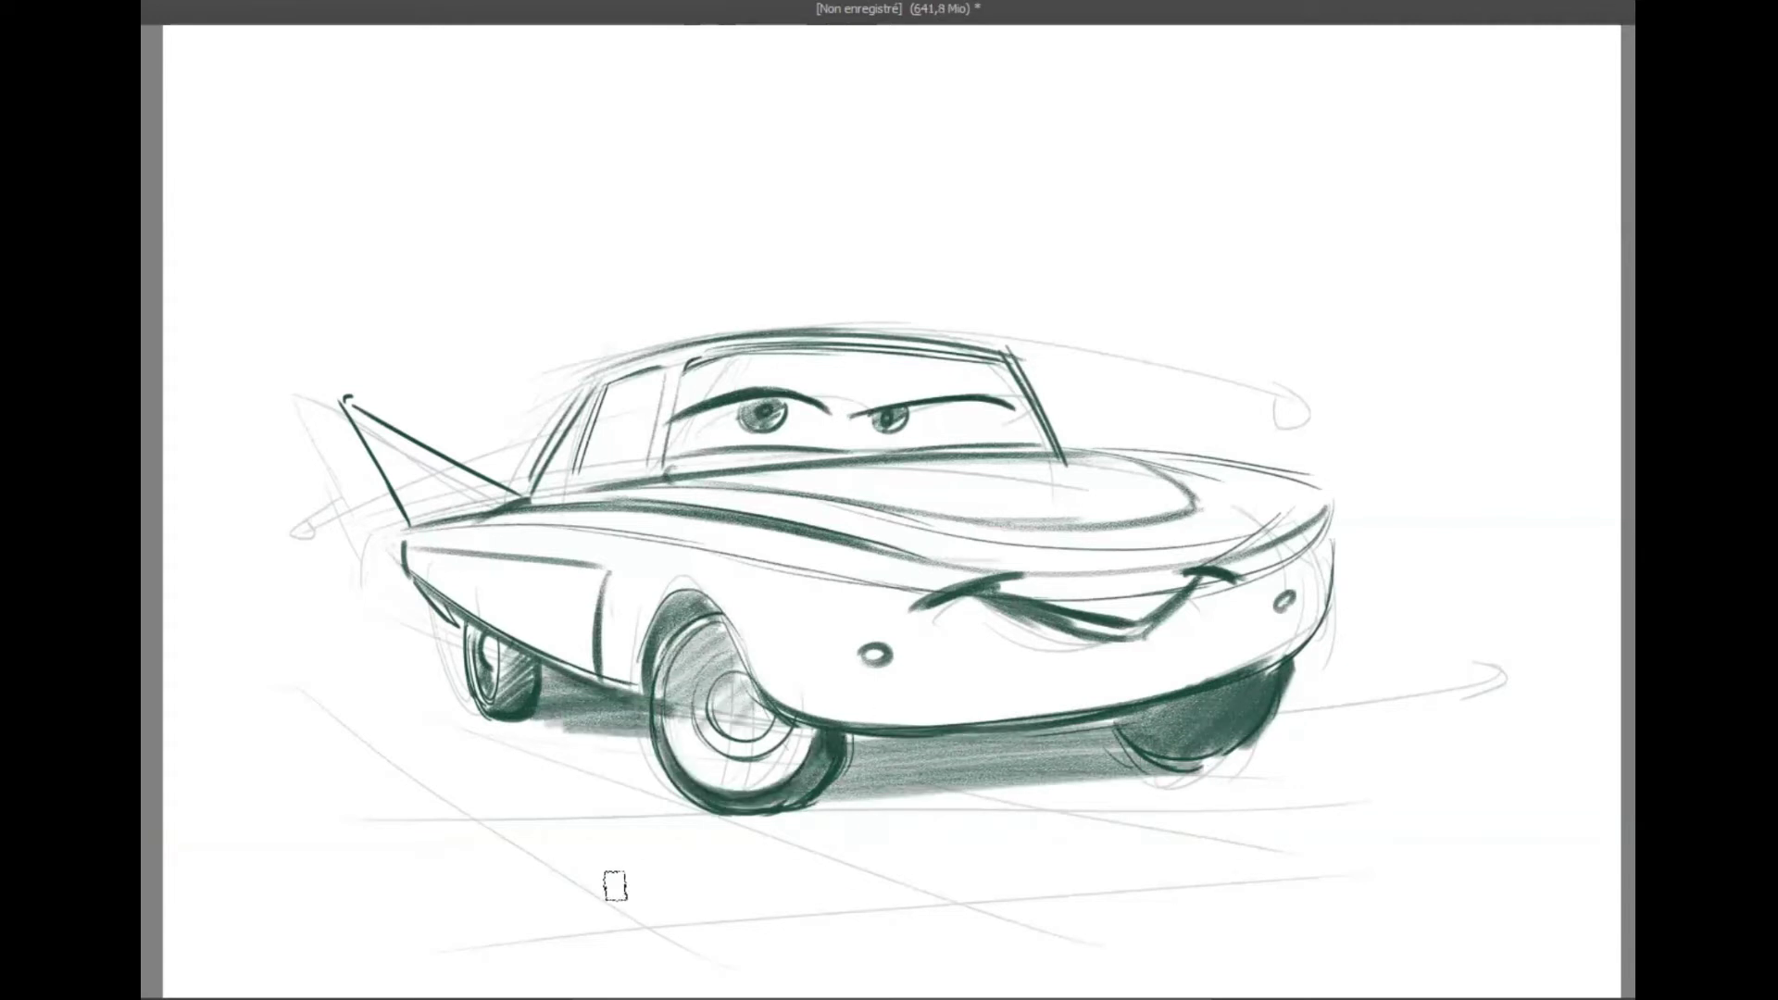
# - Thicken the lower side edge, the lower front edge and the contour lines behind the cabin
pyautogui.moveTo(414, 576); pyautogui.dragTo(663, 712)
pyautogui.moveTo(491, 630)
pyautogui.mouseDown()
pyautogui.moveTo(646, 694)
pyautogui.moveTo(699, 592)
pyautogui.moveTo(820, 737)
pyautogui.moveTo(1034, 718)
pyautogui.mouseUp()
pyautogui.moveTo(410, 536); pyautogui.dragTo(634, 502)
pyautogui.moveTo(528, 506); pyautogui.dragTo(653, 481)
# - Darken the near round light and strengthen both corners of the mouth
pyautogui.moveTo(867, 651)
pyautogui.mouseDown()
pyautogui.moveTo(884, 659)
pyautogui.moveTo(870, 649)
pyautogui.mouseUp()
pyautogui.moveTo(934, 601); pyautogui.dragTo(999, 584)
pyautogui.moveTo(1193, 575); pyautogui.dragTo(1243, 582)
# - Define the near front rim's rings, darken the tyre and wheel well, and reinforce the far front wheel's shading
pyautogui.moveTo(732, 678); pyautogui.dragTo(730, 737)
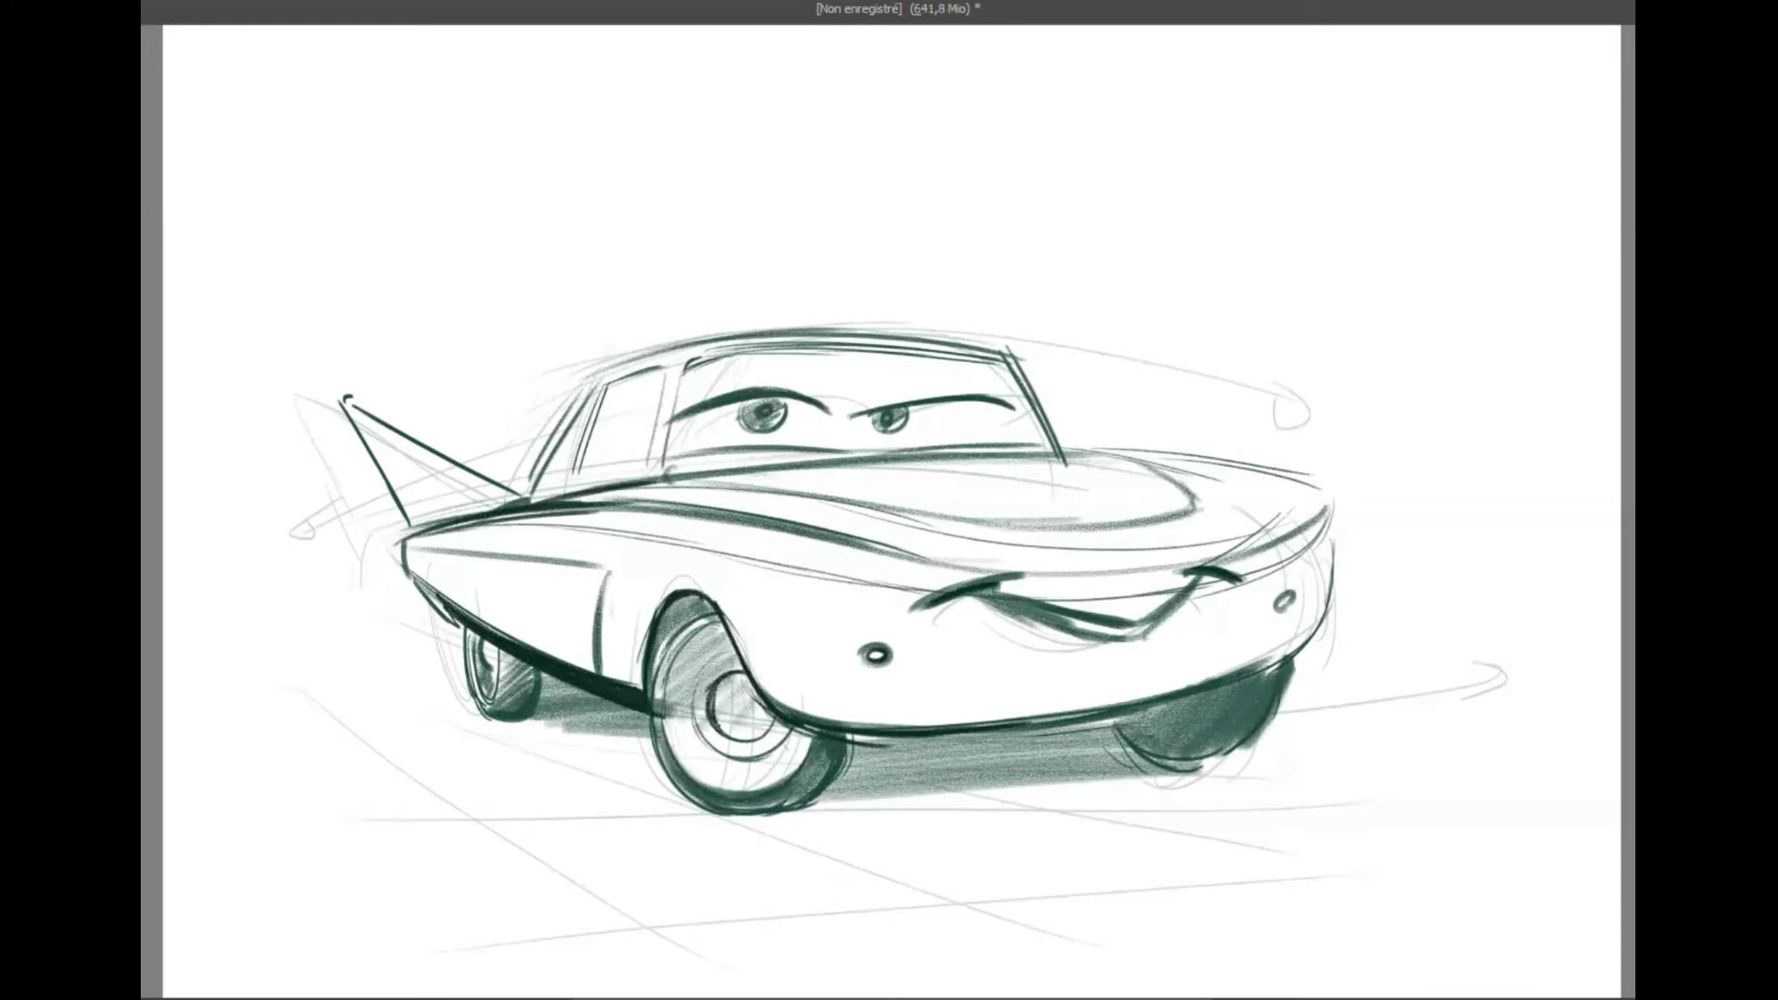
pyautogui.moveTo(735, 654)
pyautogui.mouseDown()
pyautogui.moveTo(747, 756)
pyautogui.moveTo(793, 738)
pyautogui.mouseUp()
pyautogui.moveTo(676, 654)
pyautogui.mouseDown()
pyautogui.moveTo(720, 628)
pyautogui.moveTo(659, 645)
pyautogui.moveTo(648, 708)
pyautogui.moveTo(784, 797)
pyautogui.mouseUp()
pyautogui.moveTo(659, 739)
pyautogui.mouseDown()
pyautogui.moveTo(704, 792)
pyautogui.moveTo(804, 811)
pyautogui.mouseUp()
pyautogui.moveTo(817, 736); pyautogui.dragTo(796, 771)
pyautogui.moveTo(761, 756); pyautogui.dragTo(792, 726)
pyautogui.moveTo(1113, 715); pyautogui.dragTo(1226, 748)
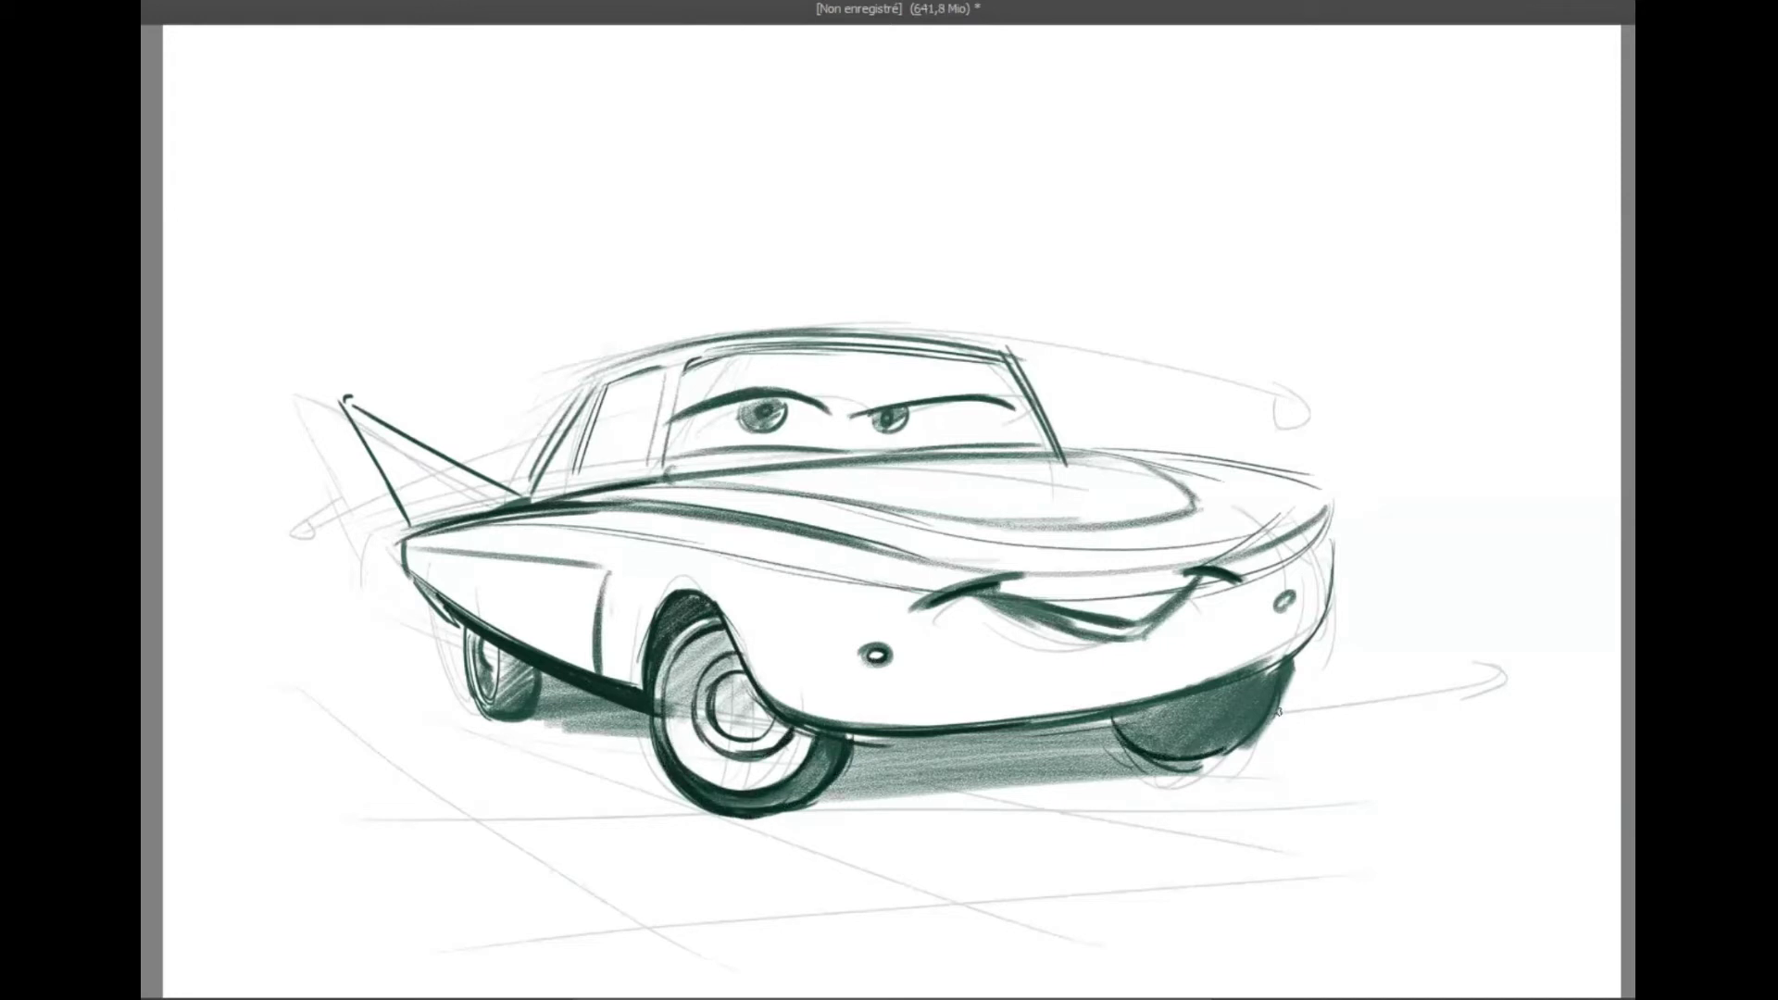
# - Reshape the smirk with bold upper and lower lip lines
pyautogui.moveTo(995, 595); pyautogui.dragTo(1111, 641)
pyautogui.moveTo(1150, 617); pyautogui.dragTo(1191, 586)
pyautogui.moveTo(1093, 641); pyautogui.dragTo(1201, 573)
pyautogui.moveTo(998, 592); pyautogui.dragTo(1165, 608)
pyautogui.moveTo(1151, 599); pyautogui.dragTo(1186, 575)
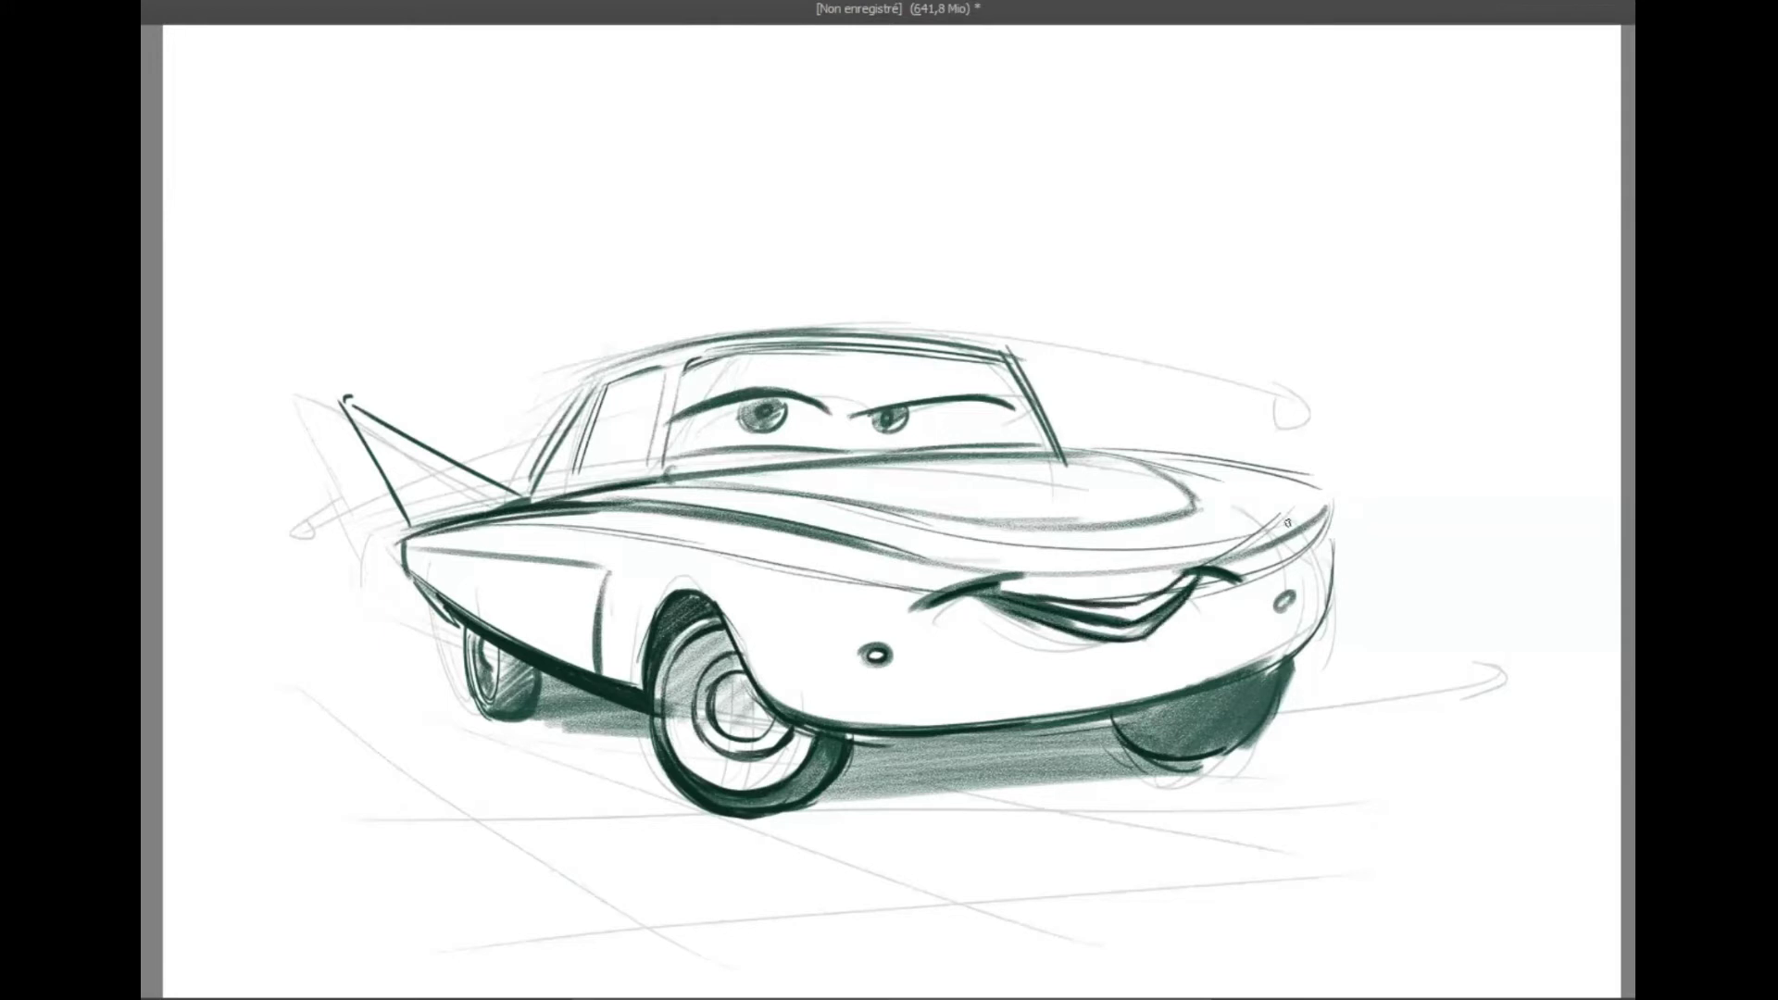
# - Strengthen the eyelids, the windscreen's top edge, and the hood, nose and fender contours with darker strokes
pyautogui.moveTo(667, 424)
pyautogui.mouseDown()
pyautogui.moveTo(764, 389)
pyautogui.moveTo(820, 408)
pyautogui.moveTo(932, 391)
pyautogui.mouseUp()
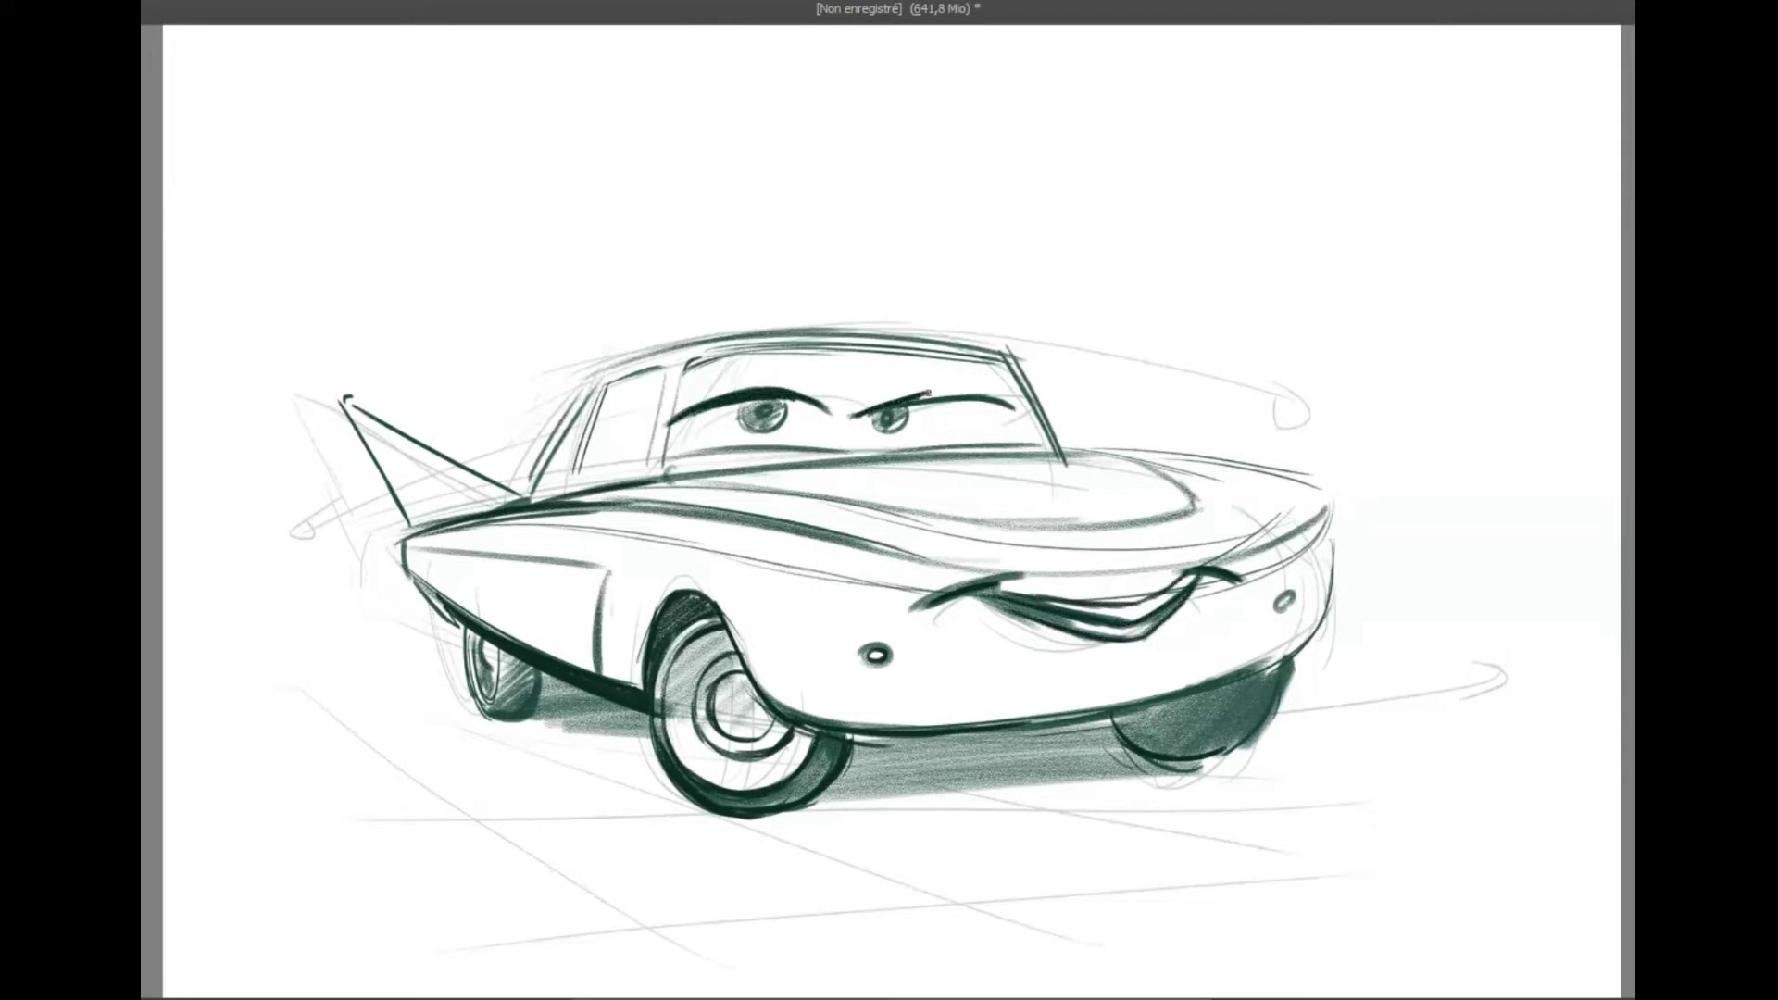
pyautogui.moveTo(667, 366)
pyautogui.mouseDown()
pyautogui.moveTo(644, 469)
pyautogui.moveTo(564, 490)
pyautogui.moveTo(602, 371)
pyautogui.moveTo(839, 336)
pyautogui.moveTo(1000, 350)
pyautogui.mouseUp()
pyautogui.moveTo(1078, 450)
pyautogui.mouseDown()
pyautogui.moveTo(1181, 456)
pyautogui.moveTo(1330, 505)
pyautogui.moveTo(1323, 630)
pyautogui.mouseUp()
pyautogui.moveTo(1330, 517); pyautogui.dragTo(1246, 581)
pyautogui.moveTo(414, 530); pyautogui.dragTo(1195, 567)
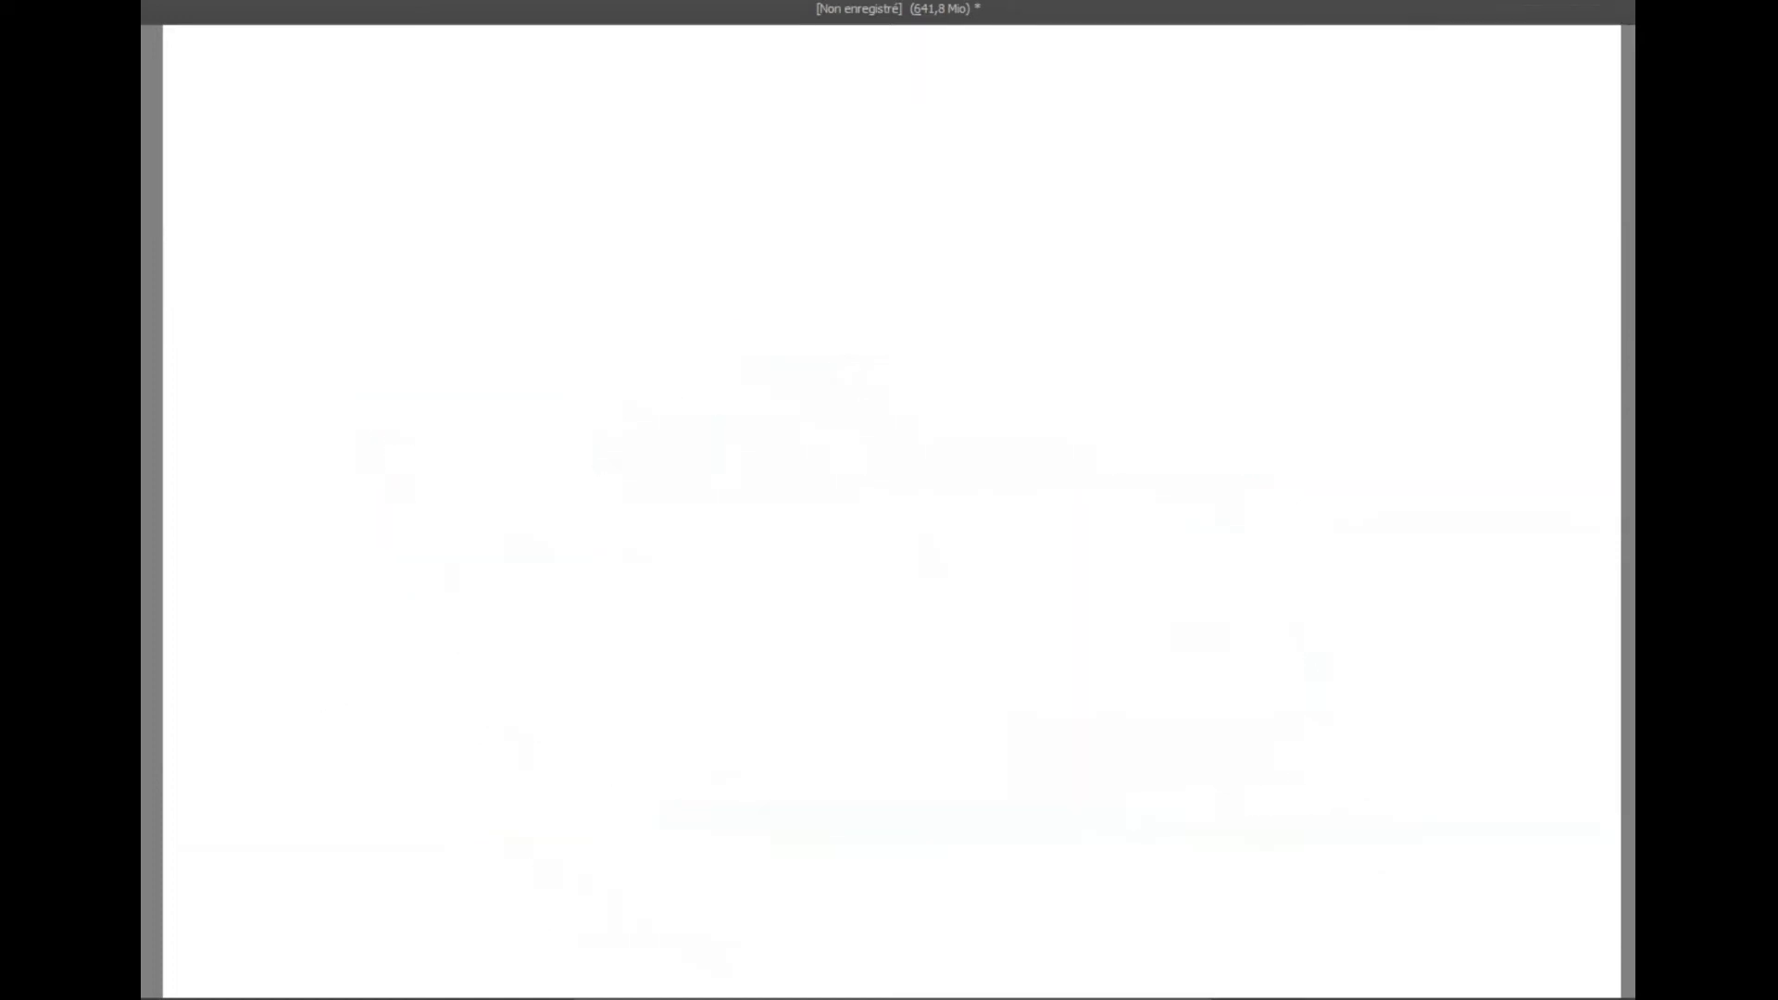
# - Rough in the truck's boxy cab with its roofline, pillars and the long top line of the hood
pyautogui.moveTo(702, 252); pyautogui.dragTo(664, 476)
pyautogui.moveTo(709, 245)
pyautogui.mouseDown()
pyautogui.moveTo(926, 255)
pyautogui.moveTo(947, 515)
pyautogui.mouseUp()
pyautogui.moveTo(649, 457); pyautogui.dragTo(945, 501)
pyautogui.moveTo(723, 232)
pyautogui.mouseDown()
pyautogui.moveTo(1105, 315)
pyautogui.moveTo(1088, 532)
pyautogui.mouseUp()
pyautogui.moveTo(586, 484); pyautogui.dragTo(1115, 540)
# - Sketch the truck's front end with two round headlights and the upright edges of the face
pyautogui.moveTo(467, 454)
pyautogui.mouseDown()
pyautogui.moveTo(1114, 537)
pyautogui.moveTo(514, 745)
pyautogui.mouseUp()
pyautogui.moveTo(455, 467)
pyautogui.mouseDown()
pyautogui.moveTo(477, 708)
pyautogui.moveTo(831, 755)
pyautogui.mouseUp()
pyautogui.moveTo(838, 500); pyautogui.dragTo(732, 795)
pyautogui.moveTo(852, 460); pyautogui.dragTo(755, 796)
pyautogui.moveTo(497, 421); pyautogui.dragTo(533, 760)
pyautogui.moveTo(453, 449); pyautogui.dragTo(911, 502)
pyautogui.moveTo(500, 418); pyautogui.dragTo(634, 454)
pyautogui.moveTo(816, 463); pyautogui.dragTo(820, 465)
# - Rough in an open smile with a tooth division and the curved front bumper beneath it
pyautogui.moveTo(545, 601); pyautogui.dragTo(738, 591)
pyautogui.moveTo(556, 593); pyautogui.dragTo(672, 613)
pyautogui.moveTo(613, 592); pyautogui.dragTo(601, 687)
pyautogui.moveTo(459, 648); pyautogui.dragTo(806, 736)
pyautogui.moveTo(398, 676); pyautogui.dragTo(829, 755)
# - Block in the truck's near side and sill, and rough in both front wheels
pyautogui.moveTo(806, 459)
pyautogui.mouseDown()
pyautogui.moveTo(1054, 531)
pyautogui.moveTo(1028, 628)
pyautogui.mouseUp()
pyautogui.moveTo(1024, 630); pyautogui.dragTo(991, 758)
pyautogui.moveTo(736, 755); pyautogui.dragTo(999, 749)
pyautogui.moveTo(461, 699)
pyautogui.mouseDown()
pyautogui.moveTo(507, 857)
pyautogui.moveTo(496, 815)
pyautogui.mouseUp()
pyautogui.moveTo(805, 699); pyautogui.dragTo(833, 871)
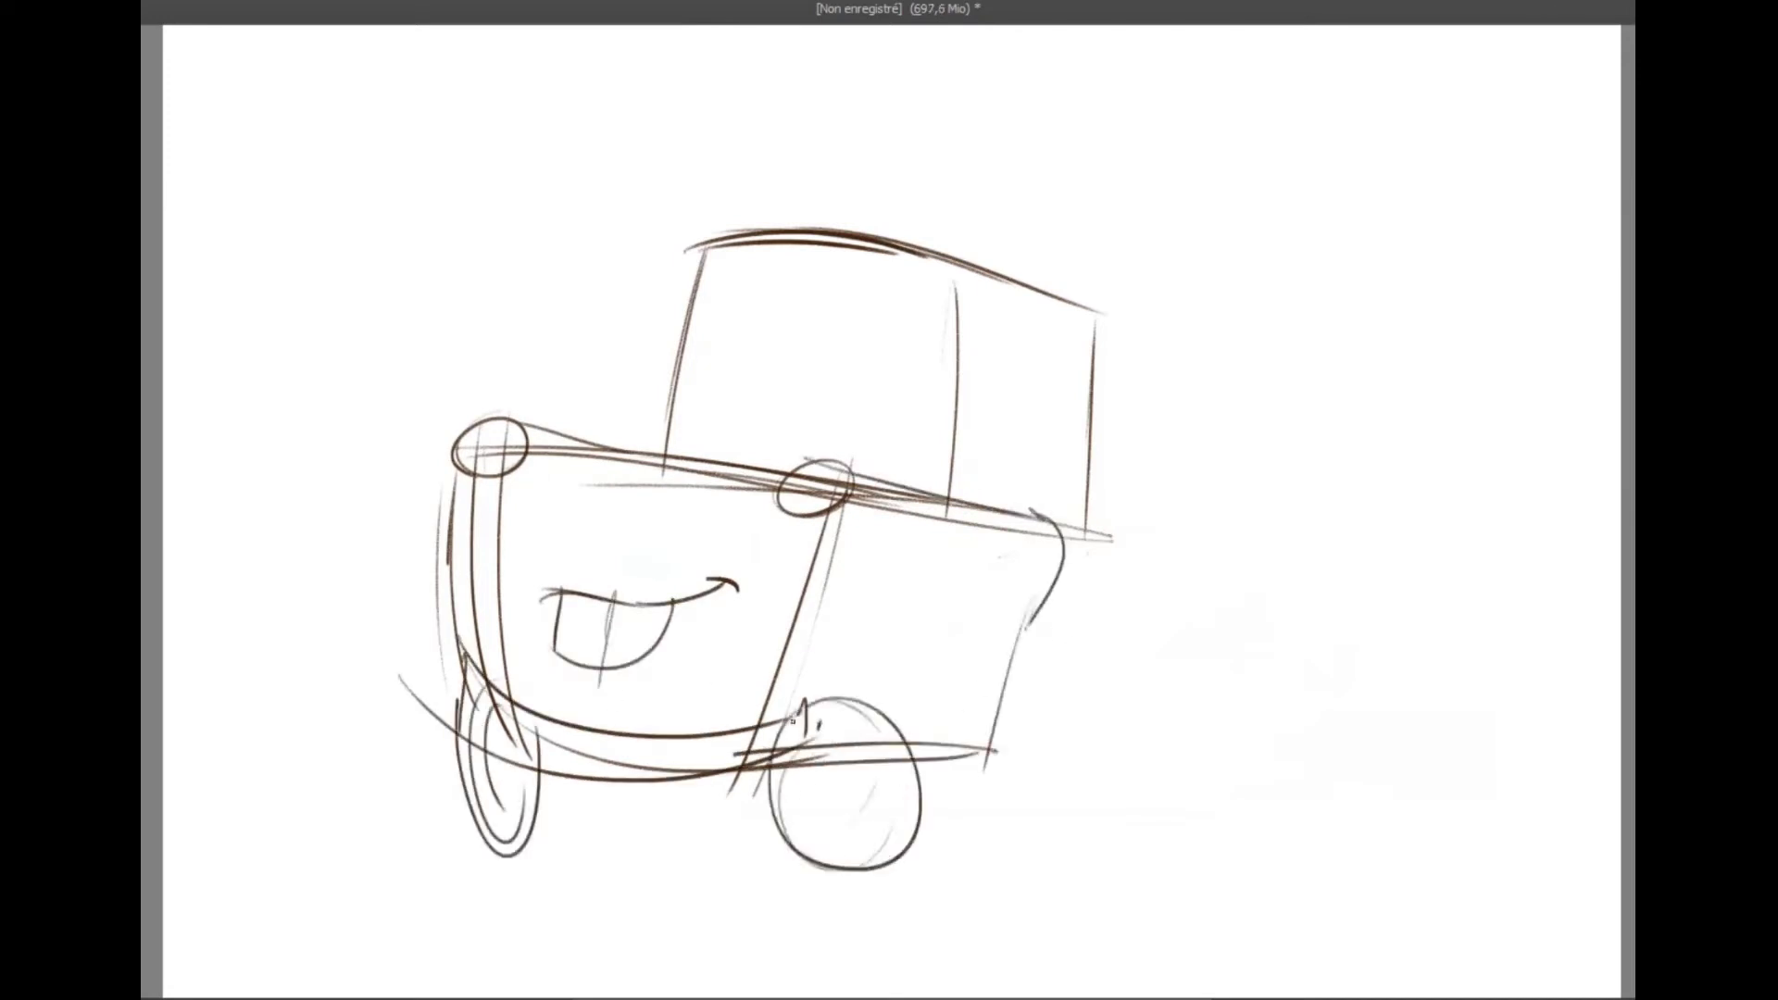
pyautogui.moveTo(815, 741); pyautogui.dragTo(861, 875)
# - Sketch the rear edge of the door, the low truck bed, the rear wheel and the lower body line
pyautogui.moveTo(1037, 556); pyautogui.dragTo(983, 769)
pyautogui.moveTo(1052, 616); pyautogui.dragTo(1024, 789)
pyautogui.moveTo(1056, 511); pyautogui.dragTo(1112, 589)
pyautogui.moveTo(1104, 593)
pyautogui.mouseDown()
pyautogui.moveTo(1246, 566)
pyautogui.moveTo(1267, 731)
pyautogui.mouseUp()
pyautogui.moveTo(1275, 736); pyautogui.dragTo(795, 769)
pyautogui.moveTo(1163, 644); pyautogui.dragTo(1135, 848)
pyautogui.moveTo(1209, 764); pyautogui.dragTo(950, 783)
# - Rough in the windscreen pillars, side mirrors, drooping eyelids, ground line and the tow boom with its hook
pyautogui.moveTo(709, 245); pyautogui.dragTo(644, 458)
pyautogui.moveTo(755, 236); pyautogui.dragTo(676, 463)
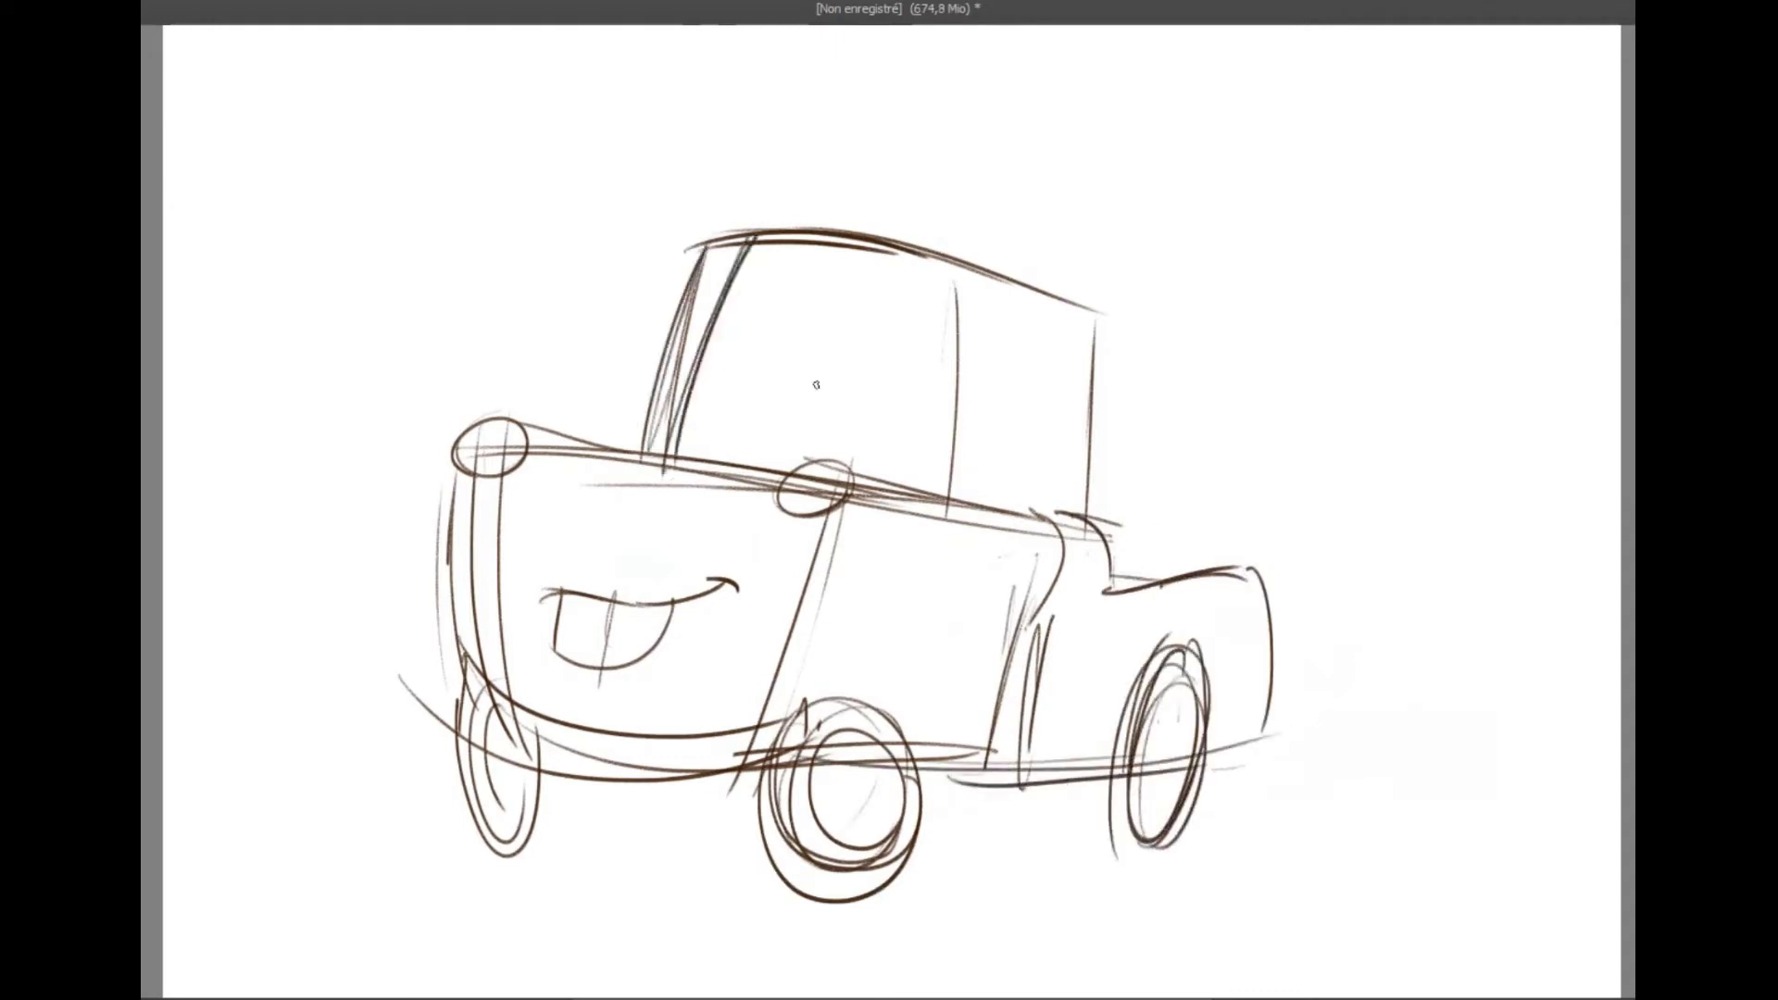
pyautogui.moveTo(648, 251); pyautogui.dragTo(672, 288)
pyautogui.moveTo(987, 329); pyautogui.dragTo(1055, 301)
pyautogui.moveTo(667, 319); pyautogui.dragTo(1065, 363)
pyautogui.moveTo(838, 239); pyautogui.dragTo(783, 500)
pyautogui.moveTo(400, 835); pyautogui.dragTo(1316, 858)
pyautogui.moveTo(816, 243)
pyautogui.mouseDown()
pyautogui.moveTo(1281, 403)
pyautogui.moveTo(1230, 403)
pyautogui.mouseUp()
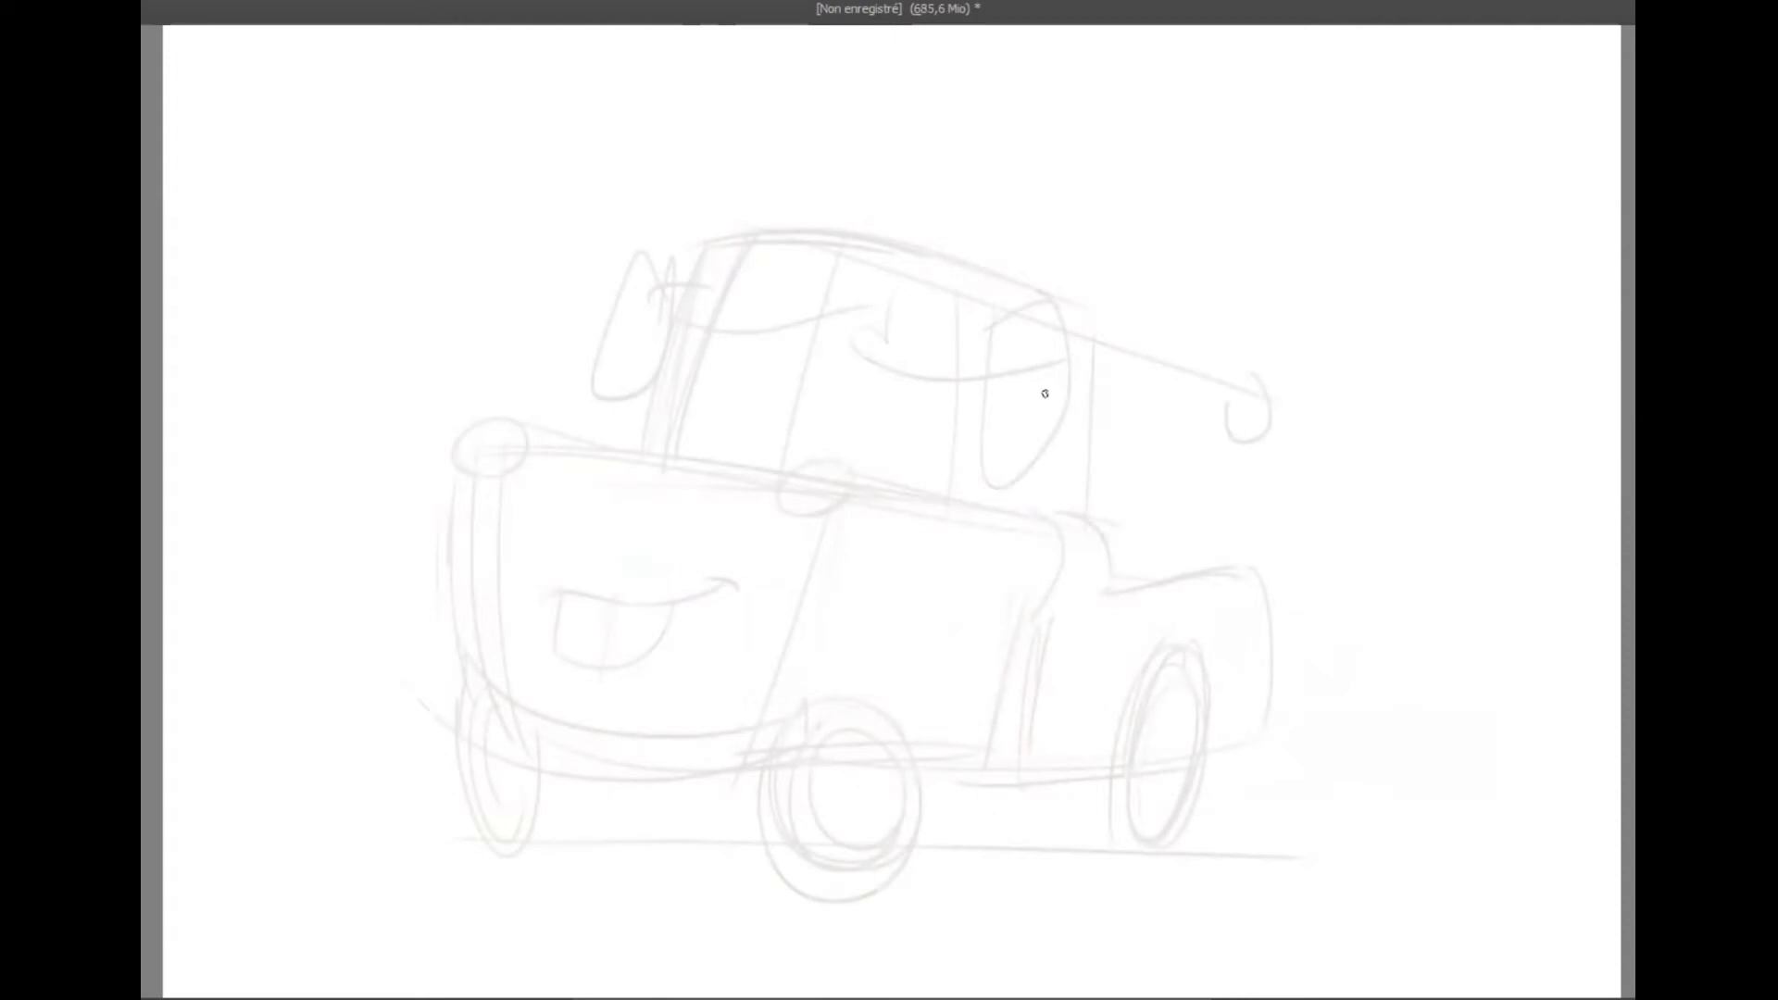
# - Over the faded rough, draw dark lines for both headlights, the hood's upper contours and the far front edge
pyautogui.moveTo(452, 453); pyautogui.dragTo(456, 433)
pyautogui.moveTo(782, 481); pyautogui.dragTo(797, 459)
pyautogui.moveTo(512, 422); pyautogui.dragTo(632, 449)
pyautogui.moveTo(847, 462); pyautogui.dragTo(1084, 521)
pyautogui.moveTo(1074, 528); pyautogui.dragTo(1081, 555)
pyautogui.moveTo(450, 447); pyautogui.dragTo(456, 473)
pyautogui.moveTo(460, 487); pyautogui.dragTo(482, 681)
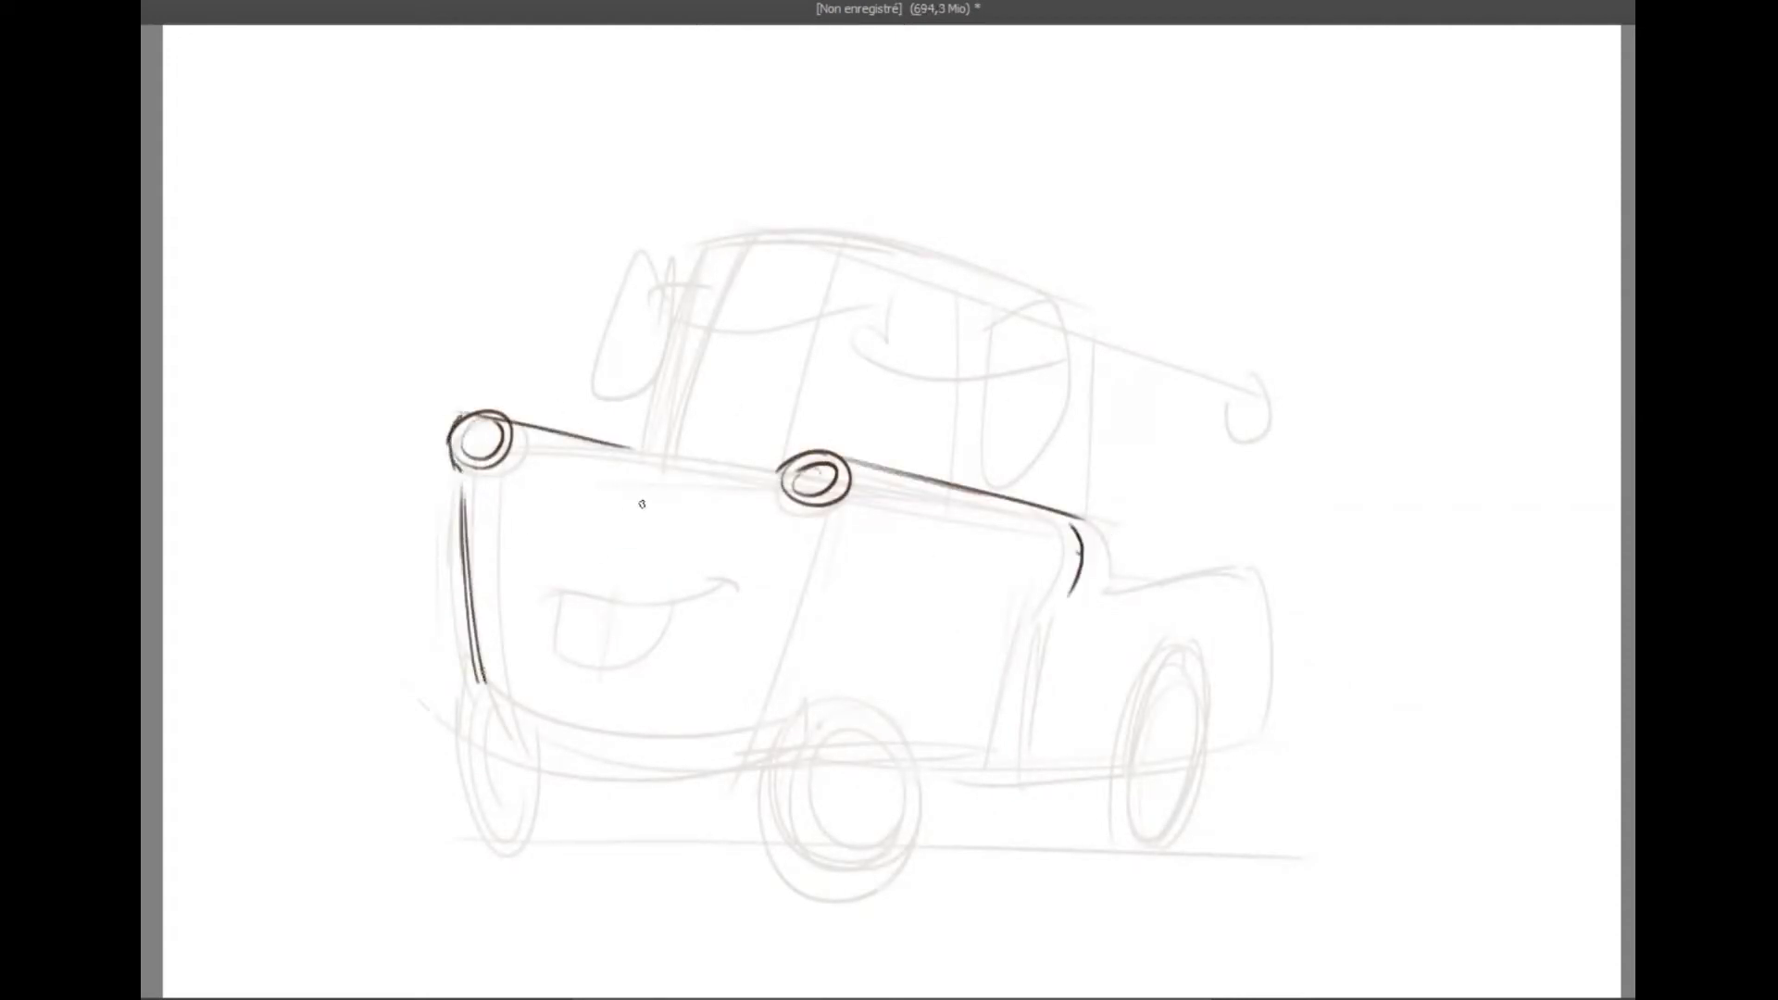
# - Draw the raised hood scoop and the layered front lip of the hood between the headlights
pyautogui.moveTo(547, 451)
pyautogui.mouseDown()
pyautogui.moveTo(770, 450)
pyautogui.moveTo(750, 511)
pyautogui.mouseUp()
pyautogui.moveTo(769, 486); pyautogui.dragTo(762, 519)
pyautogui.moveTo(548, 460); pyautogui.dragTo(644, 474)
# - Define the lopsided grin with two buck teeth, a lower lip and a shaded mouth interior
pyautogui.moveTo(528, 580)
pyautogui.mouseDown()
pyautogui.moveTo(745, 584)
pyautogui.moveTo(598, 637)
pyautogui.moveTo(699, 593)
pyautogui.mouseUp()
pyautogui.moveTo(585, 644)
pyautogui.mouseDown()
pyautogui.moveTo(667, 661)
pyautogui.moveTo(662, 630)
pyautogui.moveTo(741, 584)
pyautogui.mouseUp()
pyautogui.moveTo(677, 649); pyautogui.dragTo(716, 597)
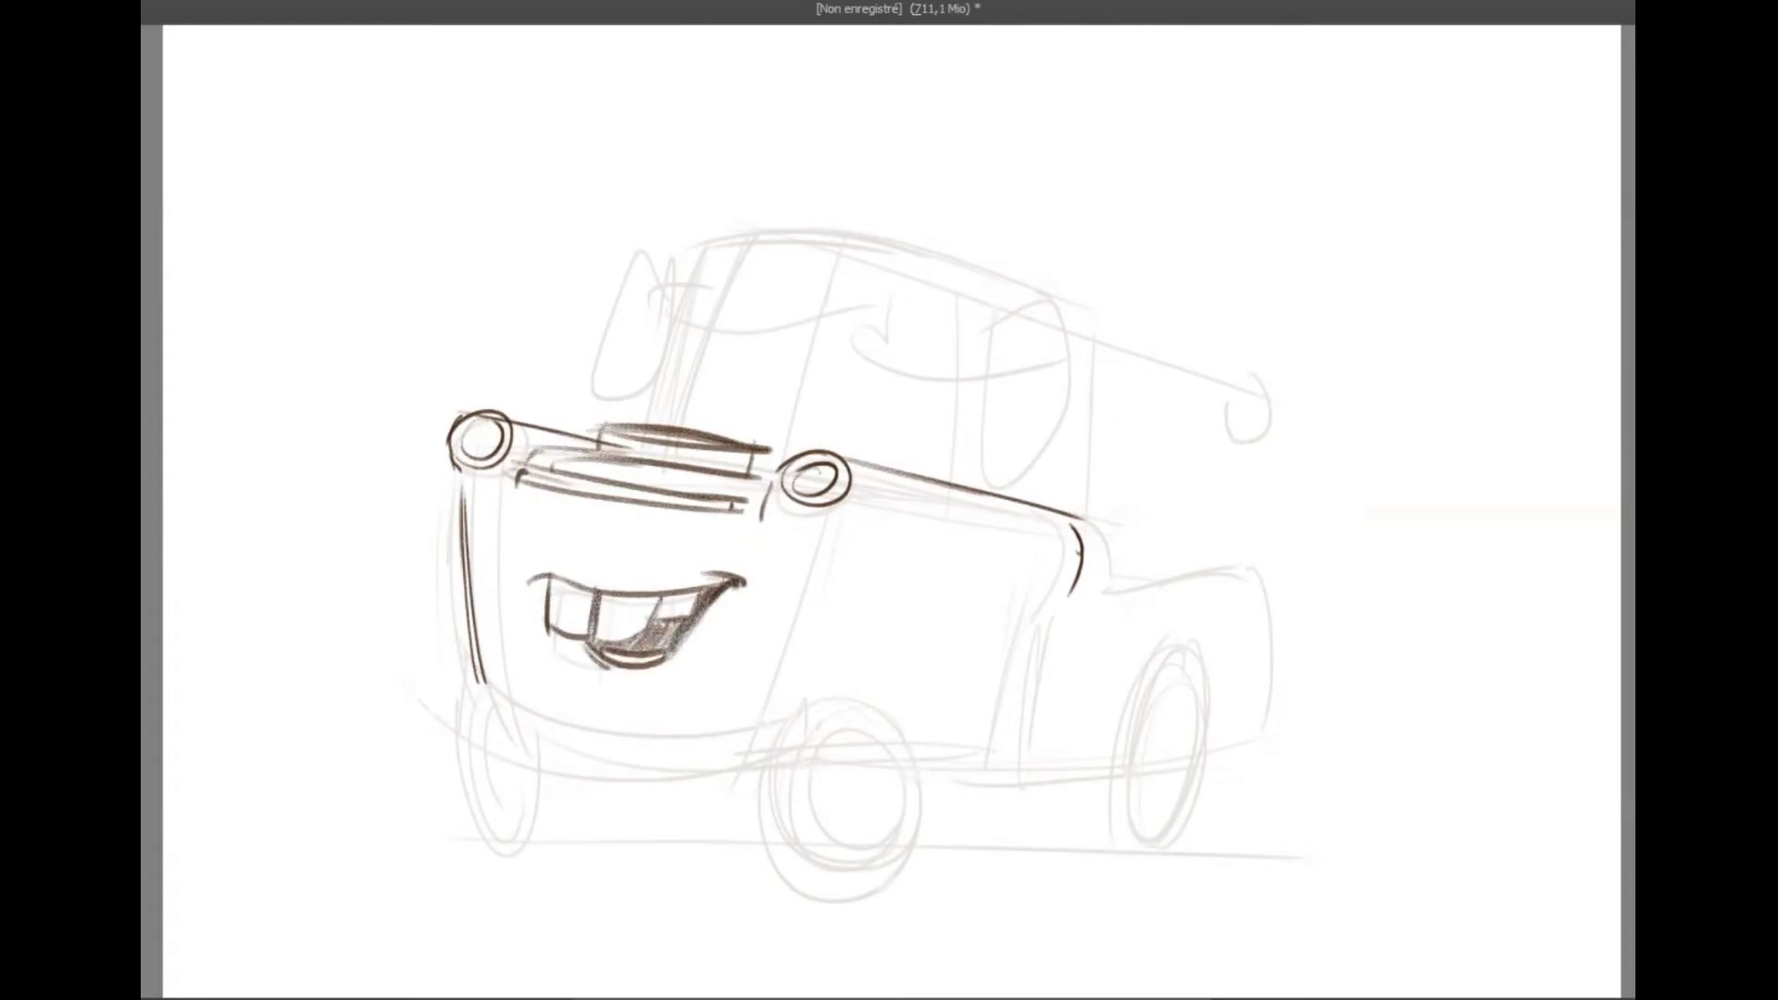
# - Outline the curved front bumper with its ends and add the vertical contour along the truck's face
pyautogui.moveTo(480, 684)
pyautogui.mouseDown()
pyautogui.moveTo(551, 717)
pyautogui.moveTo(785, 703)
pyautogui.mouseUp()
pyautogui.moveTo(456, 659)
pyautogui.mouseDown()
pyautogui.moveTo(485, 685)
pyautogui.moveTo(451, 700)
pyautogui.mouseUp()
pyautogui.moveTo(451, 704)
pyautogui.mouseDown()
pyautogui.moveTo(517, 747)
pyautogui.moveTo(789, 750)
pyautogui.mouseUp()
pyautogui.moveTo(802, 727); pyautogui.dragTo(797, 710)
pyautogui.moveTo(515, 496); pyautogui.dragTo(507, 685)
# - Draw the near fender's side crease, the front wheel arch and the far front wheel
pyautogui.moveTo(783, 486); pyautogui.dragTo(991, 556)
pyautogui.moveTo(839, 646)
pyautogui.mouseDown()
pyautogui.moveTo(891, 643)
pyautogui.moveTo(895, 717)
pyautogui.mouseUp()
pyautogui.moveTo(488, 745)
pyautogui.mouseDown()
pyautogui.moveTo(508, 829)
pyautogui.moveTo(593, 799)
pyautogui.mouseUp()
# - Refine the near front wheel with a bold tyre outline and an inner rim ring
pyautogui.moveTo(787, 755)
pyautogui.mouseDown()
pyautogui.moveTo(769, 862)
pyautogui.moveTo(867, 866)
pyautogui.mouseUp()
pyautogui.moveTo(815, 690)
pyautogui.mouseDown()
pyautogui.moveTo(878, 704)
pyautogui.moveTo(903, 764)
pyautogui.moveTo(887, 837)
pyautogui.mouseUp()
pyautogui.moveTo(898, 769); pyautogui.dragTo(857, 857)
pyautogui.moveTo(819, 713); pyautogui.dragTo(774, 824)
pyautogui.moveTo(774, 824); pyautogui.dragTo(876, 838)
# - Draw the sill, the front and rear door edges, and the lower rear body with its wheel arch
pyautogui.moveTo(880, 764)
pyautogui.mouseDown()
pyautogui.moveTo(834, 850)
pyautogui.moveTo(998, 774)
pyautogui.mouseUp()
pyautogui.moveTo(903, 748); pyautogui.dragTo(1019, 752)
pyautogui.moveTo(1076, 561); pyautogui.dragTo(1005, 777)
pyautogui.moveTo(963, 493); pyautogui.dragTo(915, 747)
pyautogui.moveTo(930, 616)
pyautogui.mouseDown()
pyautogui.moveTo(914, 749)
pyautogui.moveTo(1125, 781)
pyautogui.mouseUp()
# - Define the rear wheel with its arch, tyre and inner rim lines
pyautogui.moveTo(1114, 796); pyautogui.dragTo(1118, 766)
pyautogui.moveTo(1157, 641); pyautogui.dragTo(1097, 778)
pyautogui.moveTo(1165, 650); pyautogui.dragTo(1181, 769)
pyautogui.moveTo(1169, 690)
pyautogui.mouseDown()
pyautogui.moveTo(1138, 743)
pyautogui.moveTo(1148, 811)
pyautogui.mouseUp()
pyautogui.moveTo(1054, 789); pyautogui.dragTo(1145, 817)
pyautogui.moveTo(1154, 710)
pyautogui.mouseDown()
pyautogui.moveTo(1123, 815)
pyautogui.moveTo(1174, 765)
pyautogui.mouseUp()
# - Outline the rear fender and truck bed, and strengthen the door's rear edge
pyautogui.moveTo(1215, 641); pyautogui.dragTo(1191, 752)
pyautogui.moveTo(1119, 593); pyautogui.dragTo(1225, 649)
pyautogui.moveTo(1085, 550); pyautogui.dragTo(1117, 609)
pyautogui.moveTo(1067, 519); pyautogui.dragTo(993, 776)
# - Draw the windscreen's base, pillars and top edge, and start the eyelid line
pyautogui.moveTo(625, 425)
pyautogui.mouseDown()
pyautogui.moveTo(615, 458)
pyautogui.moveTo(896, 446)
pyautogui.mouseUp()
pyautogui.moveTo(744, 281)
pyautogui.mouseDown()
pyautogui.moveTo(687, 416)
pyautogui.moveTo(902, 291)
pyautogui.moveTo(976, 296)
pyautogui.moveTo(954, 475)
pyautogui.mouseUp()
pyautogui.moveTo(732, 428); pyautogui.dragTo(963, 474)
pyautogui.moveTo(721, 333); pyautogui.dragTo(815, 326)
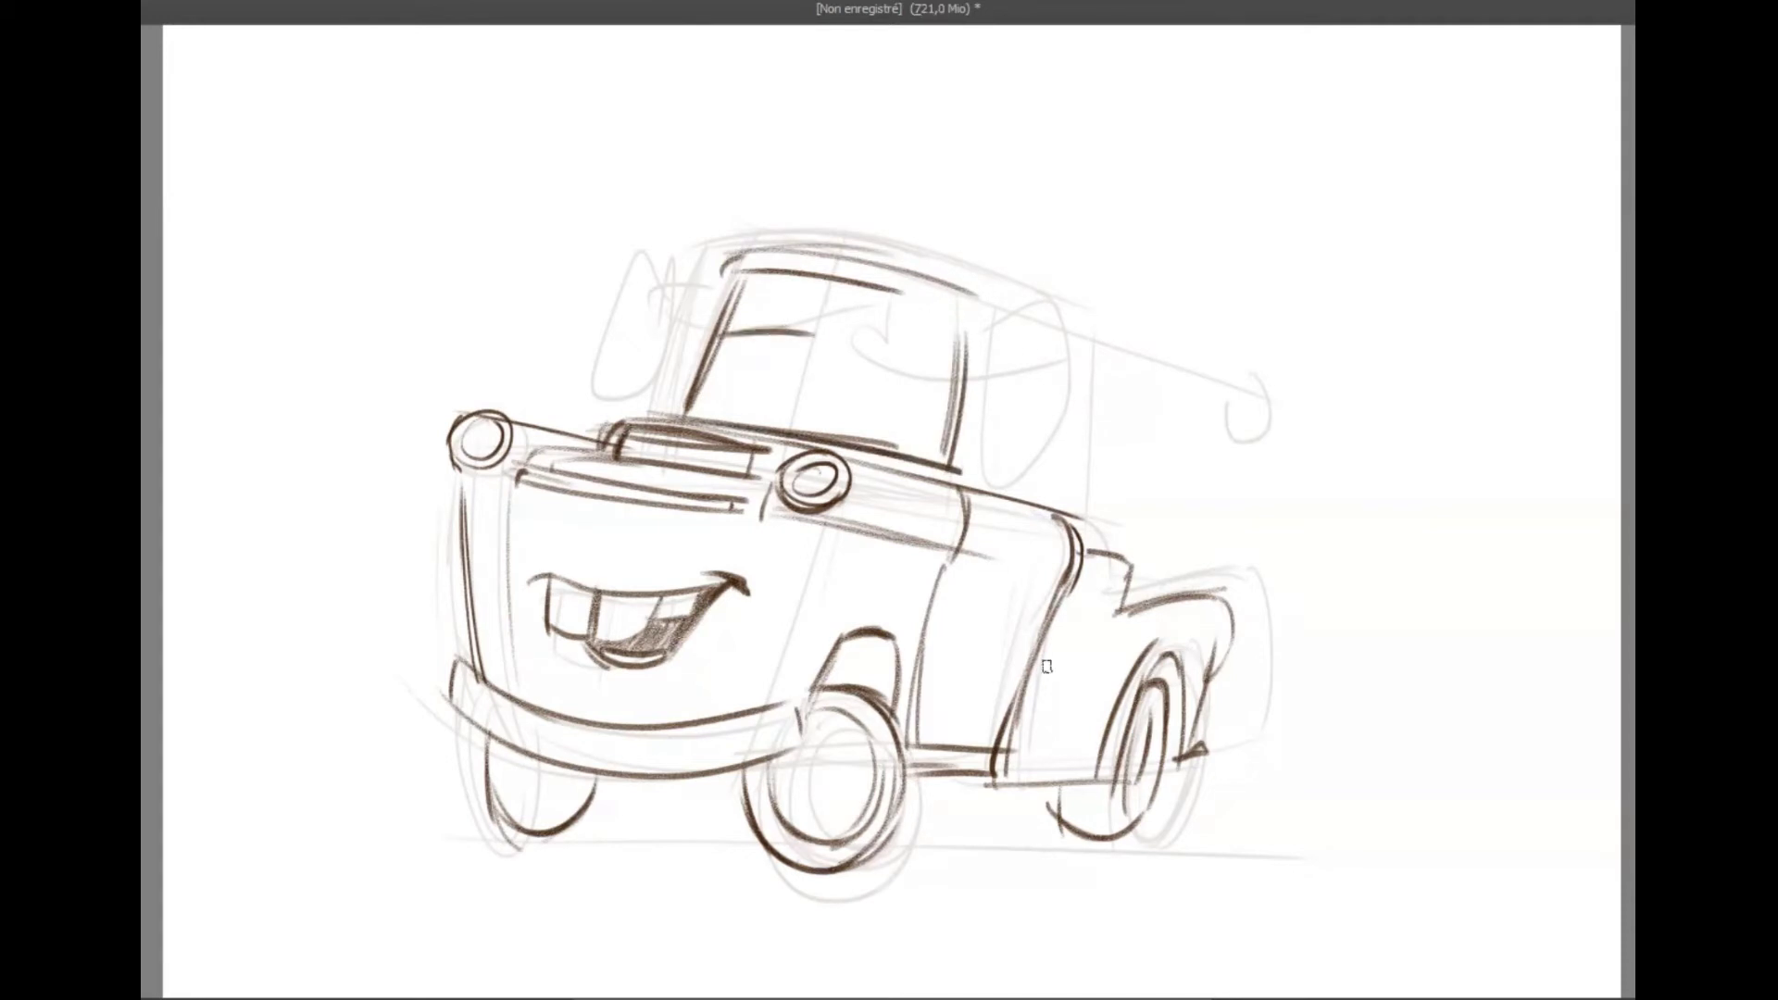
# - Complete the raised eyelids across the windscreen and add two small dark pupils near its base
pyautogui.moveTo(772, 335); pyautogui.dragTo(943, 344)
pyautogui.moveTo(811, 404)
pyautogui.mouseDown()
pyautogui.moveTo(861, 412)
pyautogui.moveTo(806, 408)
pyautogui.mouseUp()
pyautogui.moveTo(839, 418); pyautogui.dragTo(863, 415)
# - Draw the near windscreen pillar and build up the roof's front edge with thick dark strokes
pyautogui.moveTo(998, 311); pyautogui.dragTo(975, 480)
pyautogui.moveTo(742, 273); pyautogui.dragTo(930, 295)
pyautogui.moveTo(731, 270); pyautogui.dragTo(982, 305)
pyautogui.moveTo(786, 273); pyautogui.dragTo(998, 324)
pyautogui.moveTo(738, 274)
pyautogui.mouseDown()
pyautogui.moveTo(728, 284)
pyautogui.moveTo(804, 276)
pyautogui.mouseUp()
# - Outline both tall side mirrors with their brackets, and reinforce the far pillar and the windscreen's top edge
pyautogui.moveTo(656, 262)
pyautogui.mouseDown()
pyautogui.moveTo(616, 380)
pyautogui.moveTo(665, 393)
pyautogui.moveTo(727, 269)
pyautogui.mouseUp()
pyautogui.moveTo(628, 393); pyautogui.dragTo(685, 405)
pyautogui.moveTo(1019, 319)
pyautogui.mouseDown()
pyautogui.moveTo(1011, 463)
pyautogui.moveTo(1065, 477)
pyautogui.mouseUp()
pyautogui.moveTo(1024, 317); pyautogui.dragTo(1082, 324)
pyautogui.moveTo(1098, 323); pyautogui.dragTo(1077, 463)
pyautogui.moveTo(991, 304); pyautogui.dragTo(1025, 309)
pyautogui.moveTo(974, 478); pyautogui.dragTo(1017, 473)
pyautogui.moveTo(709, 373); pyautogui.dragTo(683, 421)
pyautogui.moveTo(737, 274); pyautogui.dragTo(1010, 321)
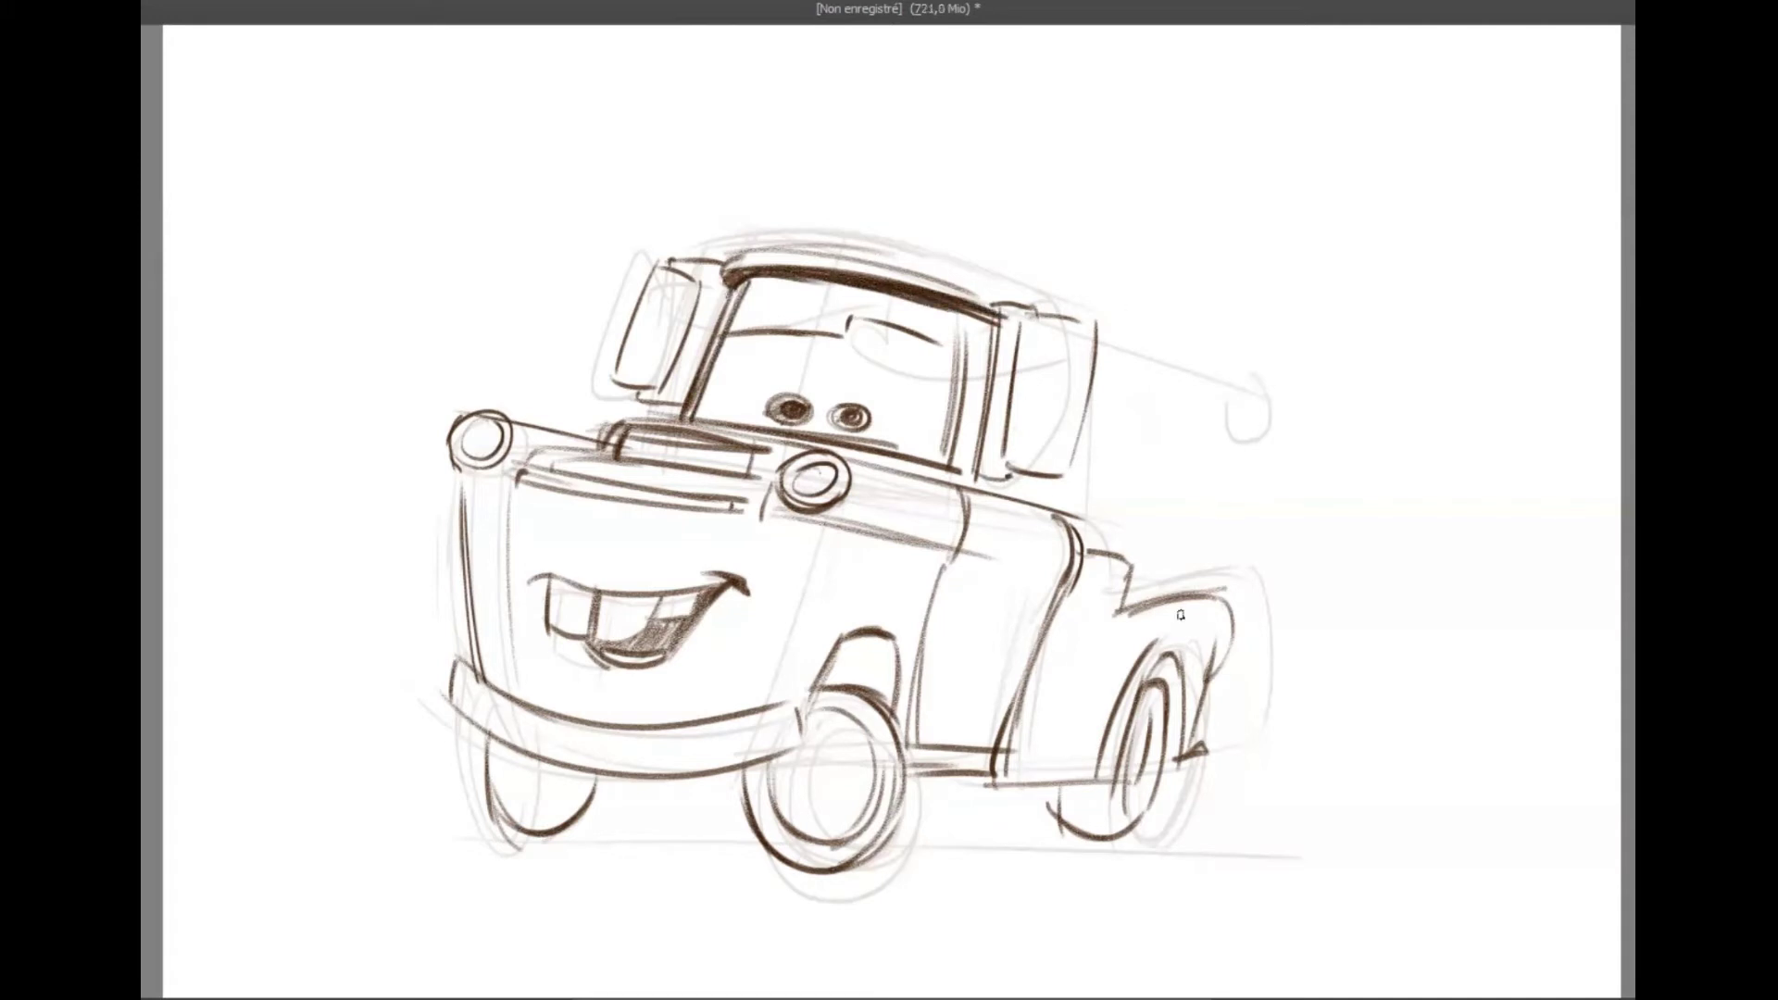
# - Draw the tow boom with its pulley, hanging cable and hook behind the cab
pyautogui.moveTo(1069, 505); pyautogui.dragTo(1202, 400)
pyautogui.moveTo(1204, 406); pyautogui.dragTo(1079, 519)
pyautogui.moveTo(1213, 375)
pyautogui.mouseDown()
pyautogui.moveTo(1215, 417)
pyautogui.moveTo(1102, 396)
pyautogui.mouseUp()
pyautogui.moveTo(1232, 379); pyautogui.dragTo(1215, 467)
pyautogui.moveTo(1208, 465); pyautogui.dragTo(1213, 486)
pyautogui.moveTo(1202, 491); pyautogui.dragTo(1209, 531)
# - Add the boom's support behind the cab and strengthen the near mirror's outline
pyautogui.moveTo(1047, 509)
pyautogui.mouseDown()
pyautogui.moveTo(1204, 412)
pyautogui.moveTo(1085, 424)
pyautogui.mouseUp()
pyautogui.moveTo(1018, 315); pyautogui.dragTo(1079, 334)
pyautogui.moveTo(1097, 328)
pyautogui.mouseDown()
pyautogui.moveTo(1088, 477)
pyautogui.moveTo(1042, 496)
pyautogui.mouseUp()
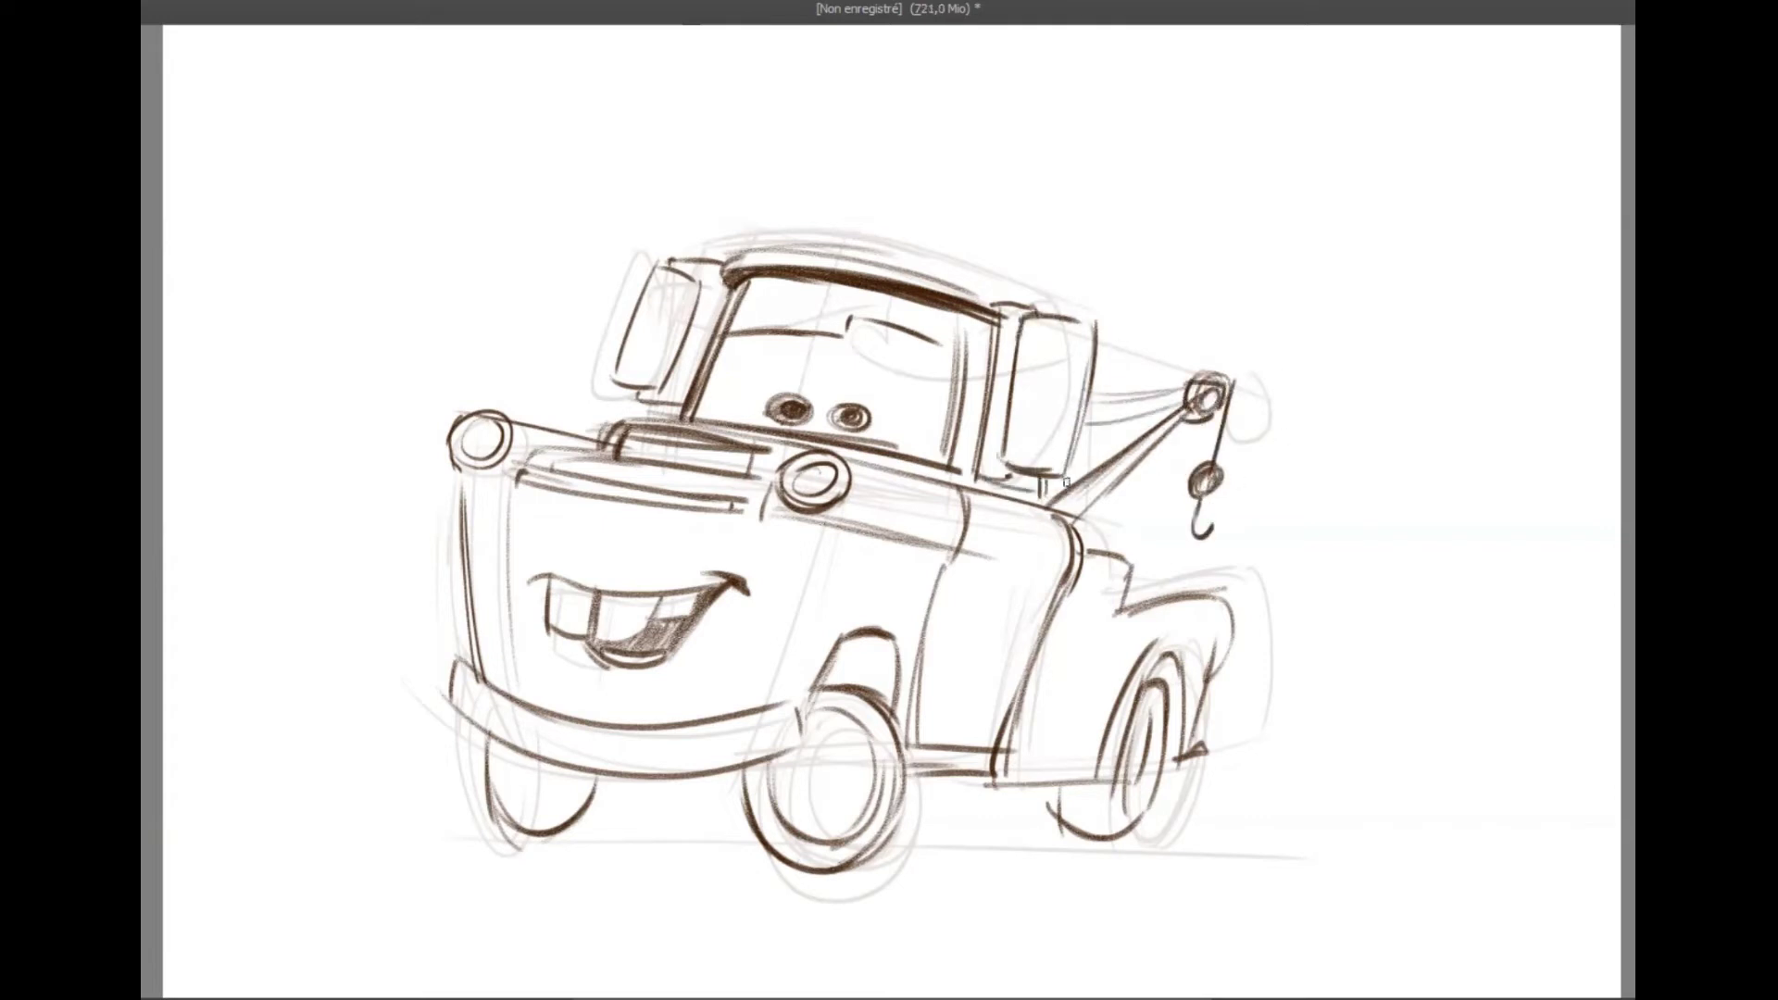
# - Shade both sides of the truck's face, the cheek beside the mouth and the near fender
pyautogui.moveTo(500, 481)
pyautogui.mouseDown()
pyautogui.moveTo(481, 528)
pyautogui.moveTo(539, 565)
pyautogui.moveTo(518, 532)
pyautogui.moveTo(477, 625)
pyautogui.mouseUp()
pyautogui.moveTo(797, 514)
pyautogui.mouseDown()
pyautogui.moveTo(881, 534)
pyautogui.moveTo(805, 501)
pyautogui.moveTo(824, 602)
pyautogui.mouseUp()
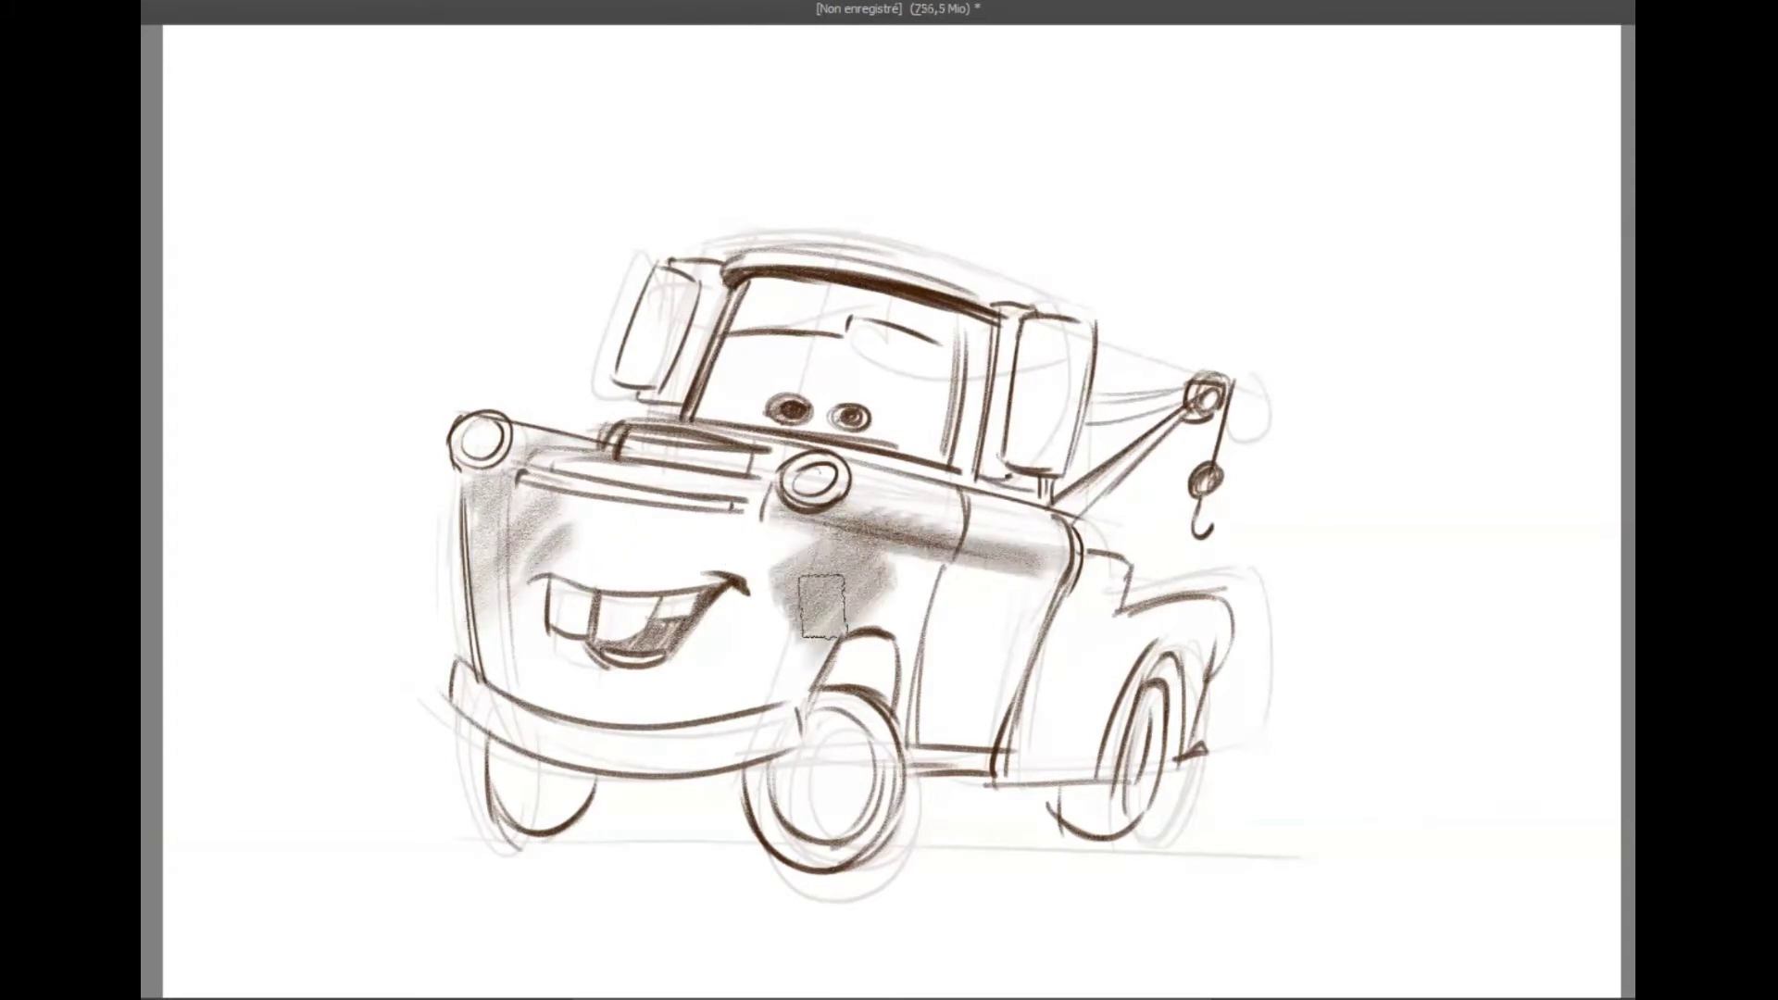
pyautogui.moveTo(721, 526); pyautogui.dragTo(764, 602)
pyautogui.moveTo(917, 574); pyautogui.dragTo(881, 625)
# - Shade the chin above the bumper, the ground shadow under the truck and both front wheels
pyautogui.moveTo(490, 639)
pyautogui.mouseDown()
pyautogui.moveTo(556, 686)
pyautogui.moveTo(796, 684)
pyautogui.mouseUp()
pyautogui.moveTo(486, 769)
pyautogui.mouseDown()
pyautogui.moveTo(593, 824)
pyautogui.moveTo(790, 857)
pyautogui.moveTo(963, 824)
pyautogui.moveTo(1056, 834)
pyautogui.mouseUp()
pyautogui.moveTo(840, 706); pyautogui.dragTo(834, 848)
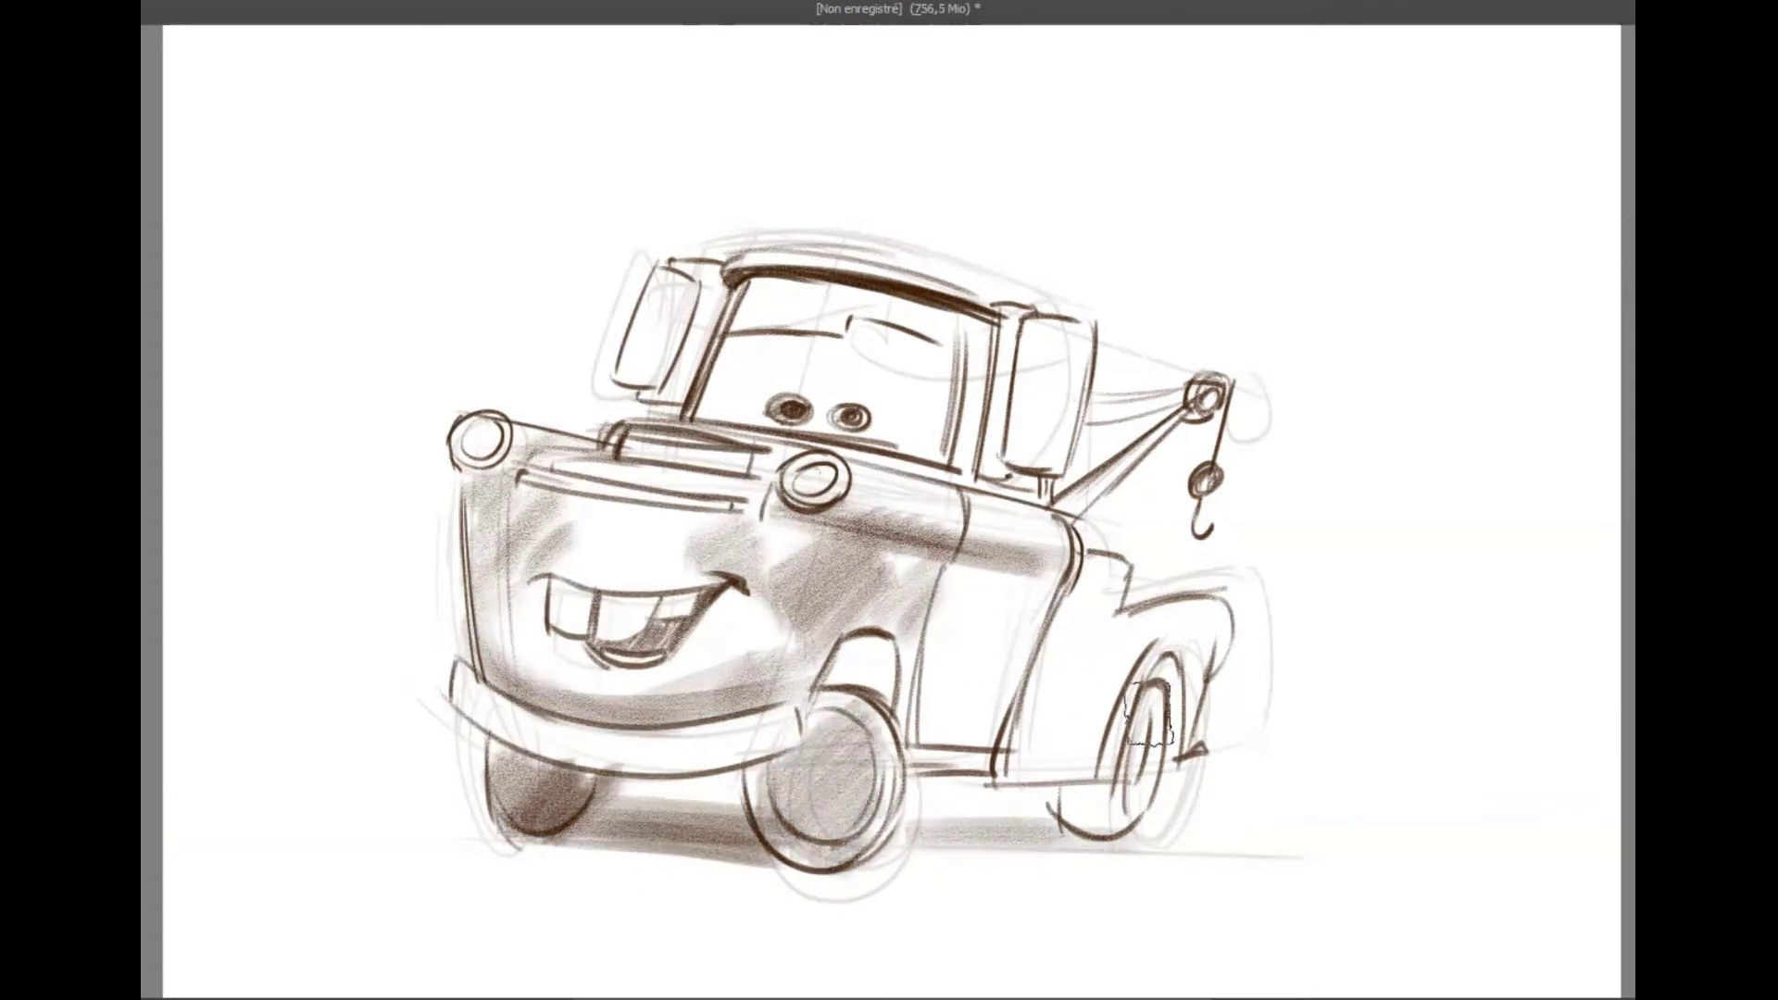
# - Shade the rear wheel and the body behind the door, and remove the faint rough sketch
pyautogui.moveTo(1150, 741); pyautogui.dragTo(1121, 824)
pyautogui.moveTo(957, 584); pyautogui.dragTo(1123, 590)
pyautogui.hotkey('shift', 'Delete')
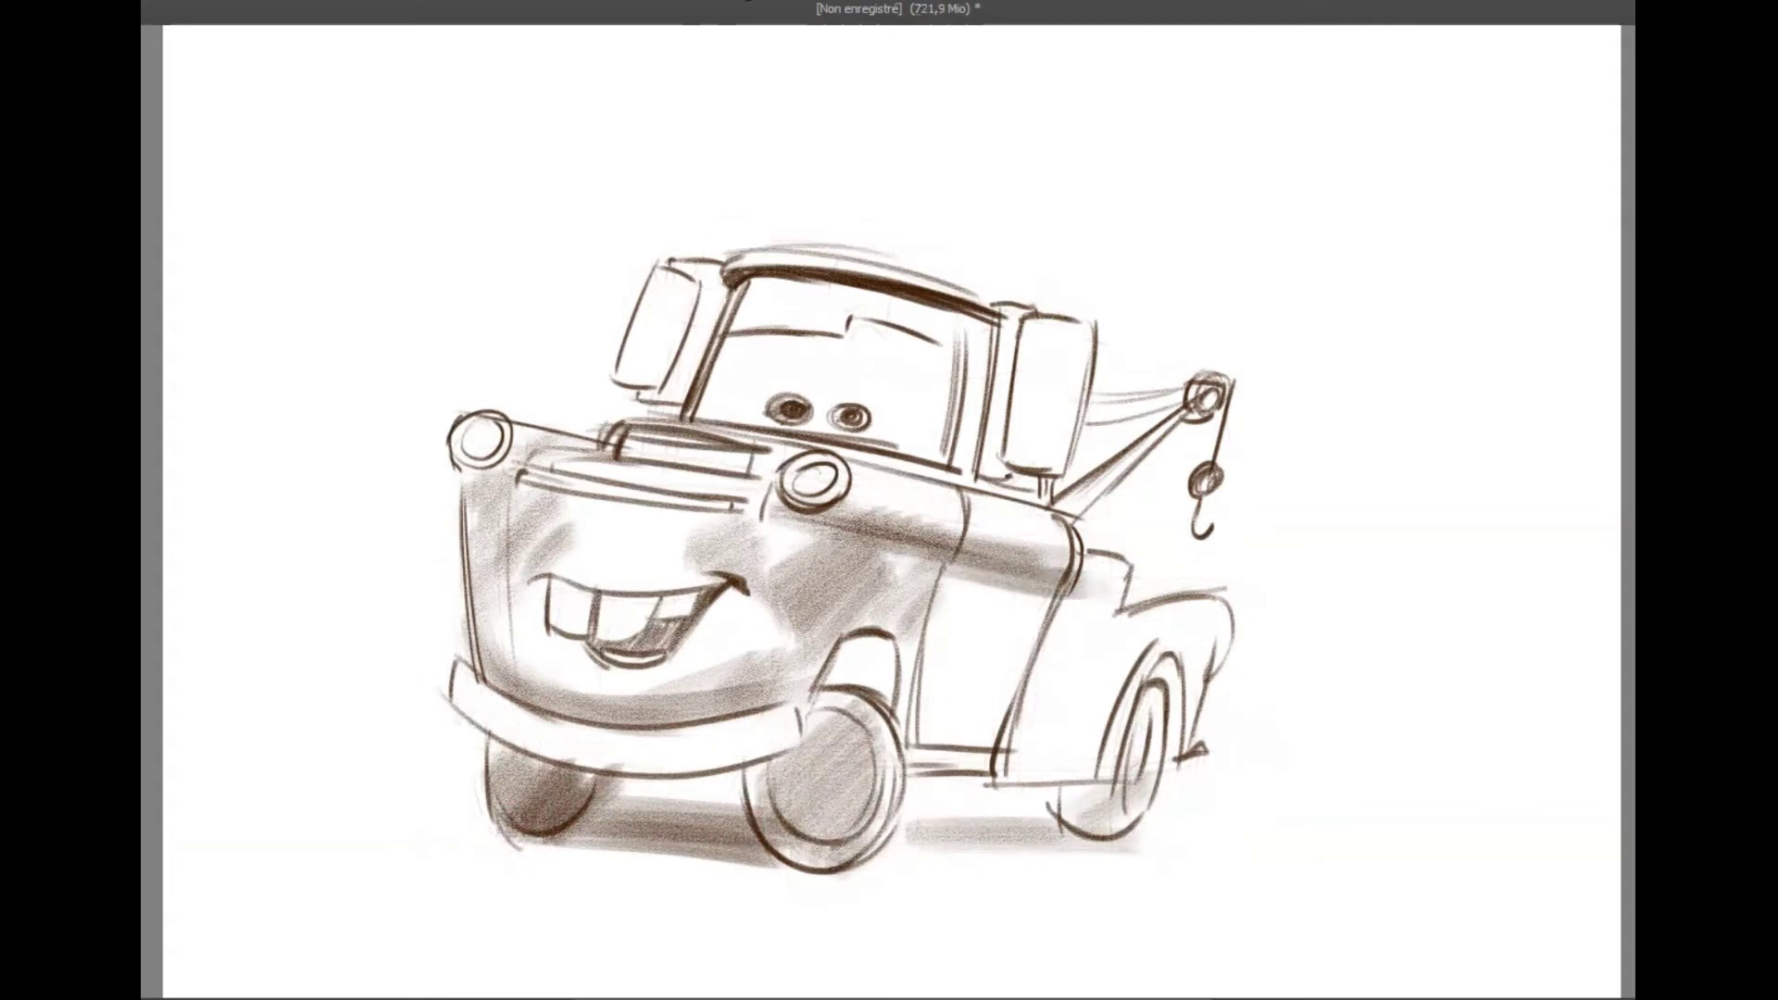
# - Thicken the far headlight and hood edge, and darken the hood scoop and front lip
pyautogui.moveTo(489, 424); pyautogui.dragTo(591, 437)
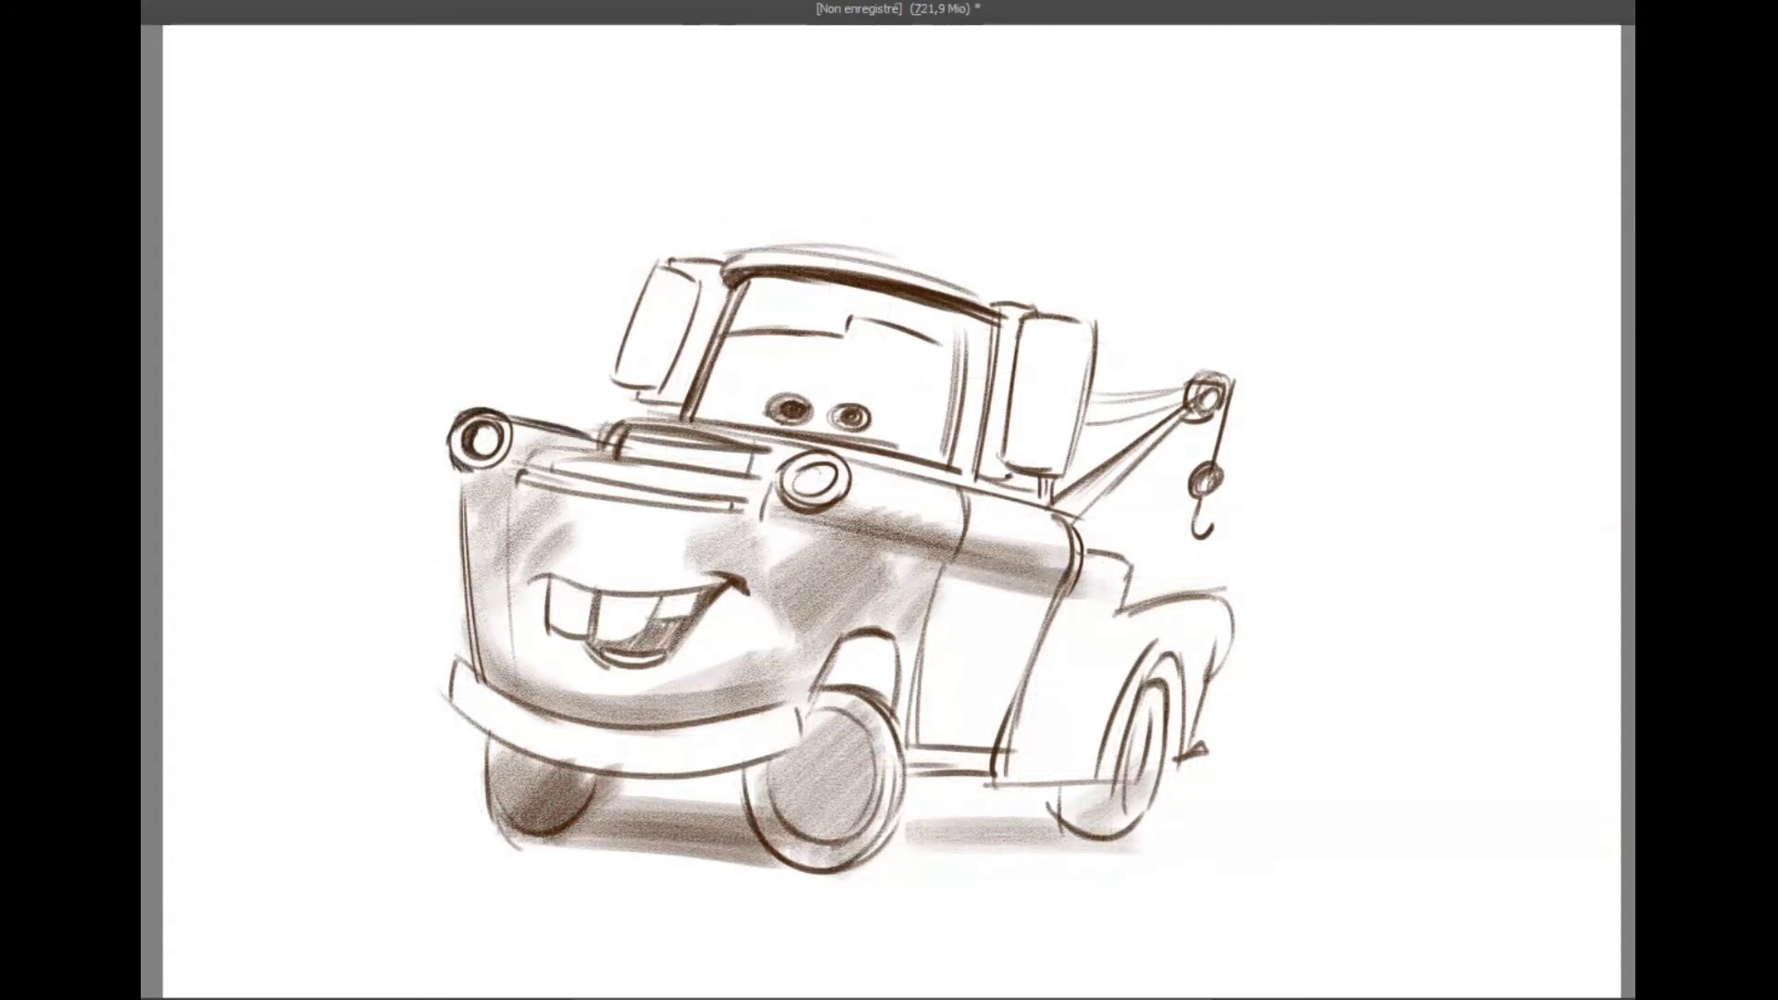
pyautogui.moveTo(518, 486)
pyautogui.mouseDown()
pyautogui.moveTo(731, 501)
pyautogui.moveTo(776, 478)
pyautogui.mouseUp()
pyautogui.moveTo(618, 456); pyautogui.dragTo(774, 459)
pyautogui.moveTo(619, 432)
pyautogui.mouseDown()
pyautogui.moveTo(764, 472)
pyautogui.moveTo(751, 449)
pyautogui.mouseUp()
# - Strengthen the bumper's ends and add hubs to both front wheels
pyautogui.moveTo(763, 709)
pyautogui.mouseDown()
pyautogui.moveTo(804, 737)
pyautogui.moveTo(761, 755)
pyautogui.mouseUp()
pyautogui.moveTo(553, 768); pyautogui.dragTo(555, 798)
pyautogui.moveTo(828, 763); pyautogui.dragTo(830, 765)
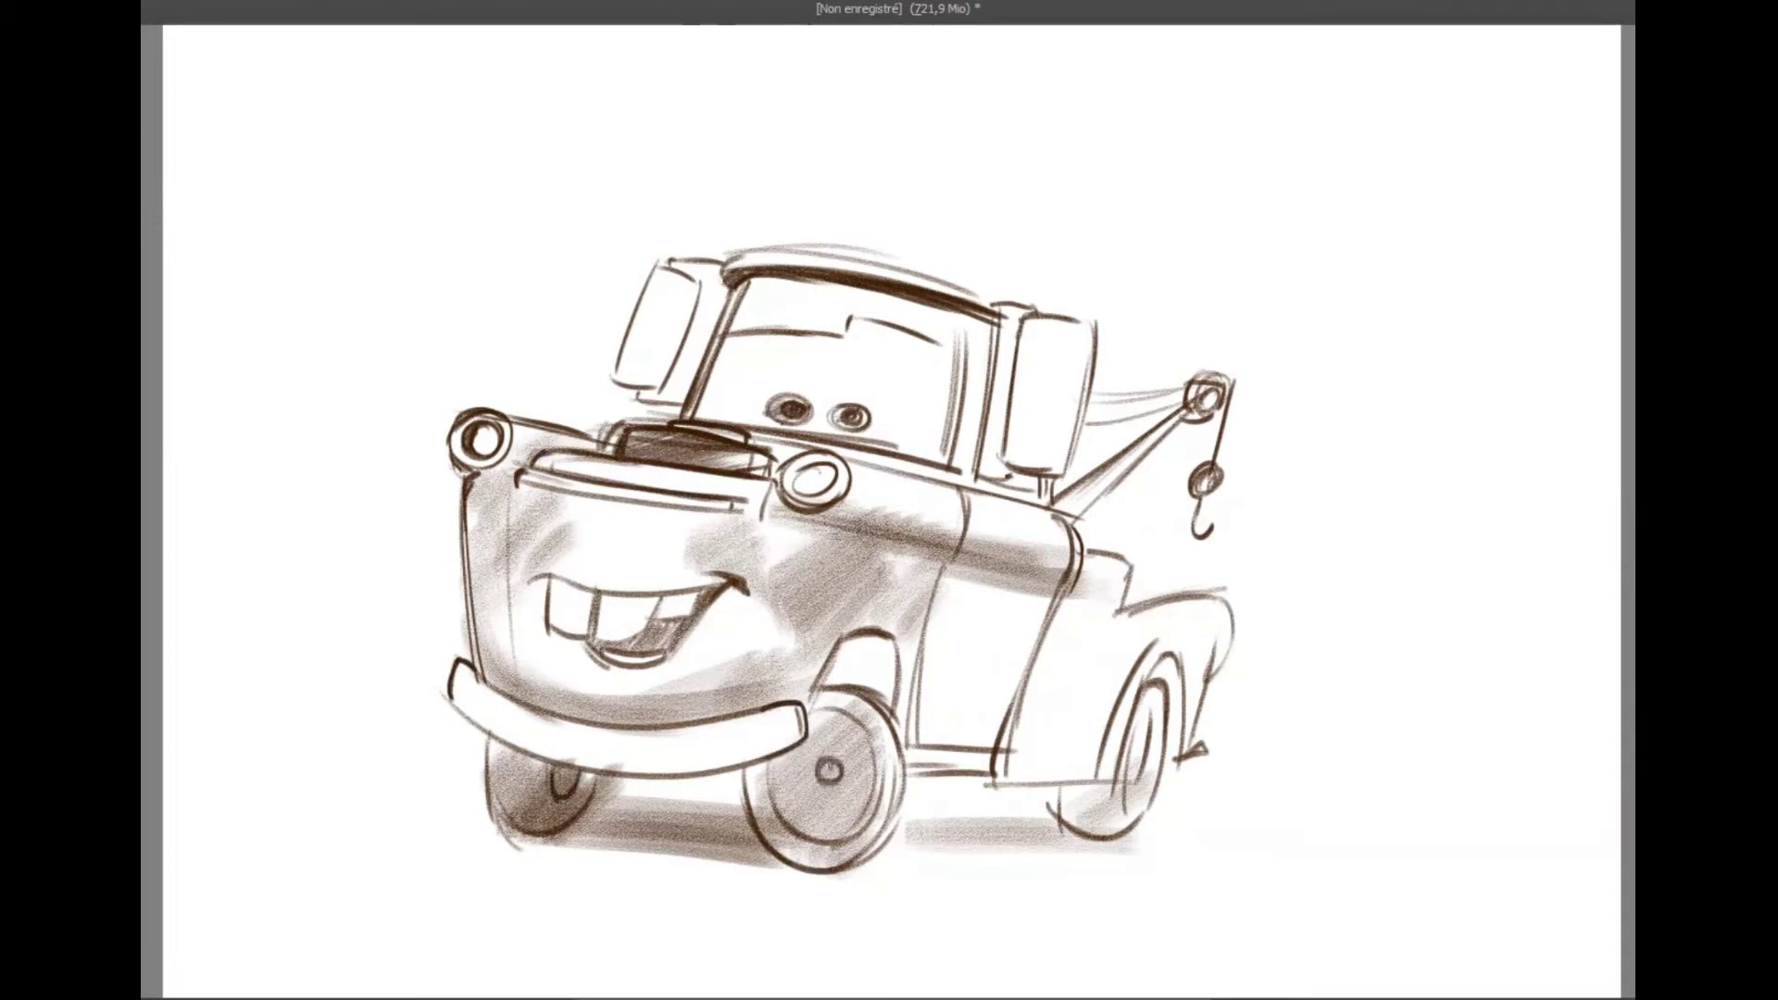
# - Fill the near front wheel well with dark tone and add small holes around the rim
pyautogui.moveTo(847, 637)
pyautogui.mouseDown()
pyautogui.moveTo(852, 674)
pyautogui.moveTo(891, 699)
pyautogui.mouseUp()
pyautogui.moveTo(847, 639); pyautogui.dragTo(833, 680)
pyautogui.moveTo(831, 657); pyautogui.dragTo(804, 727)
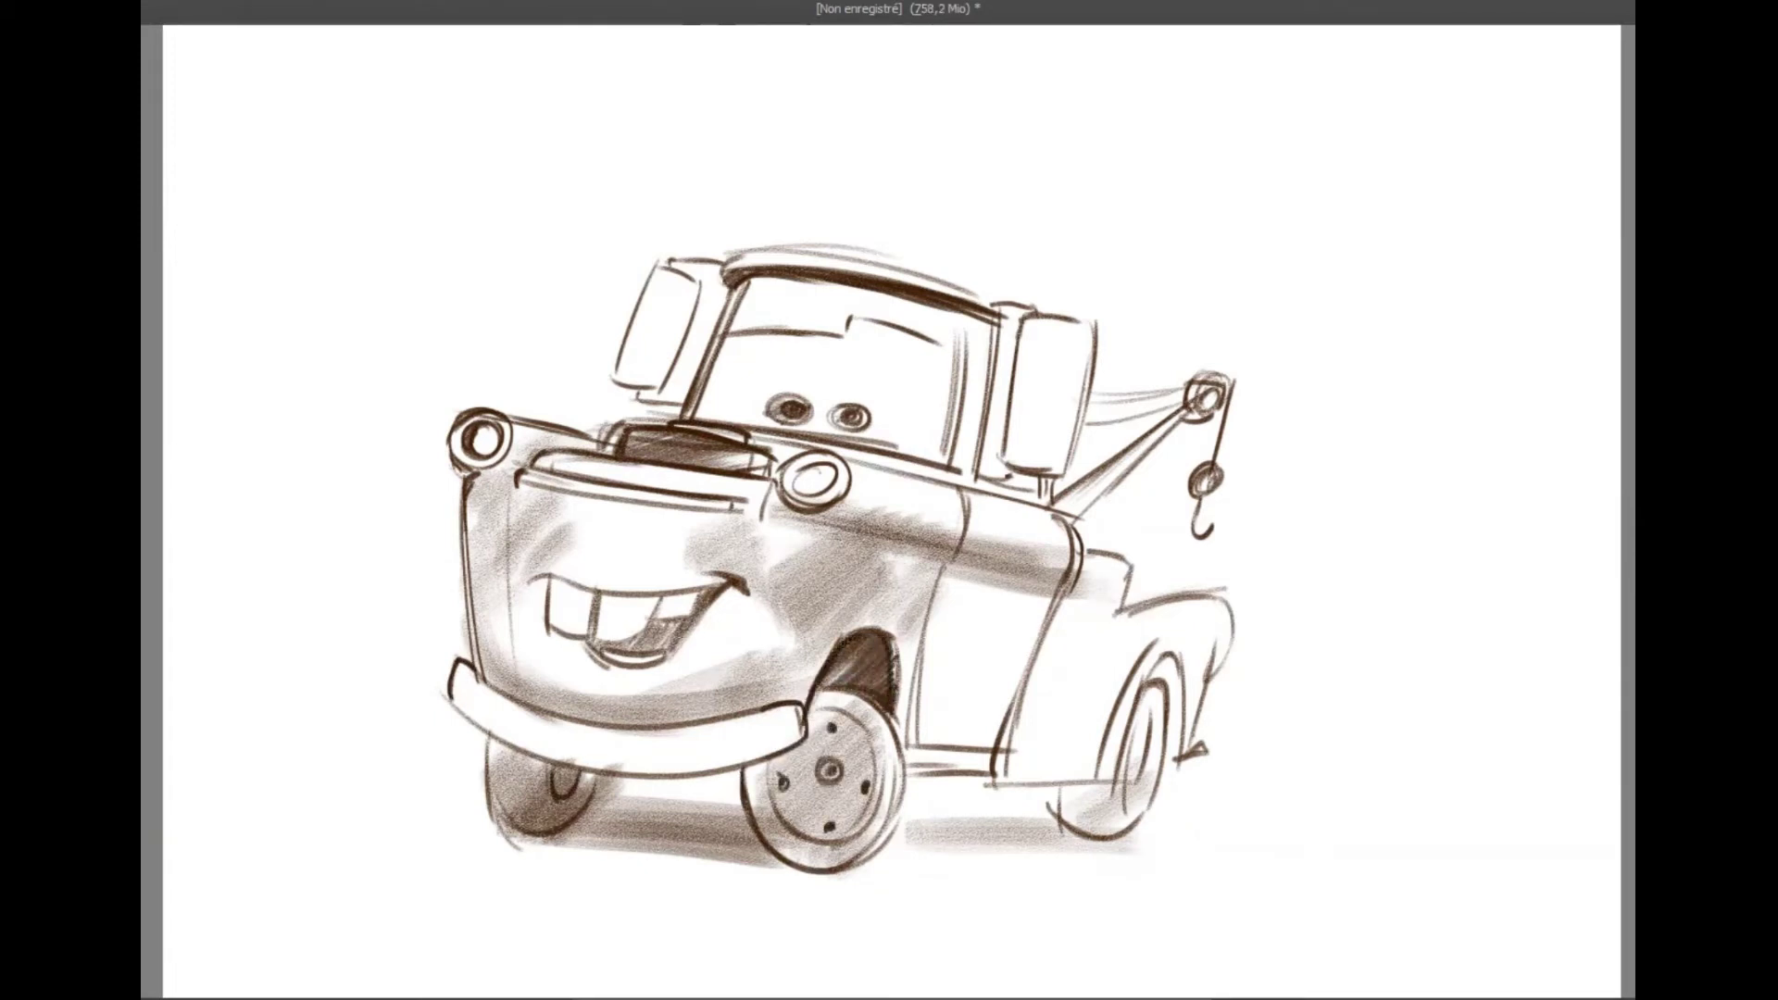
# - Reshape the upper lip as a thick shaded curve with a crease at the far mouth corner
pyautogui.moveTo(536, 588)
pyautogui.mouseDown()
pyautogui.moveTo(604, 567)
pyautogui.moveTo(706, 582)
pyautogui.moveTo(602, 583)
pyautogui.moveTo(675, 584)
pyautogui.mouseUp()
pyautogui.moveTo(553, 534)
pyautogui.mouseDown()
pyautogui.moveTo(526, 574)
pyautogui.moveTo(587, 635)
pyautogui.mouseUp()
pyautogui.moveTo(561, 578); pyautogui.dragTo(747, 593)
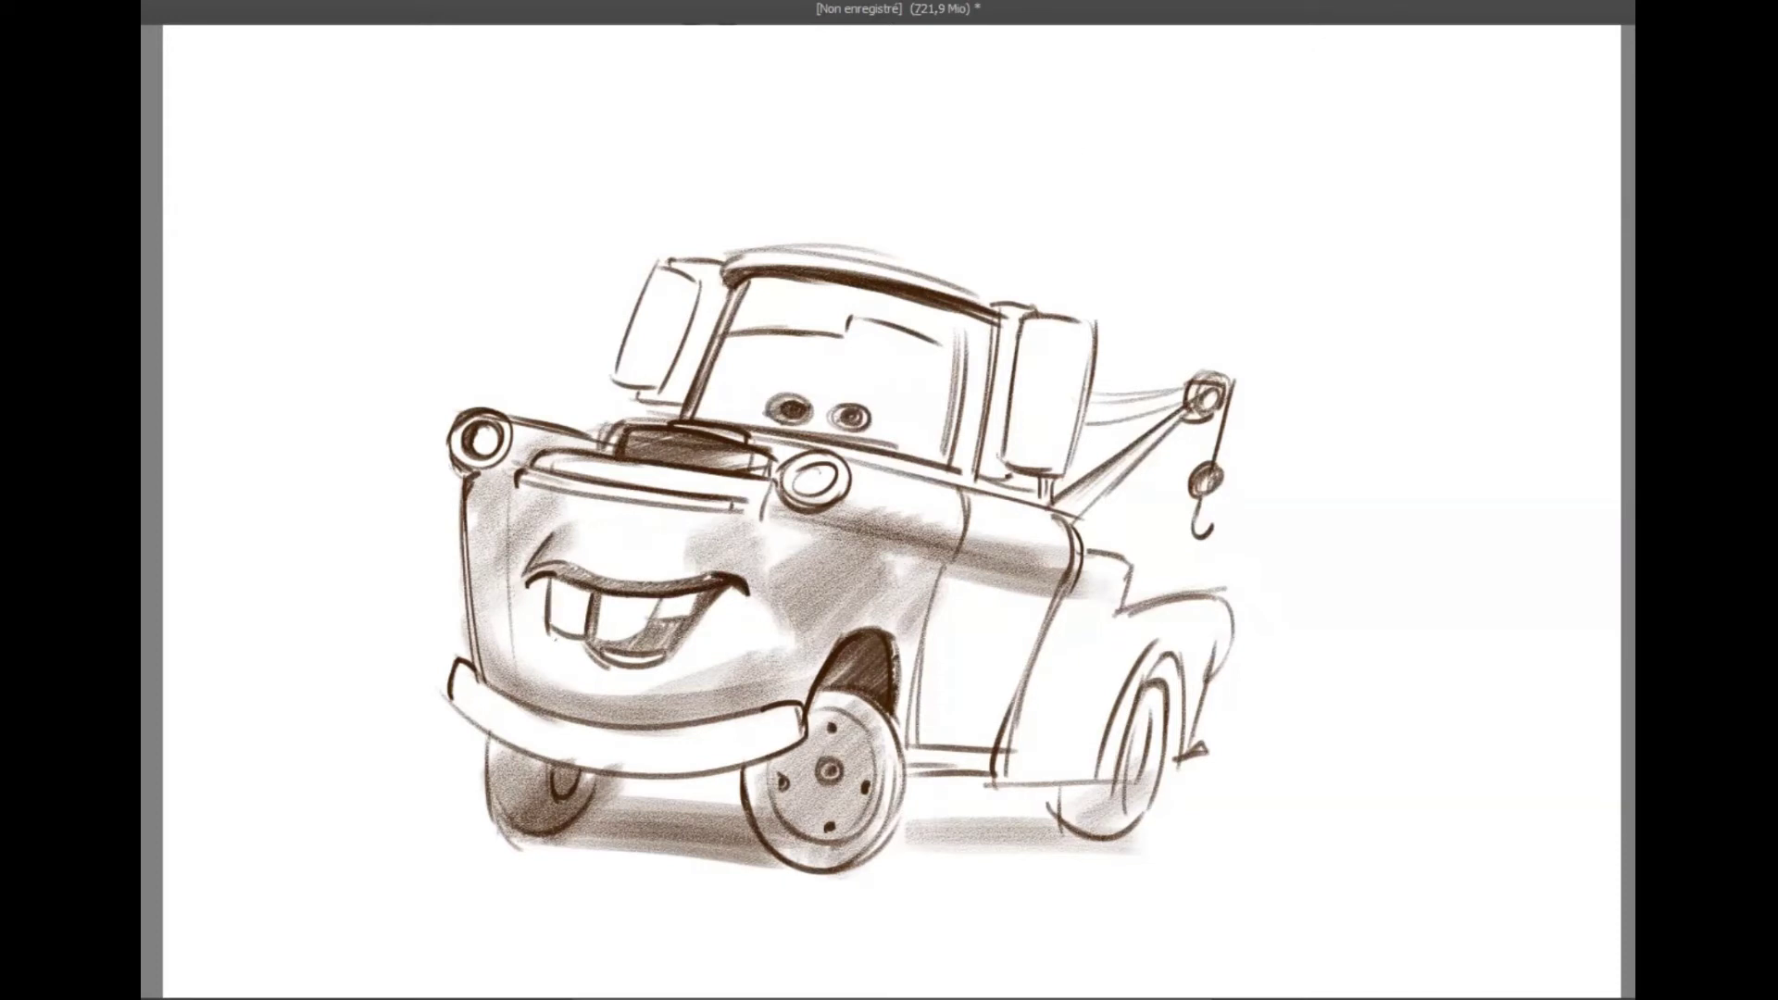
# - Darken the mouth interior around the teeth, outline the near wheel arch and define the face's far edge
pyautogui.moveTo(598, 587)
pyautogui.mouseDown()
pyautogui.moveTo(595, 637)
pyautogui.moveTo(702, 595)
pyautogui.mouseUp()
pyautogui.moveTo(583, 628)
pyautogui.mouseDown()
pyautogui.moveTo(602, 660)
pyautogui.moveTo(644, 651)
pyautogui.moveTo(715, 593)
pyautogui.moveTo(752, 609)
pyautogui.moveTo(793, 695)
pyautogui.mouseUp()
pyautogui.moveTo(832, 619); pyautogui.dragTo(903, 711)
pyautogui.moveTo(508, 468); pyautogui.dragTo(514, 679)
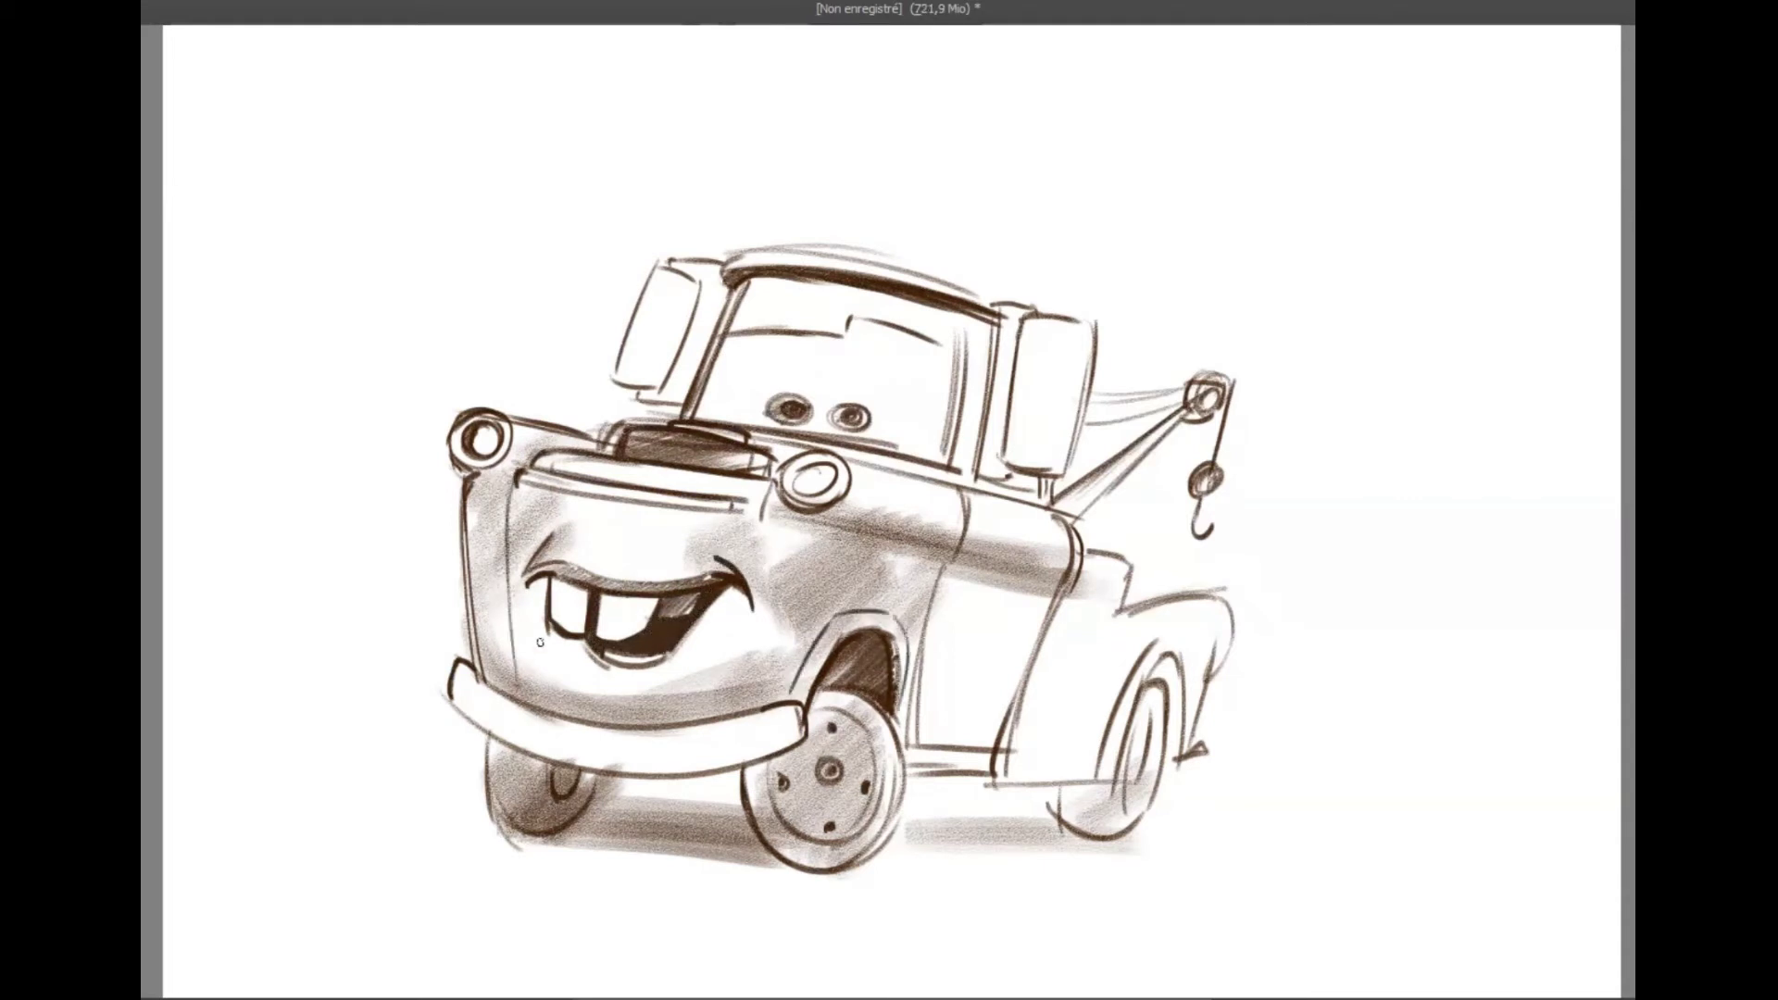
# - Fill both headlight lenses with dark tone and thicken the near headlight's rim
pyautogui.moveTo(823, 469)
pyautogui.mouseDown()
pyautogui.moveTo(805, 490)
pyautogui.moveTo(829, 489)
pyautogui.mouseUp()
pyautogui.moveTo(475, 431); pyautogui.dragTo(482, 463)
pyautogui.moveTo(780, 492); pyautogui.dragTo(798, 454)
# - Strengthen the hood's near top line, the scoop's lower edge, the door's rear edge and the sill
pyautogui.moveTo(819, 454); pyautogui.dragTo(1062, 514)
pyautogui.moveTo(686, 460); pyautogui.dragTo(774, 477)
pyautogui.moveTo(1067, 520); pyautogui.dragTo(998, 768)
pyautogui.moveTo(993, 750)
pyautogui.mouseDown()
pyautogui.moveTo(906, 741)
pyautogui.moveTo(900, 763)
pyautogui.mouseUp()
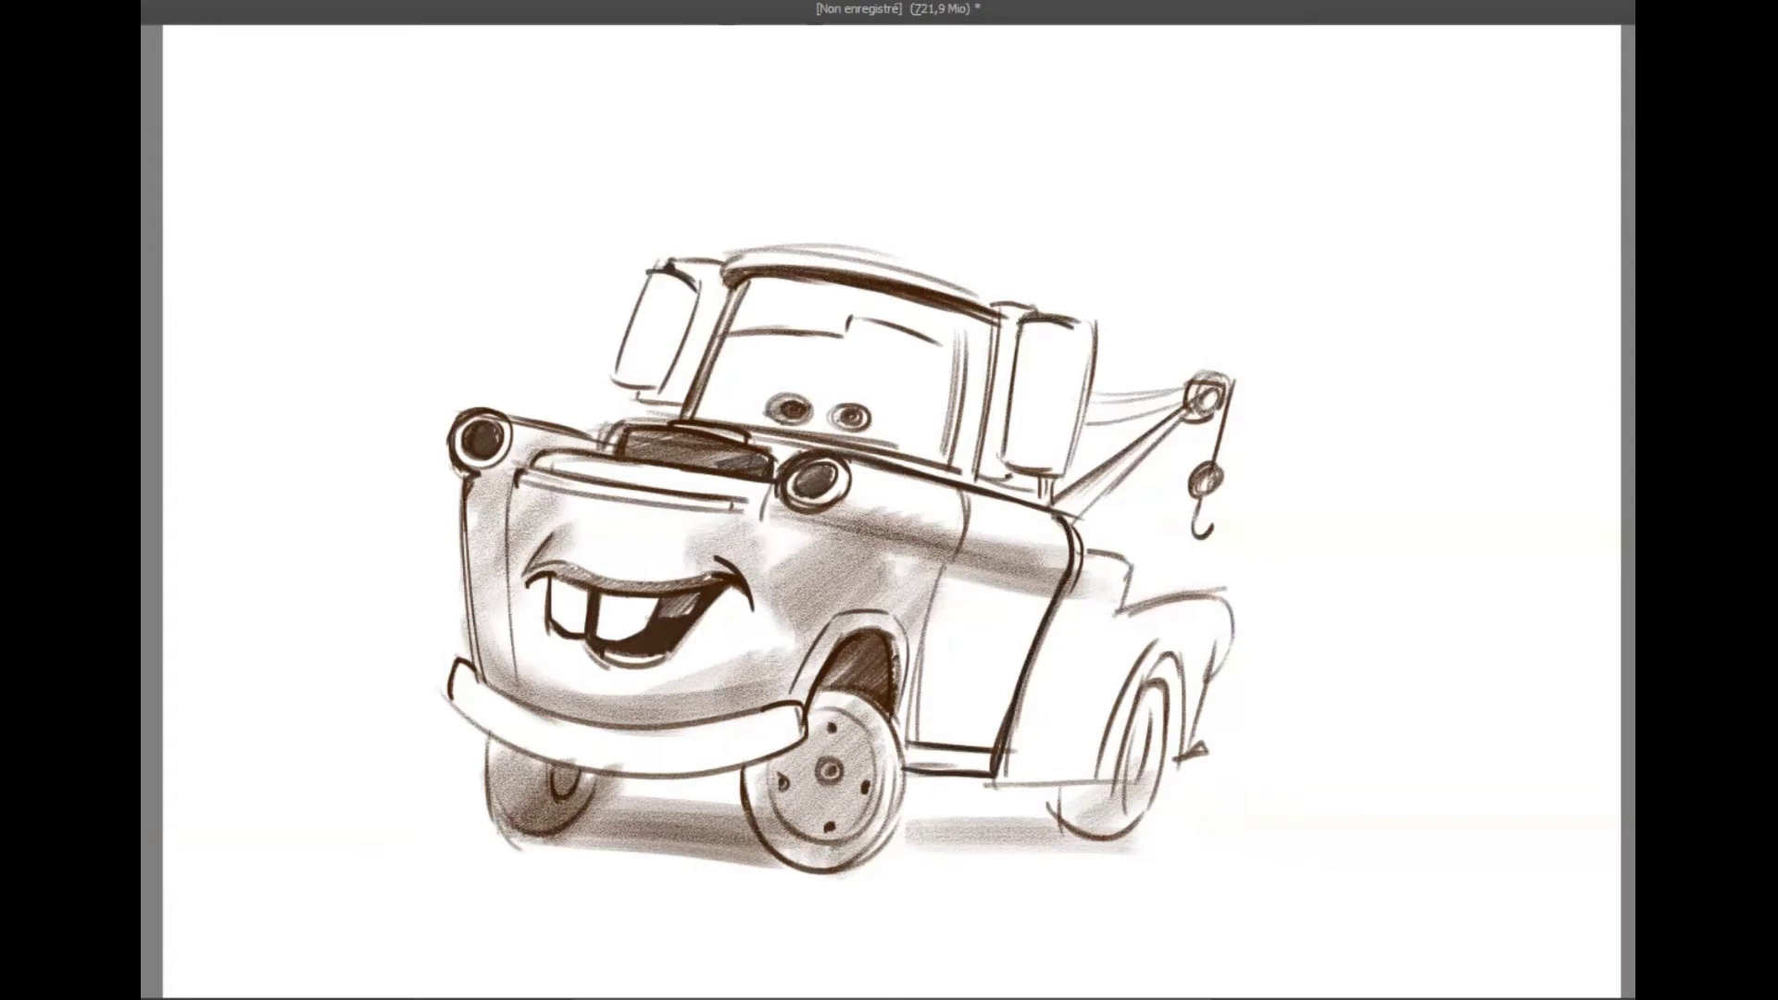
# - Shade both side mirrors, draw the eyelid line across the windshield, and darken the roof's lower edge and rear cab pillar
pyautogui.moveTo(675, 278); pyautogui.dragTo(639, 380)
pyautogui.moveTo(1056, 329); pyautogui.dragTo(1047, 468)
pyautogui.moveTo(727, 339); pyautogui.dragTo(845, 333)
pyautogui.moveTo(843, 335); pyautogui.dragTo(971, 361)
pyautogui.moveTo(730, 270); pyautogui.dragTo(907, 264)
pyautogui.moveTo(802, 259)
pyautogui.mouseDown()
pyautogui.moveTo(991, 307)
pyautogui.moveTo(1024, 338)
pyautogui.moveTo(977, 467)
pyautogui.moveTo(1029, 484)
pyautogui.mouseUp()
# - Strengthen the truck's rear body top line, rear fender and running board, add a fuel cap, and darken the rear wheel arch
pyautogui.moveTo(1039, 478)
pyautogui.mouseDown()
pyautogui.moveTo(1040, 504)
pyautogui.moveTo(1124, 565)
pyautogui.moveTo(1124, 607)
pyautogui.mouseUp()
pyautogui.moveTo(1084, 663); pyautogui.dragTo(1079, 681)
pyautogui.moveTo(1119, 613); pyautogui.dragTo(1206, 597)
pyautogui.moveTo(988, 778); pyautogui.dragTo(1089, 777)
pyautogui.moveTo(1002, 760)
pyautogui.mouseDown()
pyautogui.moveTo(1111, 766)
pyautogui.moveTo(1148, 658)
pyautogui.moveTo(1178, 715)
pyautogui.mouseUp()
pyautogui.moveTo(1158, 653); pyautogui.dragTo(1180, 760)
# - Outline the rear tire and rim with dark strokes, fill the hub, and define the mud flap behind the wheel
pyautogui.moveTo(1062, 790); pyautogui.dragTo(1135, 826)
pyautogui.moveTo(1134, 730); pyautogui.dragTo(1127, 806)
pyautogui.moveTo(1146, 700); pyautogui.dragTo(1131, 765)
pyautogui.moveTo(1145, 709); pyautogui.dragTo(1127, 802)
pyautogui.moveTo(1162, 719); pyautogui.dragTo(1124, 829)
pyautogui.moveTo(1163, 766); pyautogui.dragTo(1201, 758)
# - Darken the front wheels' lower edges and the ground shadow, and add the mirror bracket and bumper contour marks
pyautogui.moveTo(769, 835); pyautogui.dragTo(903, 785)
pyautogui.moveTo(894, 707)
pyautogui.mouseDown()
pyautogui.moveTo(876, 843)
pyautogui.moveTo(1125, 848)
pyautogui.mouseUp()
pyautogui.moveTo(489, 732)
pyautogui.mouseDown()
pyautogui.moveTo(500, 812)
pyautogui.moveTo(547, 839)
pyautogui.mouseUp()
pyautogui.moveTo(1027, 322)
pyautogui.mouseDown()
pyautogui.moveTo(1095, 445)
pyautogui.moveTo(1006, 345)
pyautogui.mouseUp()
pyautogui.moveTo(653, 306); pyautogui.dragTo(694, 389)
pyautogui.moveTo(467, 674)
pyautogui.mouseDown()
pyautogui.moveTo(482, 726)
pyautogui.moveTo(569, 765)
pyautogui.mouseUp()
pyautogui.moveTo(727, 721); pyautogui.dragTo(725, 763)
pyautogui.moveTo(795, 745)
pyautogui.mouseDown()
pyautogui.moveTo(815, 734)
pyautogui.moveTo(806, 702)
pyautogui.mouseUp()
# - Thicken the sill line and shade the door, the rear side panel and the top of the rear fender
pyautogui.moveTo(883, 767); pyautogui.dragTo(1098, 774)
pyautogui.moveTo(980, 630); pyautogui.dragTo(935, 718)
pyautogui.moveTo(1073, 669); pyautogui.dragTo(1024, 746)
pyautogui.moveTo(1165, 626); pyautogui.dragTo(1204, 619)
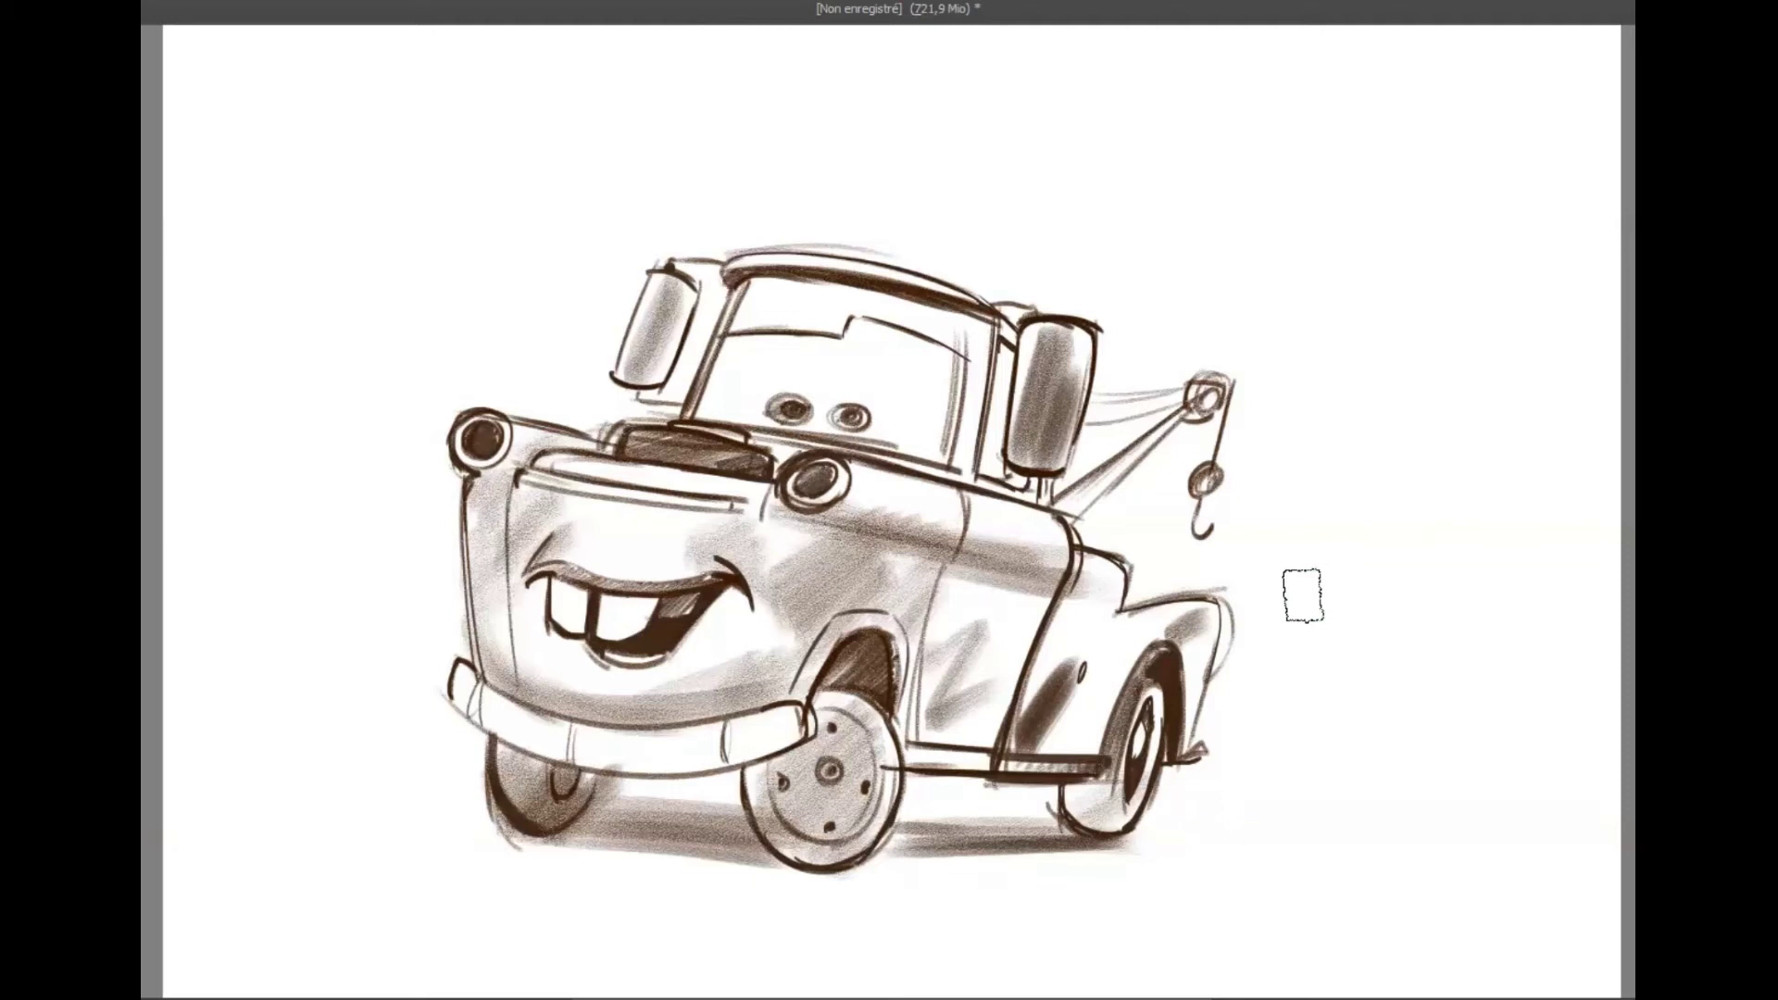
# - Clear the tow truck and rough in a race car's round cockpit, long pointed nose and smiling mouth in red
pyautogui.press('Delete')
pyautogui.moveTo(730, 352); pyautogui.dragTo(727, 457)
pyautogui.moveTo(785, 337); pyautogui.dragTo(767, 480)
pyautogui.moveTo(704, 380); pyautogui.dragTo(857, 386)
pyautogui.moveTo(711, 456)
pyautogui.mouseDown()
pyautogui.moveTo(875, 427)
pyautogui.moveTo(869, 446)
pyautogui.mouseUp()
pyautogui.moveTo(740, 464)
pyautogui.mouseDown()
pyautogui.moveTo(847, 434)
pyautogui.moveTo(955, 473)
pyautogui.moveTo(1086, 560)
pyautogui.mouseUp()
pyautogui.moveTo(1083, 554); pyautogui.dragTo(978, 636)
pyautogui.moveTo(727, 389)
pyautogui.mouseDown()
pyautogui.moveTo(638, 472)
pyautogui.moveTo(975, 667)
pyautogui.mouseUp()
pyautogui.moveTo(676, 542); pyautogui.dragTo(1082, 560)
pyautogui.moveTo(876, 538); pyautogui.dragTo(1079, 557)
pyautogui.moveTo(913, 598)
pyautogui.mouseDown()
pyautogui.moveTo(1074, 569)
pyautogui.moveTo(1037, 597)
pyautogui.mouseUp()
# - Rough in the race car's side pods with a rounded air intake beside the cockpit
pyautogui.moveTo(492, 433); pyautogui.dragTo(727, 413)
pyautogui.moveTo(524, 532); pyautogui.dragTo(736, 548)
pyautogui.moveTo(556, 417); pyautogui.dragTo(988, 486)
pyautogui.moveTo(472, 447)
pyautogui.mouseDown()
pyautogui.moveTo(727, 403)
pyautogui.moveTo(503, 557)
pyautogui.mouseUp()
pyautogui.moveTo(677, 452); pyautogui.dragTo(500, 533)
pyautogui.moveTo(925, 438); pyautogui.dragTo(988, 483)
# - Rough in the wide front wing beneath the nose with upturned end plates
pyautogui.moveTo(1152, 648); pyautogui.dragTo(656, 670)
pyautogui.moveTo(545, 662); pyautogui.dragTo(1267, 639)
pyautogui.moveTo(1233, 642); pyautogui.dragTo(580, 623)
pyautogui.moveTo(660, 523); pyautogui.dragTo(560, 660)
pyautogui.moveTo(653, 532); pyautogui.dragTo(588, 659)
pyautogui.moveTo(606, 616); pyautogui.dragTo(1165, 602)
pyautogui.moveTo(1172, 600); pyautogui.dragTo(1246, 635)
pyautogui.moveTo(1241, 639); pyautogui.dragTo(643, 654)
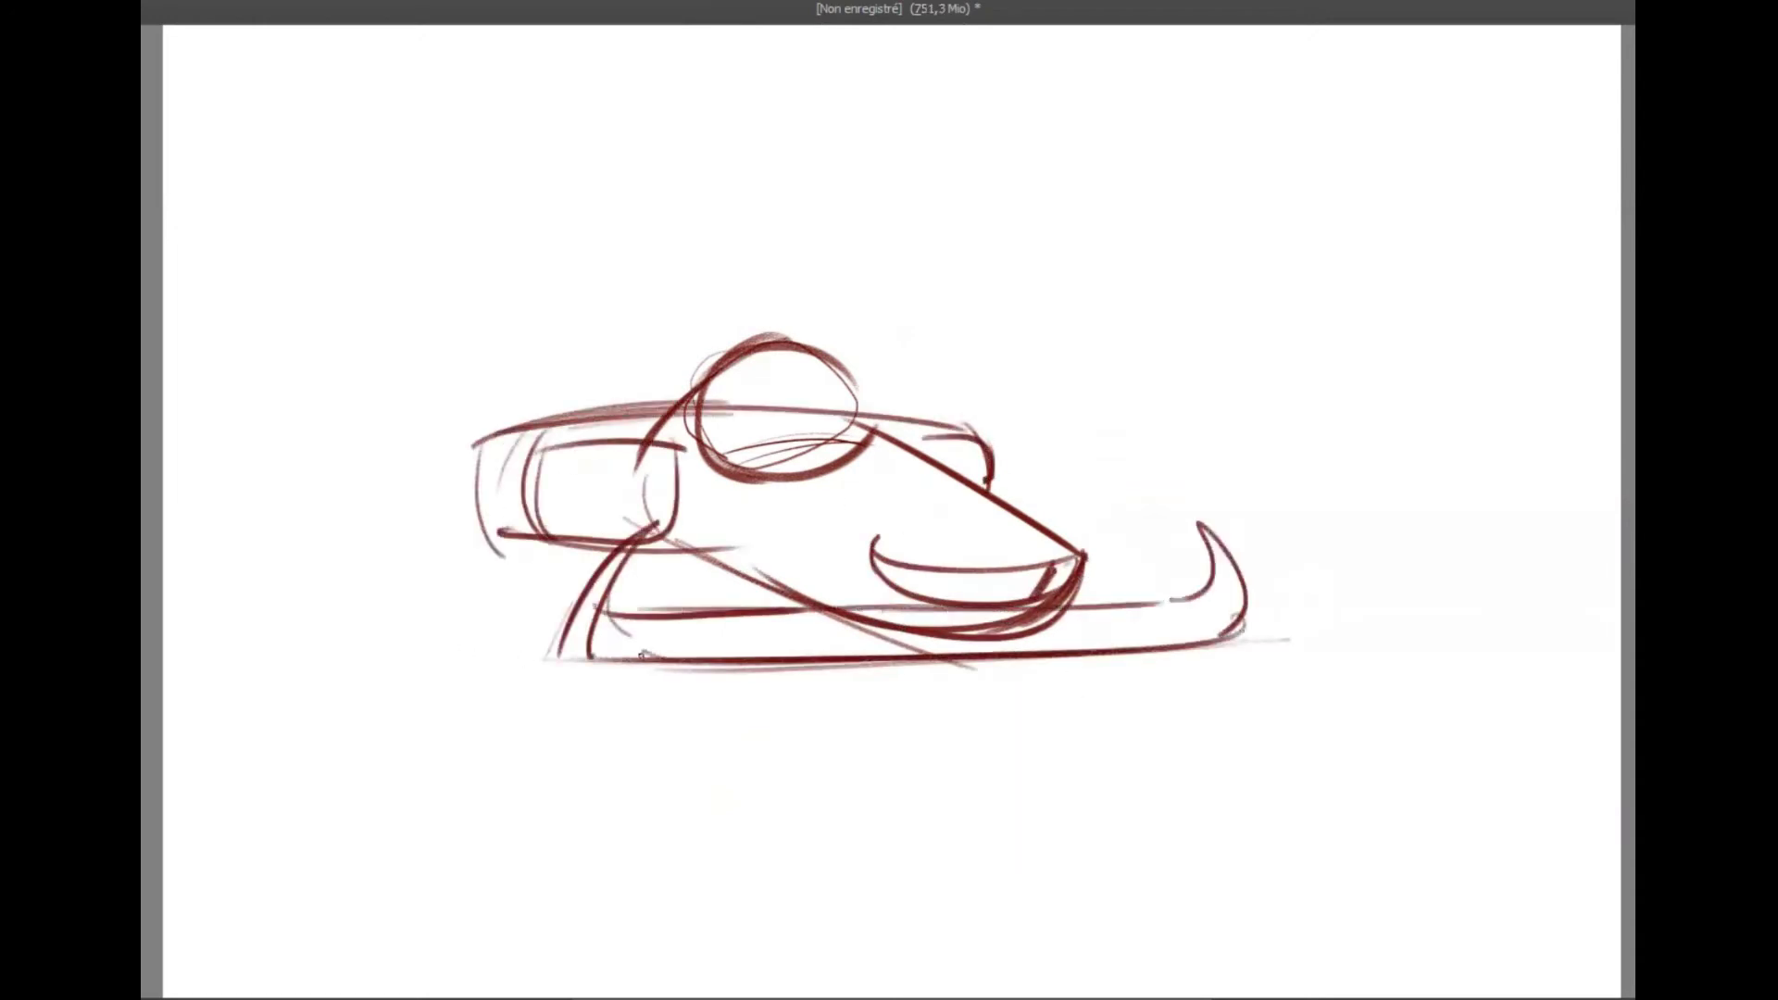
# - Rough in the front and rear wheels as narrow ellipses, joined by horizontal axle guide lines
pyautogui.moveTo(576, 463); pyautogui.dragTo(573, 653)
pyautogui.moveTo(1134, 454); pyautogui.dragTo(1139, 602)
pyautogui.moveTo(505, 459); pyautogui.dragTo(1149, 463)
pyautogui.moveTo(442, 393); pyautogui.dragTo(446, 584)
pyautogui.moveTo(540, 482); pyautogui.dragTo(541, 634)
pyautogui.moveTo(435, 398); pyautogui.dragTo(1000, 387)
pyautogui.moveTo(1019, 393); pyautogui.dragTo(1040, 464)
# - Rough in the rear wing with its end plates, and add guide lines for the front wing's base and the nose ridge
pyautogui.moveTo(494, 306); pyautogui.dragTo(498, 401)
pyautogui.moveTo(474, 300); pyautogui.dragTo(873, 315)
pyautogui.moveTo(870, 308); pyautogui.dragTo(883, 354)
pyautogui.moveTo(526, 339); pyautogui.dragTo(892, 348)
pyautogui.moveTo(917, 321); pyautogui.dragTo(909, 413)
pyautogui.moveTo(528, 648); pyautogui.dragTo(1244, 667)
pyautogui.moveTo(888, 463); pyautogui.dragTo(1085, 598)
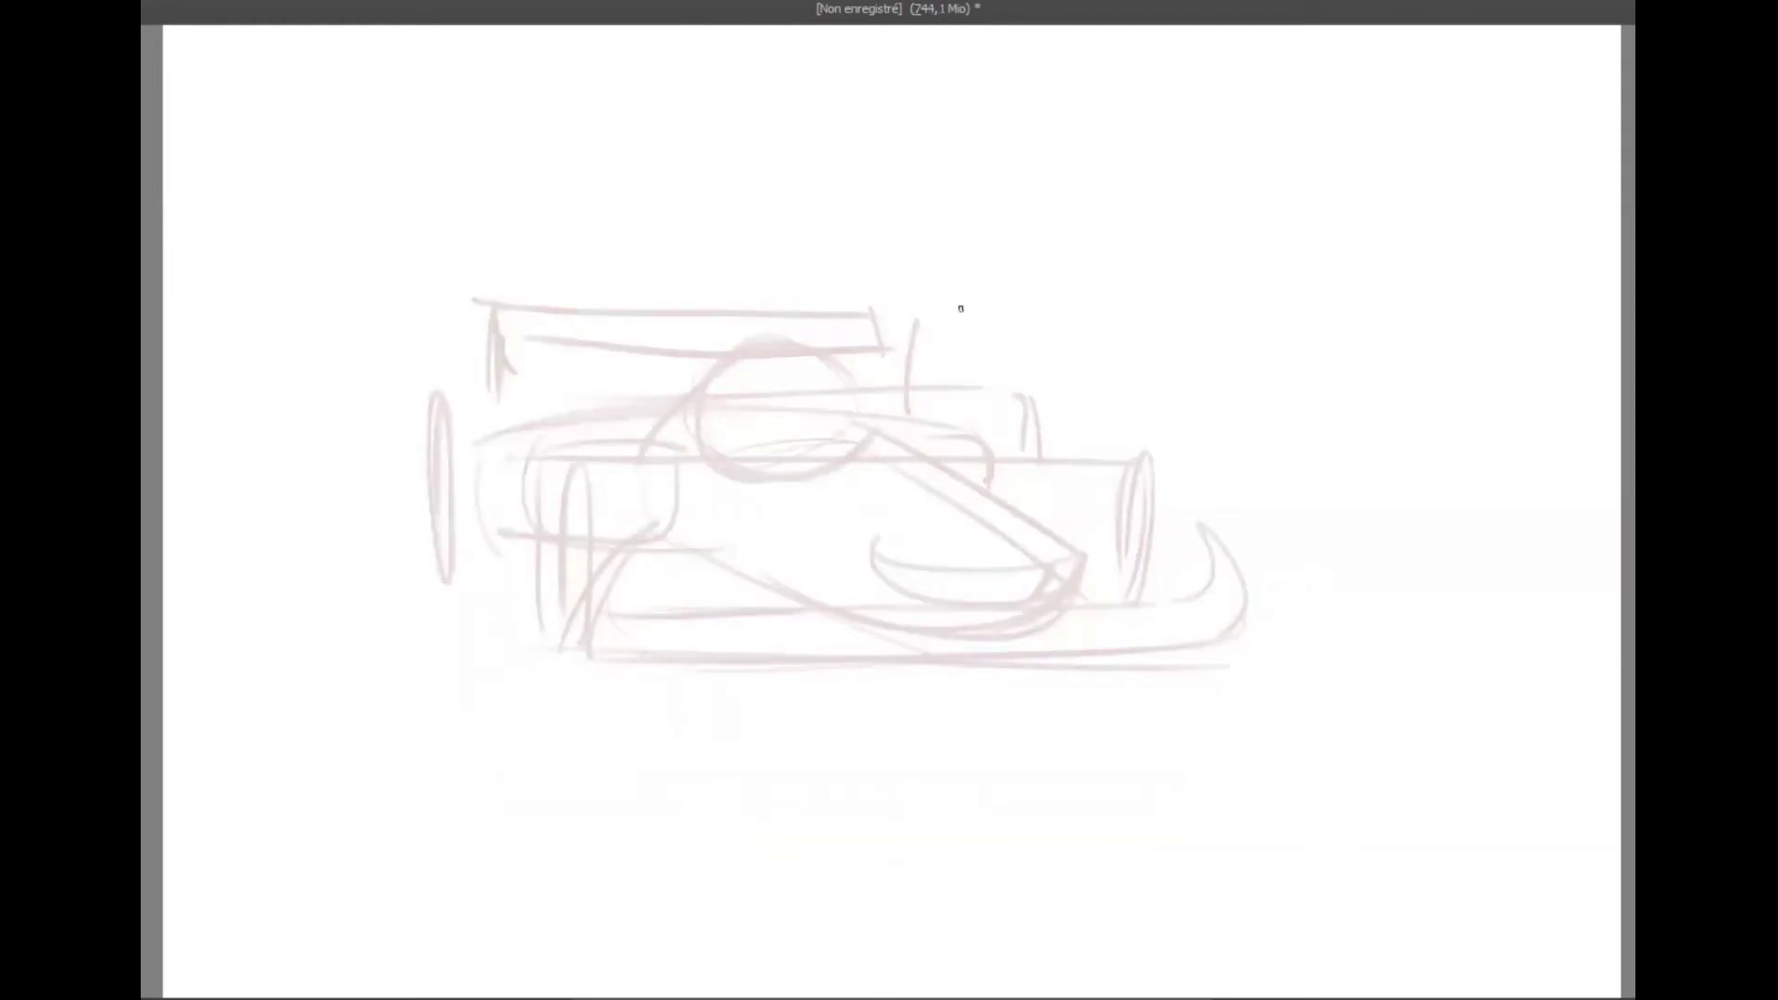
# - Draw the race car's visor, half-lidded eyes and toothy smile in dark red over the faded rough
pyautogui.moveTo(659, 414)
pyautogui.mouseDown()
pyautogui.moveTo(814, 342)
pyautogui.moveTo(860, 411)
pyautogui.mouseUp()
pyautogui.moveTo(708, 380)
pyautogui.mouseDown()
pyautogui.moveTo(700, 417)
pyautogui.moveTo(863, 423)
pyautogui.mouseUp()
pyautogui.moveTo(704, 413); pyautogui.dragTo(854, 410)
pyautogui.moveTo(706, 396); pyautogui.dragTo(840, 384)
pyautogui.moveTo(704, 385)
pyautogui.mouseDown()
pyautogui.moveTo(774, 359)
pyautogui.moveTo(841, 372)
pyautogui.mouseUp()
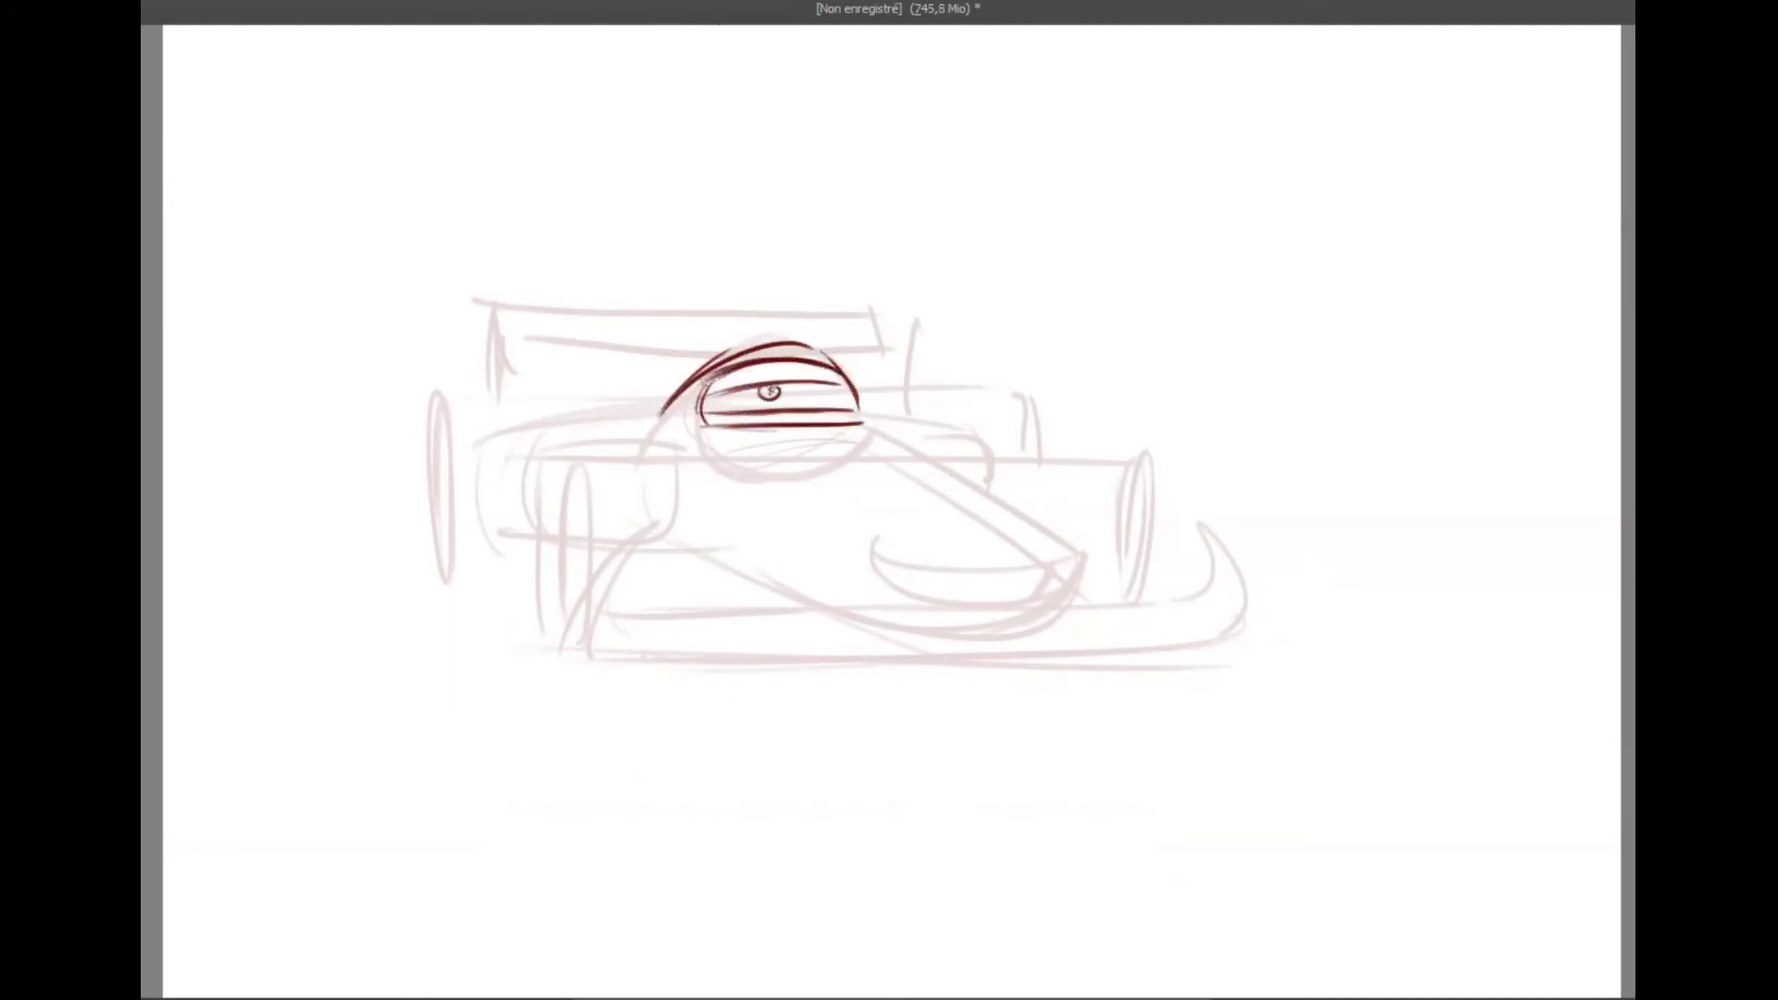
pyautogui.moveTo(872, 539)
pyautogui.mouseDown()
pyautogui.moveTo(905, 564)
pyautogui.moveTo(1074, 564)
pyautogui.mouseUp()
pyautogui.moveTo(872, 541)
pyautogui.mouseDown()
pyautogui.moveTo(878, 566)
pyautogui.moveTo(1067, 582)
pyautogui.moveTo(1045, 597)
pyautogui.mouseUp()
pyautogui.moveTo(877, 561)
pyautogui.mouseDown()
pyautogui.moveTo(968, 583)
pyautogui.moveTo(1065, 576)
pyautogui.mouseUp()
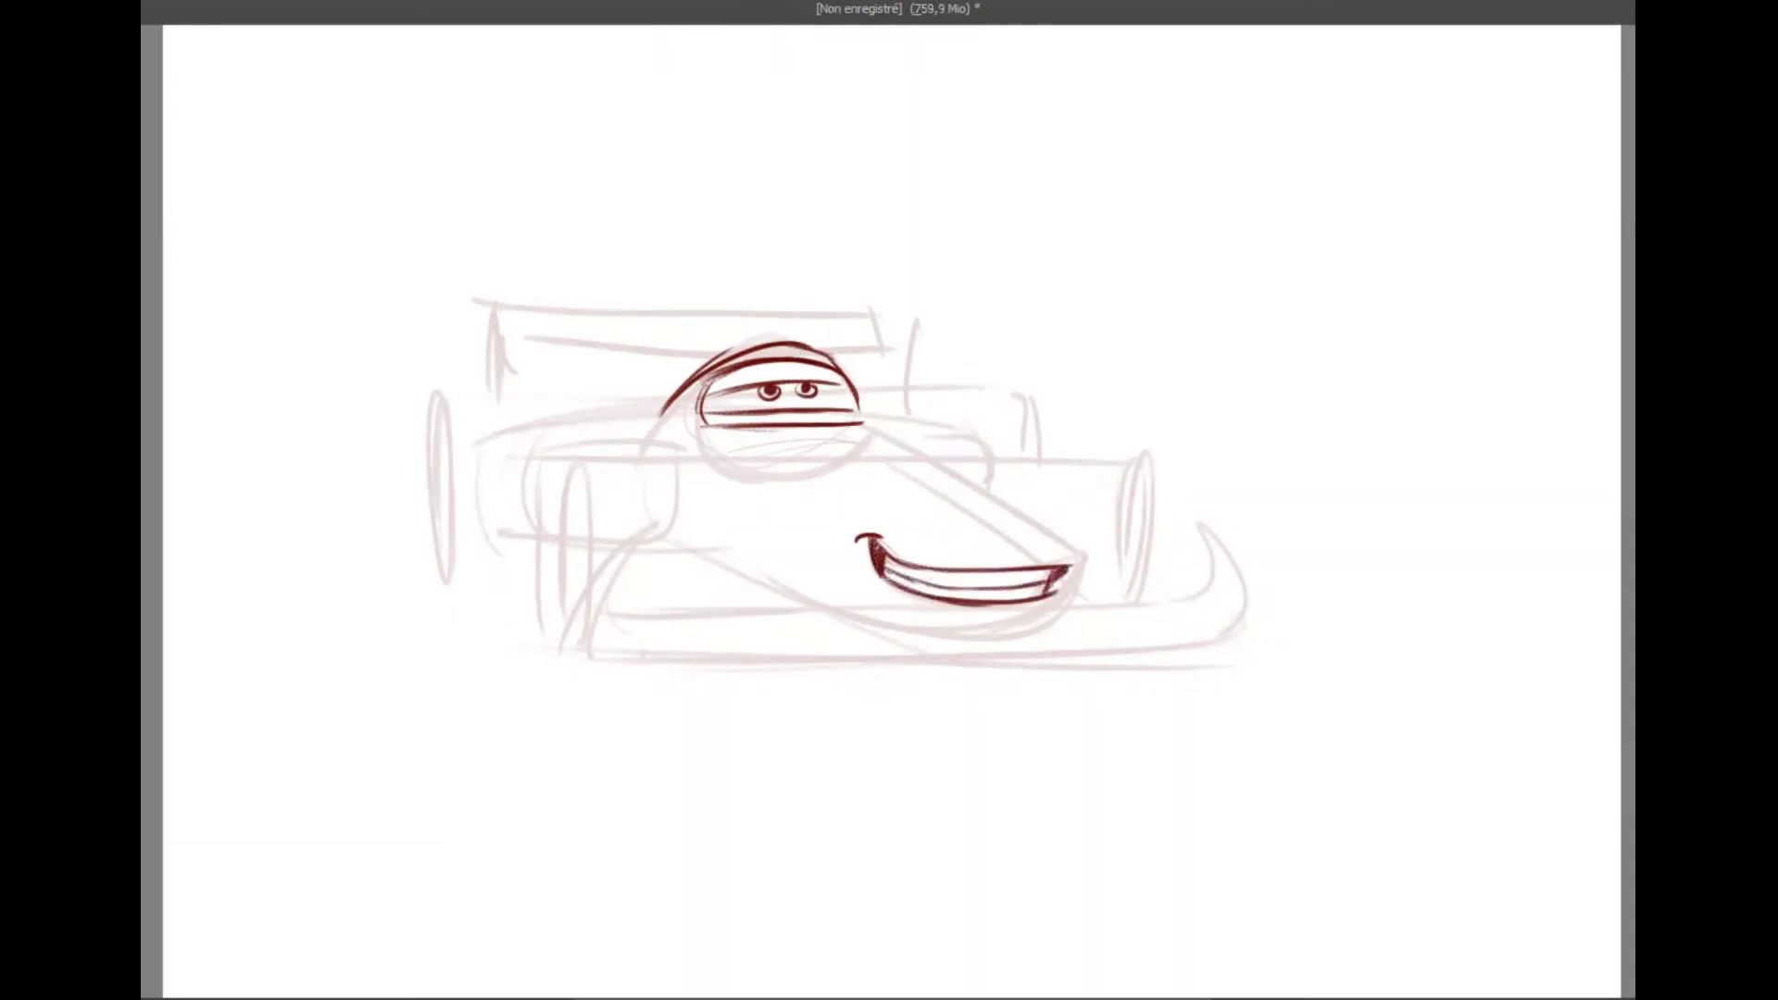
pyautogui.moveTo(899, 553); pyautogui.dragTo(1076, 559)
# - Outline the nose, cockpit base and near side curve, and draw the shaded air scoop with a small fin above it
pyautogui.moveTo(866, 422); pyautogui.dragTo(1107, 585)
pyautogui.hotkey('ctrl', 'z')
pyautogui.moveTo(866, 421)
pyautogui.mouseDown()
pyautogui.moveTo(1079, 593)
pyautogui.moveTo(1030, 630)
pyautogui.mouseUp()
pyautogui.moveTo(655, 431)
pyautogui.mouseDown()
pyautogui.moveTo(884, 524)
pyautogui.moveTo(881, 428)
pyautogui.mouseUp()
pyautogui.moveTo(769, 302); pyautogui.dragTo(744, 347)
pyautogui.moveTo(770, 301); pyautogui.dragTo(792, 342)
pyautogui.moveTo(758, 343)
pyautogui.mouseDown()
pyautogui.moveTo(778, 341)
pyautogui.moveTo(719, 357)
pyautogui.mouseUp()
pyautogui.moveTo(731, 292); pyautogui.dragTo(803, 291)
pyautogui.moveTo(688, 435); pyautogui.dragTo(748, 570)
# - Draw the near front wheel with its narrow rim ellipse and the suspension arms connecting it to the nose
pyautogui.moveTo(562, 458)
pyautogui.mouseDown()
pyautogui.moveTo(542, 634)
pyautogui.moveTo(559, 598)
pyautogui.mouseUp()
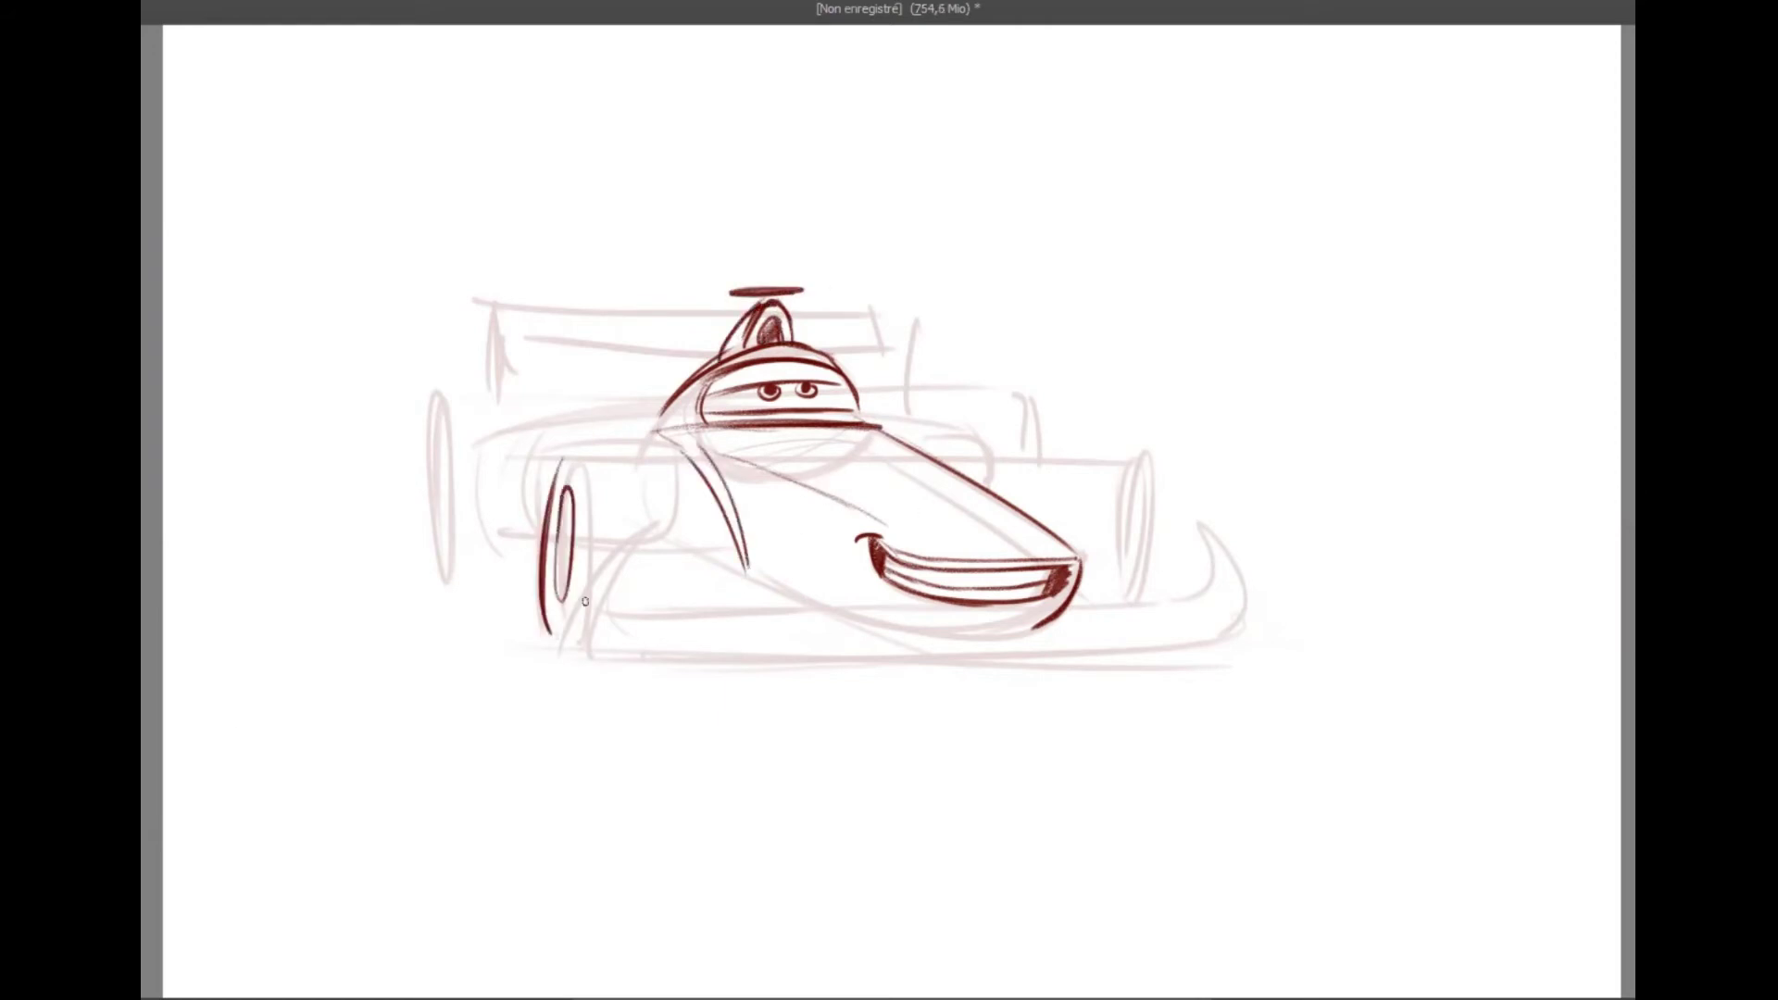
pyautogui.moveTo(556, 458); pyautogui.dragTo(673, 523)
pyautogui.moveTo(659, 463); pyautogui.dragTo(672, 551)
pyautogui.moveTo(552, 458)
pyautogui.mouseDown()
pyautogui.moveTo(539, 639)
pyautogui.moveTo(597, 639)
pyautogui.mouseUp()
pyautogui.moveTo(776, 501); pyautogui.dragTo(682, 550)
pyautogui.moveTo(746, 500)
pyautogui.mouseDown()
pyautogui.moveTo(669, 509)
pyautogui.moveTo(737, 554)
pyautogui.mouseUp()
# - Outline the front wing with its pointed end plates and upper edge, and draw the far front wheel behind it
pyautogui.moveTo(660, 458)
pyautogui.mouseDown()
pyautogui.moveTo(674, 548)
pyautogui.moveTo(598, 618)
pyautogui.moveTo(695, 663)
pyautogui.moveTo(1157, 648)
pyautogui.moveTo(1274, 618)
pyautogui.mouseUp()
pyautogui.moveTo(646, 537)
pyautogui.mouseDown()
pyautogui.moveTo(609, 613)
pyautogui.moveTo(641, 660)
pyautogui.mouseUp()
pyautogui.moveTo(630, 586); pyautogui.dragTo(816, 606)
pyautogui.moveTo(732, 563)
pyautogui.mouseDown()
pyautogui.moveTo(937, 629)
pyautogui.moveTo(1030, 630)
pyautogui.moveTo(1076, 593)
pyautogui.moveTo(1209, 574)
pyautogui.moveTo(1206, 524)
pyautogui.mouseUp()
pyautogui.moveTo(1207, 526)
pyautogui.mouseDown()
pyautogui.moveTo(1262, 617)
pyautogui.moveTo(1232, 631)
pyautogui.mouseUp()
pyautogui.moveTo(1079, 594); pyautogui.dragTo(1202, 575)
pyautogui.moveTo(632, 588); pyautogui.dragTo(787, 593)
pyautogui.moveTo(1077, 594); pyautogui.dragTo(1102, 588)
pyautogui.moveTo(1031, 446)
pyautogui.mouseDown()
pyautogui.moveTo(1017, 505)
pyautogui.moveTo(1160, 519)
pyautogui.moveTo(1149, 593)
pyautogui.mouseUp()
pyautogui.moveTo(1045, 452); pyautogui.dragTo(1037, 521)
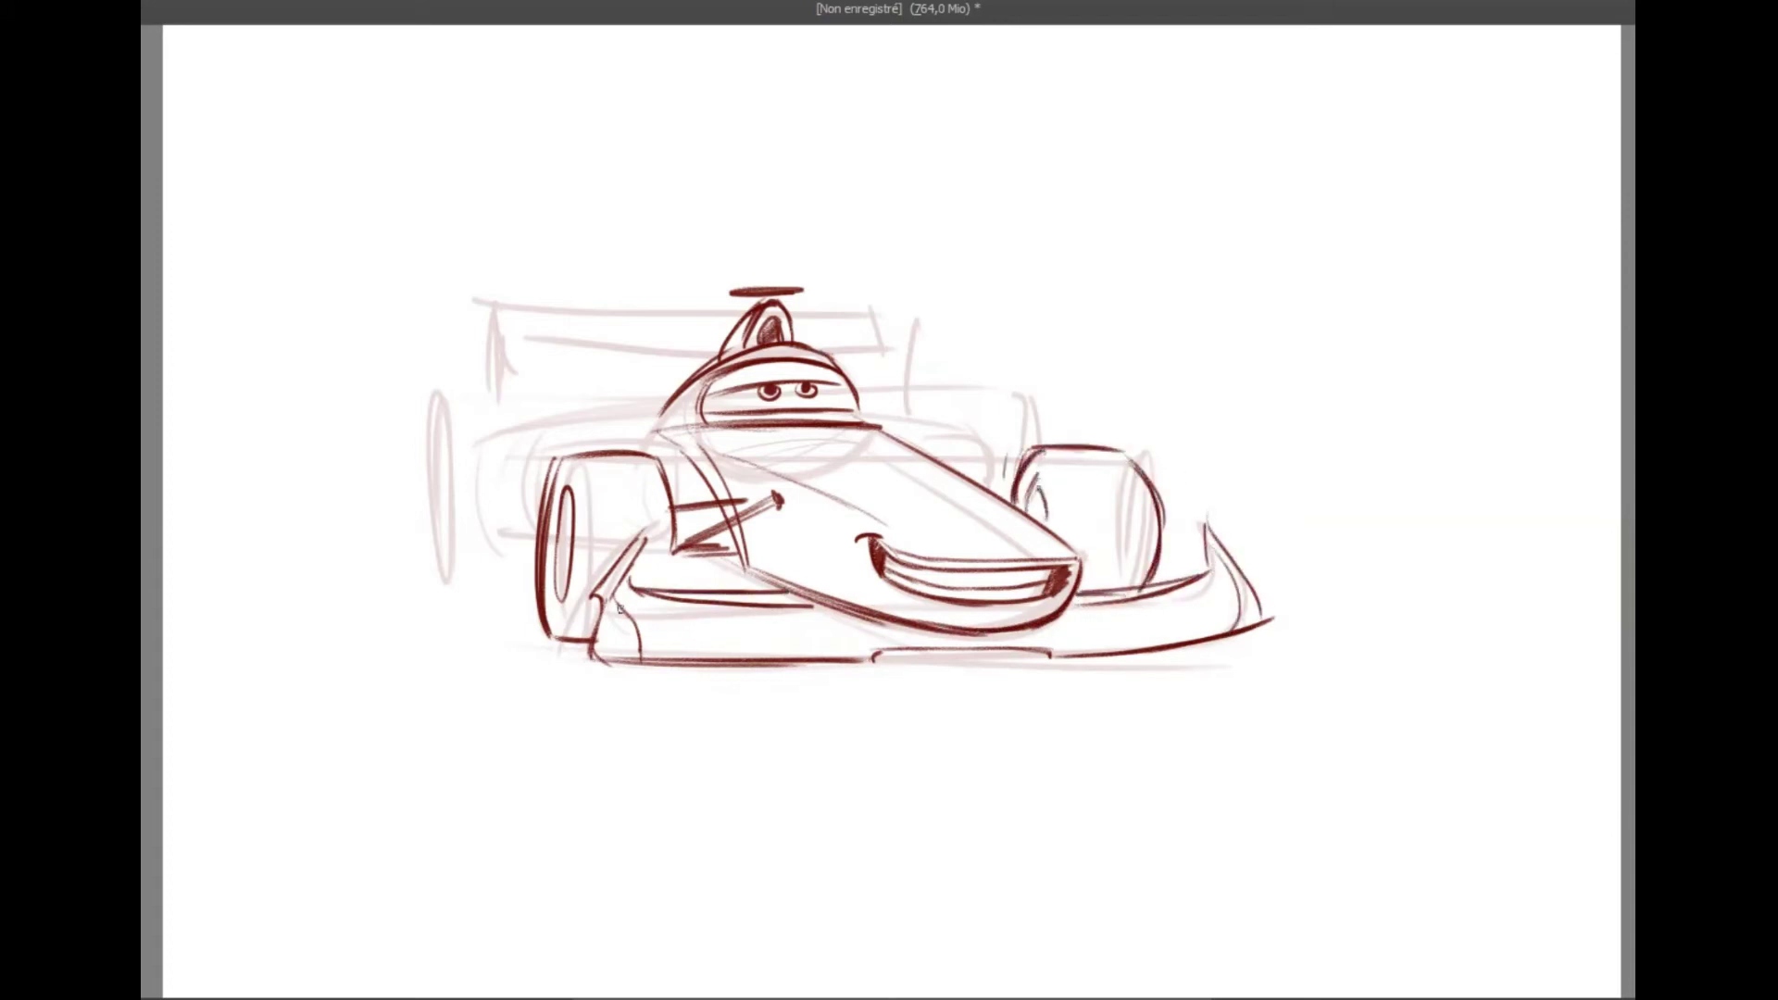
# - Outline both side pods and fill their air intakes behind the front wheels with dark hatching
pyautogui.moveTo(482, 444)
pyautogui.mouseDown()
pyautogui.moveTo(537, 581)
pyautogui.moveTo(634, 413)
pyautogui.mouseUp()
pyautogui.moveTo(511, 434); pyautogui.dragTo(676, 411)
pyautogui.moveTo(828, 414); pyautogui.dragTo(1001, 483)
pyautogui.moveTo(542, 458); pyautogui.dragTo(533, 545)
pyautogui.moveTo(550, 452)
pyautogui.mouseDown()
pyautogui.moveTo(678, 440)
pyautogui.moveTo(675, 501)
pyautogui.mouseUp()
pyautogui.moveTo(567, 454); pyautogui.dragTo(669, 445)
pyautogui.moveTo(659, 452); pyautogui.dragTo(676, 506)
pyautogui.moveTo(912, 454); pyautogui.dragTo(976, 441)
pyautogui.moveTo(933, 463); pyautogui.dragTo(985, 482)
# - Draw the near rear wheel with its rim, and shade the tires and the underside of the nose
pyautogui.moveTo(437, 394); pyautogui.dragTo(444, 556)
pyautogui.moveTo(448, 445); pyautogui.dragTo(450, 528)
pyautogui.moveTo(439, 401)
pyautogui.mouseDown()
pyautogui.moveTo(497, 393)
pyautogui.moveTo(532, 424)
pyautogui.mouseUp()
pyautogui.moveTo(443, 562); pyautogui.dragTo(523, 574)
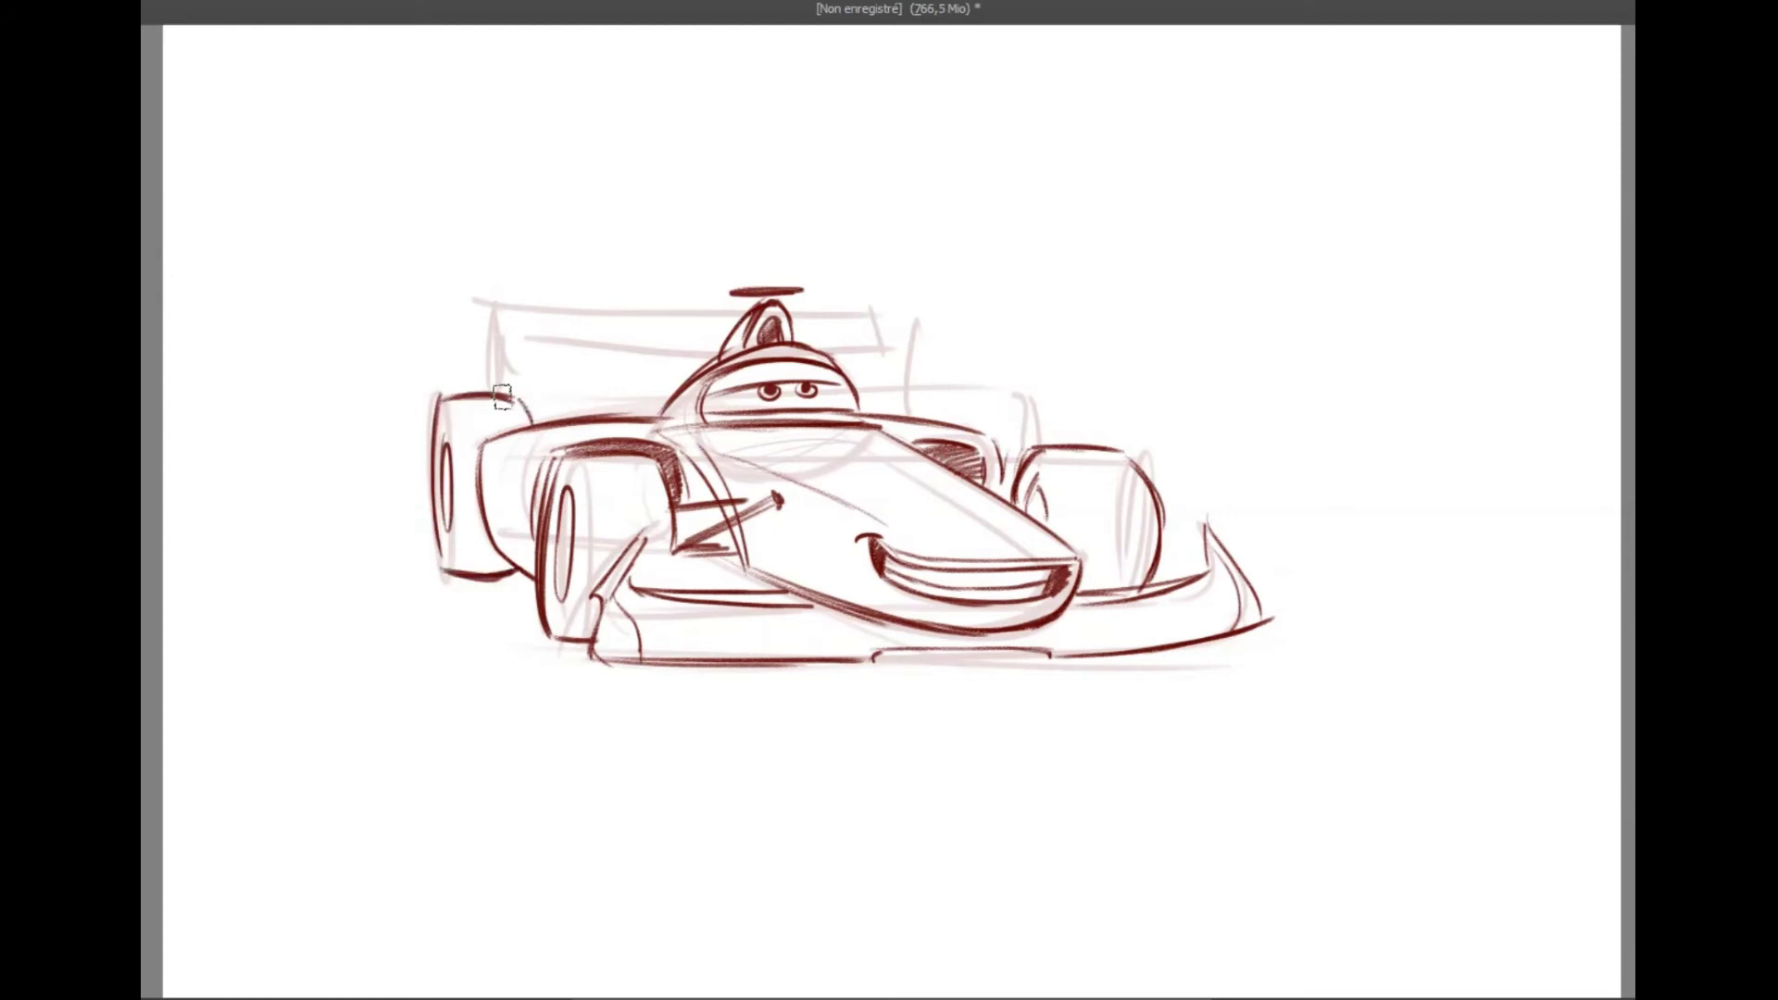
pyautogui.moveTo(461, 427); pyautogui.dragTo(467, 565)
pyautogui.moveTo(454, 463)
pyautogui.mouseDown()
pyautogui.moveTo(583, 481)
pyautogui.moveTo(659, 565)
pyautogui.mouseUp()
pyautogui.moveTo(1047, 463); pyautogui.dragTo(1144, 593)
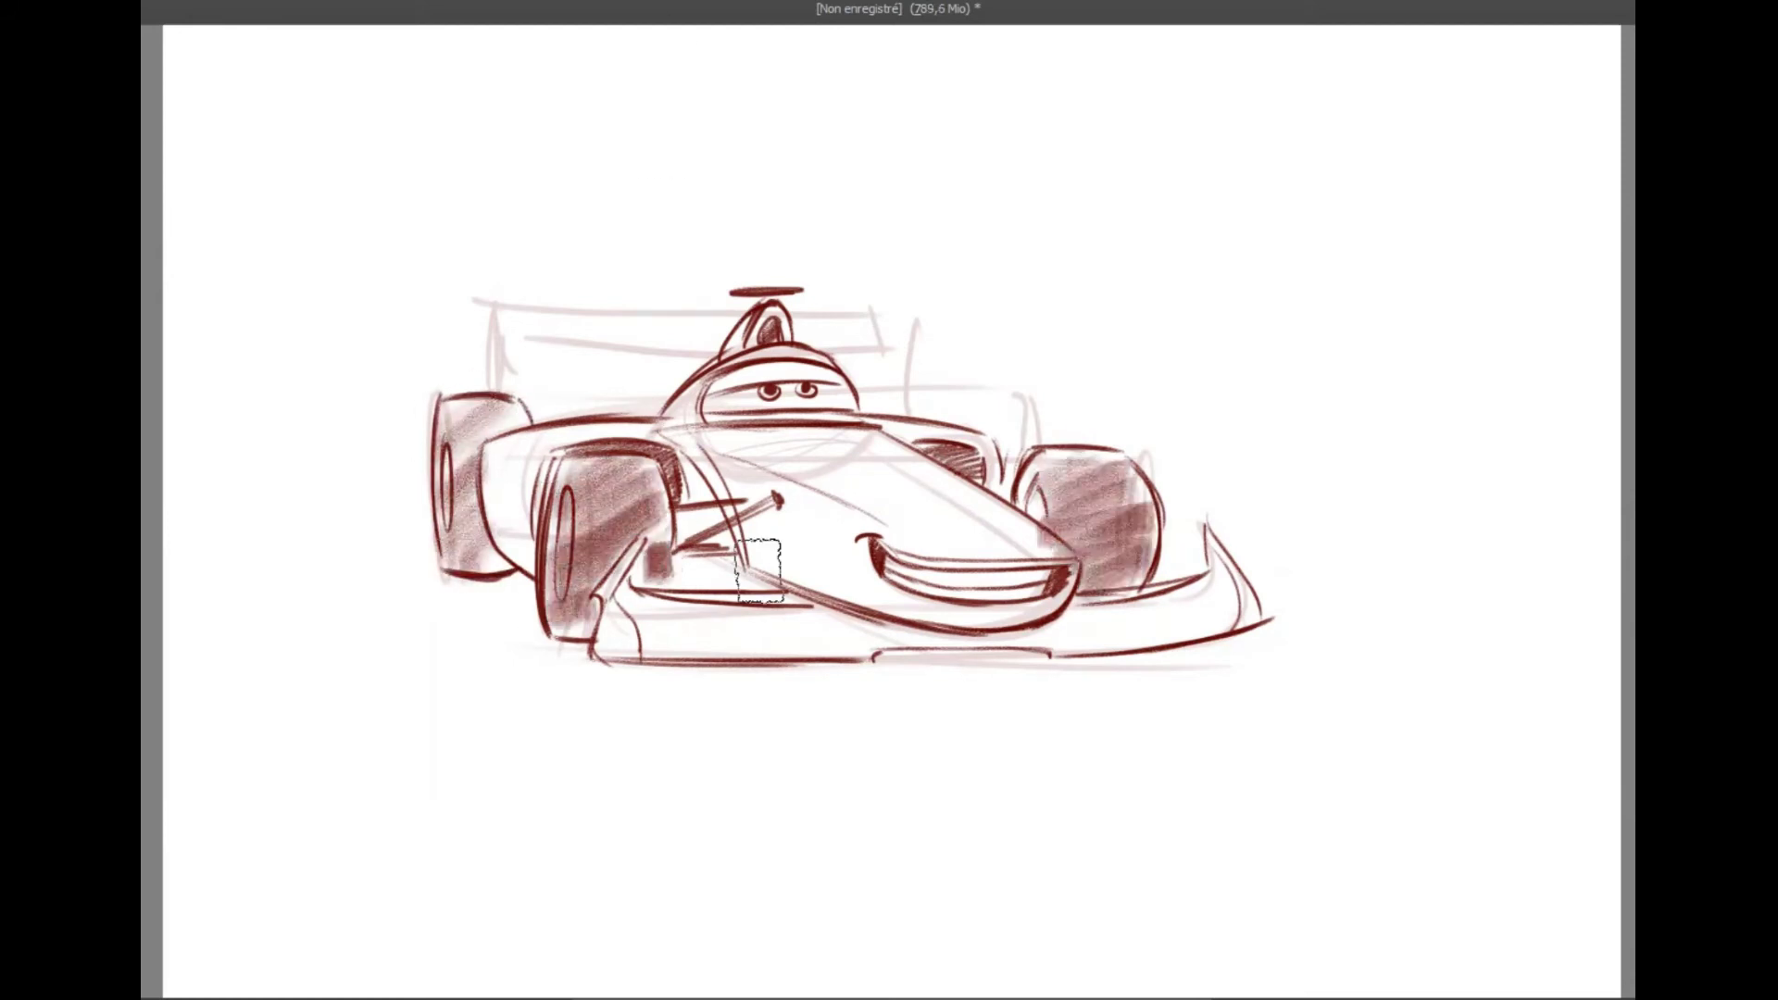
pyautogui.moveTo(759, 570); pyautogui.dragTo(1037, 607)
# - Draw the rear wing with its end plates and central supports, and darken the body line behind the cockpit
pyautogui.moveTo(495, 304); pyautogui.dragTo(517, 349)
pyautogui.moveTo(488, 299); pyautogui.dragTo(746, 308)
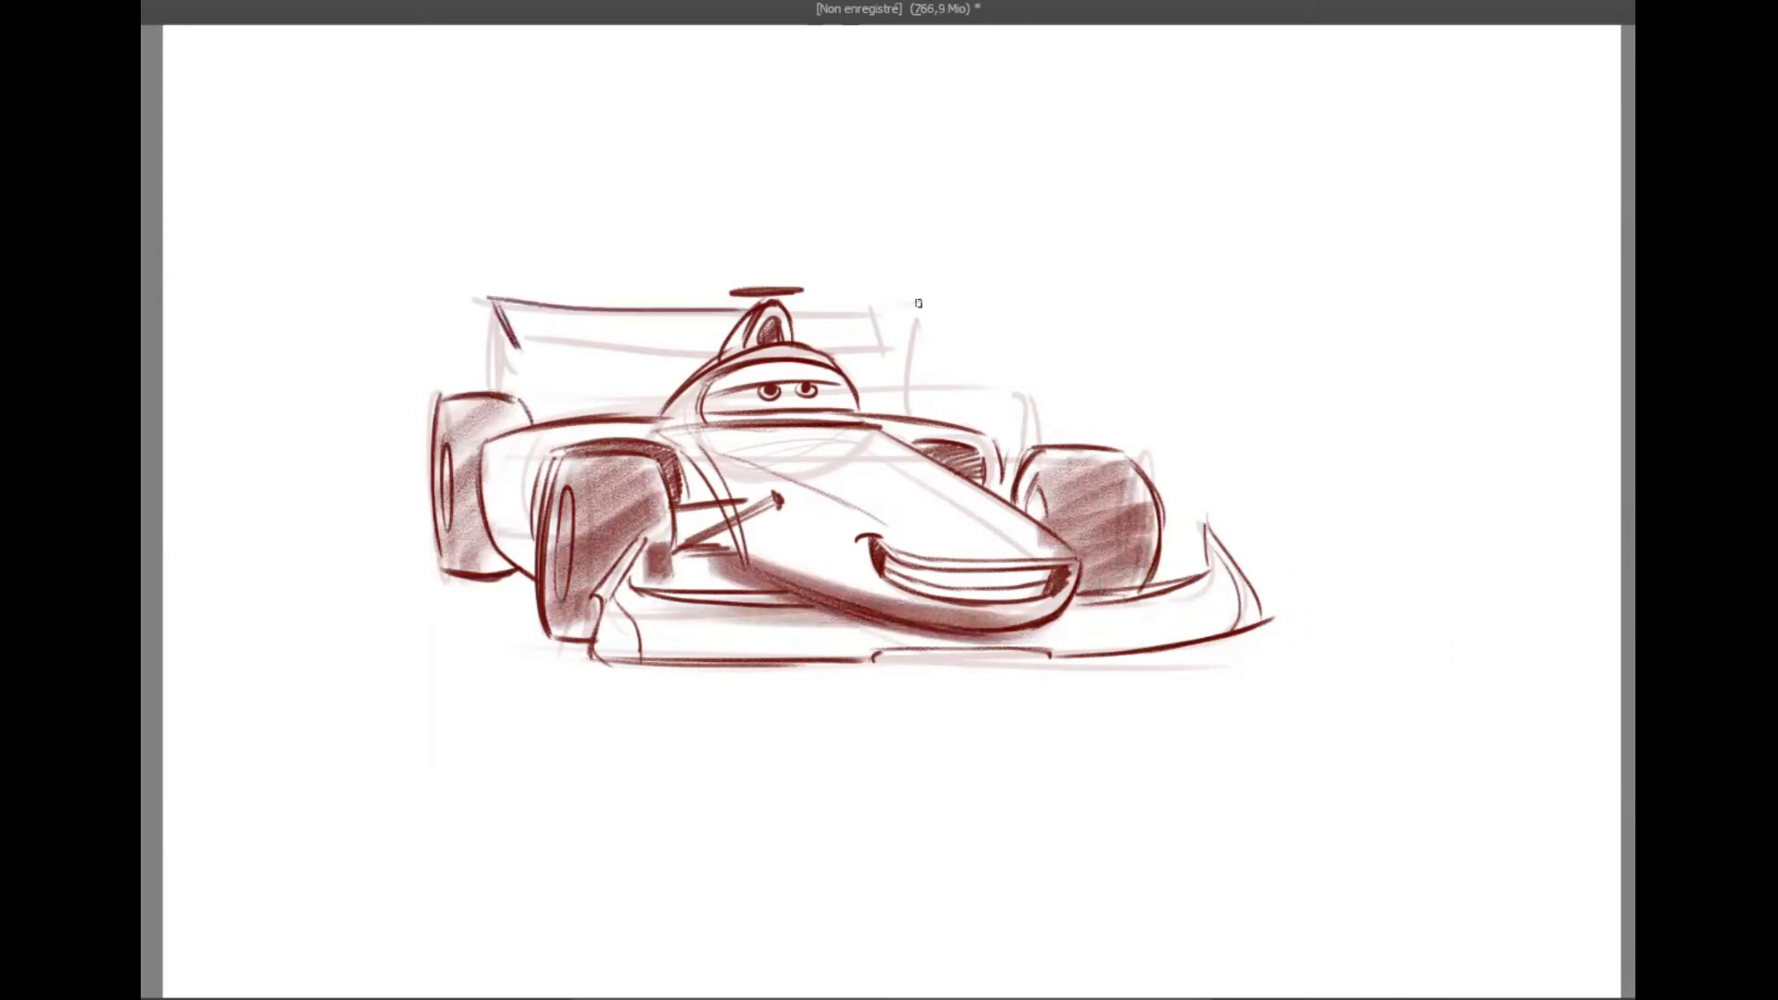
pyautogui.moveTo(514, 350); pyautogui.dragTo(926, 350)
pyautogui.moveTo(495, 289); pyautogui.dragTo(515, 413)
pyautogui.moveTo(912, 308); pyautogui.dragTo(904, 409)
pyautogui.moveTo(628, 356); pyautogui.dragTo(636, 413)
pyautogui.moveTo(641, 360); pyautogui.dragTo(641, 409)
pyautogui.moveTo(679, 358); pyautogui.dragTo(676, 393)
pyautogui.moveTo(539, 422)
pyautogui.mouseDown()
pyautogui.moveTo(676, 405)
pyautogui.moveTo(624, 409)
pyautogui.mouseUp()
pyautogui.moveTo(659, 421); pyautogui.dragTo(719, 370)
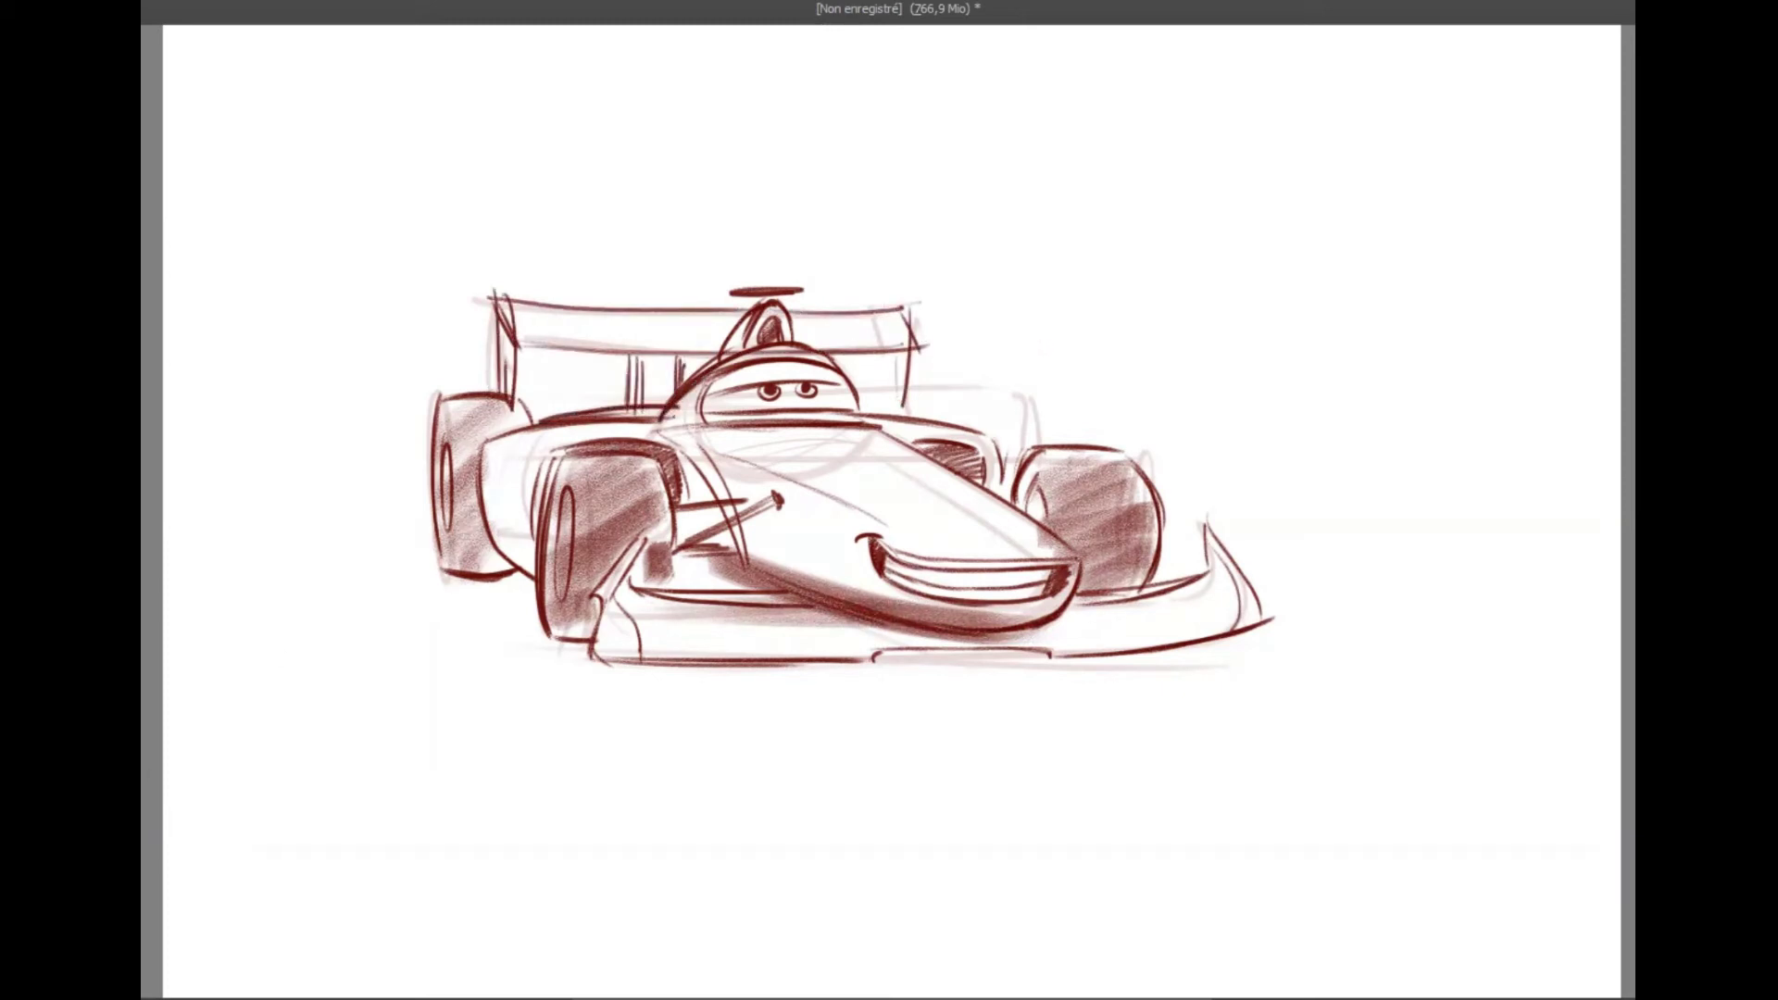
# - Reinforce the side pod, cockpit and nose-tip edges, and add front wing creases, nose markings and an oval number patch
pyautogui.moveTo(489, 443); pyautogui.dragTo(535, 514)
pyautogui.moveTo(852, 389)
pyautogui.mouseDown()
pyautogui.moveTo(922, 452)
pyautogui.moveTo(861, 419)
pyautogui.mouseUp()
pyautogui.moveTo(1057, 543); pyautogui.dragTo(1076, 584)
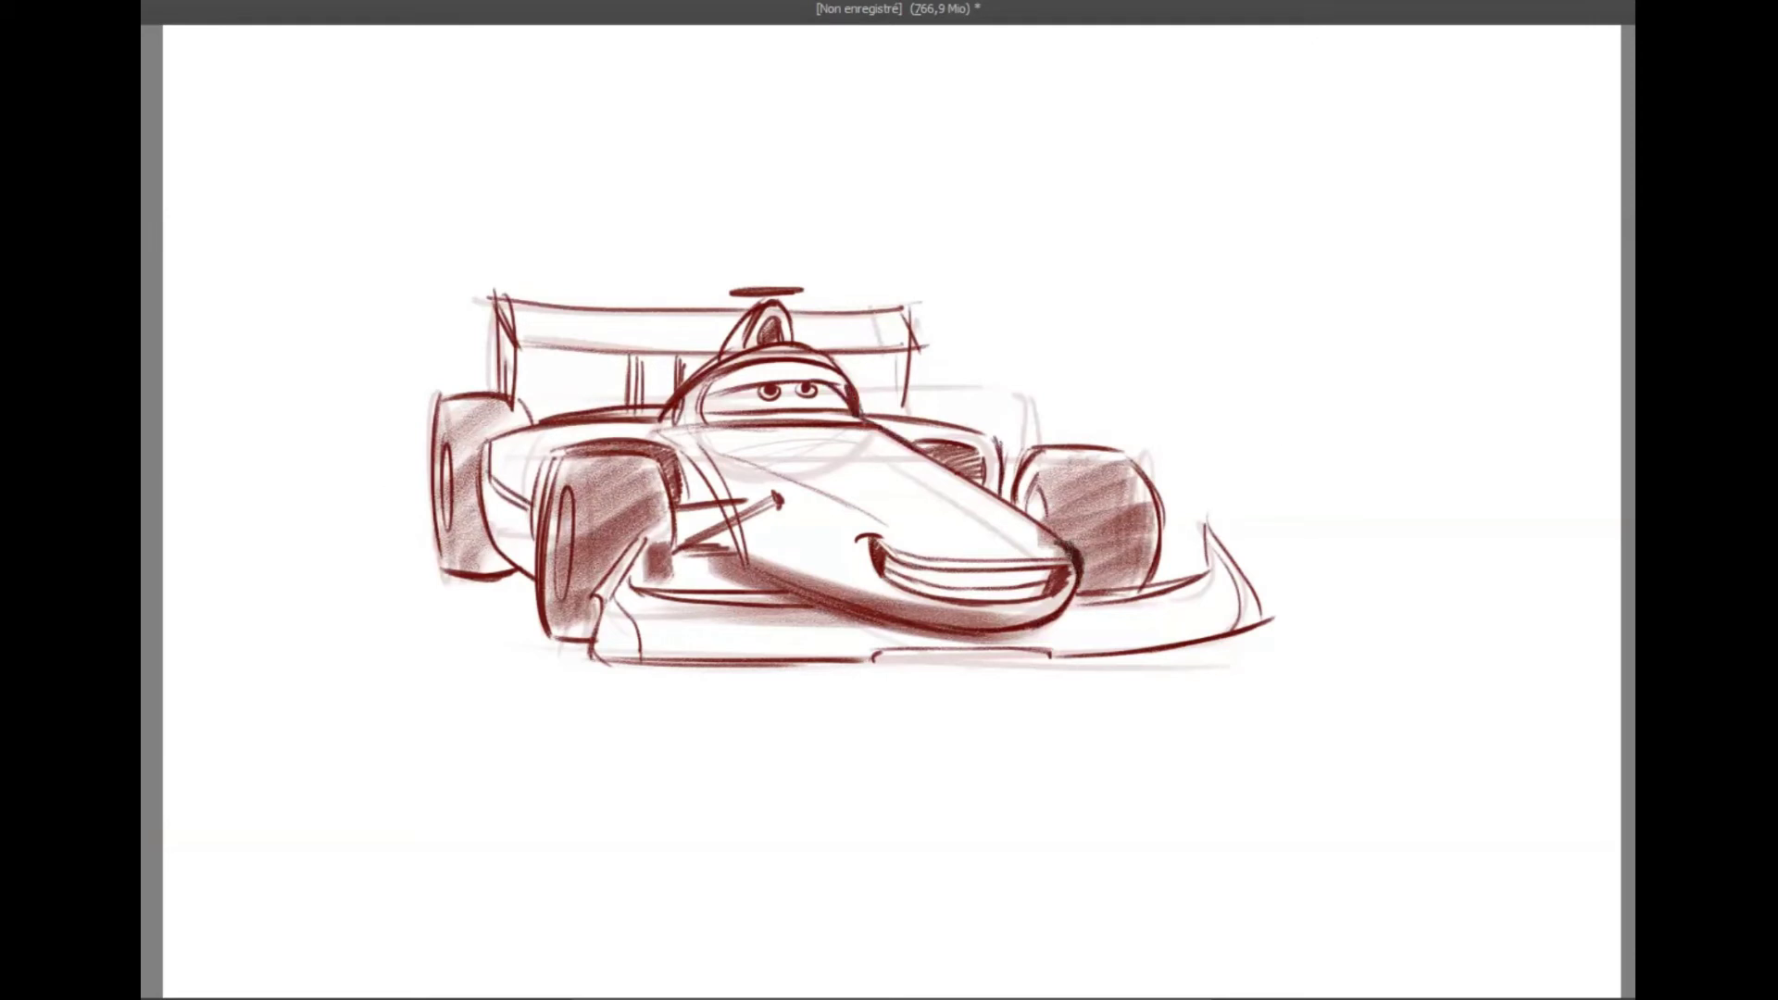
pyautogui.moveTo(668, 657); pyautogui.dragTo(808, 606)
pyautogui.moveTo(1071, 610); pyautogui.dragTo(1208, 627)
pyautogui.moveTo(1017, 507); pyautogui.dragTo(866, 489)
pyautogui.moveTo(659, 433); pyautogui.dragTo(734, 424)
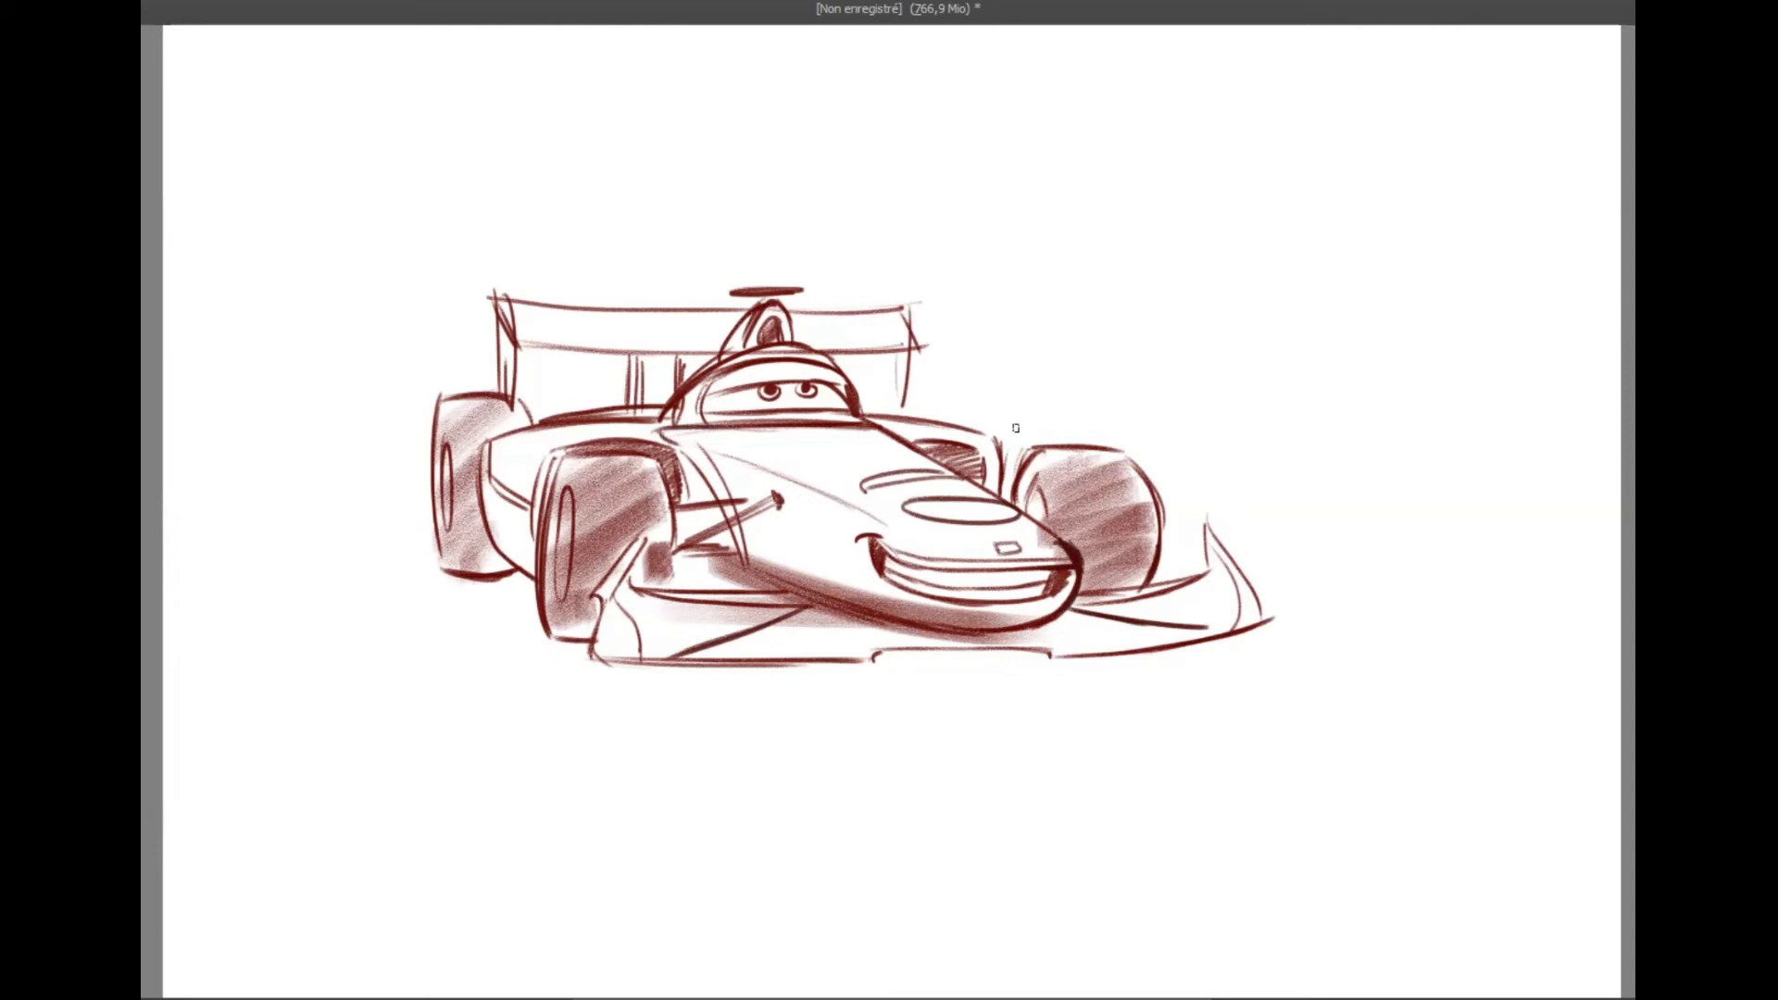
# - Clear the race car and rough in a new character's boxy cab with a curved roof in thin dark lines
pyautogui.press('Delete')
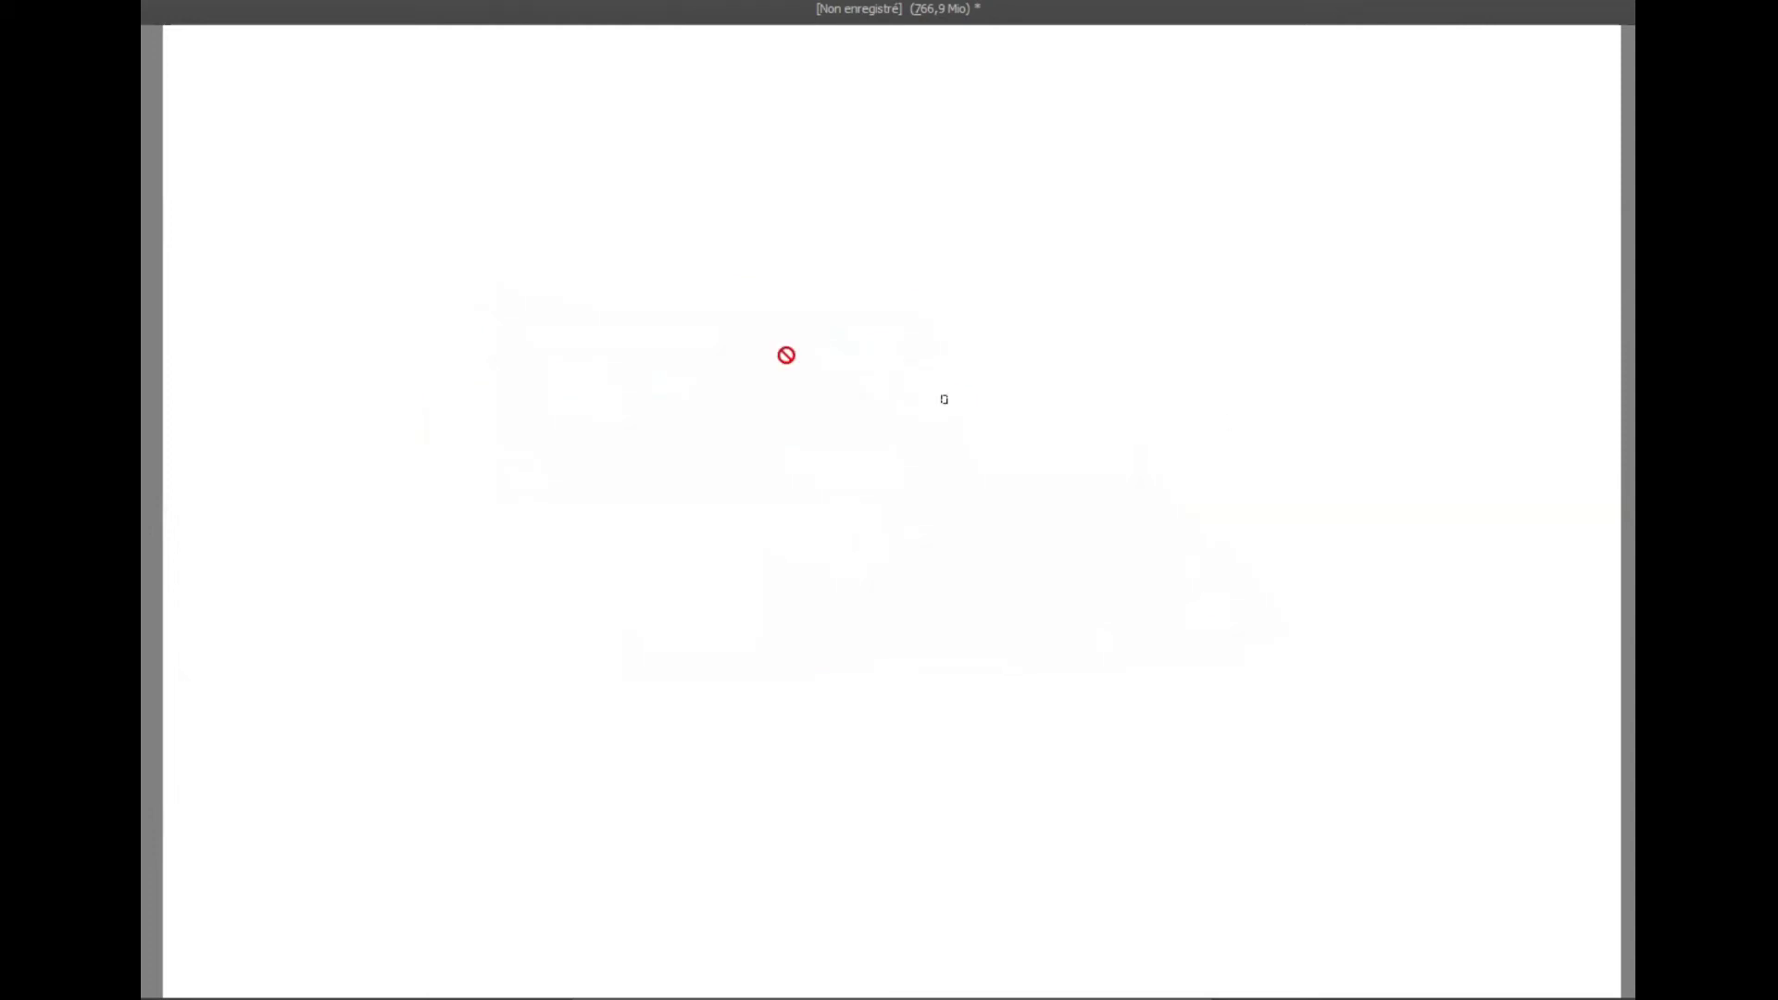
pyautogui.moveTo(658, 274); pyautogui.dragTo(616, 480)
pyautogui.moveTo(665, 269)
pyautogui.mouseDown()
pyautogui.moveTo(893, 259)
pyautogui.moveTo(955, 530)
pyautogui.mouseUp()
pyautogui.moveTo(619, 500)
pyautogui.mouseDown()
pyautogui.moveTo(639, 535)
pyautogui.moveTo(949, 535)
pyautogui.mouseUp()
pyautogui.moveTo(663, 266); pyautogui.dragTo(708, 523)
# - Sketch the cab's windshield frame with slanted angry brows and eyes inside it
pyautogui.moveTo(746, 324); pyautogui.dragTo(737, 459)
pyautogui.moveTo(725, 294); pyautogui.dragTo(977, 307)
pyautogui.moveTo(746, 341); pyautogui.dragTo(893, 390)
pyautogui.moveTo(896, 387); pyautogui.dragTo(963, 331)
# - Rough in the rounded hood and face below the cab with two round headlights, a frowning mouth and the near fender line
pyautogui.moveTo(724, 400)
pyautogui.mouseDown()
pyautogui.moveTo(943, 380)
pyautogui.moveTo(931, 423)
pyautogui.moveTo(1026, 635)
pyautogui.mouseUp()
pyautogui.moveTo(736, 520)
pyautogui.mouseDown()
pyautogui.moveTo(794, 470)
pyautogui.moveTo(776, 489)
pyautogui.mouseUp()
pyautogui.moveTo(1074, 482); pyautogui.dragTo(1075, 526)
pyautogui.moveTo(909, 607)
pyautogui.mouseDown()
pyautogui.moveTo(1000, 625)
pyautogui.moveTo(854, 636)
pyautogui.mouseUp()
pyautogui.moveTo(685, 500)
pyautogui.mouseDown()
pyautogui.moveTo(746, 641)
pyautogui.moveTo(1037, 547)
pyautogui.mouseUp()
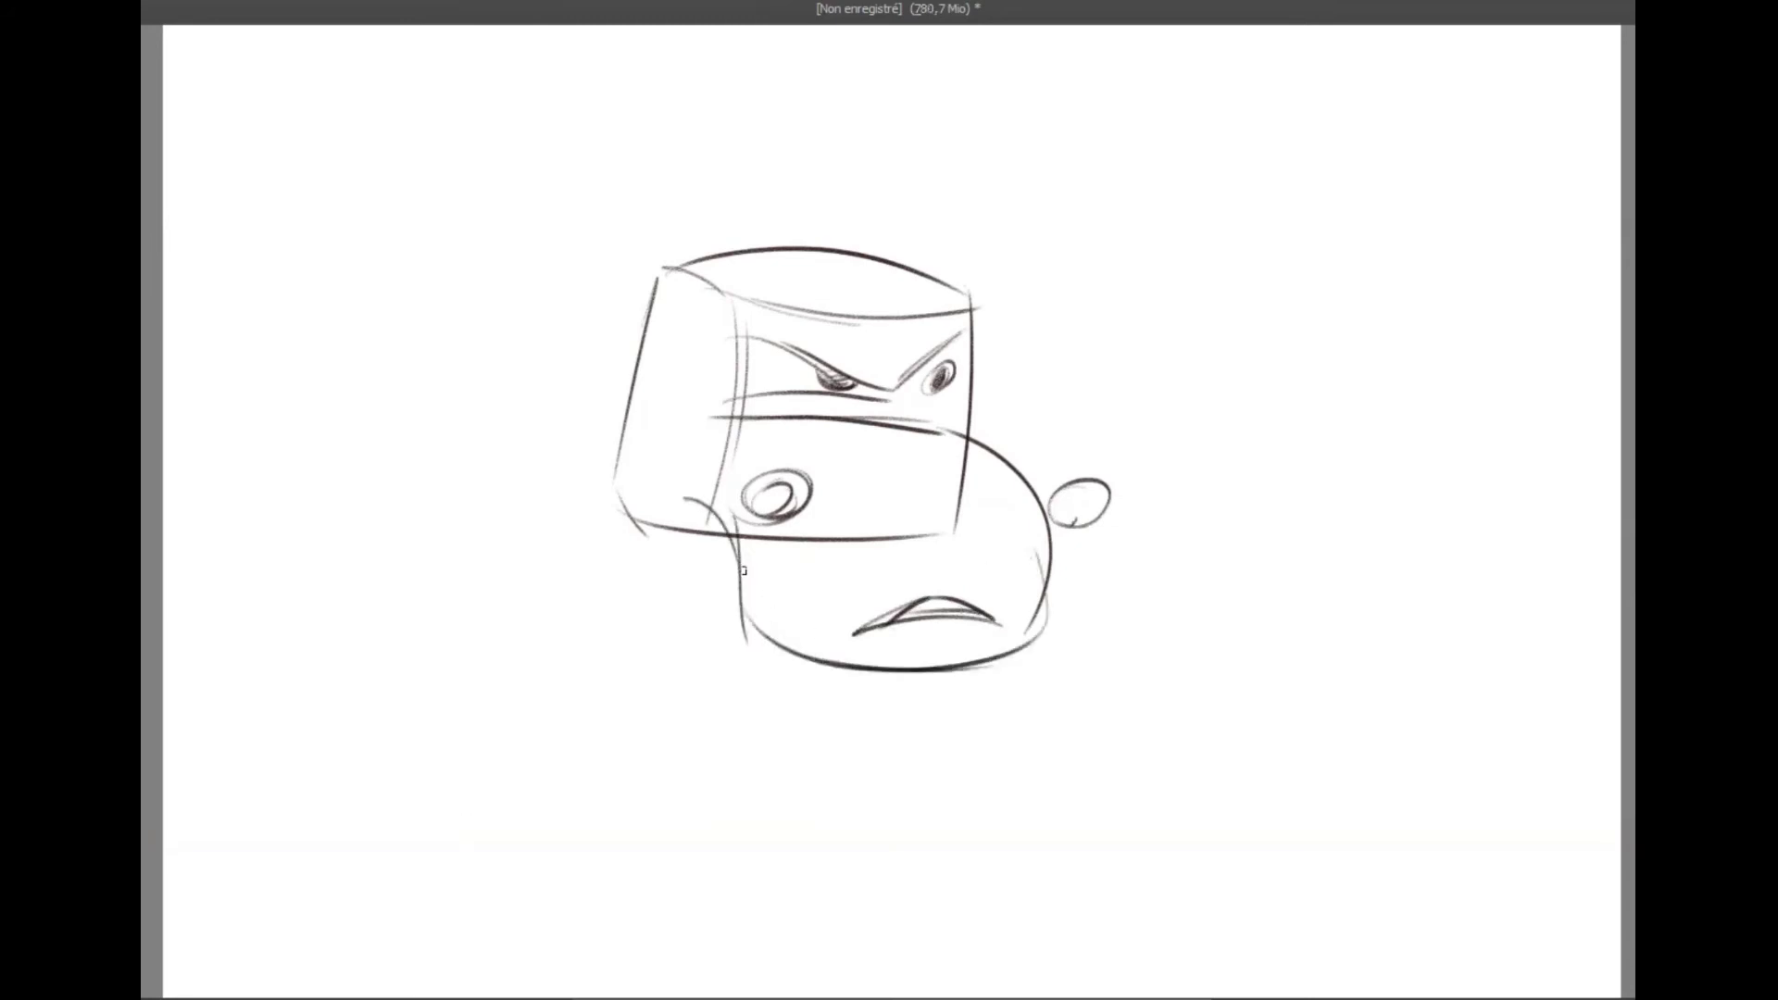
# - Rough in the two flared front fenders and the oval front wheels on both sides of the hood
pyautogui.moveTo(713, 576); pyautogui.dragTo(741, 570)
pyautogui.moveTo(1046, 583); pyautogui.dragTo(1051, 546)
pyautogui.moveTo(611, 532); pyautogui.dragTo(579, 750)
pyautogui.moveTo(681, 565); pyautogui.dragTo(602, 773)
pyautogui.moveTo(1125, 574); pyautogui.dragTo(1066, 764)
pyautogui.moveTo(1037, 602); pyautogui.dragTo(1056, 755)
# - Sketch the wide front bumper below the face, with short connecting lines to the wheels
pyautogui.moveTo(755, 667); pyautogui.dragTo(1083, 668)
pyautogui.moveTo(708, 712); pyautogui.dragTo(1023, 704)
pyautogui.moveTo(908, 694); pyautogui.dragTo(984, 697)
pyautogui.moveTo(681, 652); pyautogui.dragTo(744, 656)
pyautogui.moveTo(699, 579); pyautogui.dragTo(706, 652)
pyautogui.moveTo(1104, 571); pyautogui.dragTo(1027, 685)
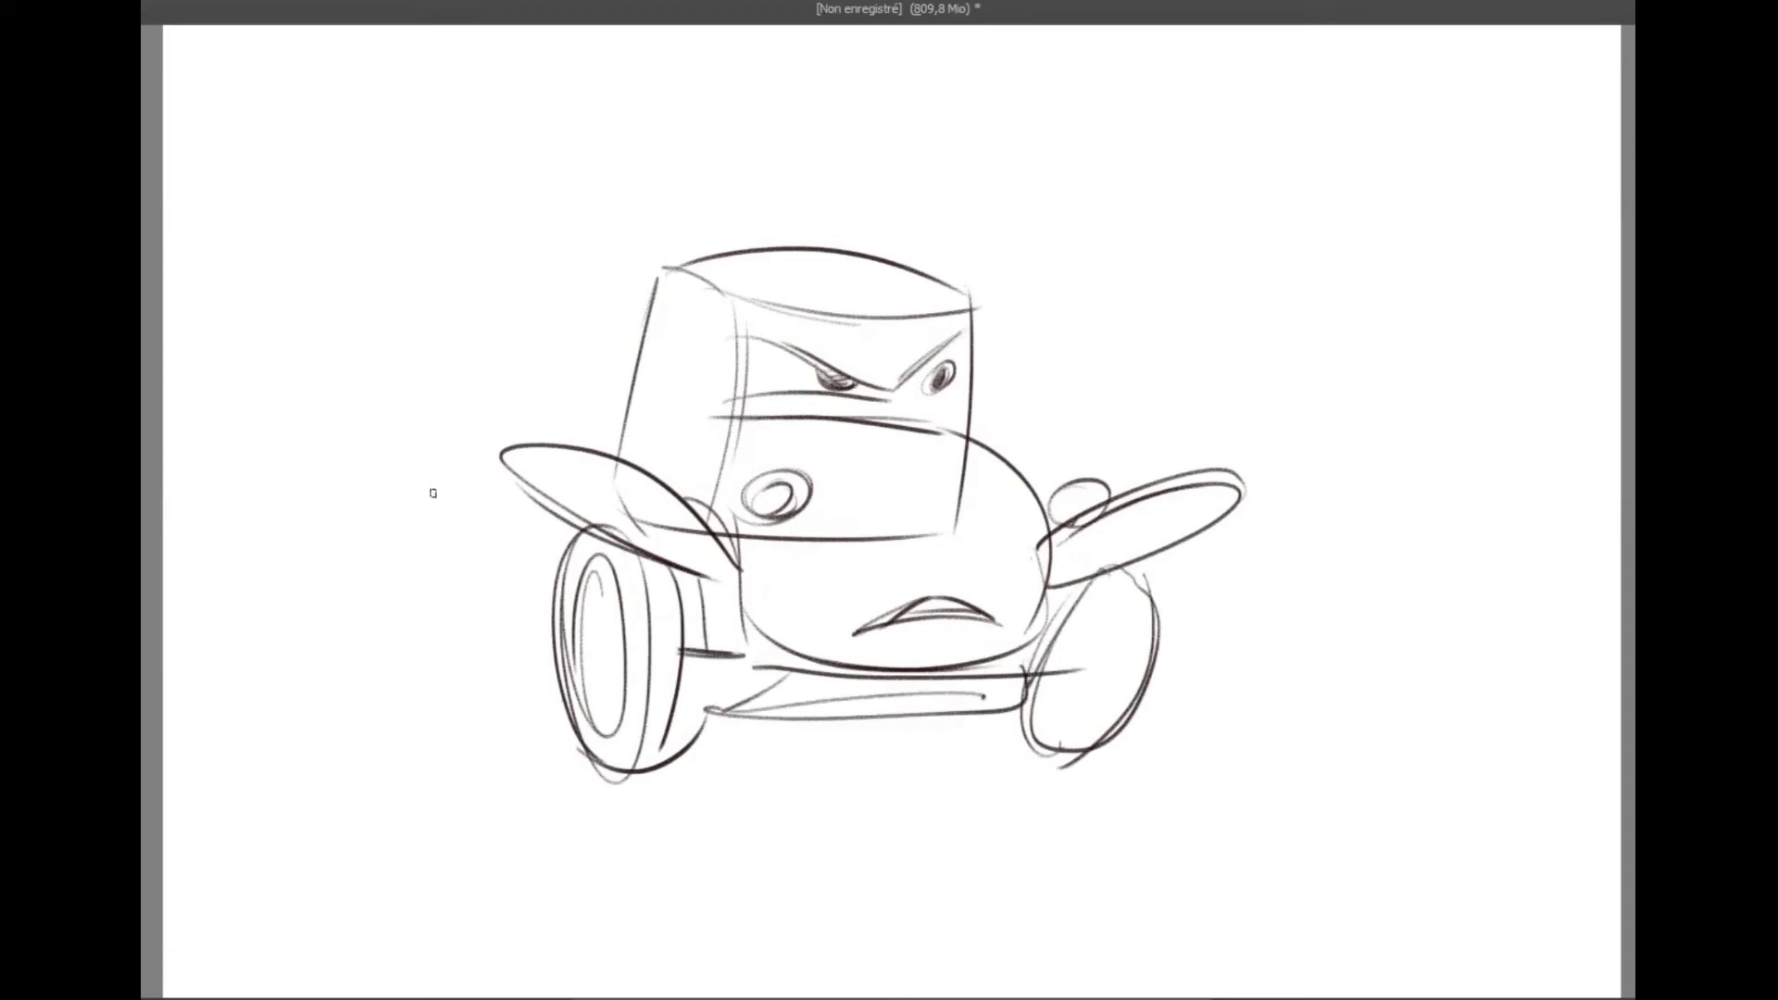
# - Rough in the oval rear wheel, its rounded fender and the axle behind the near front wheel
pyautogui.moveTo(432, 492); pyautogui.dragTo(525, 630)
pyautogui.moveTo(470, 512); pyautogui.dragTo(491, 678)
pyautogui.moveTo(449, 445); pyautogui.dragTo(555, 593)
pyautogui.moveTo(452, 435); pyautogui.dragTo(611, 468)
pyautogui.moveTo(509, 538)
pyautogui.mouseDown()
pyautogui.moveTo(518, 621)
pyautogui.moveTo(560, 644)
pyautogui.mouseUp()
# - Sketch the rear body's top edge and the cab's side window, and add a long ground line beneath the vehicle
pyautogui.moveTo(482, 361); pyautogui.dragTo(662, 278)
pyautogui.moveTo(653, 324); pyautogui.dragTo(643, 449)
pyautogui.moveTo(718, 362); pyautogui.dragTo(704, 472)
pyautogui.moveTo(367, 702)
pyautogui.mouseDown()
pyautogui.moveTo(1439, 719)
pyautogui.moveTo(1332, 704)
pyautogui.mouseUp()
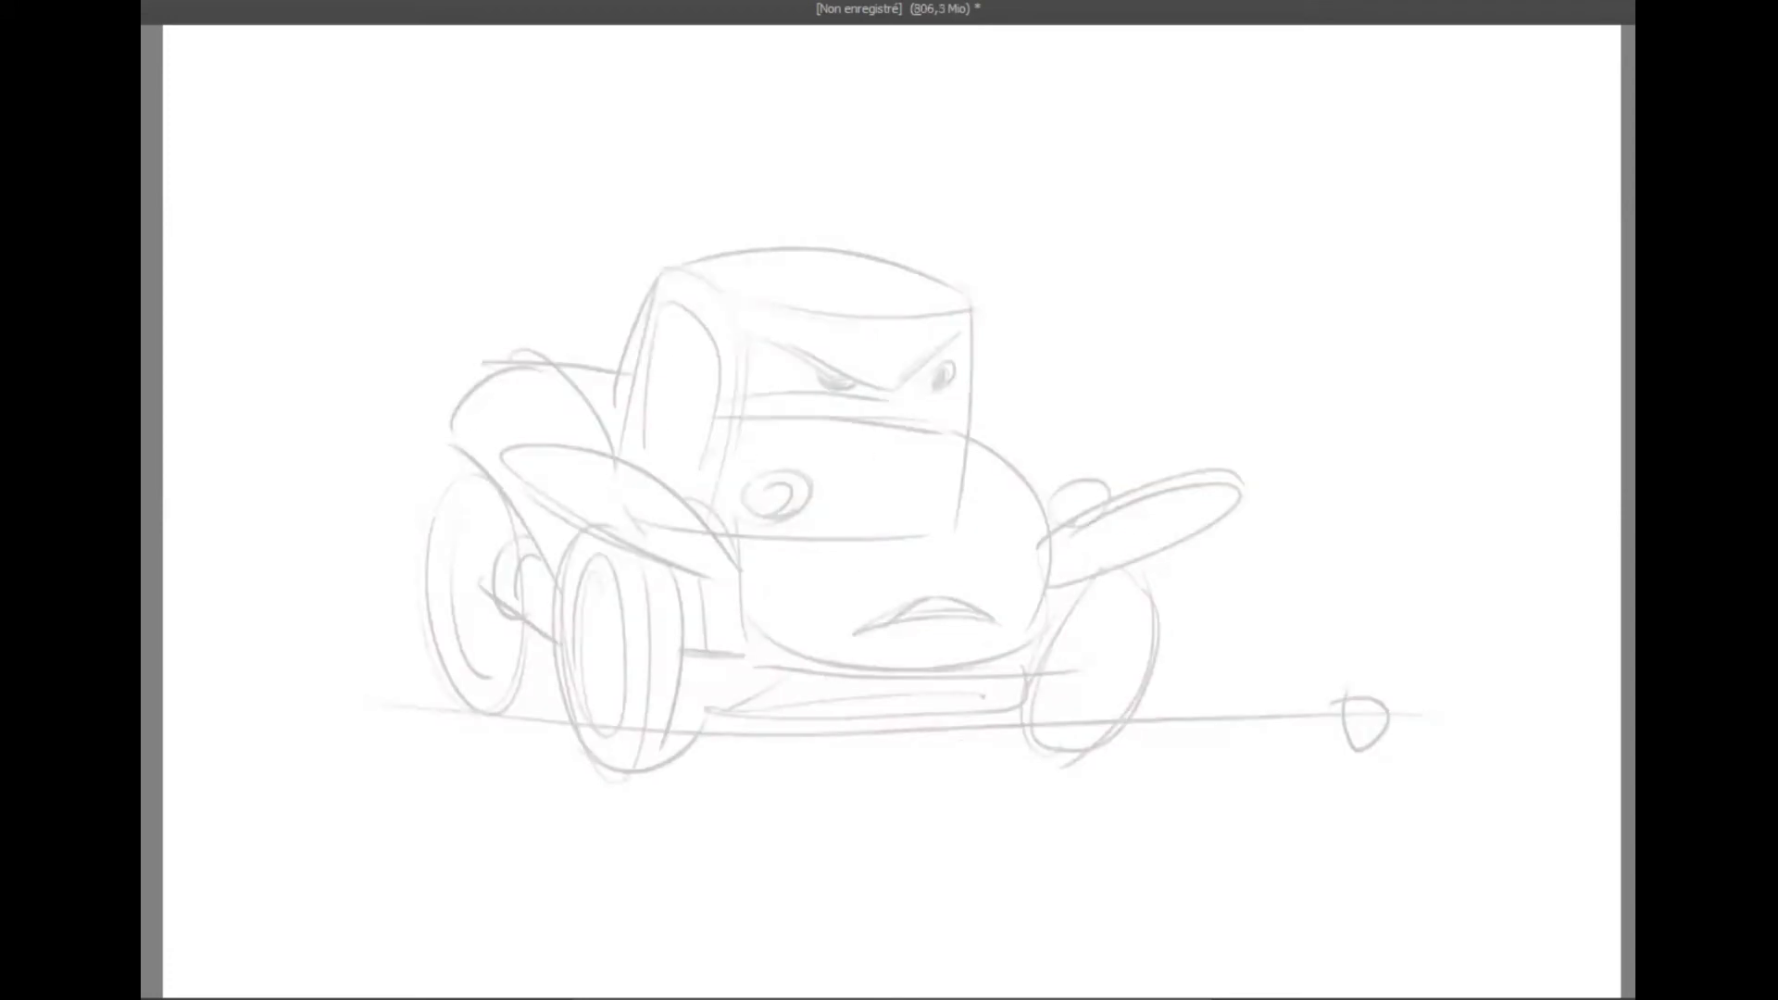
# - Draw both round headlights with their short stalks in dark lines over the faded sketch
pyautogui.moveTo(784, 468); pyautogui.dragTo(709, 477)
pyautogui.moveTo(1122, 494); pyautogui.dragTo(1074, 477)
pyautogui.moveTo(737, 514); pyautogui.dragTo(720, 536)
pyautogui.moveTo(1091, 518); pyautogui.dragTo(1076, 550)
# - Ink the windshield, angry brows and eyes, side window and cab outline in dark lines
pyautogui.moveTo(735, 330)
pyautogui.mouseDown()
pyautogui.moveTo(713, 430)
pyautogui.moveTo(969, 312)
pyautogui.moveTo(976, 445)
pyautogui.moveTo(886, 392)
pyautogui.mouseUp()
pyautogui.moveTo(969, 340); pyautogui.dragTo(904, 386)
pyautogui.moveTo(888, 317)
pyautogui.mouseDown()
pyautogui.moveTo(900, 373)
pyautogui.moveTo(728, 404)
pyautogui.mouseUp()
pyautogui.moveTo(854, 376)
pyautogui.mouseDown()
pyautogui.moveTo(943, 372)
pyautogui.moveTo(976, 407)
pyautogui.mouseUp()
pyautogui.moveTo(740, 426); pyautogui.dragTo(978, 437)
pyautogui.moveTo(677, 304); pyautogui.dragTo(651, 437)
pyautogui.moveTo(683, 302)
pyautogui.mouseDown()
pyautogui.moveTo(712, 311)
pyautogui.moveTo(697, 434)
pyautogui.moveTo(627, 401)
pyautogui.moveTo(951, 297)
pyautogui.moveTo(983, 436)
pyautogui.mouseUp()
# - Draw the frowning mouth, rounded hood and jaw contour, and curved front bumper in dark lines
pyautogui.moveTo(880, 636)
pyautogui.mouseDown()
pyautogui.moveTo(943, 598)
pyautogui.moveTo(1000, 630)
pyautogui.moveTo(974, 613)
pyautogui.mouseUp()
pyautogui.moveTo(745, 614)
pyautogui.mouseDown()
pyautogui.moveTo(1014, 663)
pyautogui.moveTo(1030, 648)
pyautogui.mouseUp()
pyautogui.moveTo(975, 443); pyautogui.dragTo(1028, 650)
pyautogui.moveTo(737, 649)
pyautogui.mouseDown()
pyautogui.moveTo(685, 676)
pyautogui.moveTo(870, 686)
pyautogui.moveTo(1089, 649)
pyautogui.moveTo(1108, 674)
pyautogui.mouseUp()
pyautogui.moveTo(852, 708)
pyautogui.mouseDown()
pyautogui.moveTo(704, 688)
pyautogui.moveTo(1104, 656)
pyautogui.mouseUp()
# - Draw the final outlines of both front fenders and the two front wheels, including the near wheel's hub
pyautogui.moveTo(535, 468)
pyautogui.mouseDown()
pyautogui.moveTo(548, 554)
pyautogui.moveTo(746, 574)
pyautogui.mouseUp()
pyautogui.moveTo(535, 463)
pyautogui.mouseDown()
pyautogui.moveTo(607, 450)
pyautogui.moveTo(741, 555)
pyautogui.mouseUp()
pyautogui.moveTo(1060, 567); pyautogui.dragTo(1104, 488)
pyautogui.moveTo(604, 561)
pyautogui.mouseDown()
pyautogui.moveTo(593, 757)
pyautogui.moveTo(619, 727)
pyautogui.moveTo(607, 708)
pyautogui.moveTo(690, 752)
pyautogui.moveTo(631, 540)
pyautogui.mouseUp()
pyautogui.moveTo(695, 572)
pyautogui.mouseDown()
pyautogui.moveTo(708, 639)
pyautogui.moveTo(687, 750)
pyautogui.mouseUp()
pyautogui.moveTo(1070, 584); pyautogui.dragTo(1065, 648)
pyautogui.moveTo(1132, 556); pyautogui.dragTo(1150, 736)
pyautogui.moveTo(1065, 695); pyautogui.dragTo(1149, 736)
pyautogui.moveTo(1066, 583); pyautogui.dragTo(1054, 627)
pyautogui.moveTo(1144, 558); pyautogui.dragTo(1169, 674)
pyautogui.moveTo(1059, 602); pyautogui.dragTo(1055, 652)
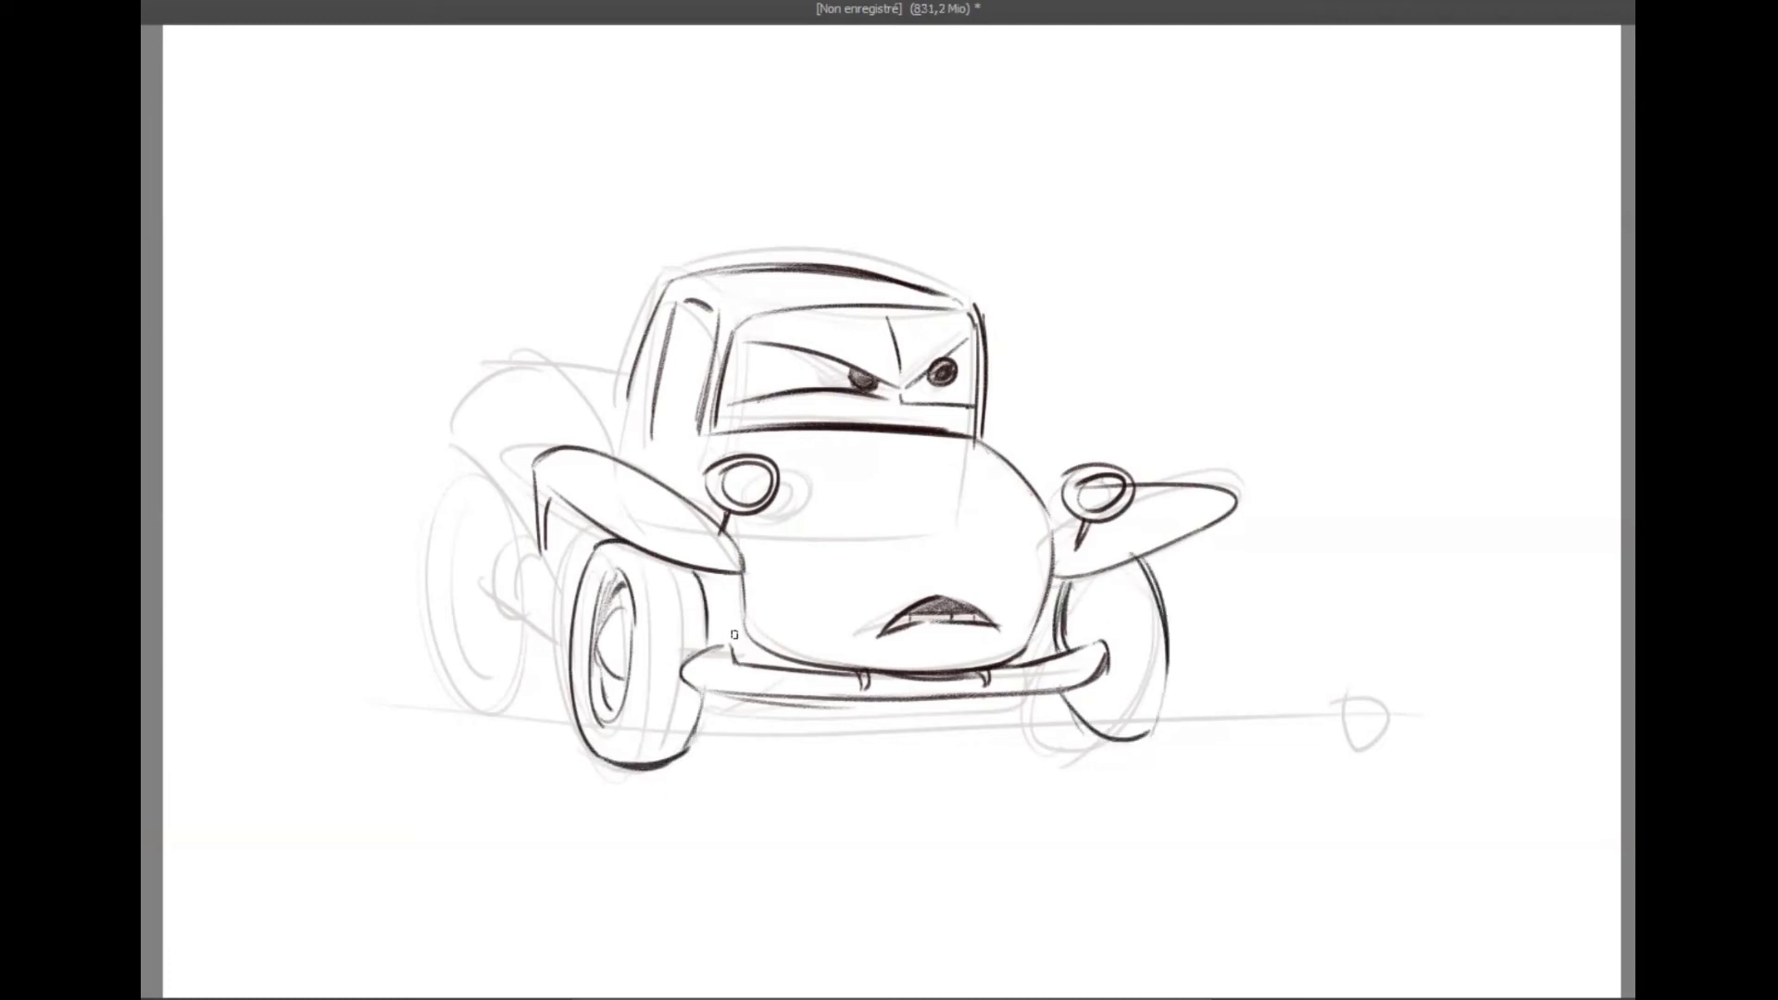
# - Draw the rear fender and the rear wheel with its narrow hub in dark lines, redoing the wheel's first outline
pyautogui.moveTo(541, 563)
pyautogui.mouseDown()
pyautogui.moveTo(512, 368)
pyautogui.moveTo(627, 375)
pyautogui.mouseUp()
pyautogui.moveTo(511, 376)
pyautogui.mouseDown()
pyautogui.moveTo(557, 449)
pyautogui.moveTo(552, 530)
pyautogui.moveTo(607, 575)
pyautogui.mouseUp()
pyautogui.moveTo(486, 480); pyautogui.dragTo(463, 699)
pyautogui.hotkey('ctrl', 'z')
pyautogui.moveTo(435, 567); pyautogui.dragTo(467, 702)
pyautogui.moveTo(485, 478); pyautogui.dragTo(428, 577)
pyautogui.moveTo(455, 548); pyautogui.dragTo(464, 643)
pyautogui.moveTo(463, 552); pyautogui.dragTo(459, 625)
# - Complete the rear wheel's top edge and draw the axle, with dark hatching under the near front fender
pyautogui.moveTo(481, 481); pyautogui.dragTo(500, 493)
pyautogui.moveTo(511, 529)
pyautogui.mouseDown()
pyautogui.moveTo(512, 604)
pyautogui.moveTo(560, 643)
pyautogui.mouseUp()
pyautogui.moveTo(555, 556)
pyautogui.mouseDown()
pyautogui.moveTo(579, 644)
pyautogui.moveTo(552, 643)
pyautogui.mouseUp()
pyautogui.moveTo(528, 620); pyautogui.dragTo(570, 653)
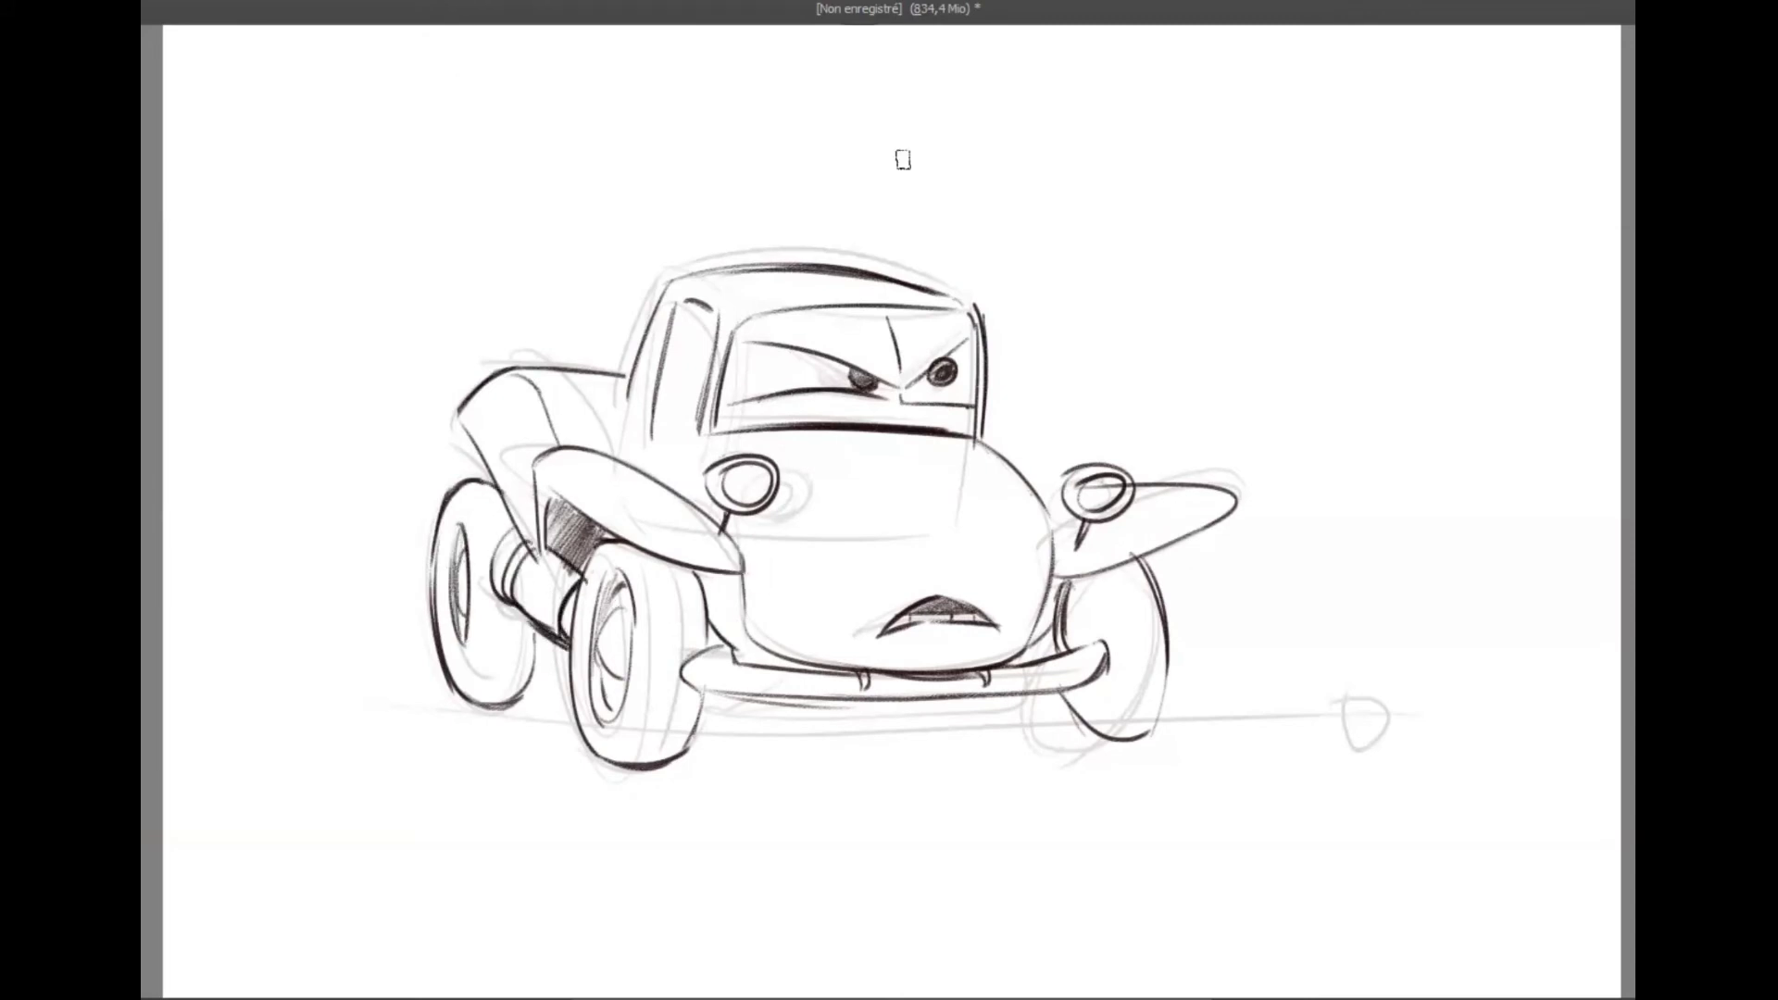
# - Darken the base of the cab and windshield, and shade the gap beside and beneath the jaw
pyautogui.moveTo(649, 442); pyautogui.dragTo(706, 439)
pyautogui.moveTo(658, 387); pyautogui.dragTo(637, 452)
pyautogui.moveTo(637, 452); pyautogui.dragTo(974, 435)
pyautogui.moveTo(746, 607); pyautogui.dragTo(1043, 641)
pyautogui.moveTo(718, 565)
pyautogui.mouseDown()
pyautogui.moveTo(704, 583)
pyautogui.moveTo(741, 649)
pyautogui.moveTo(1037, 672)
pyautogui.mouseUp()
# - Hatch the tires and axle area, thicken the far wheel's edge, and shade the ground shadow beneath the vehicle
pyautogui.moveTo(565, 519)
pyautogui.mouseDown()
pyautogui.moveTo(519, 565)
pyautogui.moveTo(508, 614)
pyautogui.mouseUp()
pyautogui.moveTo(449, 542)
pyautogui.mouseDown()
pyautogui.moveTo(502, 509)
pyautogui.moveTo(491, 690)
pyautogui.mouseUp()
pyautogui.moveTo(602, 560); pyautogui.dragTo(690, 754)
pyautogui.moveTo(1125, 560)
pyautogui.mouseDown()
pyautogui.moveTo(1139, 603)
pyautogui.moveTo(1085, 681)
pyautogui.moveTo(1149, 732)
pyautogui.mouseUp()
pyautogui.moveTo(1088, 611); pyautogui.dragTo(1107, 694)
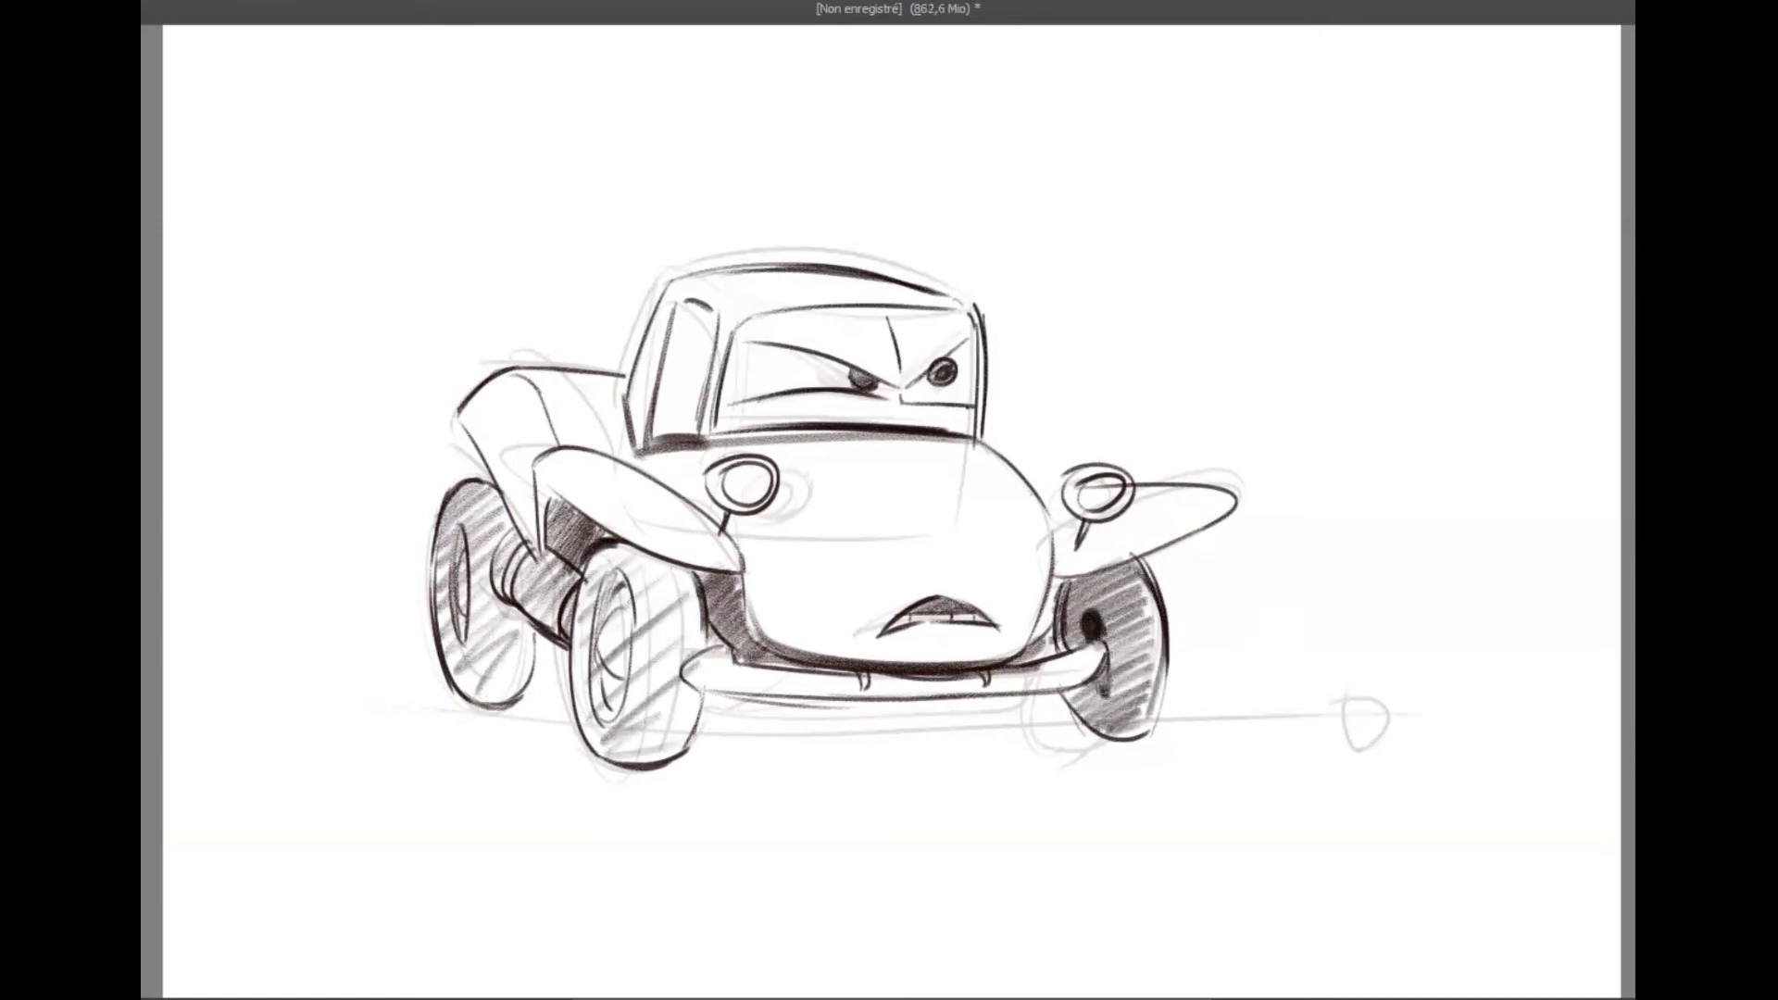
pyautogui.moveTo(1149, 566); pyautogui.dragTo(1102, 736)
pyautogui.moveTo(1160, 676)
pyautogui.mouseDown()
pyautogui.moveTo(1109, 737)
pyautogui.moveTo(676, 731)
pyautogui.moveTo(695, 713)
pyautogui.mouseUp()
pyautogui.moveTo(574, 649); pyautogui.dragTo(519, 713)
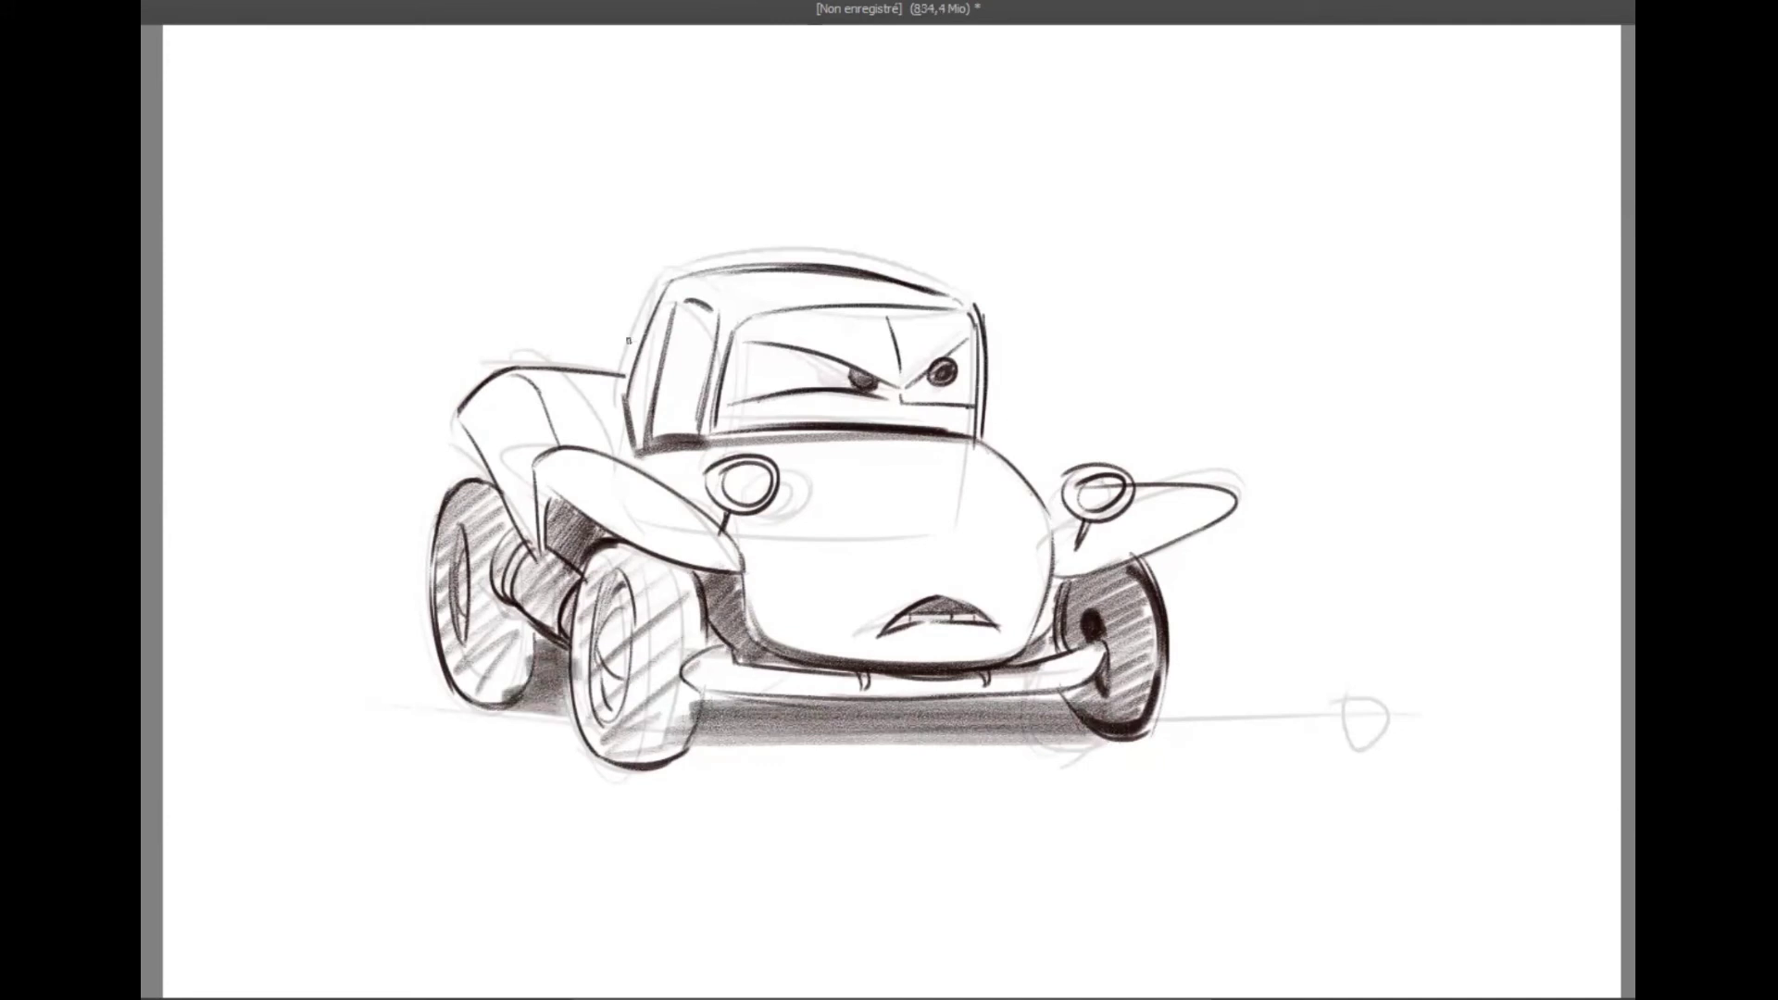
# - Reinforce the cab and roof outline, the rear body and fender edges, and the near front fender's back edge
pyautogui.moveTo(630, 408); pyautogui.dragTo(671, 281)
pyautogui.moveTo(665, 278); pyautogui.dragTo(825, 266)
pyautogui.moveTo(459, 411); pyautogui.dragTo(542, 565)
pyautogui.moveTo(556, 497); pyautogui.dragTo(530, 565)
pyautogui.moveTo(535, 453); pyautogui.dragTo(537, 570)
pyautogui.moveTo(522, 364); pyautogui.dragTo(633, 381)
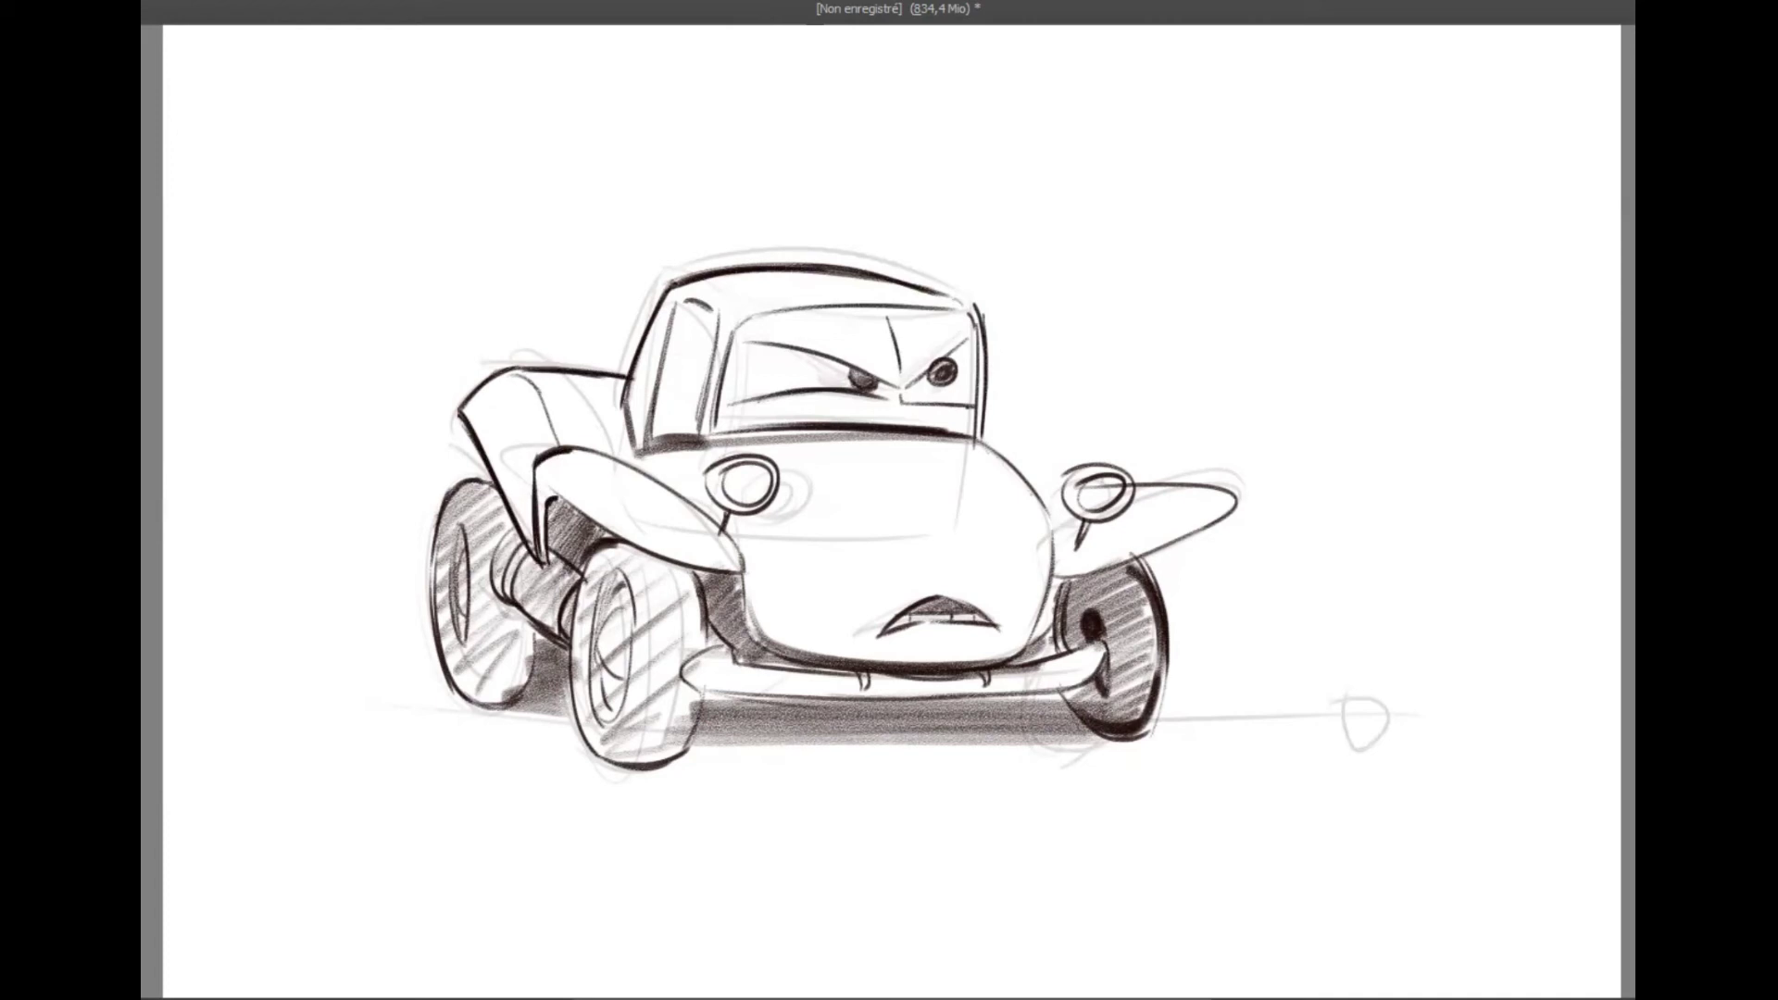
# - Reinforce the near wheels, hub, axle and bumper edges, and add a thin curved crease down the hood
pyautogui.moveTo(446, 511)
pyautogui.mouseDown()
pyautogui.moveTo(435, 645)
pyautogui.moveTo(524, 704)
pyautogui.moveTo(536, 658)
pyautogui.mouseUp()
pyautogui.moveTo(621, 569)
pyautogui.mouseDown()
pyautogui.moveTo(597, 611)
pyautogui.moveTo(625, 658)
pyautogui.mouseUp()
pyautogui.moveTo(597, 602)
pyautogui.mouseDown()
pyautogui.moveTo(628, 651)
pyautogui.moveTo(622, 713)
pyautogui.mouseUp()
pyautogui.moveTo(637, 624); pyautogui.dragTo(602, 726)
pyautogui.moveTo(601, 602); pyautogui.dragTo(592, 665)
pyautogui.moveTo(517, 531); pyautogui.dragTo(492, 595)
pyautogui.moveTo(726, 648)
pyautogui.mouseDown()
pyautogui.moveTo(688, 692)
pyautogui.moveTo(1026, 700)
pyautogui.mouseUp()
pyautogui.moveTo(912, 448); pyautogui.dragTo(976, 569)
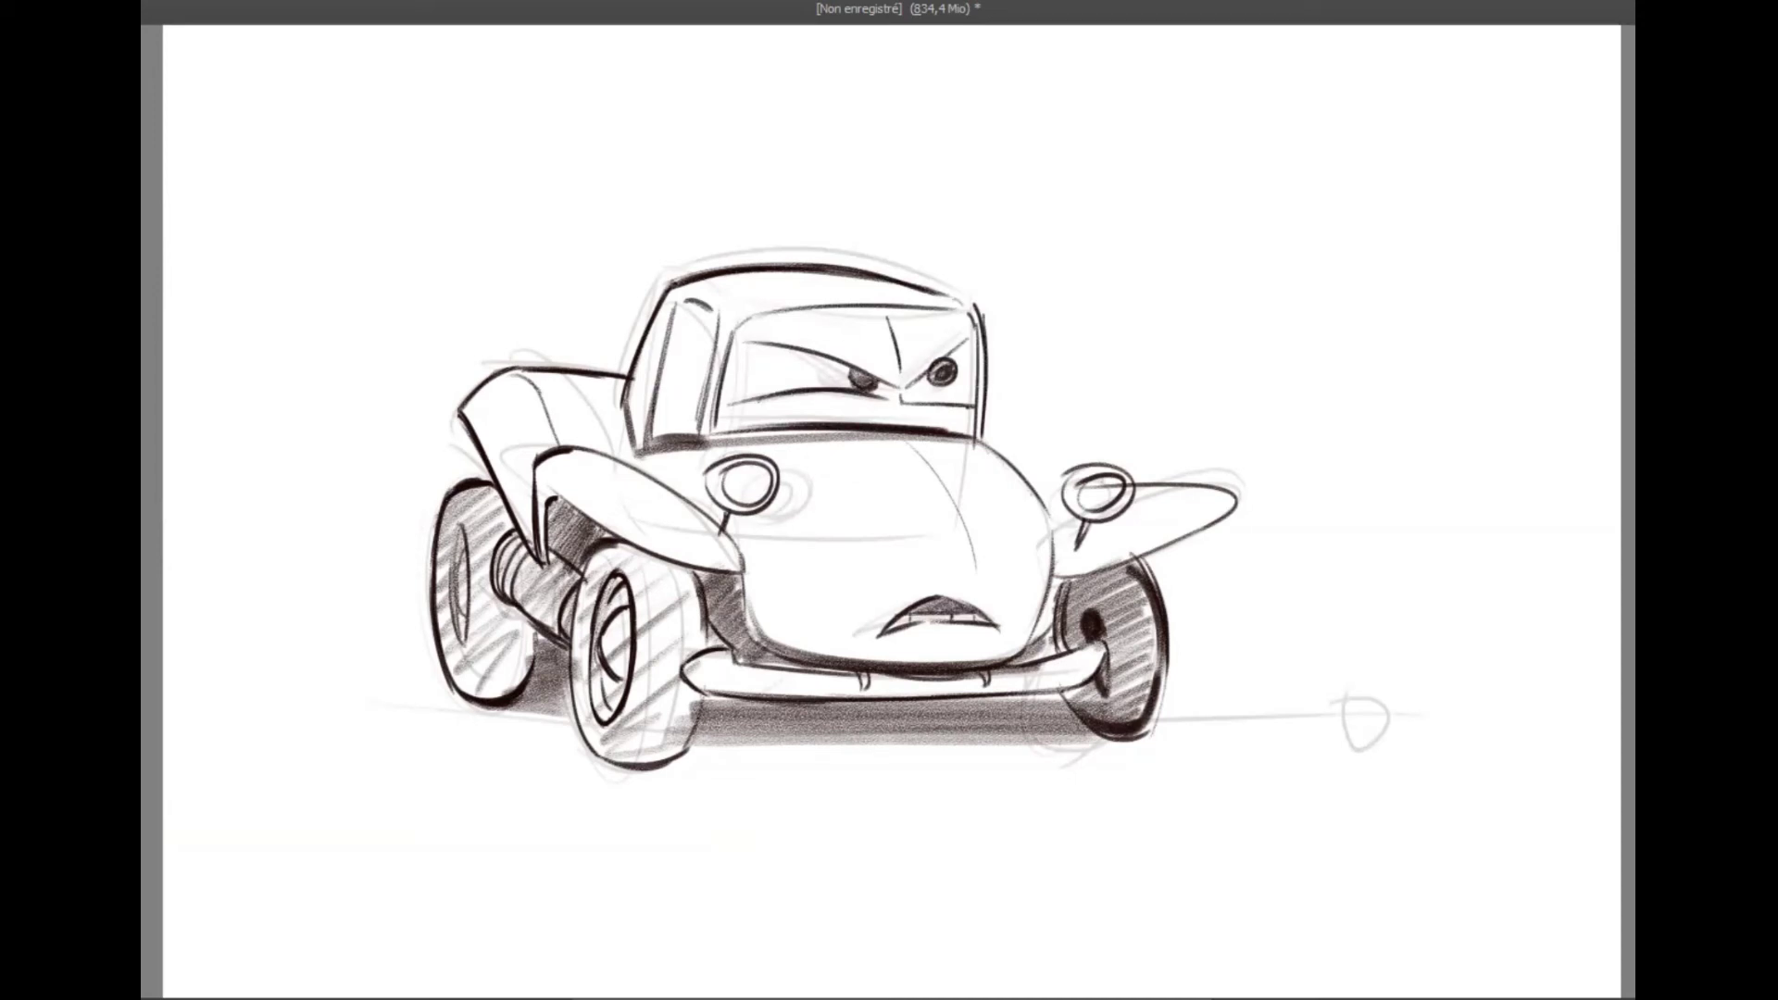
# - Clear the angry boxy vehicle and rough in a new car's curved roof and slanted window pillars
pyautogui.press('Delete')
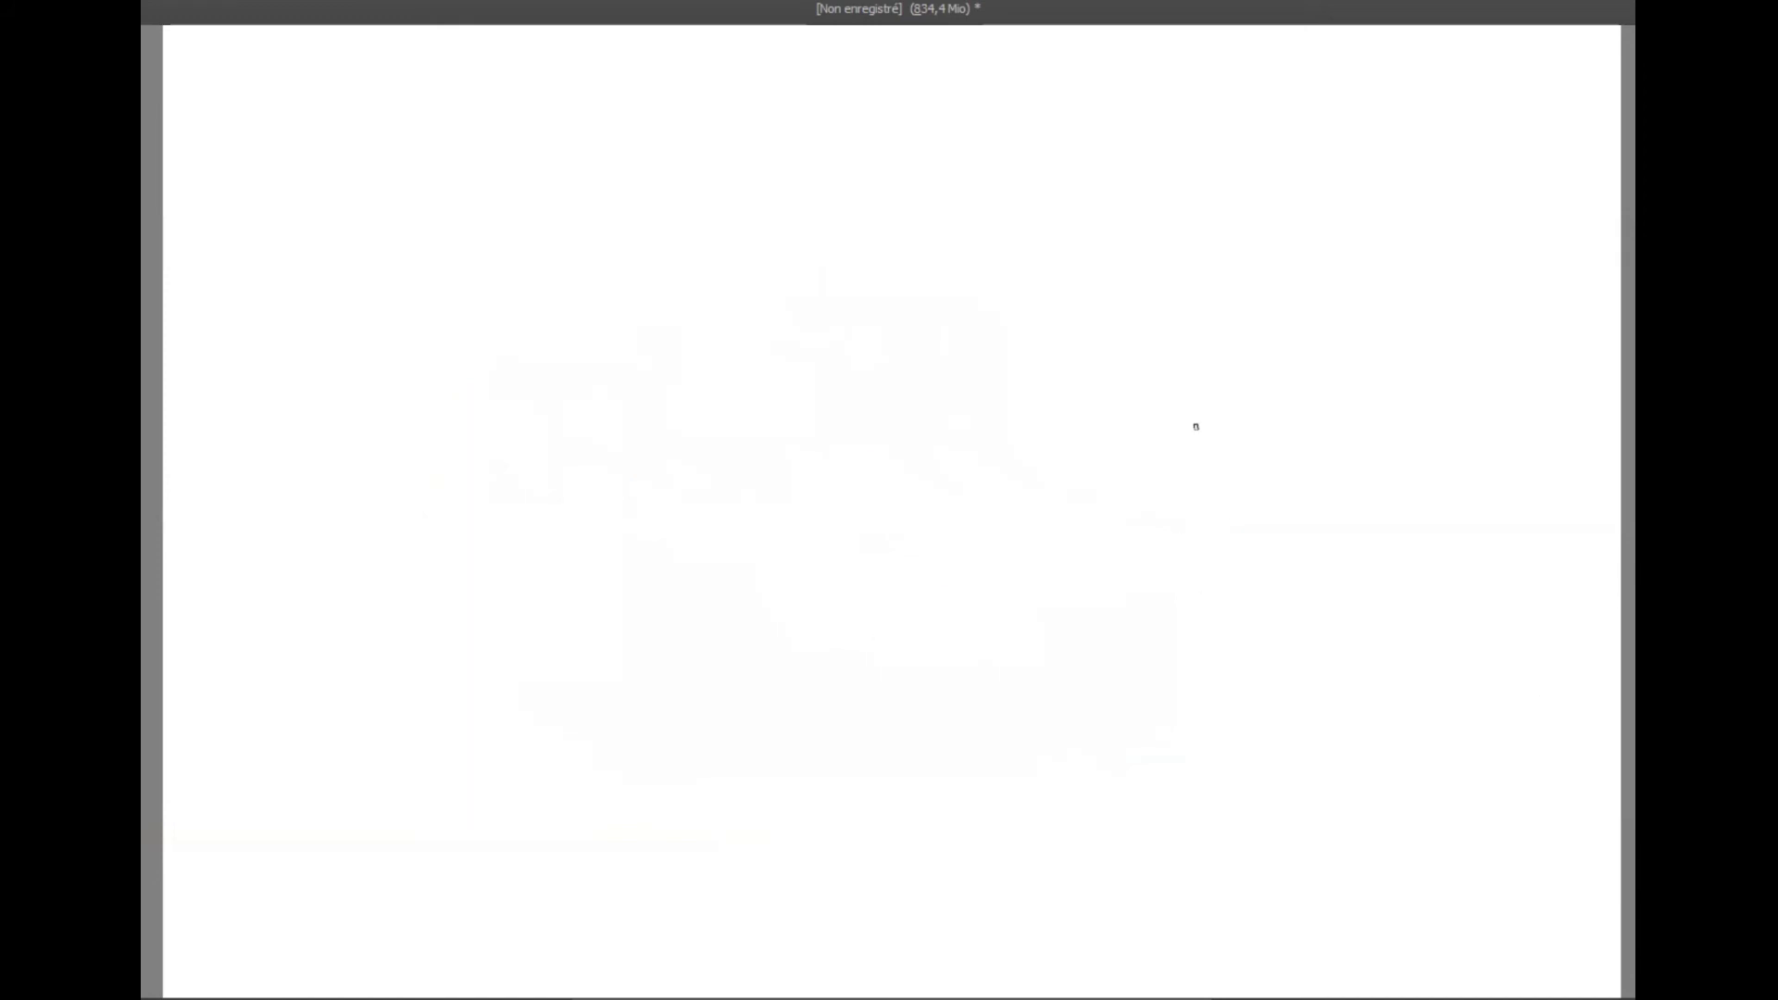
pyautogui.moveTo(634, 337); pyautogui.dragTo(614, 392)
pyautogui.moveTo(646, 318)
pyautogui.mouseDown()
pyautogui.moveTo(597, 480)
pyautogui.moveTo(1021, 343)
pyautogui.moveTo(1042, 489)
pyautogui.mouseUp()
pyautogui.moveTo(1015, 349); pyautogui.dragTo(1048, 461)
pyautogui.moveTo(741, 331); pyautogui.dragTo(717, 482)
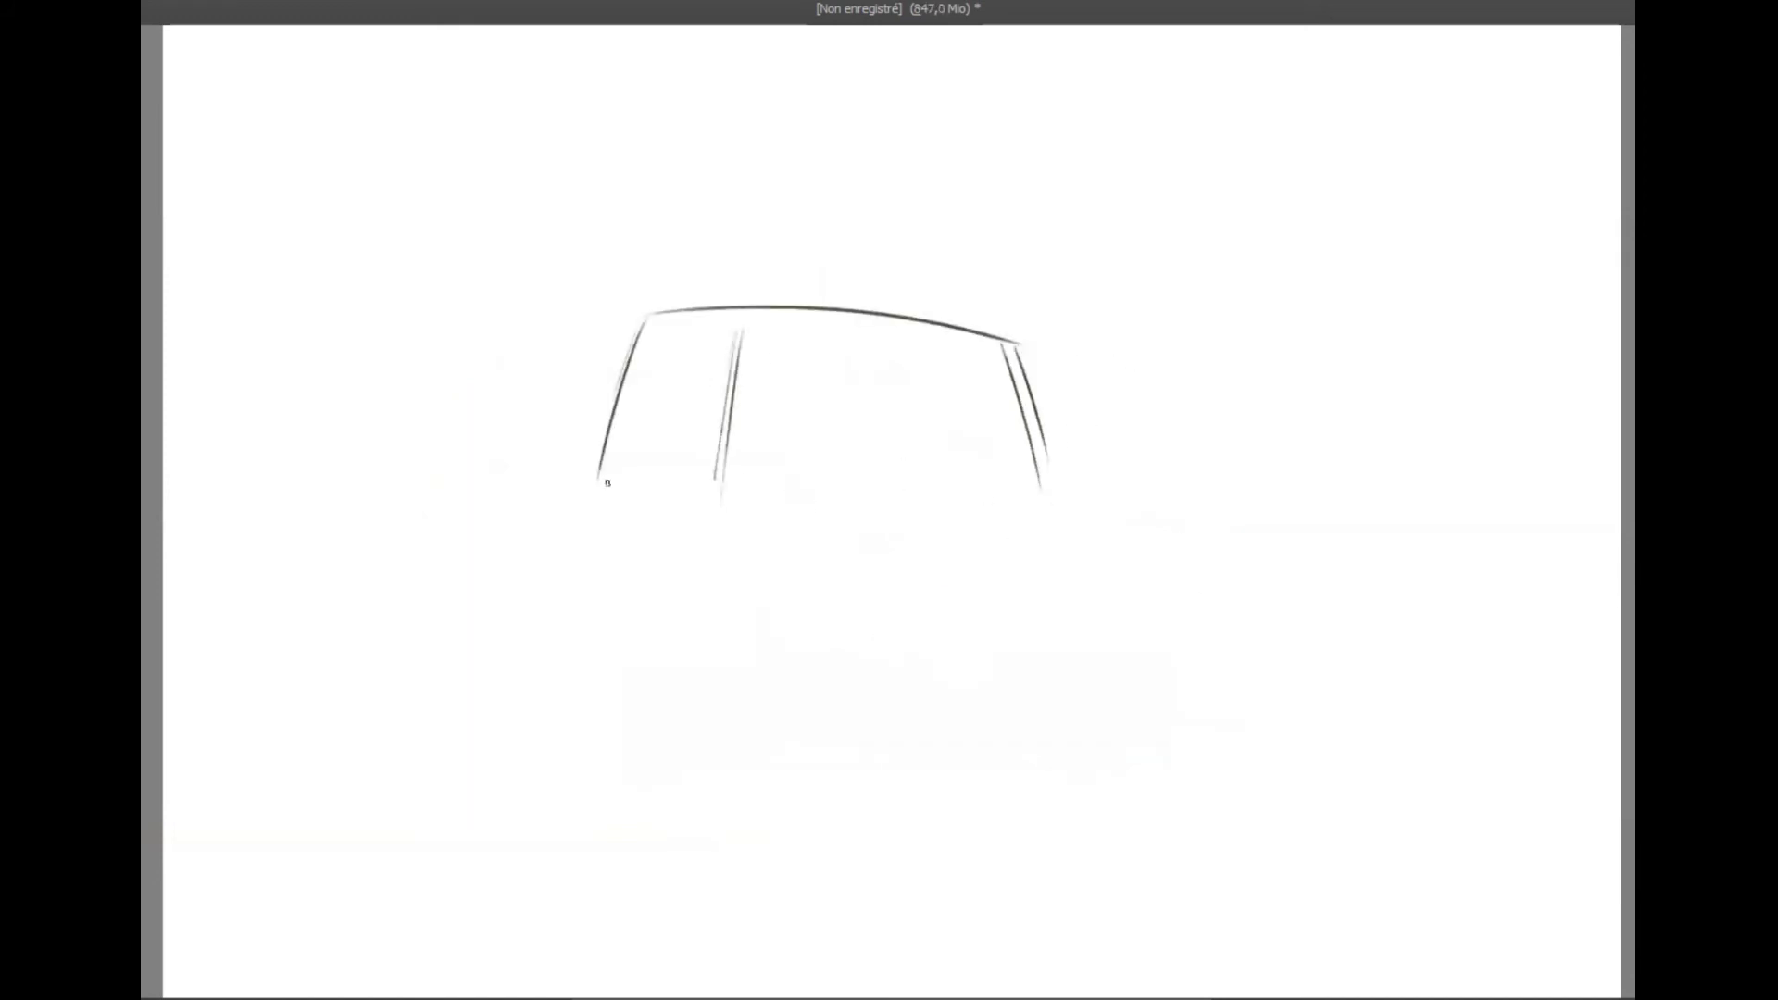
# - Sketch the windshield base, rear pillar, hood line and long body contour of the new car
pyautogui.moveTo(612, 469); pyautogui.dragTo(1092, 489)
pyautogui.moveTo(592, 472); pyautogui.dragTo(1122, 505)
pyautogui.moveTo(623, 335)
pyautogui.mouseDown()
pyautogui.moveTo(562, 472)
pyautogui.moveTo(469, 579)
pyautogui.mouseUp()
pyautogui.moveTo(486, 491)
pyautogui.mouseDown()
pyautogui.moveTo(458, 546)
pyautogui.moveTo(472, 633)
pyautogui.moveTo(776, 725)
pyautogui.moveTo(1349, 717)
pyautogui.moveTo(1316, 575)
pyautogui.mouseUp()
pyautogui.moveTo(1287, 536); pyautogui.dragTo(1276, 723)
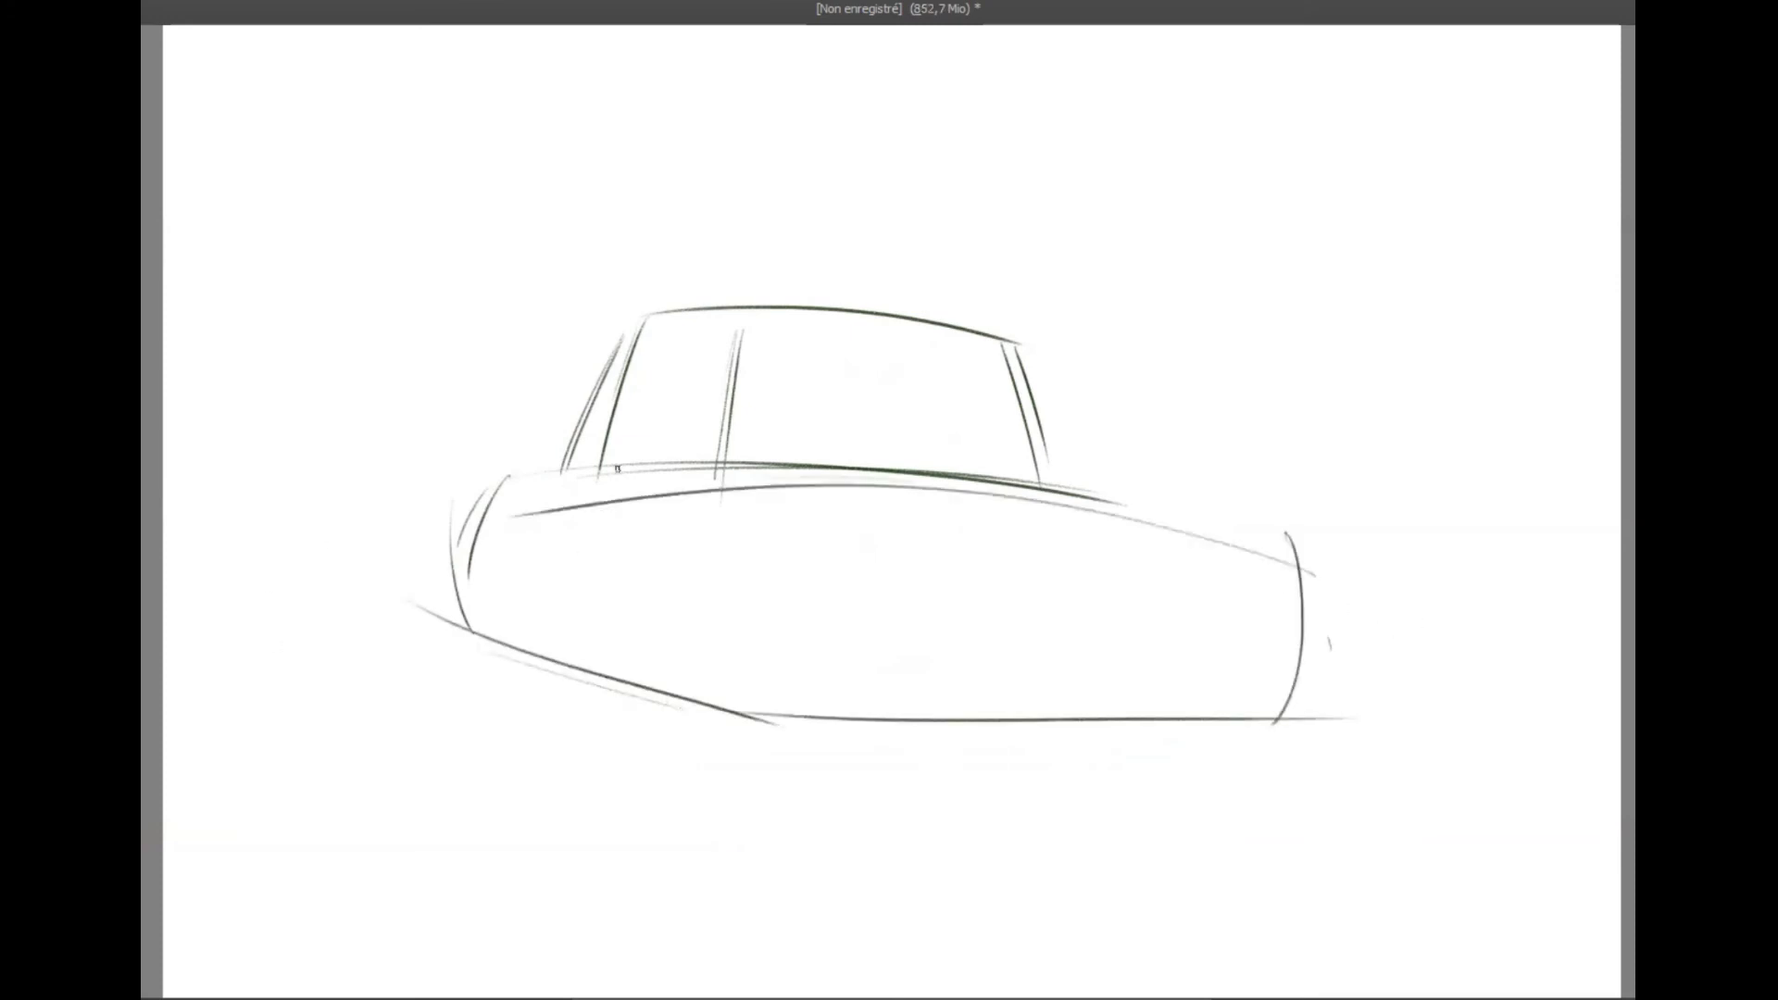
# - Sketch the side window's top edge, the rear end curve and two long guide lines across the lower body
pyautogui.moveTo(600, 363); pyautogui.dragTo(762, 332)
pyautogui.moveTo(463, 494); pyautogui.dragTo(444, 628)
pyautogui.moveTo(389, 532)
pyautogui.mouseDown()
pyautogui.moveTo(1116, 651)
pyautogui.moveTo(1431, 635)
pyautogui.mouseUp()
pyautogui.moveTo(581, 603); pyautogui.dragTo(1361, 662)
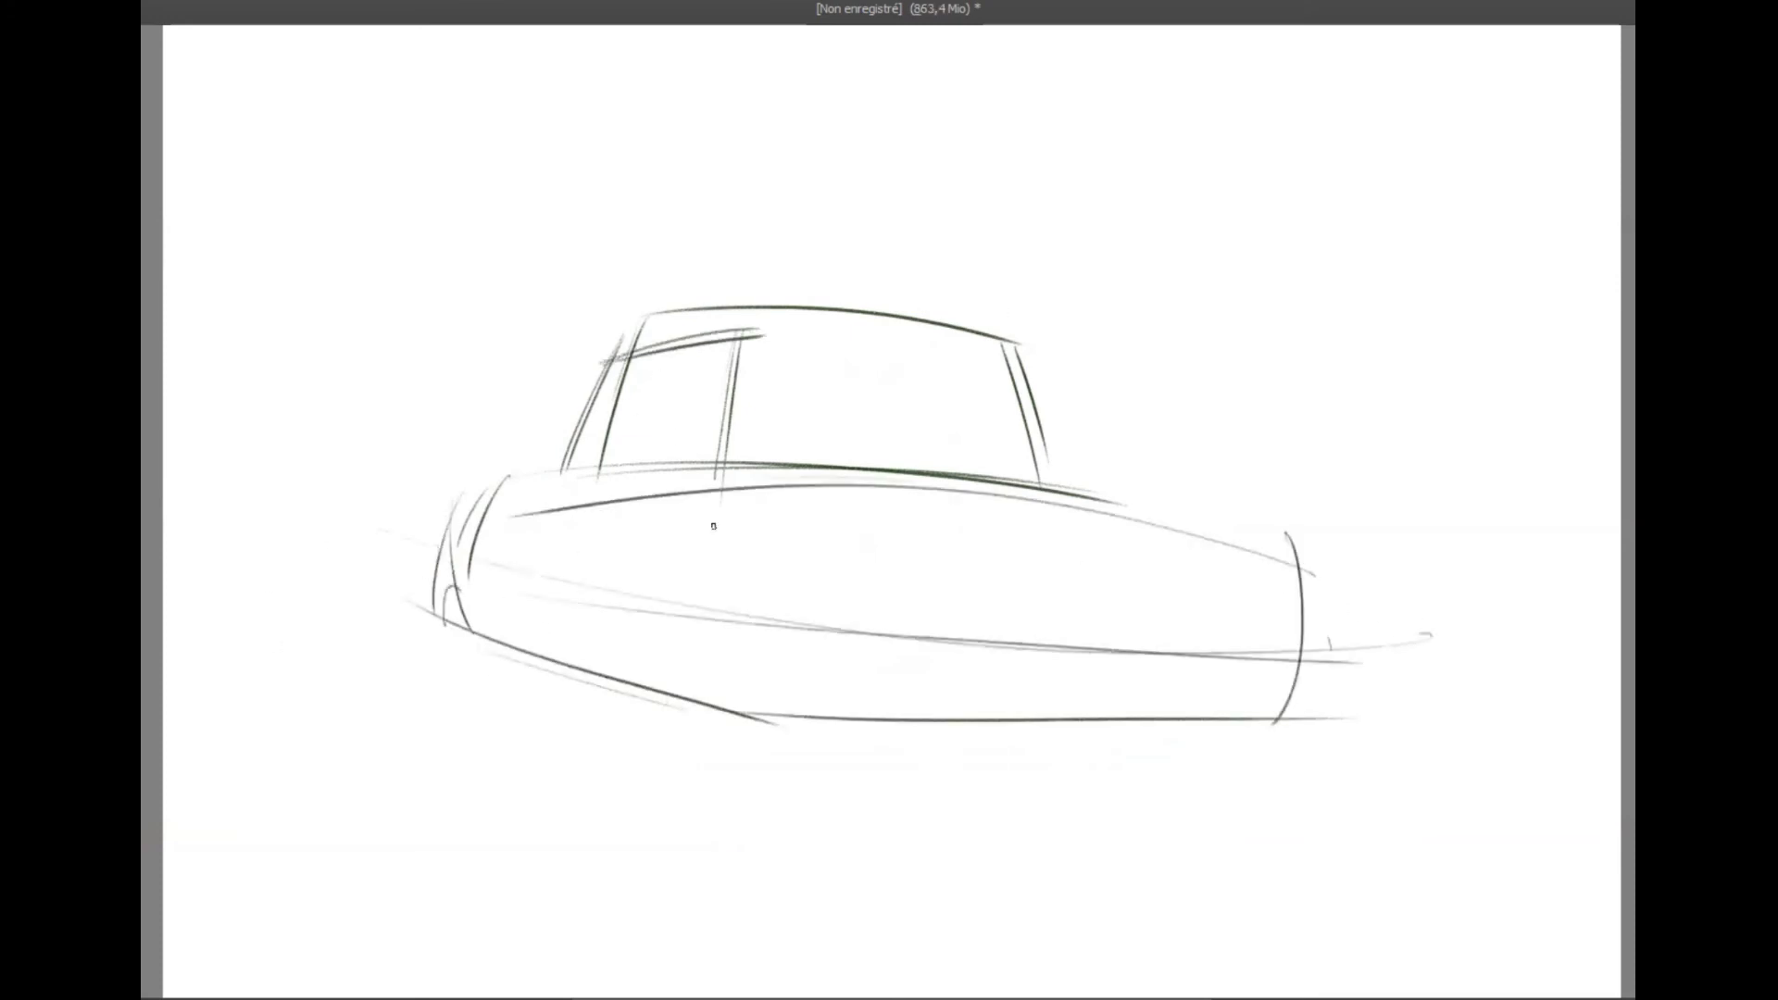
# - Rough in the wheel positions, front grille area and windshield top edge, and add a long ground line
pyautogui.moveTo(741, 530); pyautogui.dragTo(708, 565)
pyautogui.moveTo(468, 560); pyautogui.dragTo(477, 676)
pyautogui.moveTo(1256, 713); pyautogui.dragTo(1218, 752)
pyautogui.moveTo(924, 510); pyautogui.dragTo(1240, 669)
pyautogui.moveTo(904, 572); pyautogui.dragTo(870, 640)
pyautogui.moveTo(1088, 663); pyautogui.dragTo(687, 644)
pyautogui.moveTo(559, 356); pyautogui.dragTo(1141, 405)
pyautogui.moveTo(363, 768); pyautogui.dragTo(1511, 765)
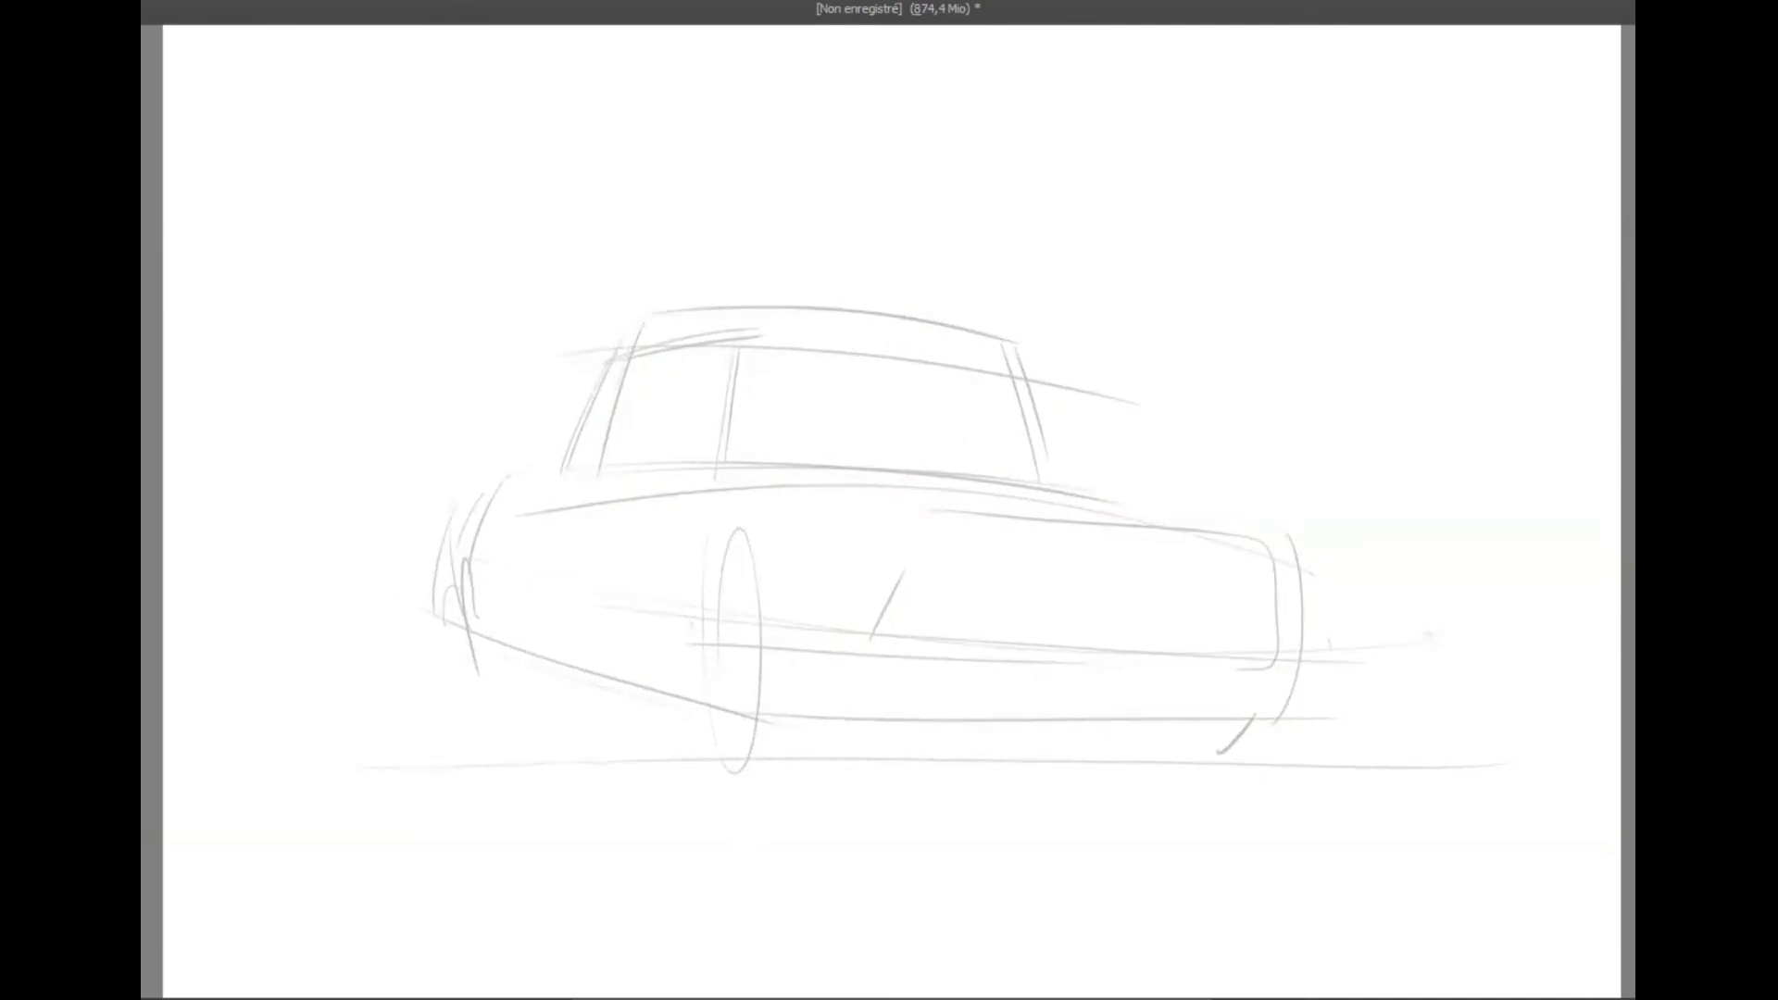
# - Draw the hood's front edge, windshield frame, lowered brows and two round eyes in dark lines over the faded sketch
pyautogui.moveTo(737, 520); pyautogui.dragTo(1356, 565)
pyautogui.moveTo(1021, 523); pyautogui.dragTo(931, 641)
pyautogui.moveTo(692, 484); pyautogui.dragTo(906, 480)
pyautogui.moveTo(944, 489); pyautogui.dragTo(1050, 488)
pyautogui.moveTo(606, 394)
pyautogui.mouseDown()
pyautogui.moveTo(572, 488)
pyautogui.moveTo(747, 328)
pyautogui.moveTo(998, 372)
pyautogui.mouseUp()
pyautogui.moveTo(724, 352)
pyautogui.mouseDown()
pyautogui.moveTo(1009, 380)
pyautogui.moveTo(1038, 488)
pyautogui.moveTo(687, 483)
pyautogui.mouseUp()
pyautogui.moveTo(723, 399); pyautogui.dragTo(1017, 421)
pyautogui.moveTo(826, 418); pyautogui.dragTo(843, 432)
pyautogui.moveTo(900, 423); pyautogui.dragTo(894, 426)
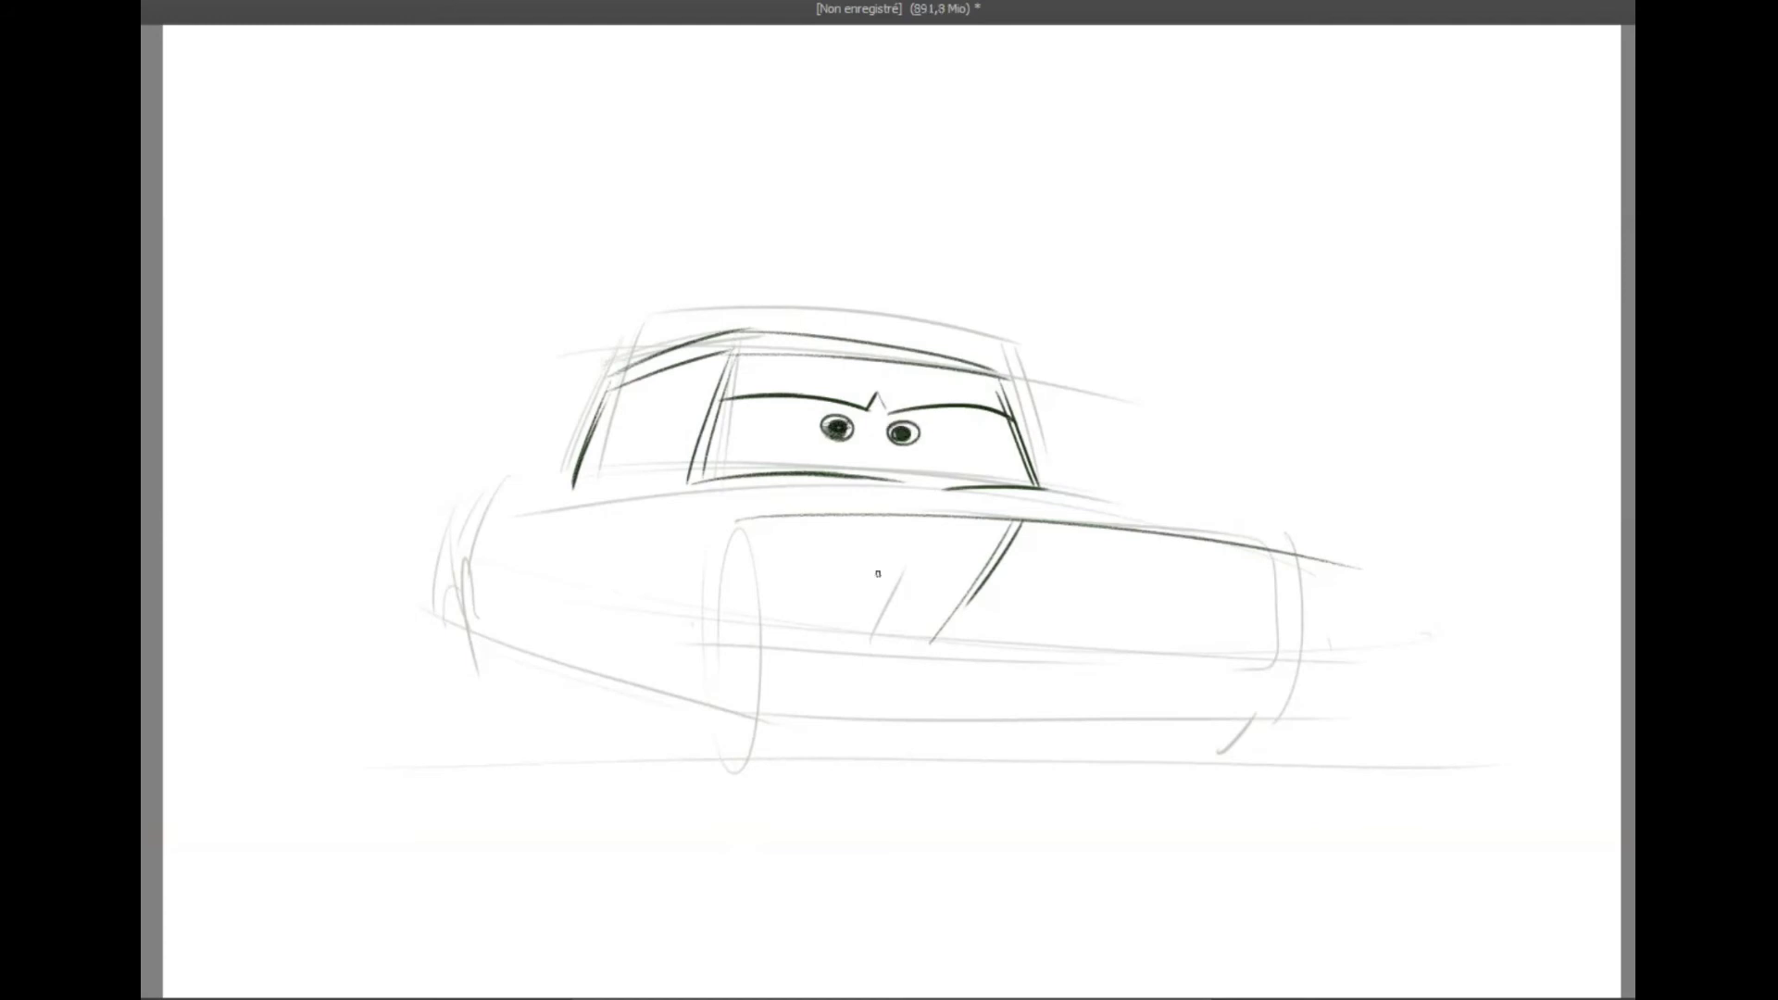
# - Draw the two rectangular headlights and the thick slanted side edges of the grille between them
pyautogui.moveTo(792, 539)
pyautogui.mouseDown()
pyautogui.moveTo(942, 527)
pyautogui.moveTo(793, 584)
pyautogui.mouseUp()
pyautogui.moveTo(804, 526); pyautogui.dragTo(948, 525)
pyautogui.moveTo(1237, 554); pyautogui.dragTo(1250, 597)
pyautogui.moveTo(1237, 554); pyautogui.dragTo(1345, 574)
pyautogui.moveTo(1255, 612); pyautogui.dragTo(1348, 619)
pyautogui.moveTo(1345, 576); pyautogui.dragTo(1348, 618)
pyautogui.moveTo(1000, 518); pyautogui.dragTo(916, 635)
pyautogui.moveTo(1200, 523); pyautogui.dragTo(1257, 657)
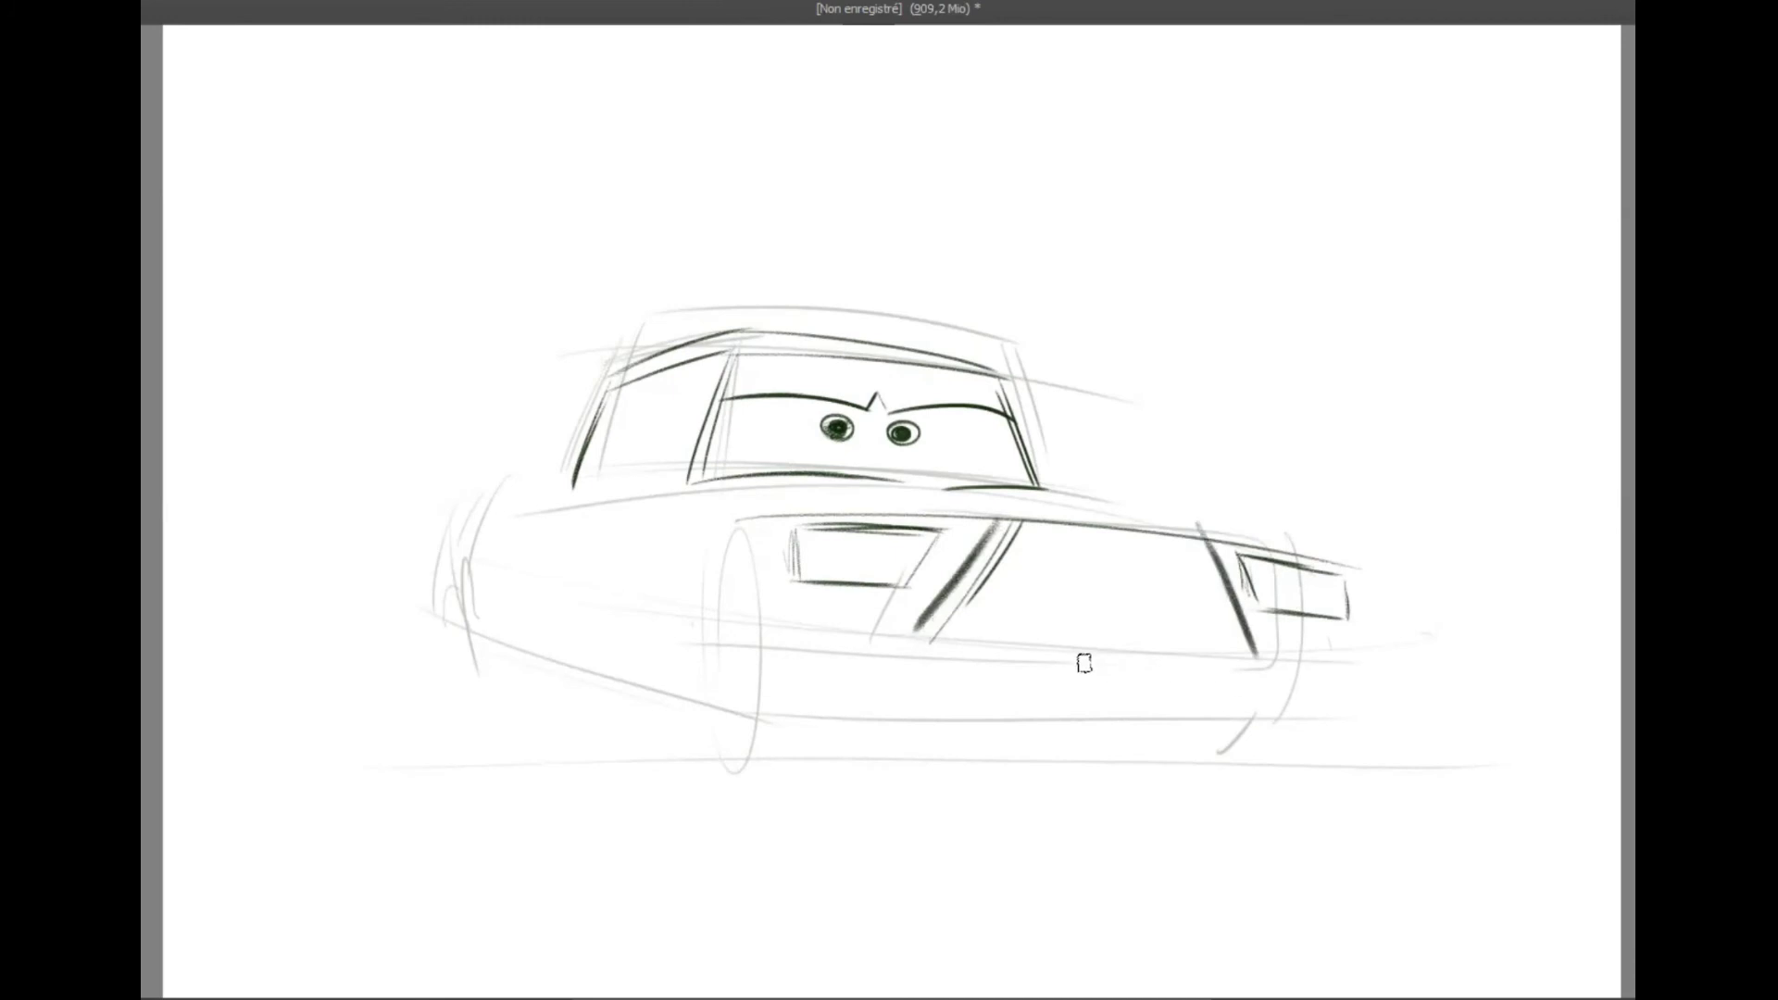
# - Draw the wide front bumper below the grille, with a thin mouth opening along its upper edge
pyautogui.moveTo(917, 632); pyautogui.dragTo(1276, 657)
pyautogui.moveTo(752, 630)
pyautogui.mouseDown()
pyautogui.moveTo(1033, 626)
pyautogui.moveTo(755, 695)
pyautogui.moveTo(1306, 695)
pyautogui.mouseUp()
pyautogui.moveTo(878, 628); pyautogui.dragTo(1234, 659)
pyautogui.moveTo(1000, 639)
pyautogui.mouseDown()
pyautogui.moveTo(1354, 685)
pyautogui.moveTo(1267, 704)
pyautogui.mouseUp()
pyautogui.moveTo(777, 687)
pyautogui.mouseDown()
pyautogui.moveTo(761, 695)
pyautogui.moveTo(1194, 729)
pyautogui.moveTo(1354, 684)
pyautogui.mouseUp()
# - Draw the near wheel arch, the hood and body top lines, and the side window frame in dark lines
pyautogui.moveTo(679, 636); pyautogui.dragTo(707, 541)
pyautogui.moveTo(724, 613)
pyautogui.mouseDown()
pyautogui.moveTo(747, 527)
pyautogui.moveTo(1032, 499)
pyautogui.mouseUp()
pyautogui.moveTo(861, 492); pyautogui.dragTo(1354, 567)
pyautogui.moveTo(761, 506); pyautogui.dragTo(523, 505)
pyautogui.moveTo(616, 389); pyautogui.dragTo(574, 490)
pyautogui.moveTo(616, 391)
pyautogui.mouseDown()
pyautogui.moveTo(737, 358)
pyautogui.moveTo(723, 359)
pyautogui.mouseUp()
pyautogui.moveTo(722, 361); pyautogui.dragTo(682, 478)
pyautogui.moveTo(642, 377); pyautogui.dragTo(595, 489)
# - Outline the trapezoid grille, fill it with dark vertical slats, and darken its lower edge
pyautogui.moveTo(963, 619)
pyautogui.mouseDown()
pyautogui.moveTo(1036, 542)
pyautogui.moveTo(1139, 543)
pyautogui.moveTo(1232, 611)
pyautogui.moveTo(973, 539)
pyautogui.moveTo(951, 637)
pyautogui.mouseUp()
pyautogui.moveTo(1210, 545); pyautogui.dragTo(1246, 644)
pyautogui.moveTo(1019, 528); pyautogui.dragTo(1199, 537)
pyautogui.moveTo(1019, 532); pyautogui.dragTo(1005, 629)
pyautogui.moveTo(1035, 529)
pyautogui.mouseDown()
pyautogui.moveTo(1026, 644)
pyautogui.moveTo(1048, 634)
pyautogui.mouseUp()
pyautogui.moveTo(1079, 529)
pyautogui.mouseDown()
pyautogui.moveTo(1074, 639)
pyautogui.moveTo(1111, 636)
pyautogui.mouseUp()
pyautogui.moveTo(1163, 548)
pyautogui.mouseDown()
pyautogui.moveTo(1158, 639)
pyautogui.moveTo(1184, 642)
pyautogui.mouseUp()
pyautogui.moveTo(1218, 547); pyautogui.dragTo(1209, 649)
pyautogui.moveTo(956, 628); pyautogui.dragTo(1251, 653)
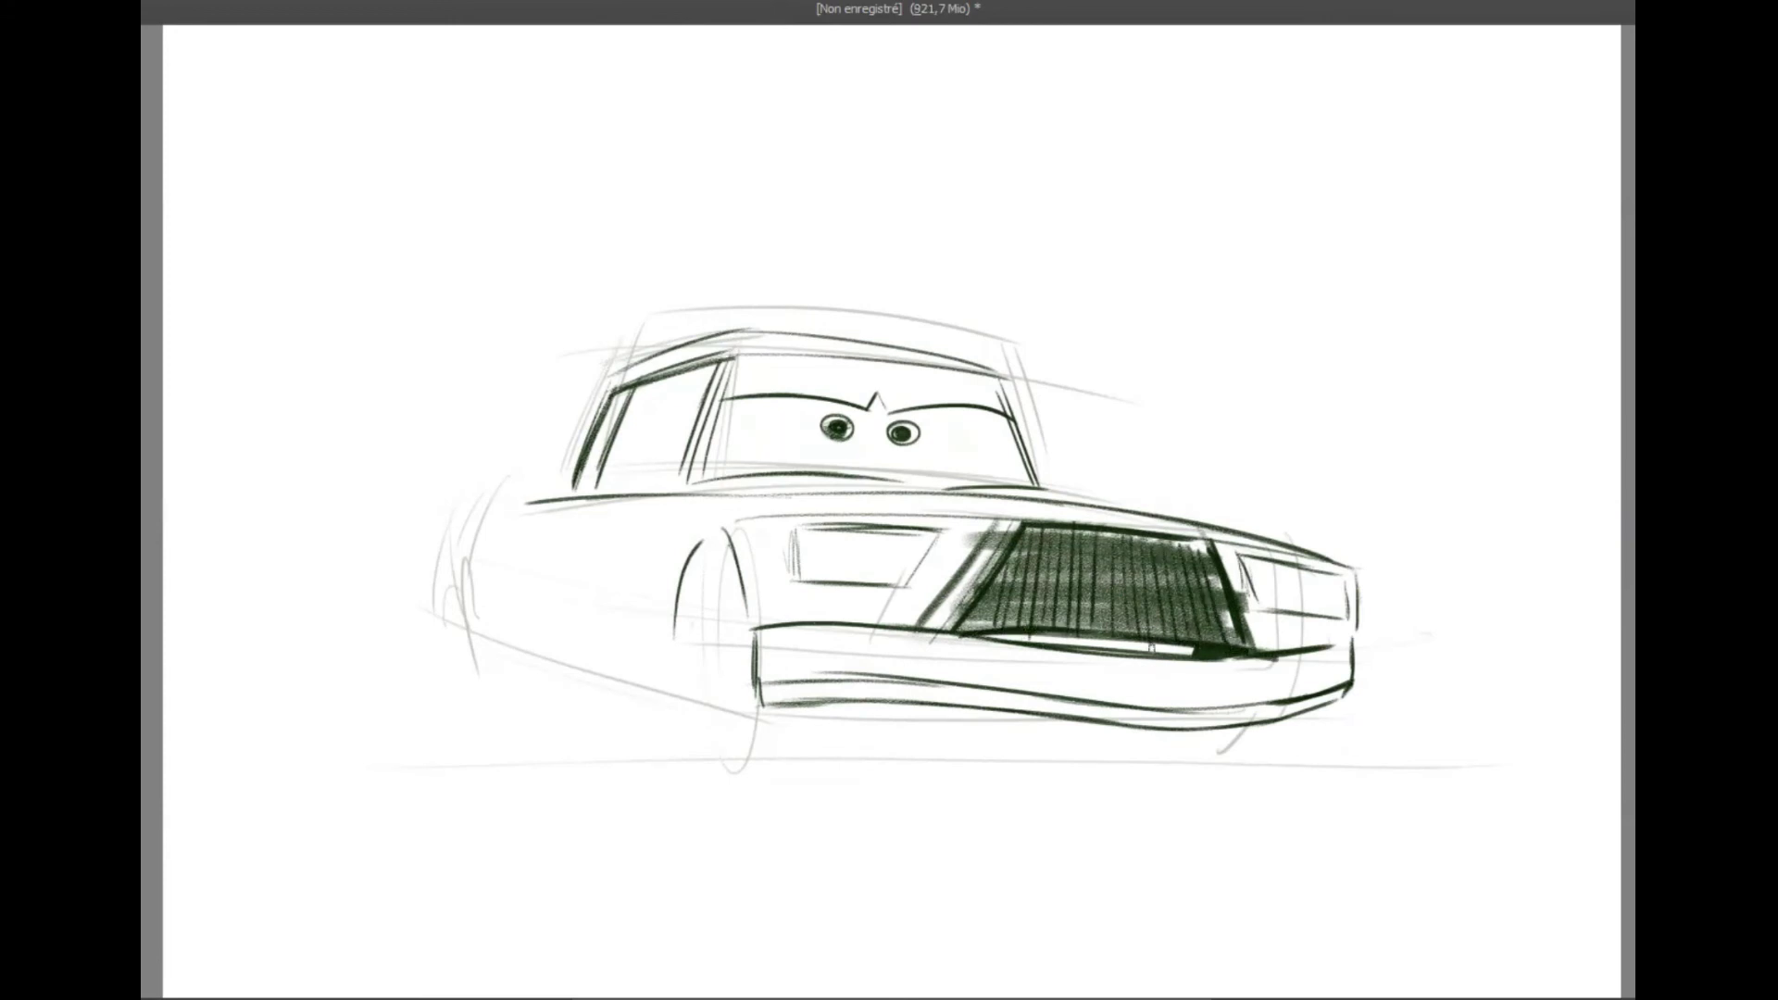
# - Draw and hatch the near front wheel with its hub, and add the far wheel's shaded underside below the bumper
pyautogui.moveTo(723, 589)
pyautogui.mouseDown()
pyautogui.moveTo(732, 703)
pyautogui.moveTo(709, 634)
pyautogui.mouseUp()
pyautogui.moveTo(732, 554)
pyautogui.mouseDown()
pyautogui.moveTo(691, 692)
pyautogui.moveTo(718, 764)
pyautogui.moveTo(781, 768)
pyautogui.moveTo(830, 704)
pyautogui.mouseUp()
pyautogui.moveTo(704, 602); pyautogui.dragTo(732, 561)
pyautogui.moveTo(718, 755)
pyautogui.mouseDown()
pyautogui.moveTo(769, 681)
pyautogui.moveTo(856, 704)
pyautogui.mouseUp()
pyautogui.moveTo(755, 704); pyautogui.dragTo(1053, 725)
pyautogui.moveTo(701, 733); pyautogui.dragTo(742, 764)
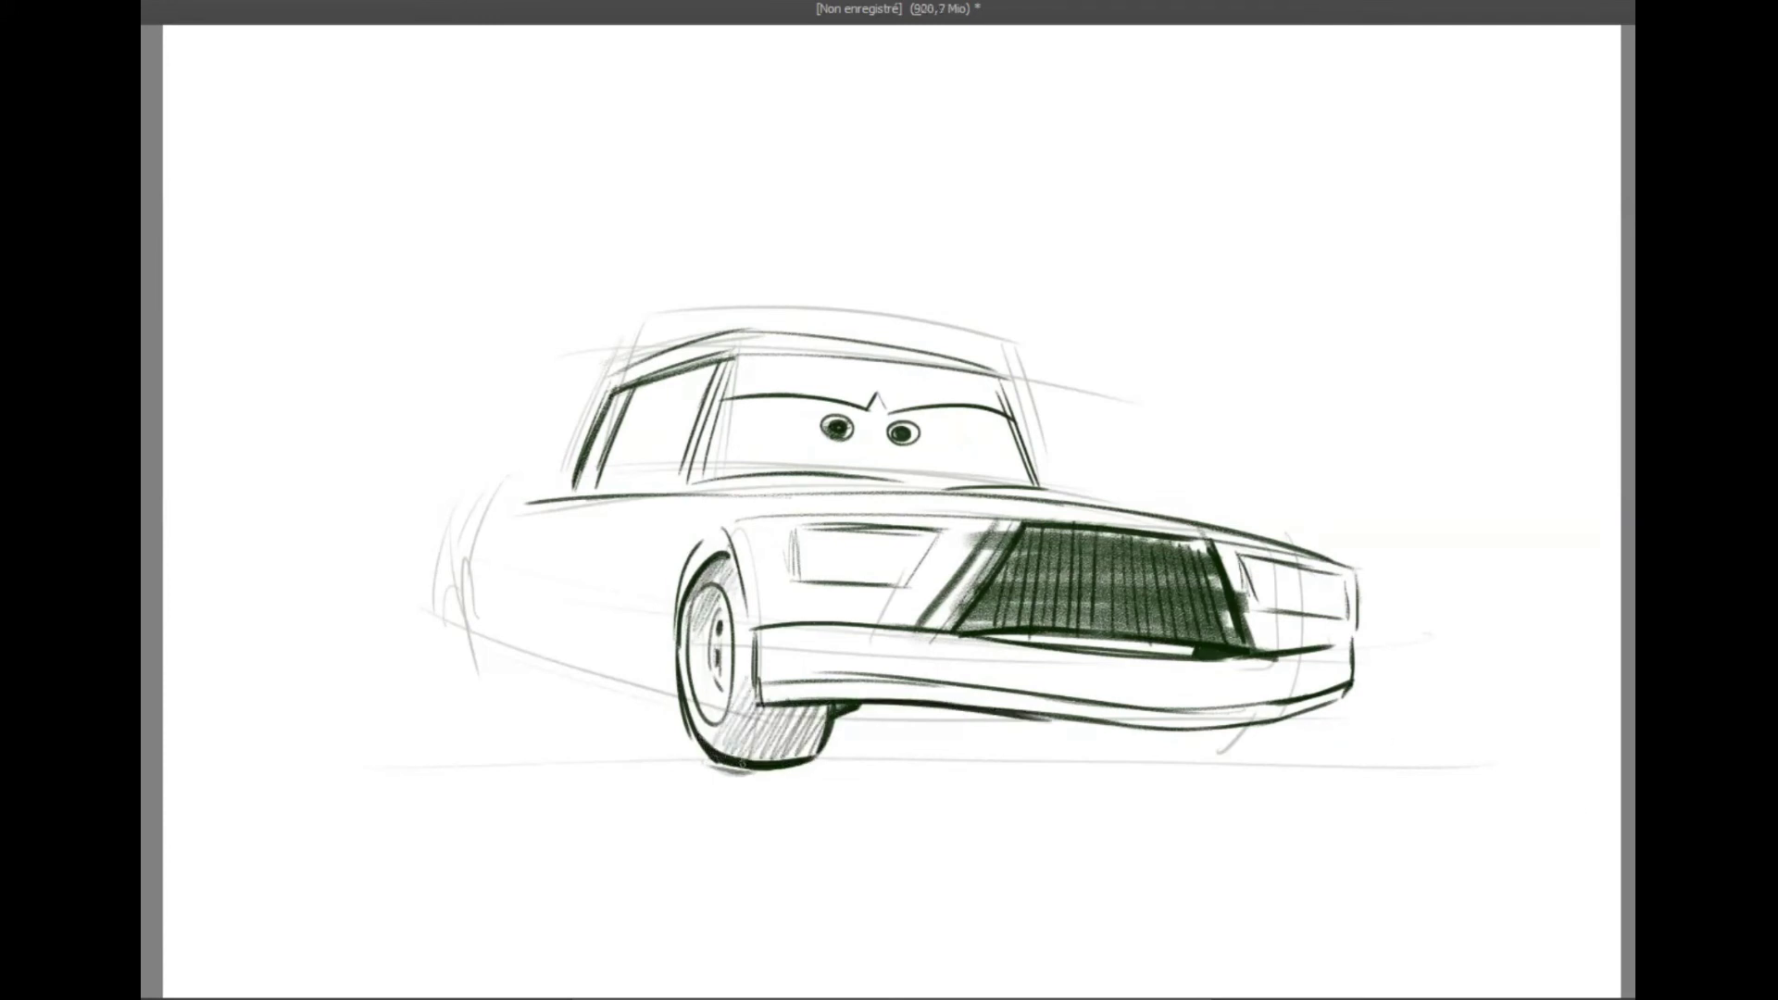
pyautogui.moveTo(1141, 734)
pyautogui.mouseDown()
pyautogui.moveTo(1208, 758)
pyautogui.moveTo(1167, 754)
pyautogui.mouseUp()
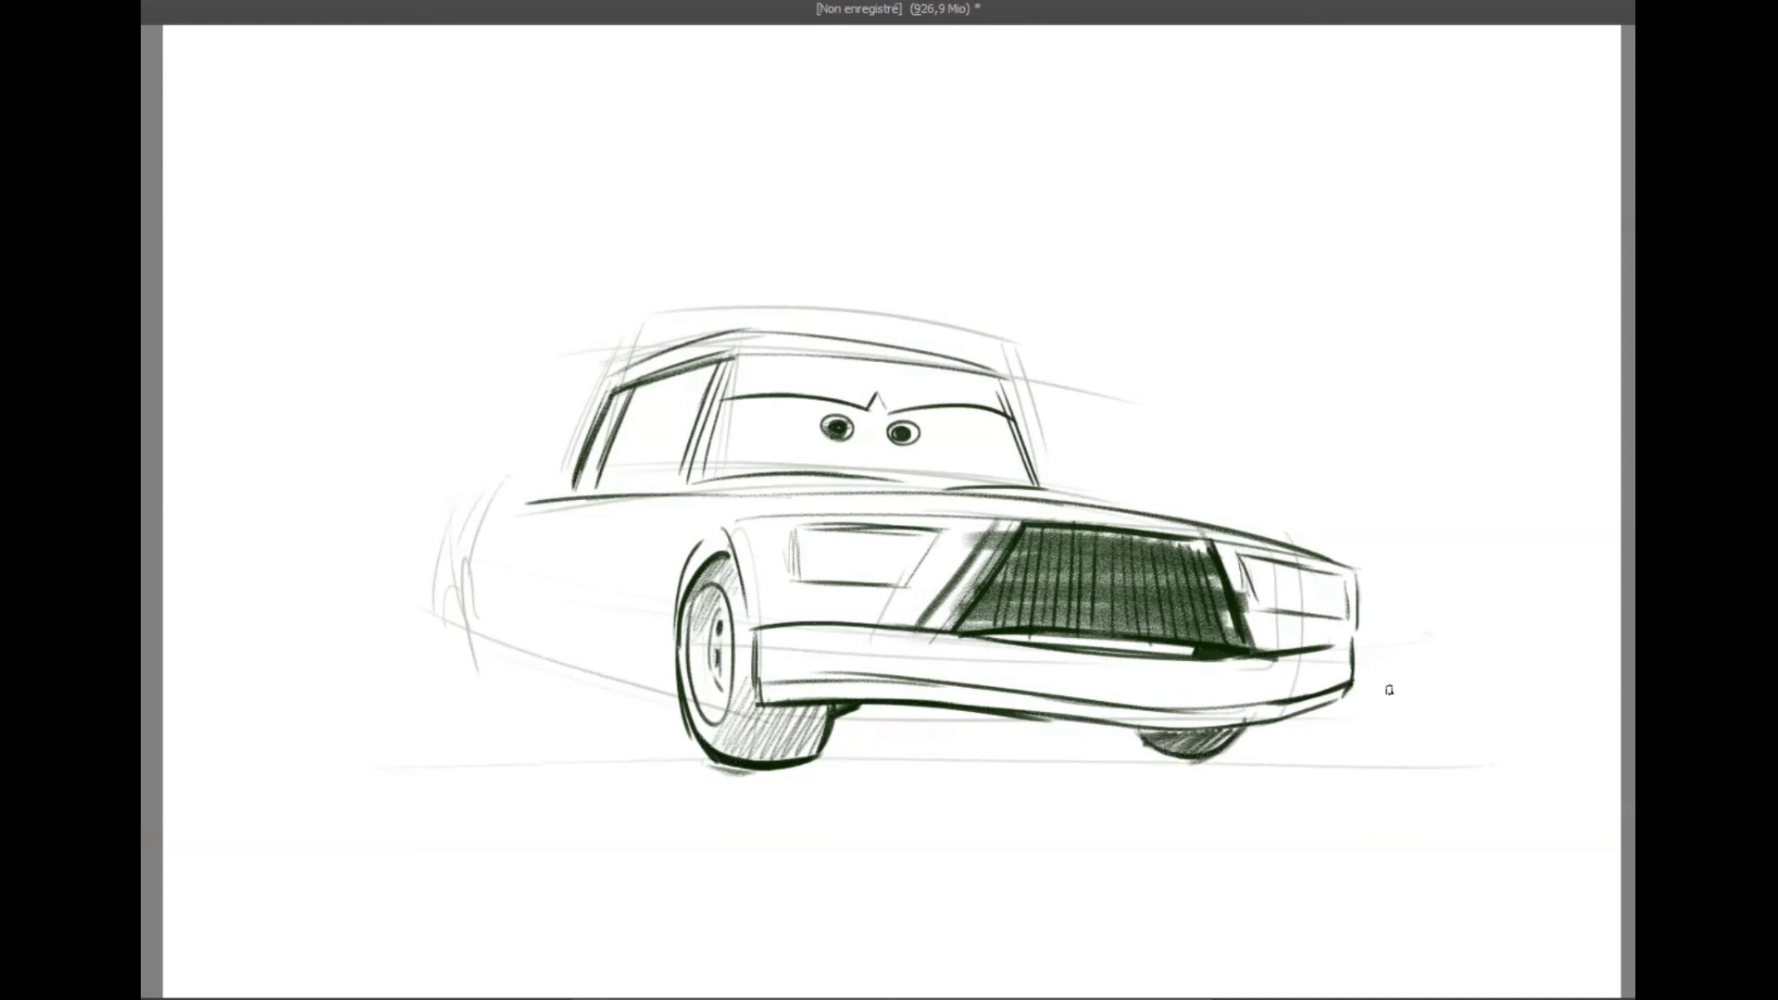
# - Darken the near front wheel arch and rim, add tread marks to the tyre, and outline the rear wheel arch
pyautogui.moveTo(681, 607)
pyautogui.mouseDown()
pyautogui.moveTo(734, 530)
pyautogui.moveTo(752, 653)
pyautogui.mouseUp()
pyautogui.moveTo(498, 638); pyautogui.dragTo(534, 640)
pyautogui.moveTo(713, 553); pyautogui.dragTo(684, 696)
pyautogui.moveTo(719, 591)
pyautogui.mouseDown()
pyautogui.moveTo(689, 624)
pyautogui.moveTo(704, 732)
pyautogui.mouseUp()
pyautogui.moveTo(746, 730)
pyautogui.mouseDown()
pyautogui.moveTo(728, 755)
pyautogui.moveTo(752, 759)
pyautogui.mouseUp()
pyautogui.moveTo(802, 713); pyautogui.dragTo(798, 759)
pyautogui.moveTo(823, 727); pyautogui.dragTo(789, 760)
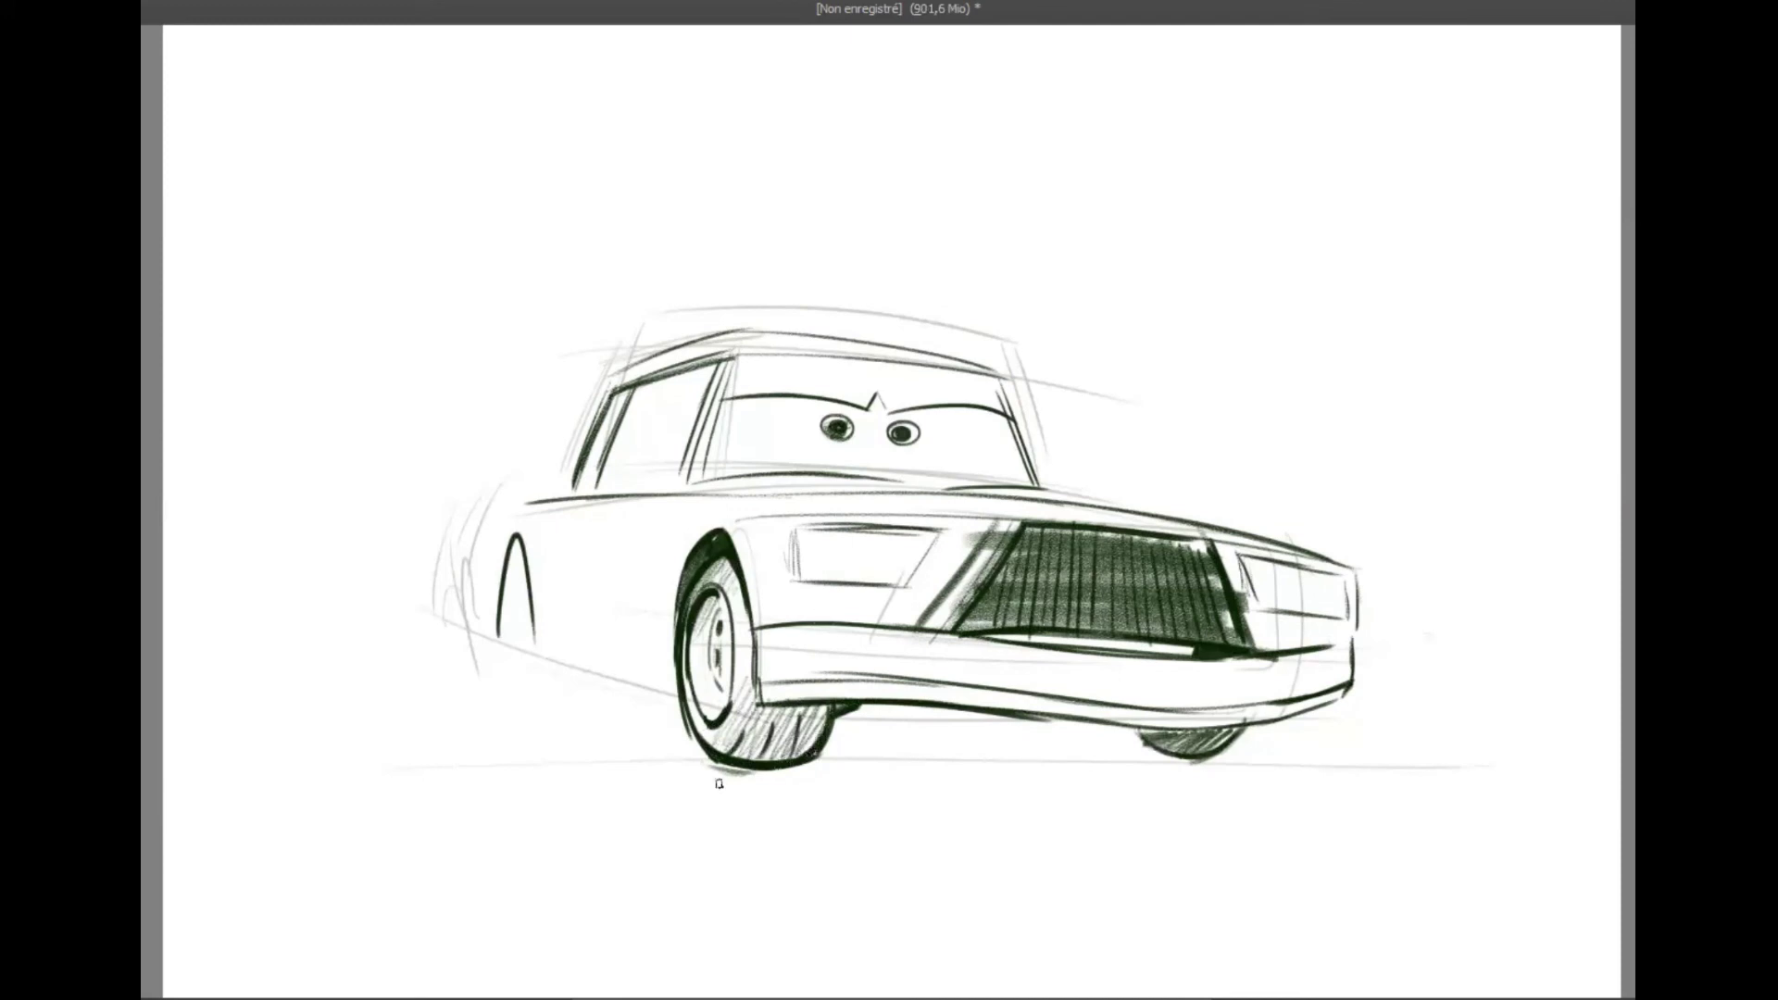
pyautogui.moveTo(727, 607); pyautogui.dragTo(716, 690)
# - Draw the hatched rear wheel, the lower sill line, the curved rear end and the small box on the rear fender
pyautogui.moveTo(510, 547)
pyautogui.mouseDown()
pyautogui.moveTo(535, 686)
pyautogui.moveTo(574, 693)
pyautogui.mouseUp()
pyautogui.moveTo(515, 579); pyautogui.dragTo(540, 668)
pyautogui.moveTo(530, 634)
pyautogui.mouseDown()
pyautogui.moveTo(572, 688)
pyautogui.moveTo(681, 697)
pyautogui.mouseUp()
pyautogui.moveTo(519, 497); pyautogui.dragTo(482, 582)
pyautogui.moveTo(481, 585); pyautogui.dragTo(510, 645)
pyautogui.moveTo(515, 505)
pyautogui.mouseDown()
pyautogui.moveTo(589, 488)
pyautogui.moveTo(567, 480)
pyautogui.mouseUp()
# - Strengthen the body's beltline, the hood's top edge and the roof contour with dark lines
pyautogui.moveTo(567, 495); pyautogui.dragTo(1028, 505)
pyautogui.moveTo(719, 490); pyautogui.dragTo(1139, 519)
pyautogui.moveTo(822, 496); pyautogui.dragTo(1265, 540)
pyautogui.moveTo(612, 388); pyautogui.dragTo(812, 338)
pyautogui.moveTo(741, 335); pyautogui.dragTo(1007, 374)
# - Shade the sedan's side panel in horizontal bands and darken the front fender around the wheel arch
pyautogui.moveTo(542, 597)
pyautogui.mouseDown()
pyautogui.moveTo(656, 611)
pyautogui.moveTo(656, 634)
pyautogui.mouseUp()
pyautogui.moveTo(551, 649); pyautogui.dragTo(658, 658)
pyautogui.moveTo(546, 519); pyautogui.dragTo(693, 524)
pyautogui.moveTo(805, 537); pyautogui.dragTo(774, 616)
pyautogui.moveTo(778, 556); pyautogui.dragTo(629, 514)
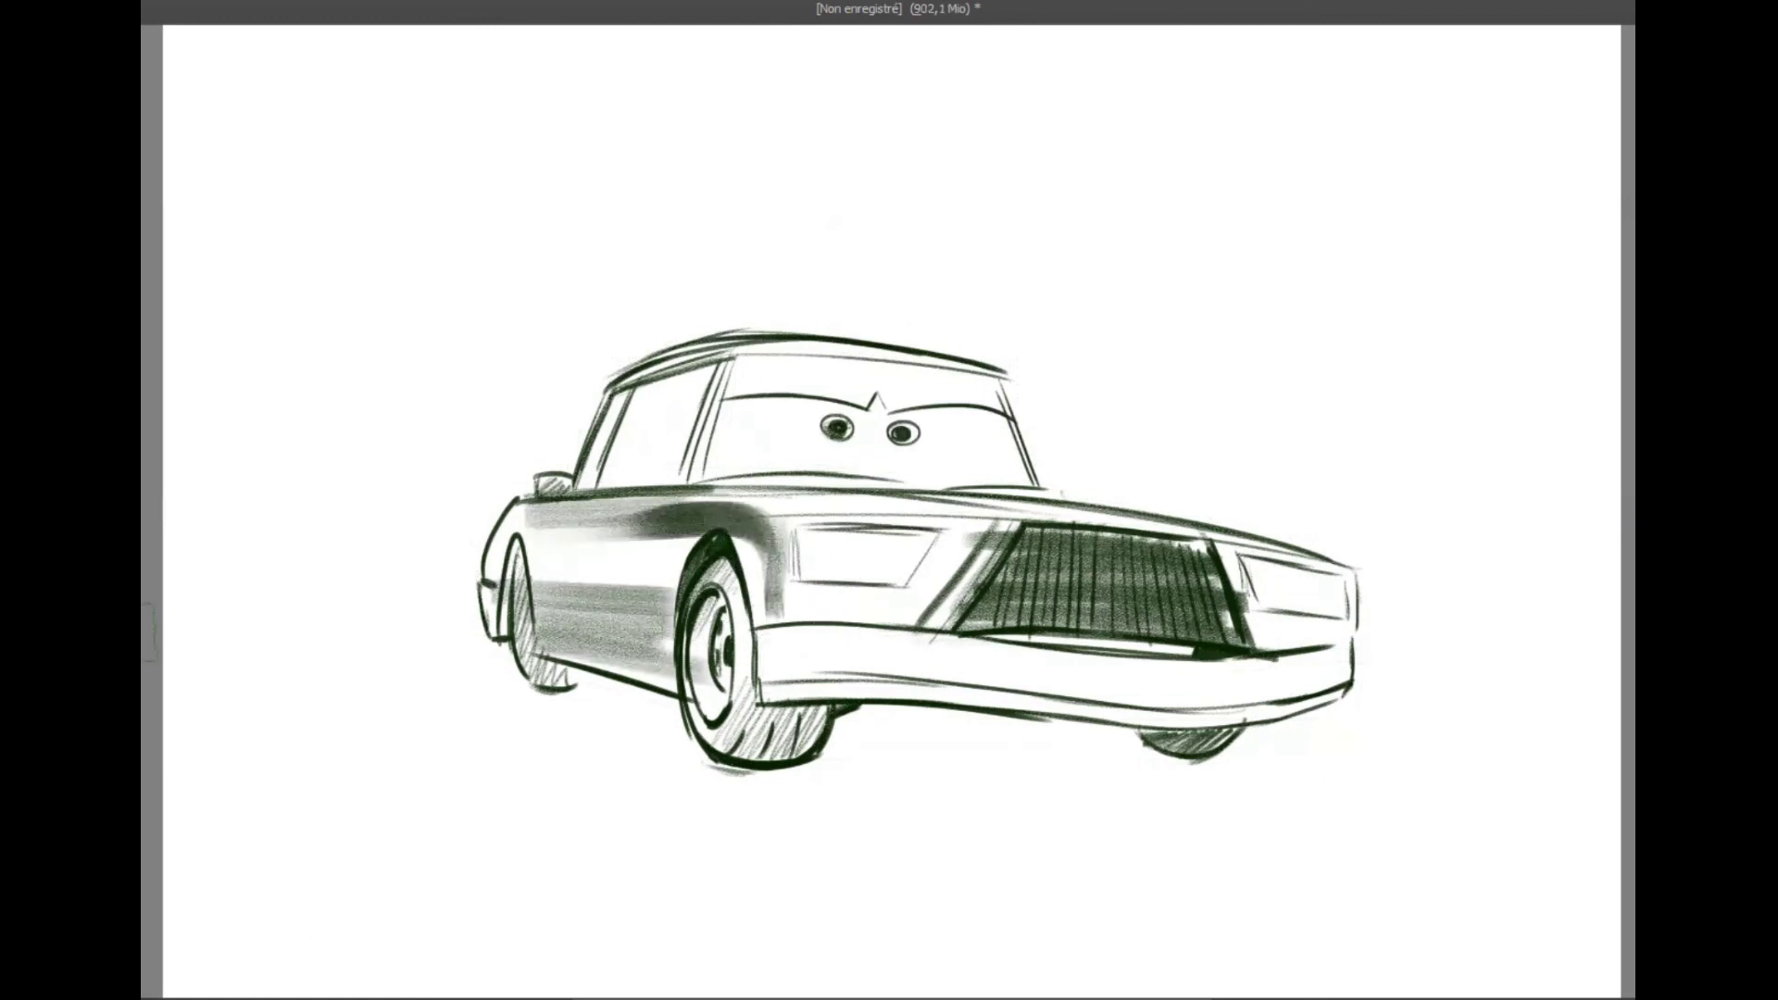
# - Shade the ground shadow beneath the sedan, between the wheels and under the front bumper
pyautogui.moveTo(838, 728); pyautogui.dragTo(1157, 746)
pyautogui.moveTo(565, 681); pyautogui.dragTo(731, 737)
pyautogui.moveTo(811, 741); pyautogui.dragTo(832, 755)
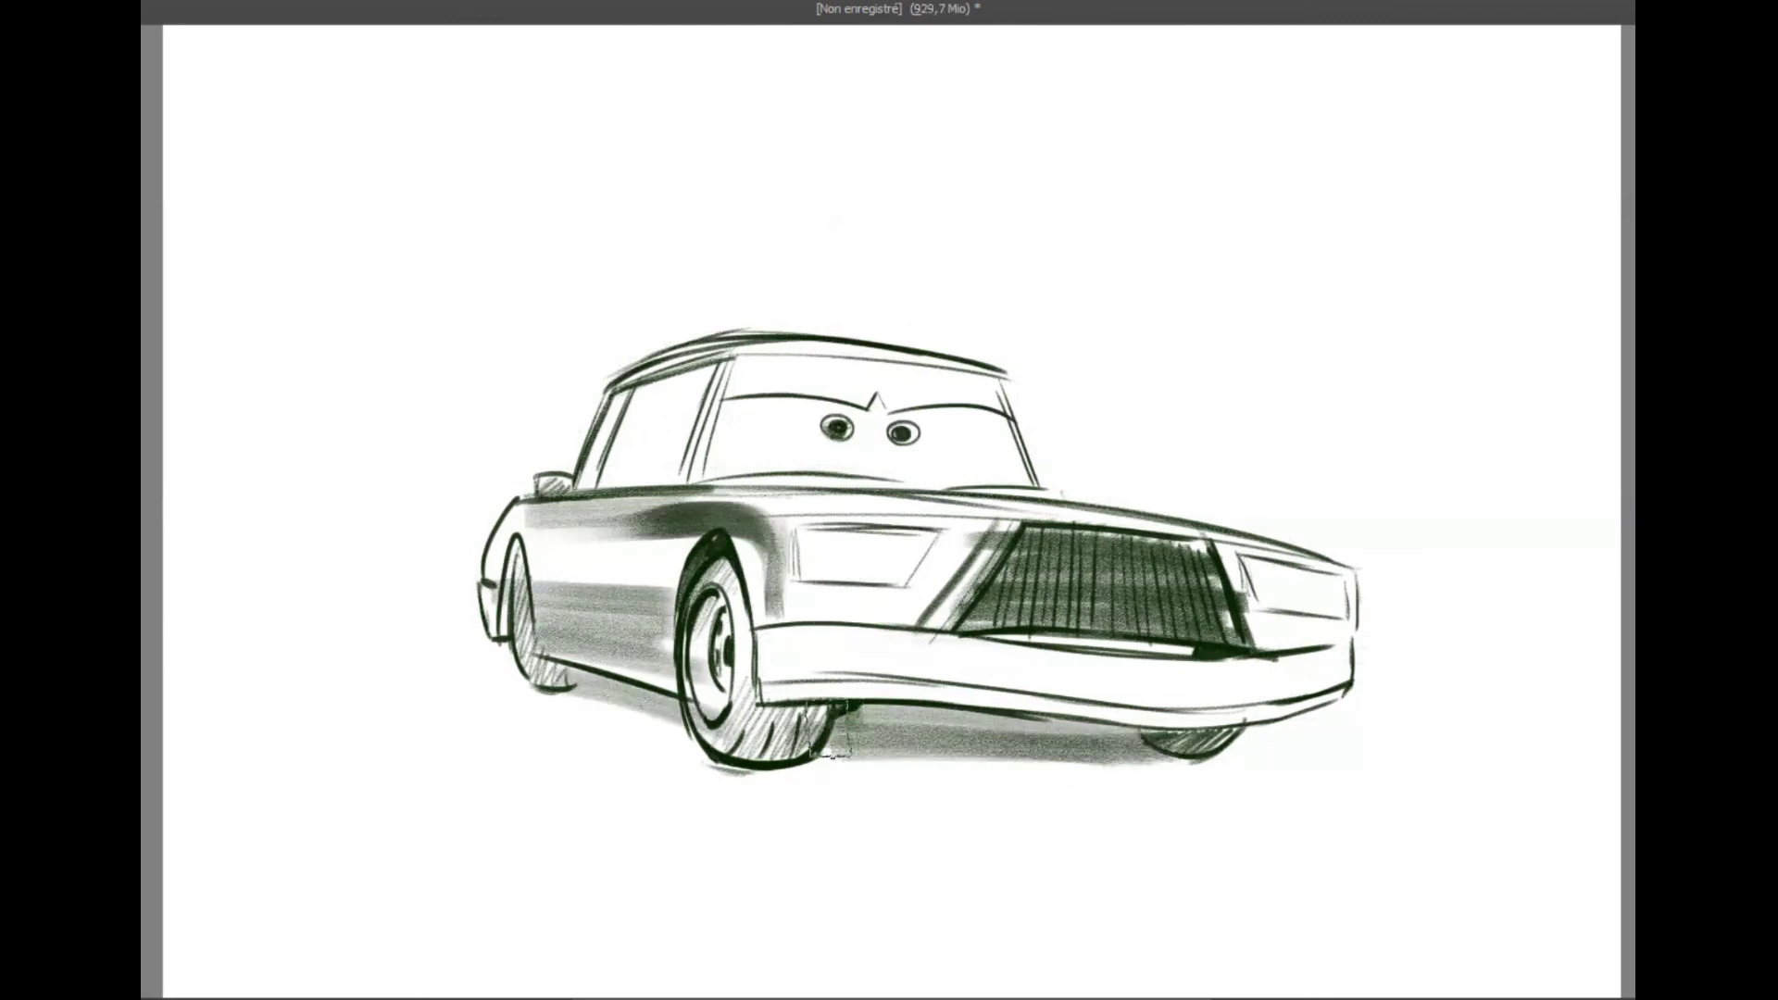
pyautogui.moveTo(1335, 650); pyautogui.dragTo(1332, 558)
pyautogui.moveTo(1238, 990)
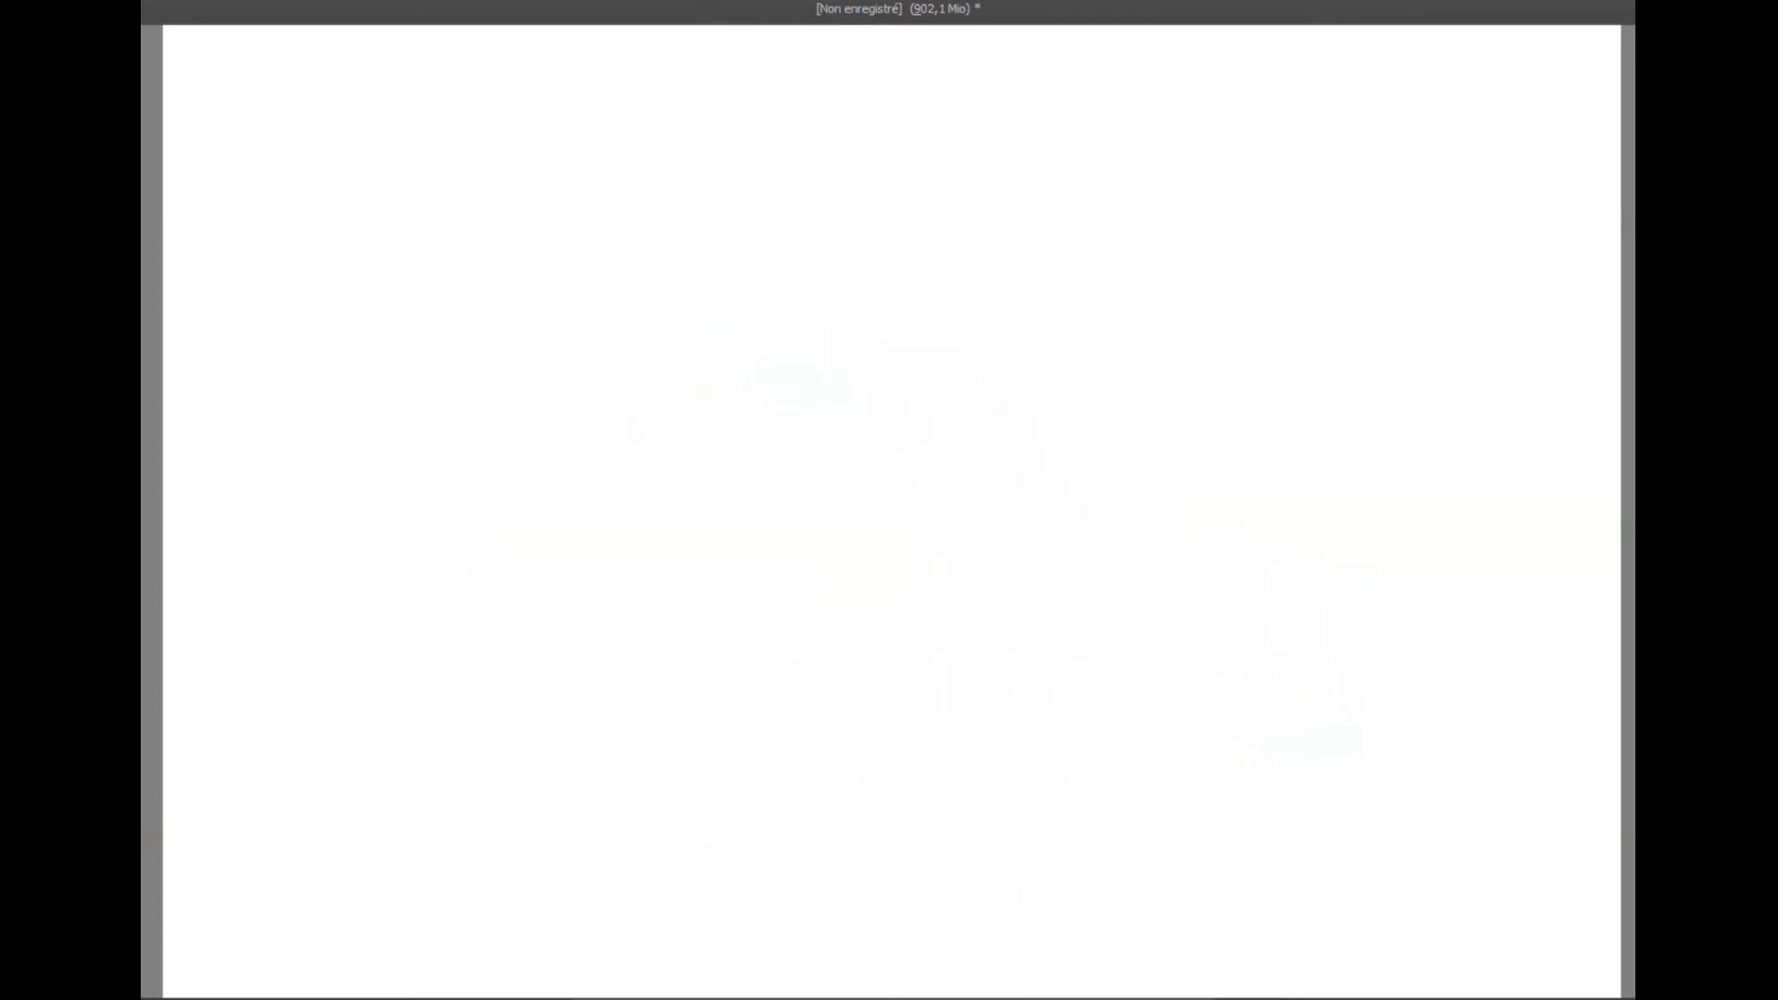
# - On a blank canvas, rough in a new car's rear end, trunk line, rear wheel arch, lower body curve and cabin
pyautogui.moveTo(434, 419); pyautogui.dragTo(437, 530)
pyautogui.moveTo(441, 419)
pyautogui.mouseDown()
pyautogui.moveTo(457, 566)
pyautogui.moveTo(778, 407)
pyautogui.mouseUp()
pyautogui.moveTo(467, 568); pyautogui.dragTo(509, 558)
pyautogui.moveTo(551, 649); pyautogui.dragTo(662, 728)
pyautogui.moveTo(519, 579); pyautogui.dragTo(922, 726)
pyautogui.moveTo(768, 719); pyautogui.dragTo(1130, 714)
pyautogui.moveTo(611, 323); pyautogui.dragTo(562, 404)
pyautogui.moveTo(612, 328)
pyautogui.mouseDown()
pyautogui.moveTo(917, 342)
pyautogui.moveTo(982, 485)
pyautogui.mouseUp()
pyautogui.moveTo(943, 367); pyautogui.dragTo(977, 480)
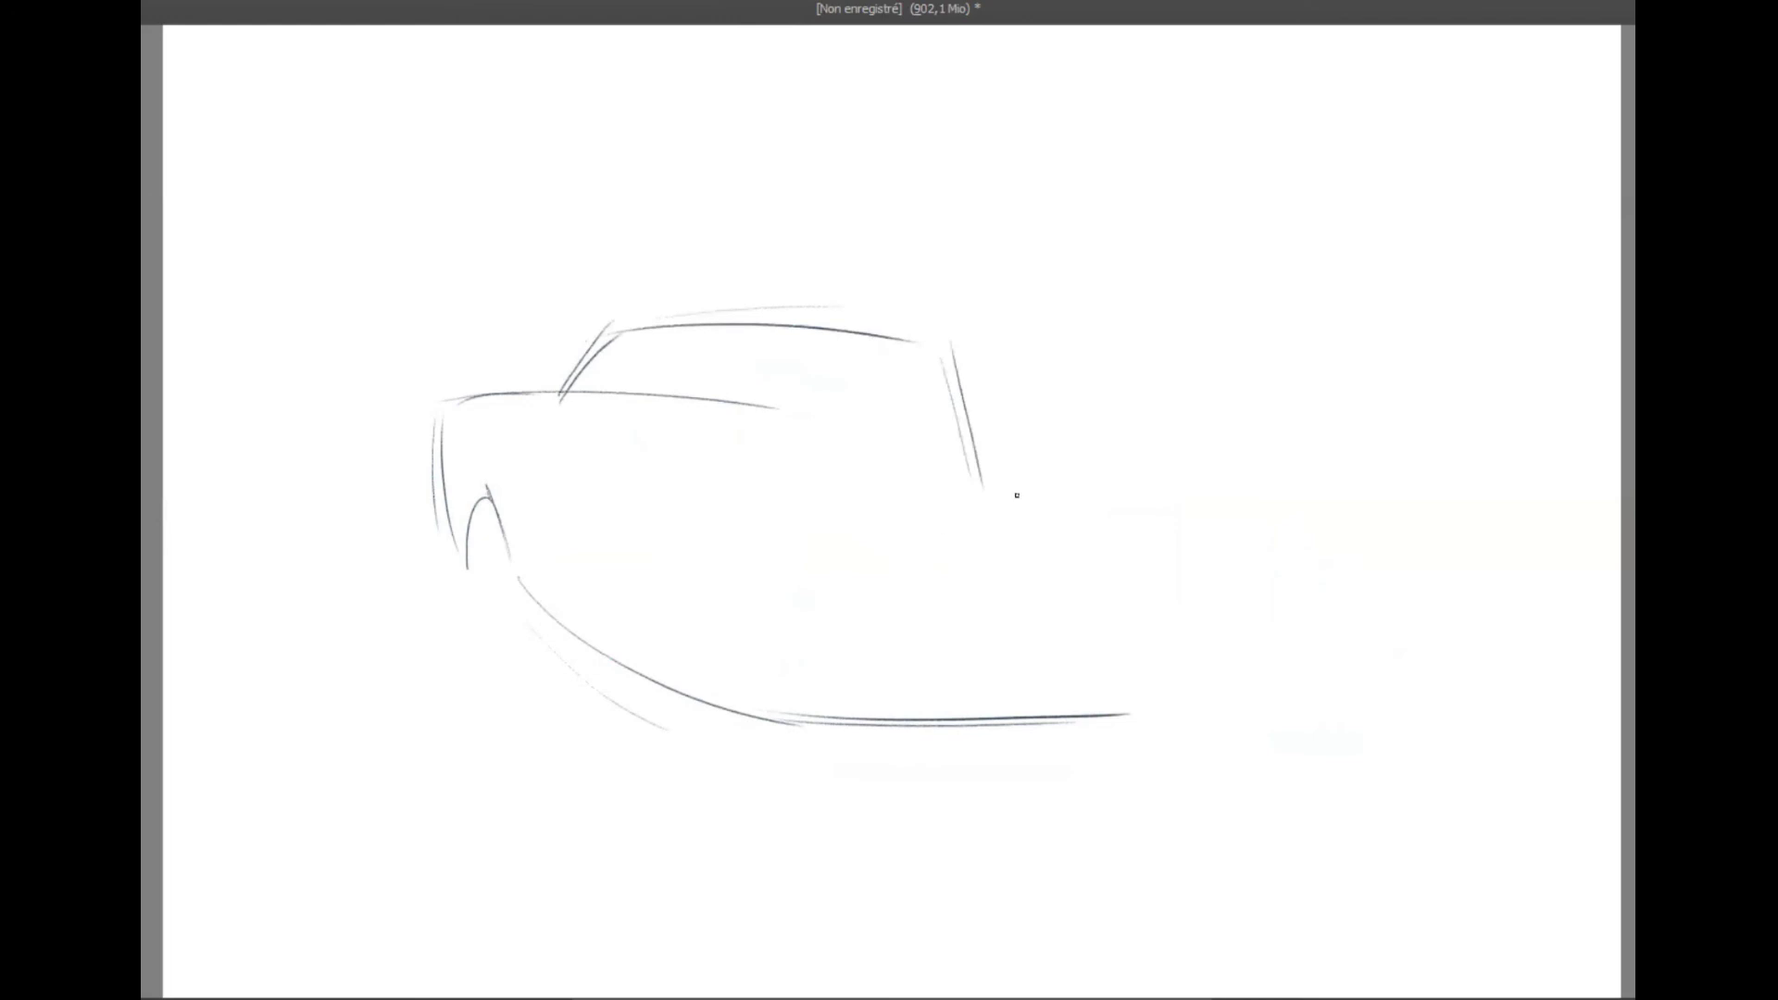
# - Rough in the long curved hood, the rounded nose and the bumper line across the front
pyautogui.moveTo(682, 446); pyautogui.dragTo(945, 464)
pyautogui.moveTo(676, 435); pyautogui.dragTo(1014, 456)
pyautogui.moveTo(821, 428)
pyautogui.mouseDown()
pyautogui.moveTo(1248, 649)
pyautogui.moveTo(1051, 728)
pyautogui.mouseUp()
pyautogui.moveTo(1073, 683)
pyautogui.mouseDown()
pyautogui.moveTo(826, 685)
pyautogui.moveTo(1213, 676)
pyautogui.mouseUp()
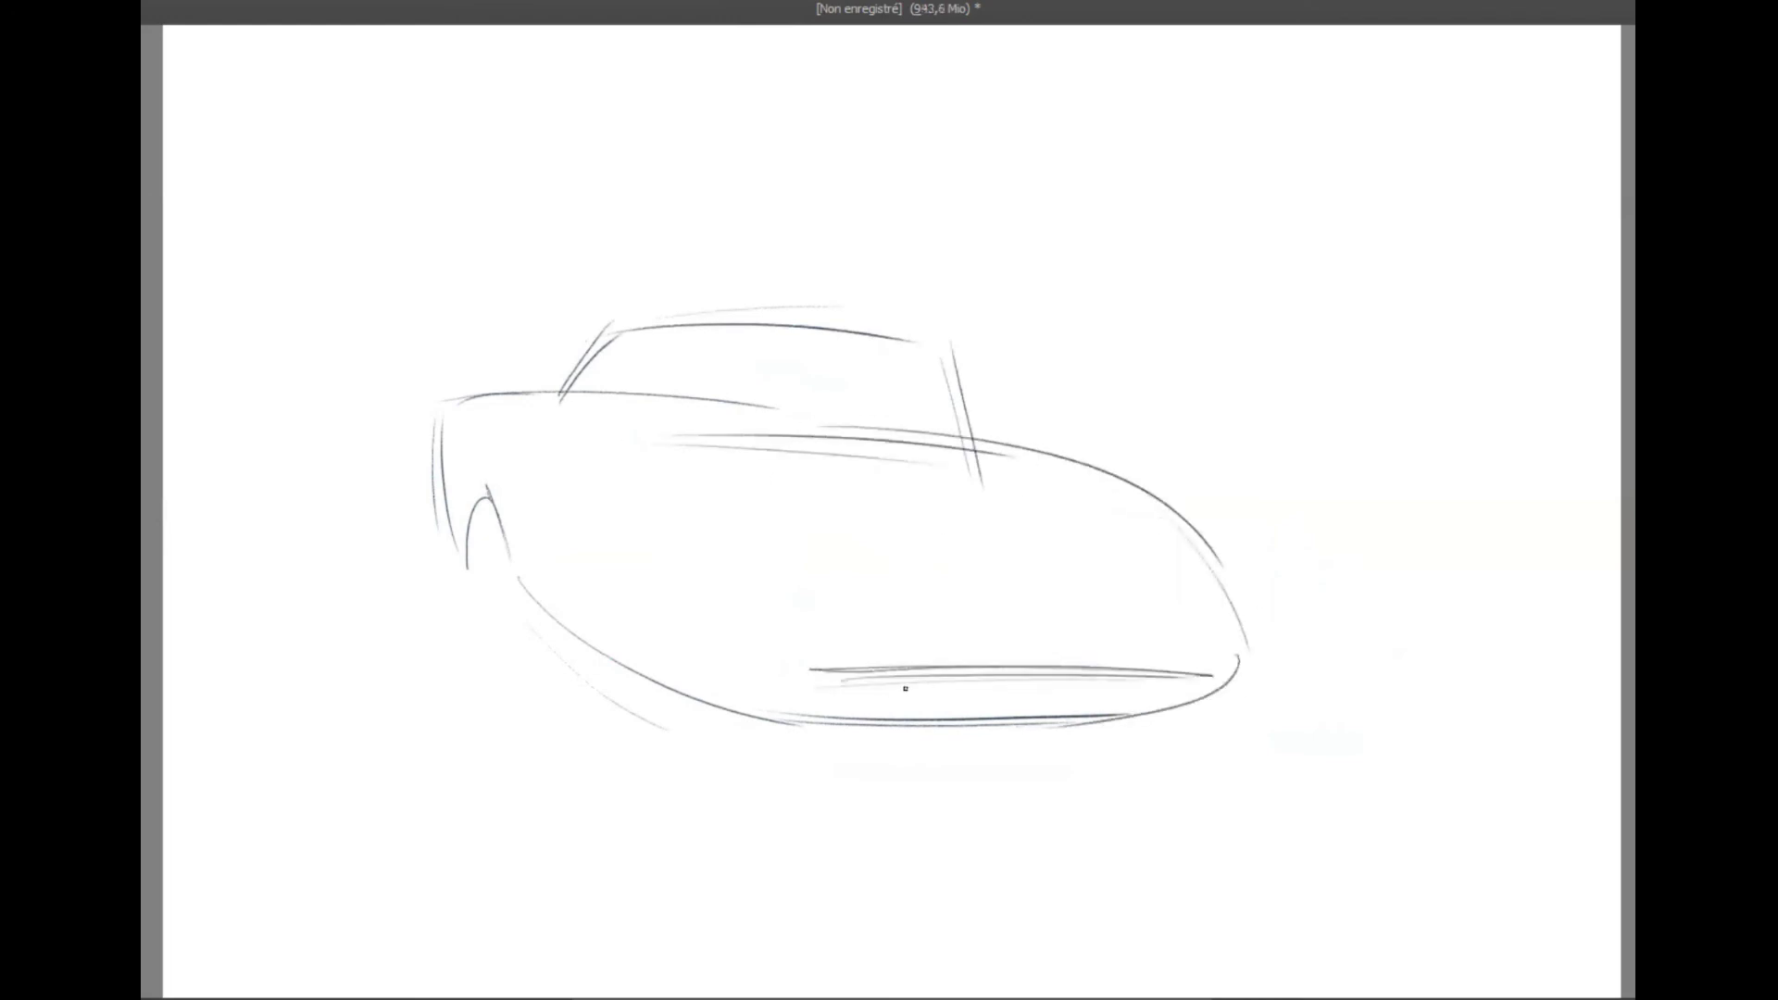
# - Sketch a smiling mouth in the bumper, the near front wheel arch and the long creases along the hood
pyautogui.moveTo(866, 669); pyautogui.dragTo(1134, 681)
pyautogui.moveTo(935, 704); pyautogui.dragTo(1130, 687)
pyautogui.moveTo(611, 489); pyautogui.dragTo(586, 637)
pyautogui.moveTo(654, 484); pyautogui.dragTo(843, 663)
pyautogui.moveTo(600, 468)
pyautogui.mouseDown()
pyautogui.moveTo(1208, 521)
pyautogui.moveTo(1252, 689)
pyautogui.mouseUp()
pyautogui.moveTo(559, 454); pyautogui.dragTo(1084, 465)
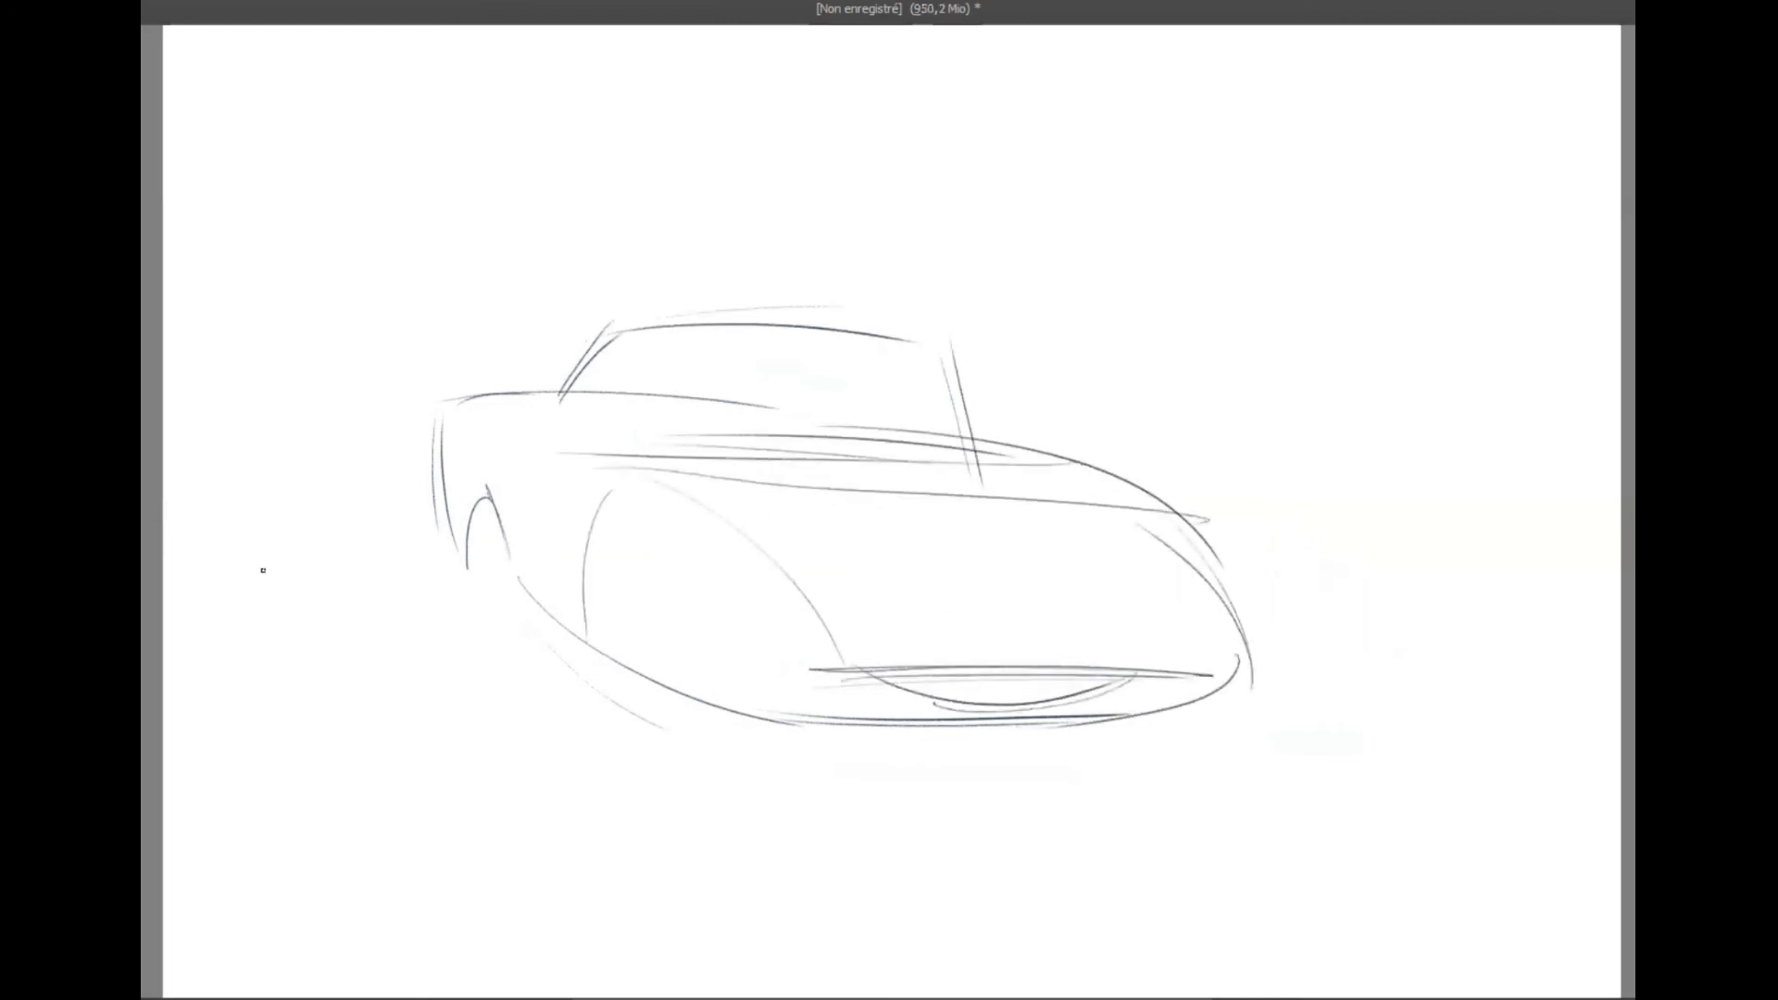
# - Rough in the front and rear wheels as narrow ellipses and add the rear fender's top line
pyautogui.moveTo(619, 646); pyautogui.dragTo(695, 671)
pyautogui.moveTo(633, 572); pyautogui.dragTo(663, 728)
pyautogui.moveTo(630, 616); pyautogui.dragTo(660, 728)
pyautogui.moveTo(476, 556); pyautogui.dragTo(483, 591)
pyautogui.moveTo(477, 524); pyautogui.dragTo(512, 639)
pyautogui.moveTo(435, 437); pyautogui.dragTo(581, 470)
# - Reinforce the roofline, the far windshield pillar, the fender curve and the nose contour with light strokes
pyautogui.moveTo(617, 339)
pyautogui.mouseDown()
pyautogui.moveTo(526, 446)
pyautogui.moveTo(954, 365)
pyautogui.mouseUp()
pyautogui.moveTo(946, 342); pyautogui.dragTo(982, 466)
pyautogui.moveTo(655, 454)
pyautogui.mouseDown()
pyautogui.moveTo(1067, 468)
pyautogui.moveTo(1191, 595)
pyautogui.mouseUp()
pyautogui.moveTo(1158, 518); pyautogui.dragTo(1251, 662)
# - Sketch a tall rear wing rising from the trunk, with a flat top and two slanted uprights
pyautogui.moveTo(443, 245); pyautogui.dragTo(459, 446)
pyautogui.moveTo(435, 257); pyautogui.dragTo(454, 449)
pyautogui.moveTo(443, 244)
pyautogui.mouseDown()
pyautogui.moveTo(675, 250)
pyautogui.moveTo(713, 324)
pyautogui.mouseUp()
pyautogui.moveTo(453, 266); pyautogui.dragTo(497, 434)
pyautogui.moveTo(675, 335); pyautogui.dragTo(524, 458)
# - Refine the rough windshield frame and pillars, the wheel ellipses and the hood's upper line
pyautogui.moveTo(593, 352); pyautogui.dragTo(956, 375)
pyautogui.moveTo(948, 372); pyautogui.dragTo(991, 492)
pyautogui.moveTo(494, 489)
pyautogui.mouseDown()
pyautogui.moveTo(604, 658)
pyautogui.moveTo(524, 628)
pyautogui.mouseUp()
pyautogui.moveTo(631, 610); pyautogui.dragTo(690, 713)
pyautogui.moveTo(615, 499)
pyautogui.mouseDown()
pyautogui.moveTo(854, 643)
pyautogui.moveTo(1174, 521)
pyautogui.mouseUp()
pyautogui.moveTo(897, 347); pyautogui.dragTo(968, 488)
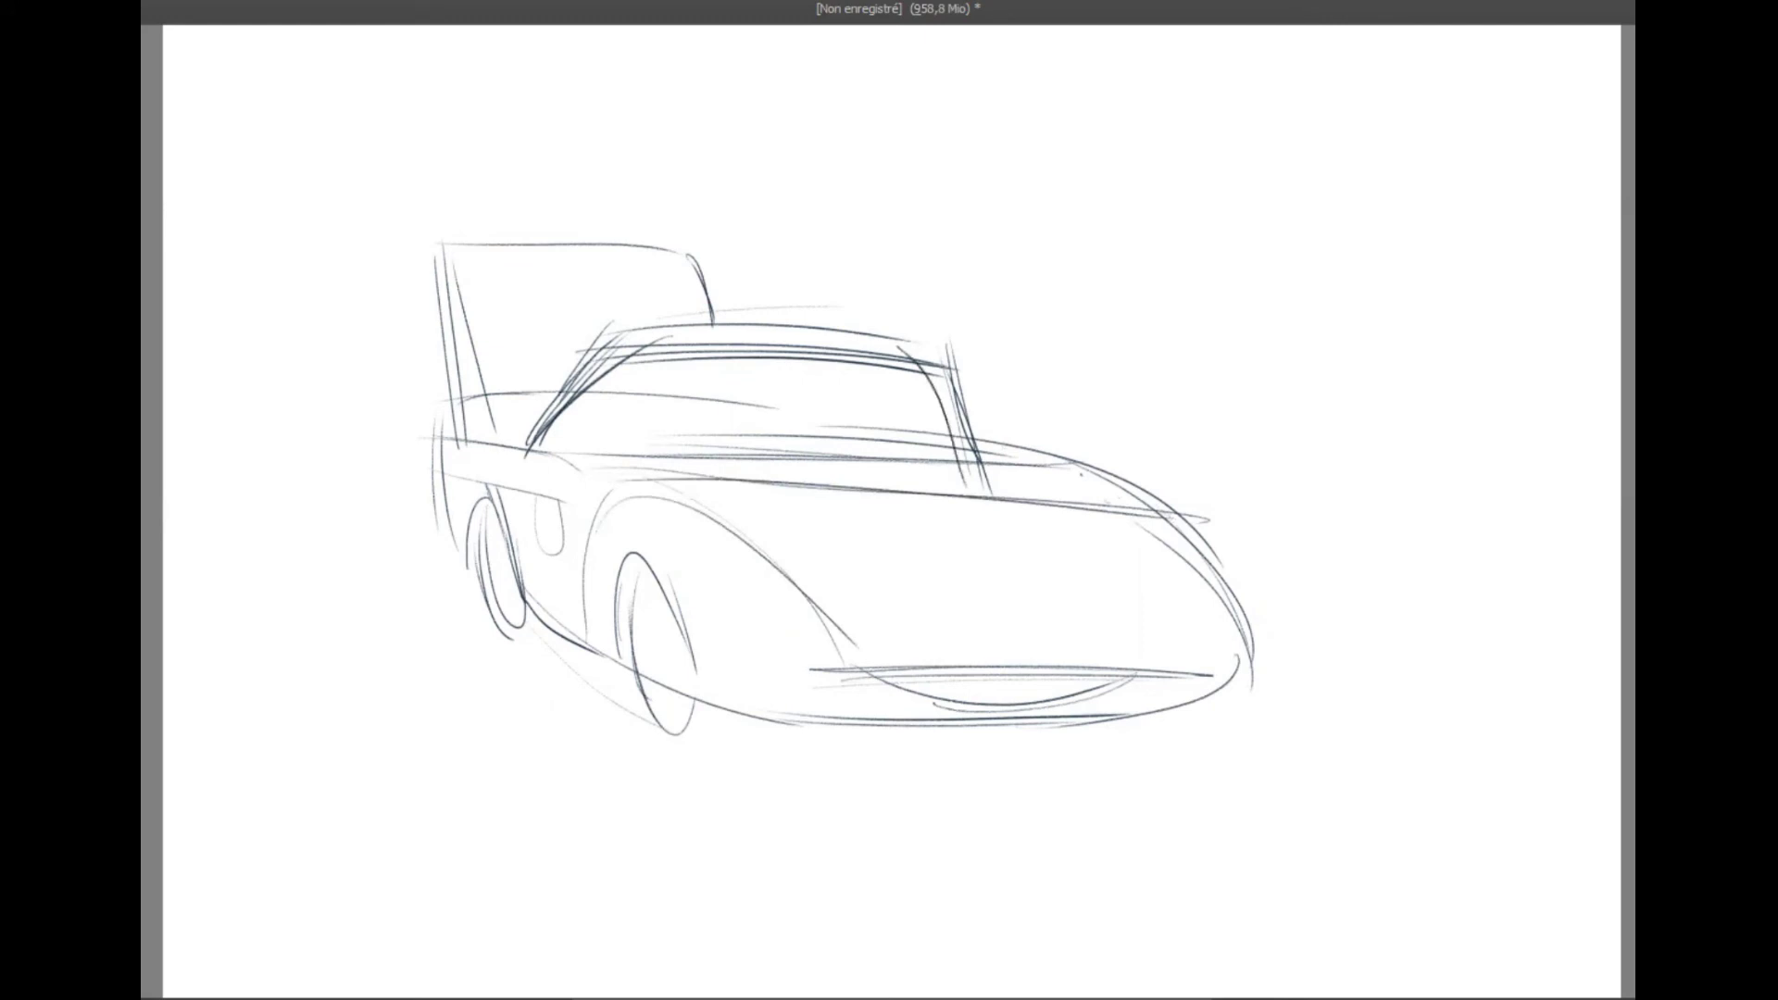
# - Draw the windshield edges, eyelids, eyes and side window frame in dark lines
pyautogui.moveTo(649, 366); pyautogui.dragTo(657, 461)
pyautogui.moveTo(661, 371)
pyautogui.mouseDown()
pyautogui.moveTo(671, 456)
pyautogui.moveTo(889, 361)
pyautogui.moveTo(936, 374)
pyautogui.mouseUp()
pyautogui.moveTo(674, 395); pyautogui.dragTo(942, 426)
pyautogui.moveTo(719, 398)
pyautogui.mouseDown()
pyautogui.moveTo(715, 420)
pyautogui.moveTo(727, 403)
pyautogui.moveTo(800, 427)
pyautogui.mouseUp()
pyautogui.moveTo(794, 421); pyautogui.dragTo(813, 410)
pyautogui.moveTo(667, 454); pyautogui.dragTo(949, 451)
pyautogui.moveTo(624, 372); pyautogui.dragTo(611, 443)
pyautogui.moveTo(614, 382)
pyautogui.mouseDown()
pyautogui.moveTo(601, 445)
pyautogui.moveTo(663, 457)
pyautogui.mouseUp()
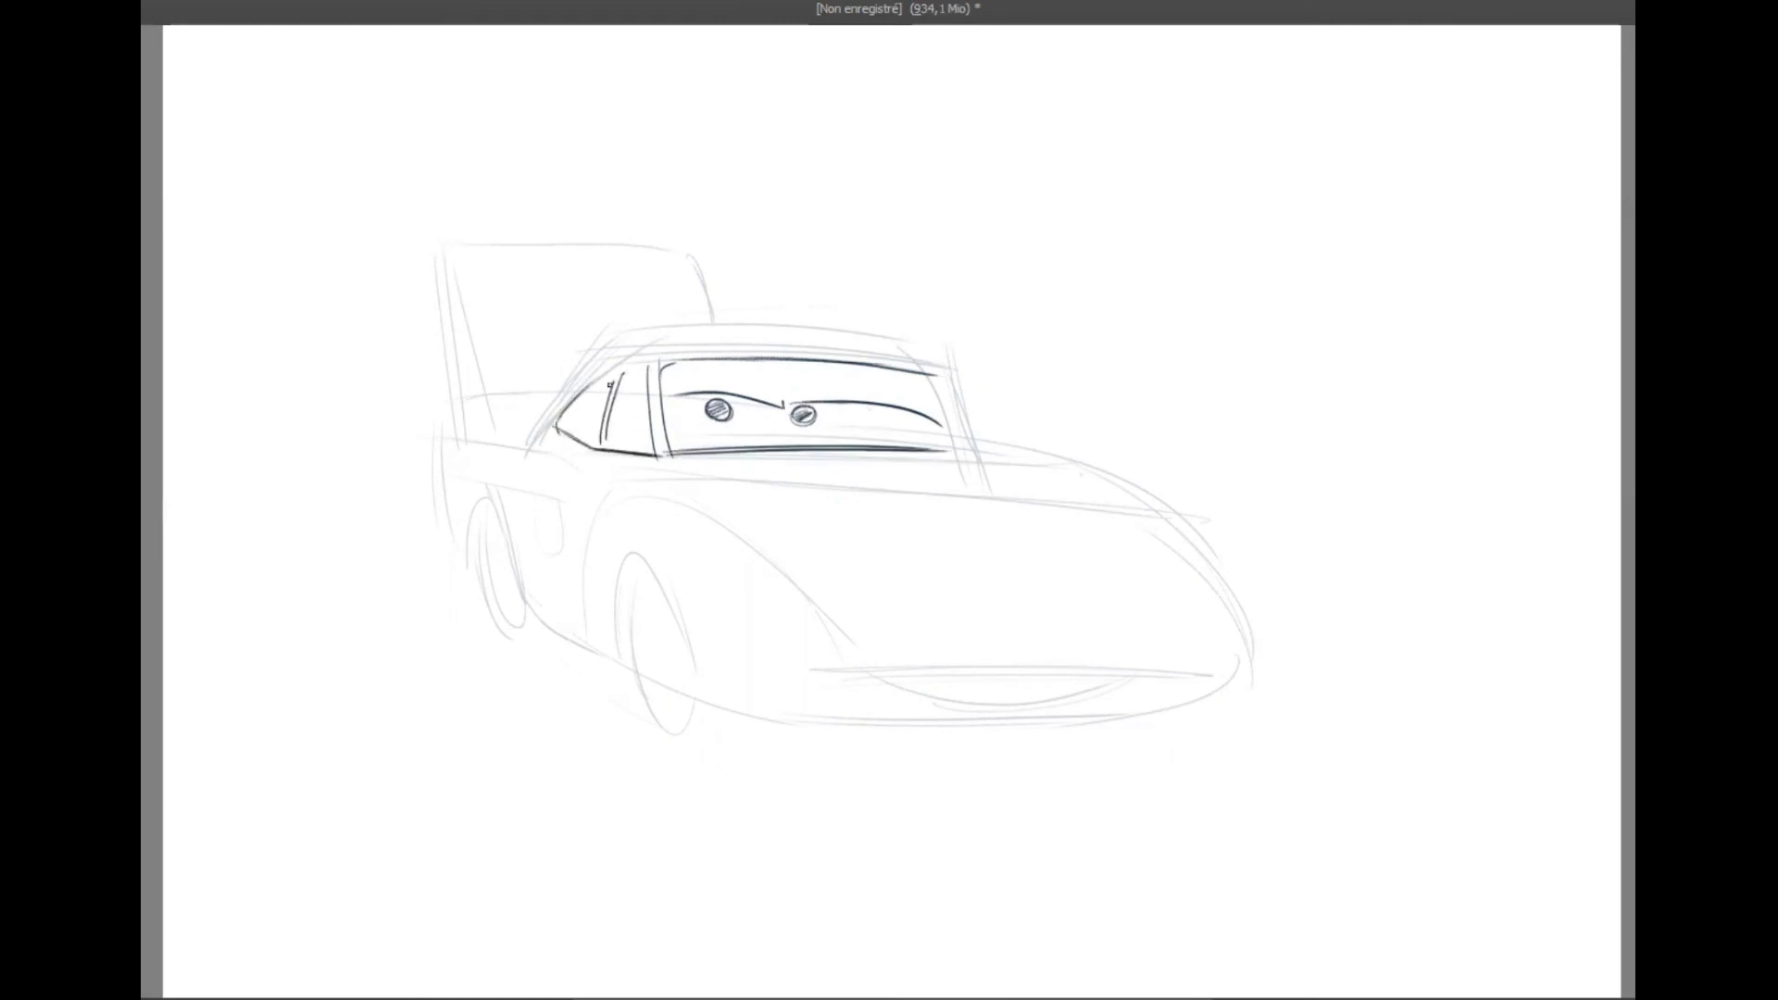
# - Outline the roof, far pillar, rear edge, hood contour, lower body and nose in dark lines
pyautogui.moveTo(535, 422)
pyautogui.mouseDown()
pyautogui.moveTo(806, 350)
pyautogui.moveTo(937, 369)
pyautogui.moveTo(951, 435)
pyautogui.mouseUp()
pyautogui.moveTo(925, 371); pyautogui.dragTo(968, 461)
pyautogui.moveTo(536, 424)
pyautogui.mouseDown()
pyautogui.moveTo(448, 430)
pyautogui.moveTo(487, 540)
pyautogui.mouseUp()
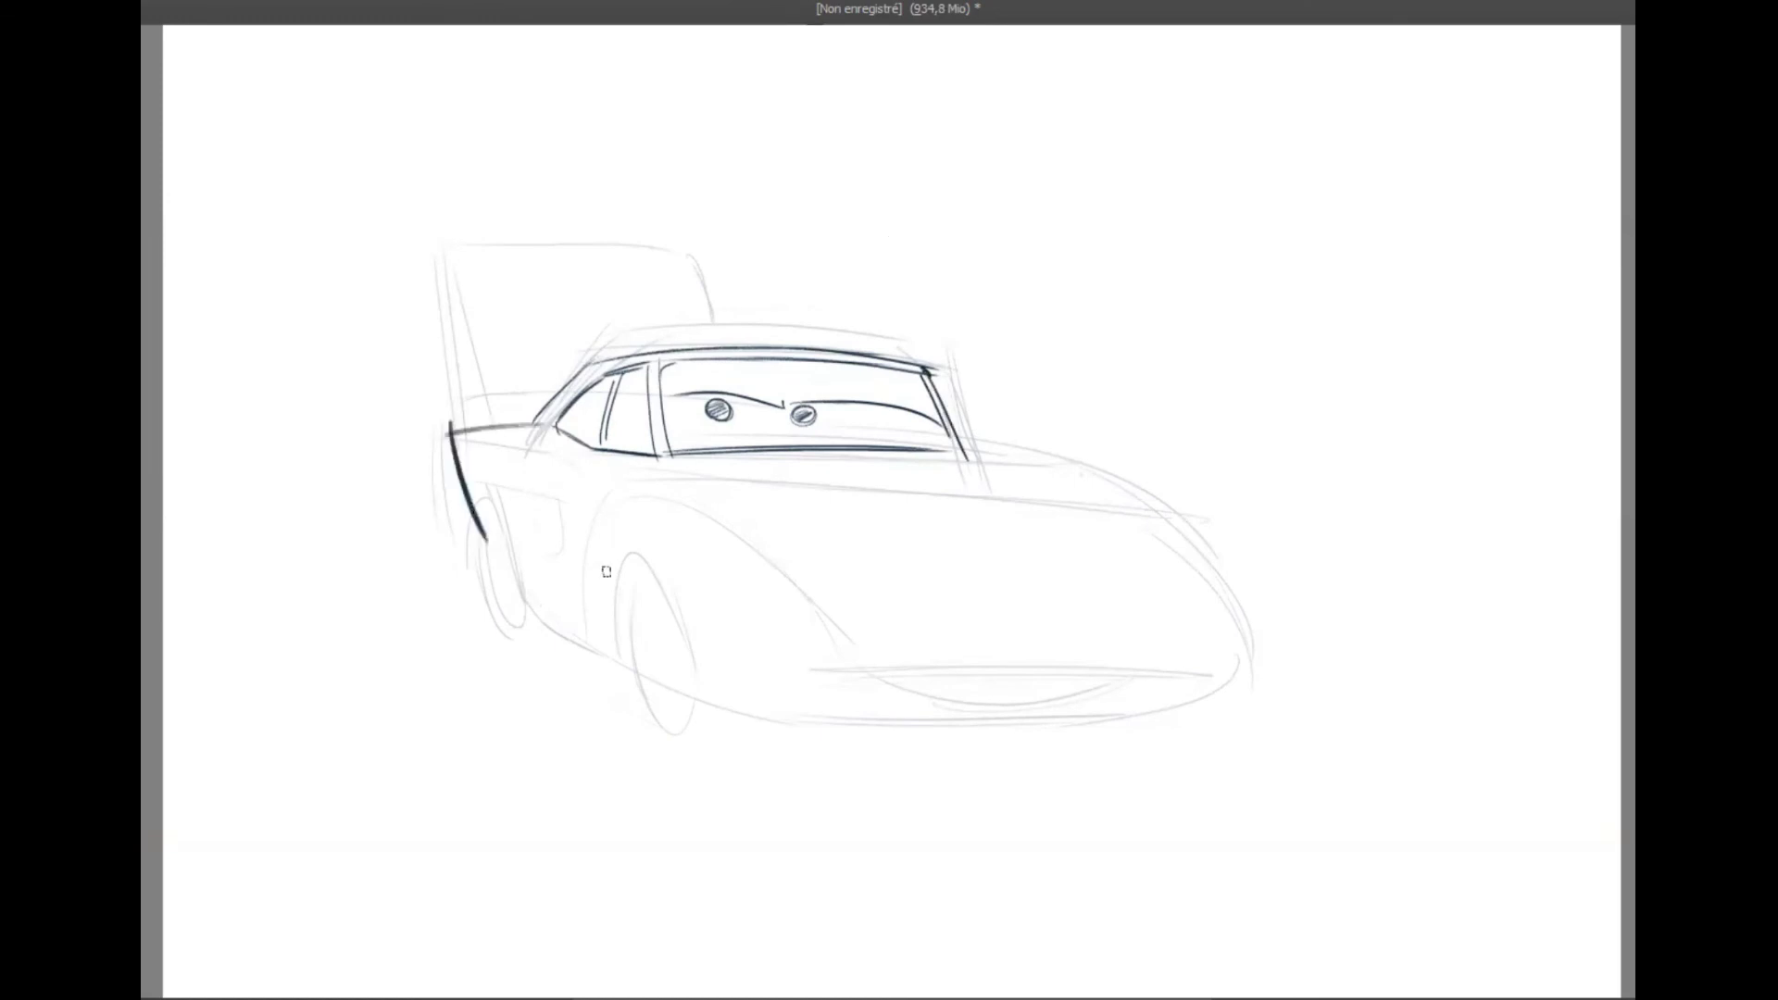
pyautogui.moveTo(952, 441); pyautogui.dragTo(1242, 601)
pyautogui.moveTo(481, 548)
pyautogui.mouseDown()
pyautogui.moveTo(693, 685)
pyautogui.moveTo(1283, 688)
pyautogui.mouseUp()
pyautogui.moveTo(1247, 610); pyautogui.dragTo(1119, 700)
pyautogui.moveTo(1217, 646); pyautogui.dragTo(1128, 699)
# - Draw the near front wheel arch, the bumper's upper edge and the smiling mouth in dark lines
pyautogui.moveTo(594, 623)
pyautogui.mouseDown()
pyautogui.moveTo(630, 500)
pyautogui.moveTo(673, 525)
pyautogui.mouseUp()
pyautogui.moveTo(673, 533); pyautogui.dragTo(683, 667)
pyautogui.moveTo(696, 508)
pyautogui.mouseDown()
pyautogui.moveTo(783, 619)
pyautogui.moveTo(1232, 626)
pyautogui.mouseUp()
pyautogui.moveTo(887, 639)
pyautogui.mouseDown()
pyautogui.moveTo(913, 672)
pyautogui.moveTo(1128, 642)
pyautogui.mouseUp()
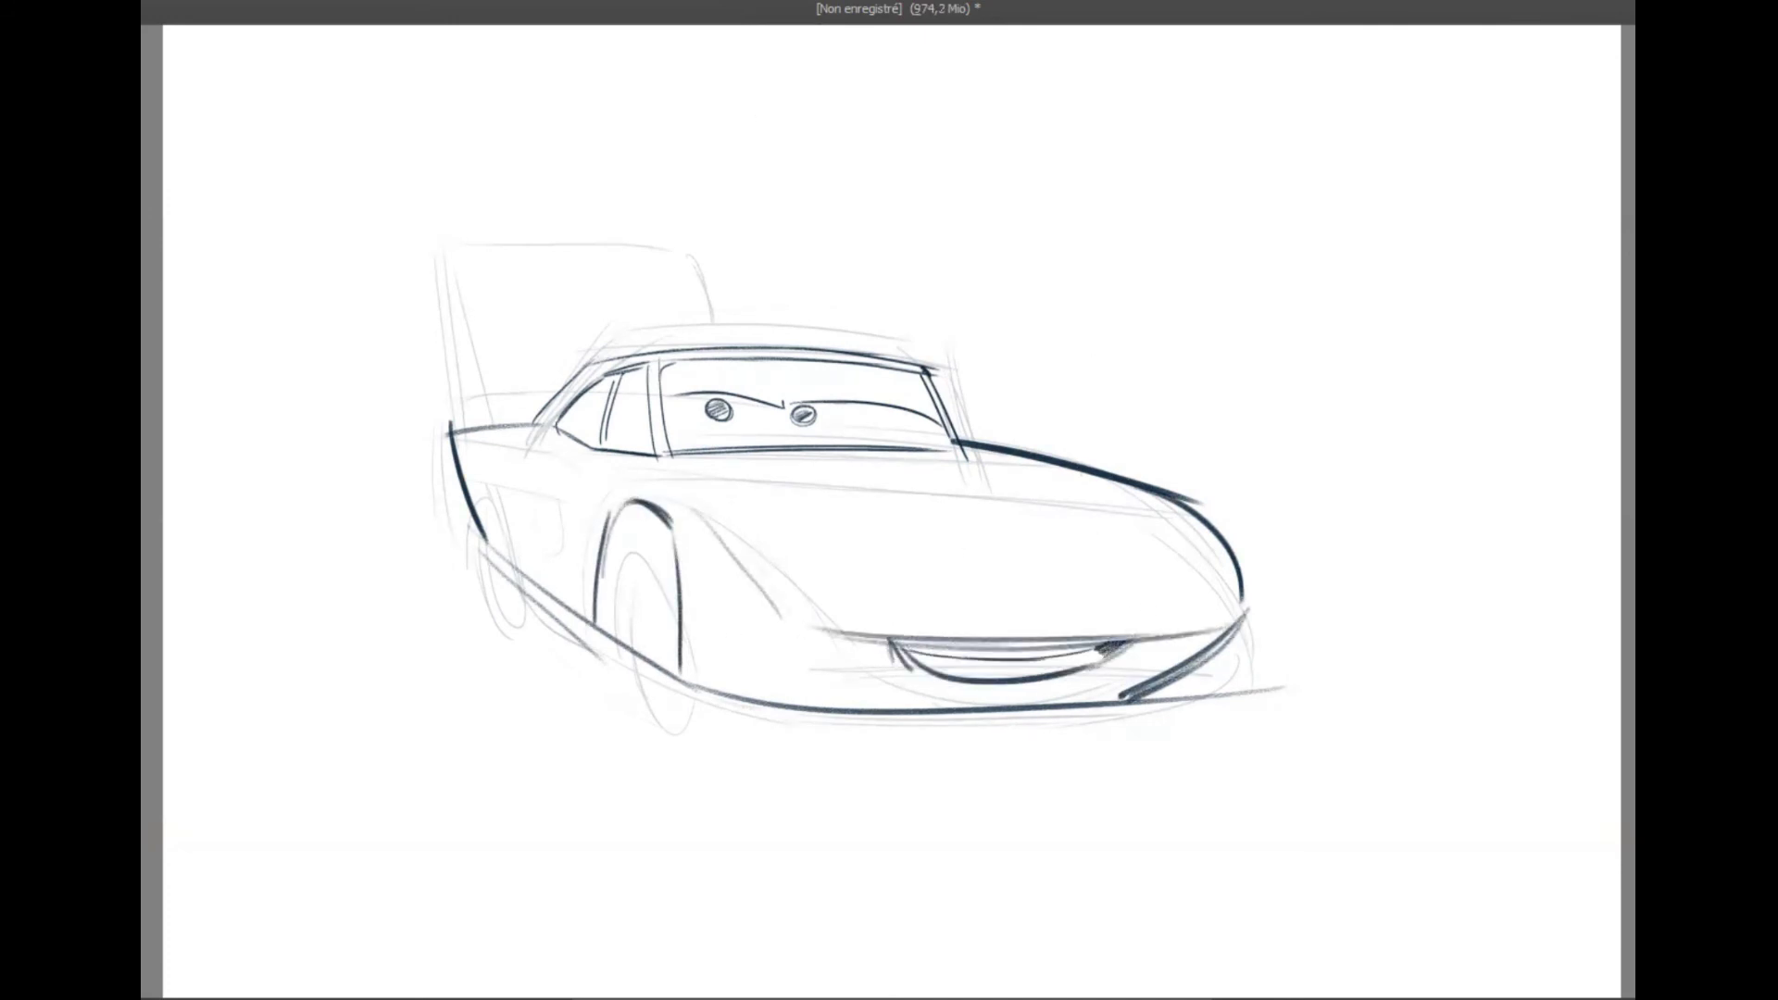
# - Add the hood's centre crease and oval scoop, and shade the side, front fender and bumper with a larger brush
pyautogui.moveTo(980, 500); pyautogui.dragTo(1048, 628)
pyautogui.moveTo(789, 475); pyautogui.dragTo(1083, 478)
pyautogui.moveTo(783, 492); pyautogui.dragTo(1056, 500)
pyautogui.press(']')
pyautogui.moveTo(493, 459); pyautogui.dragTo(592, 607)
pyautogui.moveTo(699, 553)
pyautogui.mouseDown()
pyautogui.moveTo(787, 676)
pyautogui.moveTo(1200, 649)
pyautogui.mouseUp()
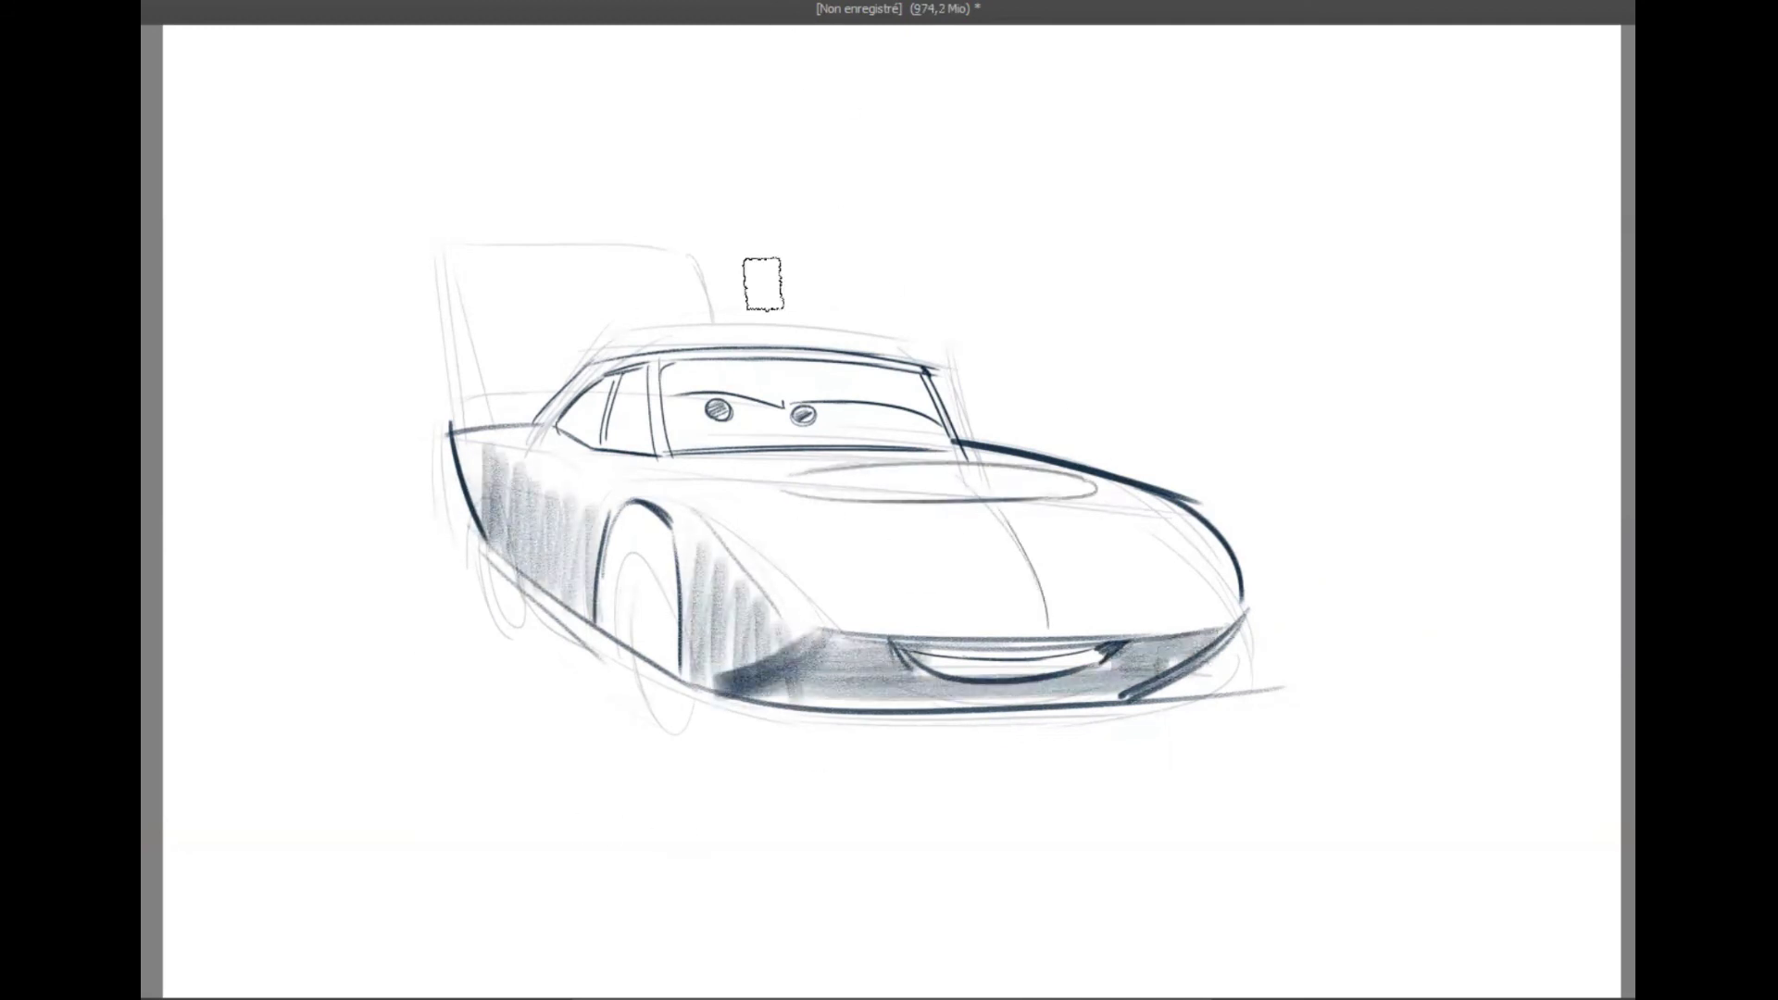
# - Shade the front and rear wheel wells, and draw the near front tyre with its rim and hub
pyautogui.moveTo(638, 514); pyautogui.dragTo(618, 648)
pyautogui.moveTo(477, 467); pyautogui.dragTo(489, 541)
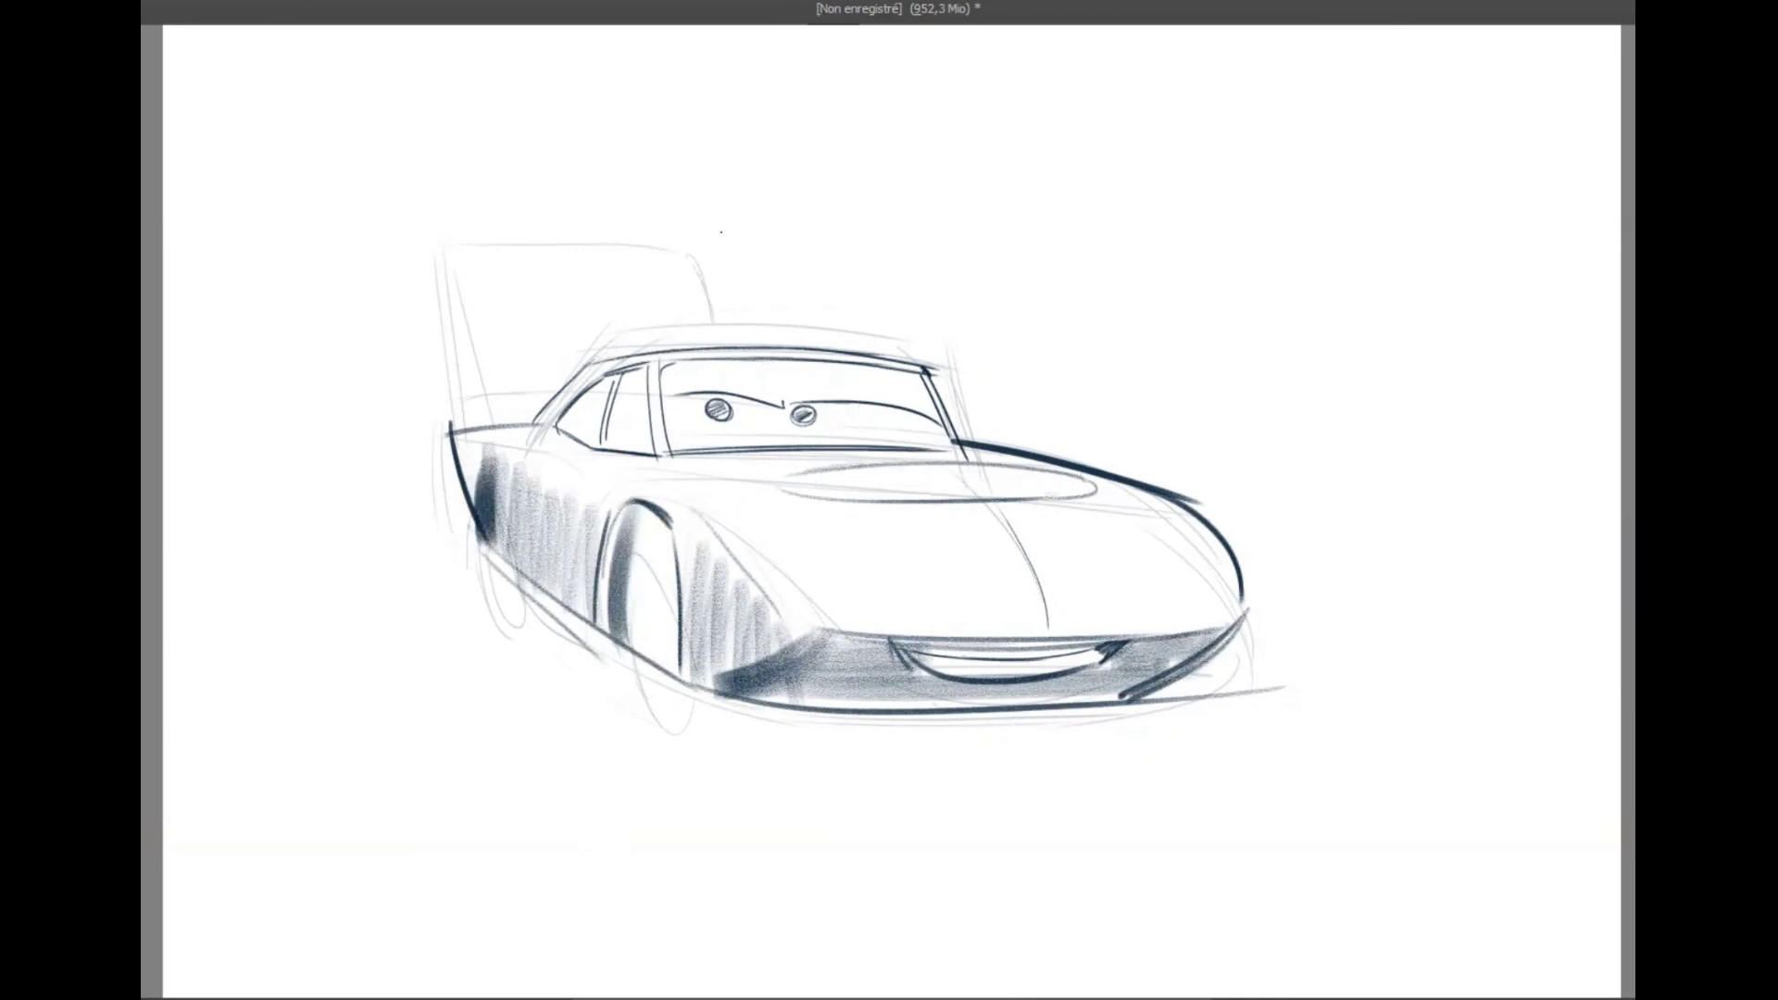
pyautogui.moveTo(639, 520); pyautogui.dragTo(633, 671)
pyautogui.moveTo(653, 516)
pyautogui.mouseDown()
pyautogui.moveTo(639, 685)
pyautogui.moveTo(702, 713)
pyautogui.moveTo(746, 708)
pyautogui.mouseUp()
pyautogui.moveTo(669, 559); pyautogui.dragTo(670, 660)
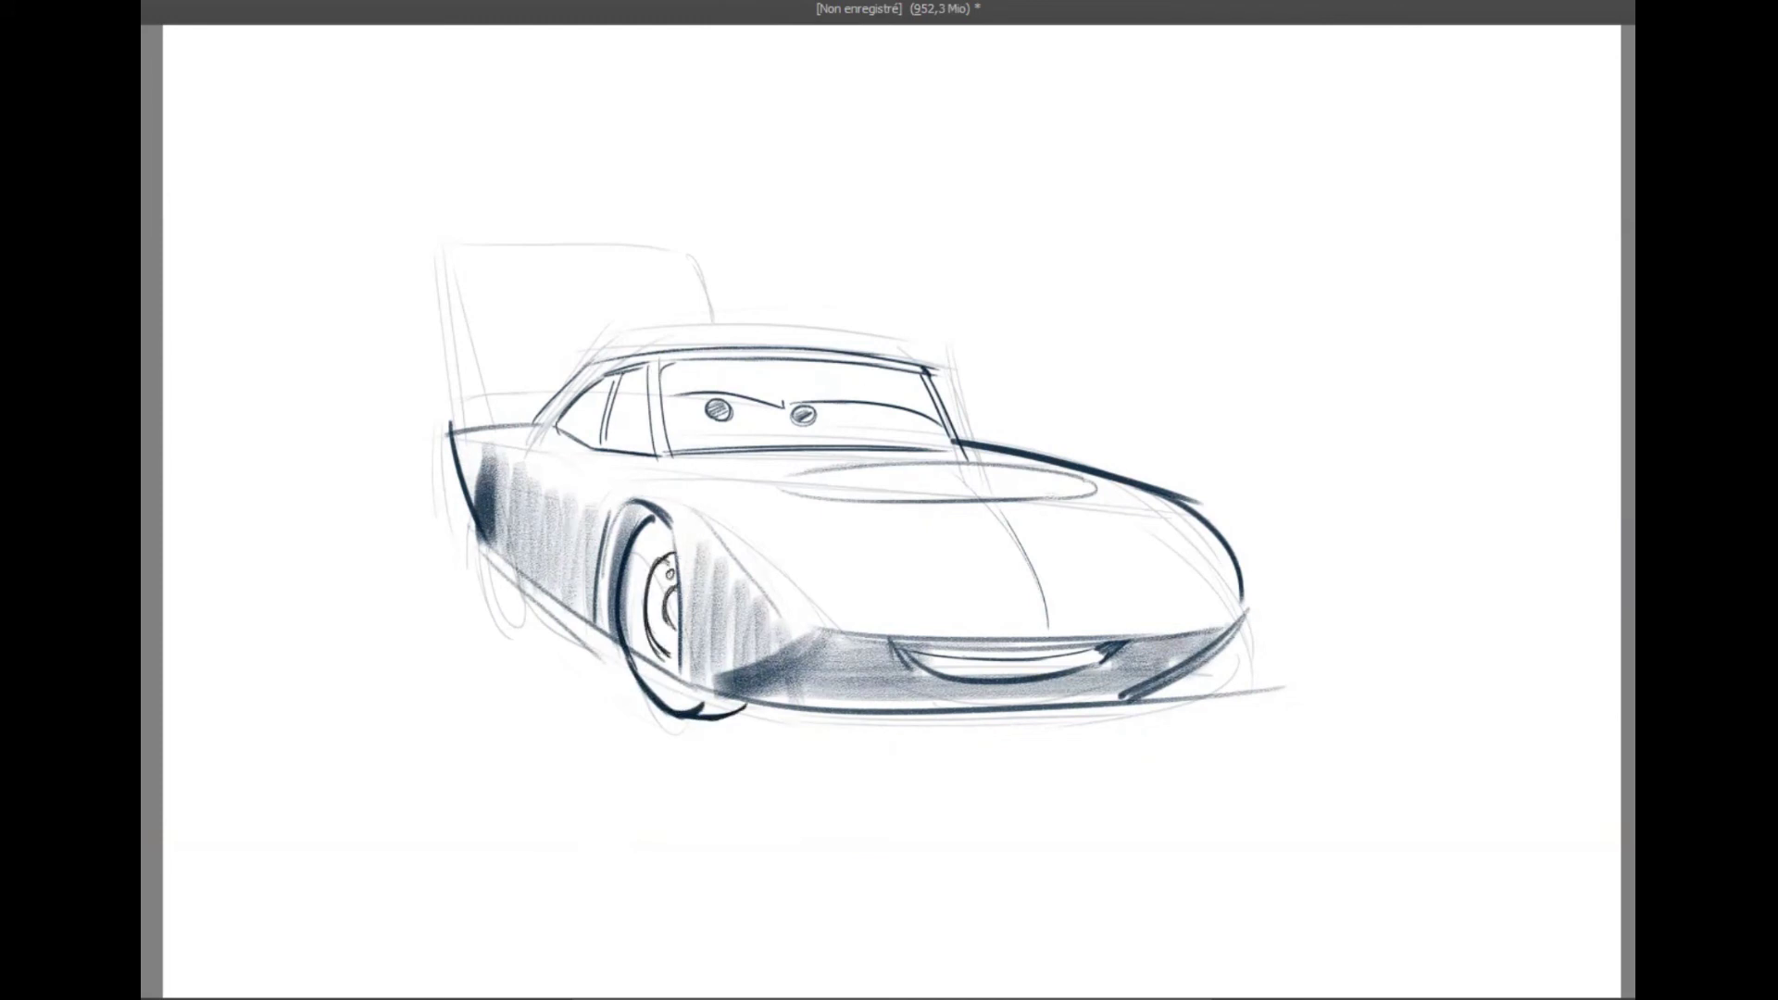
# - Fill the near front tyre and wheel well with dark shading and tone the rim and hub
pyautogui.moveTo(668, 705); pyautogui.dragTo(752, 709)
pyautogui.moveTo(648, 618); pyautogui.dragTo(675, 659)
pyautogui.moveTo(655, 569)
pyautogui.mouseDown()
pyautogui.moveTo(675, 556)
pyautogui.moveTo(619, 539)
pyautogui.moveTo(605, 607)
pyautogui.mouseUp()
pyautogui.moveTo(613, 547)
pyautogui.mouseDown()
pyautogui.moveTo(604, 635)
pyautogui.moveTo(833, 708)
pyautogui.mouseUp()
pyautogui.moveTo(687, 659); pyautogui.dragTo(876, 708)
pyautogui.moveTo(643, 537)
pyautogui.mouseDown()
pyautogui.moveTo(636, 631)
pyautogui.moveTo(681, 696)
pyautogui.mouseUp()
pyautogui.hotkey('ctrl', 'z')
pyautogui.moveTo(666, 522)
pyautogui.mouseDown()
pyautogui.moveTo(622, 622)
pyautogui.moveTo(634, 669)
pyautogui.mouseUp()
pyautogui.moveTo(668, 558)
pyautogui.mouseDown()
pyautogui.moveTo(647, 632)
pyautogui.moveTo(673, 665)
pyautogui.mouseUp()
pyautogui.moveTo(645, 566)
pyautogui.mouseDown()
pyautogui.moveTo(667, 704)
pyautogui.moveTo(699, 567)
pyautogui.moveTo(774, 708)
pyautogui.mouseUp()
# - Draw the rear wheel and sill, and strengthen the roof, shoulder line and front fender edges
pyautogui.moveTo(487, 519); pyautogui.dragTo(510, 614)
pyautogui.moveTo(500, 466)
pyautogui.mouseDown()
pyautogui.moveTo(505, 584)
pyautogui.moveTo(606, 640)
pyautogui.mouseUp()
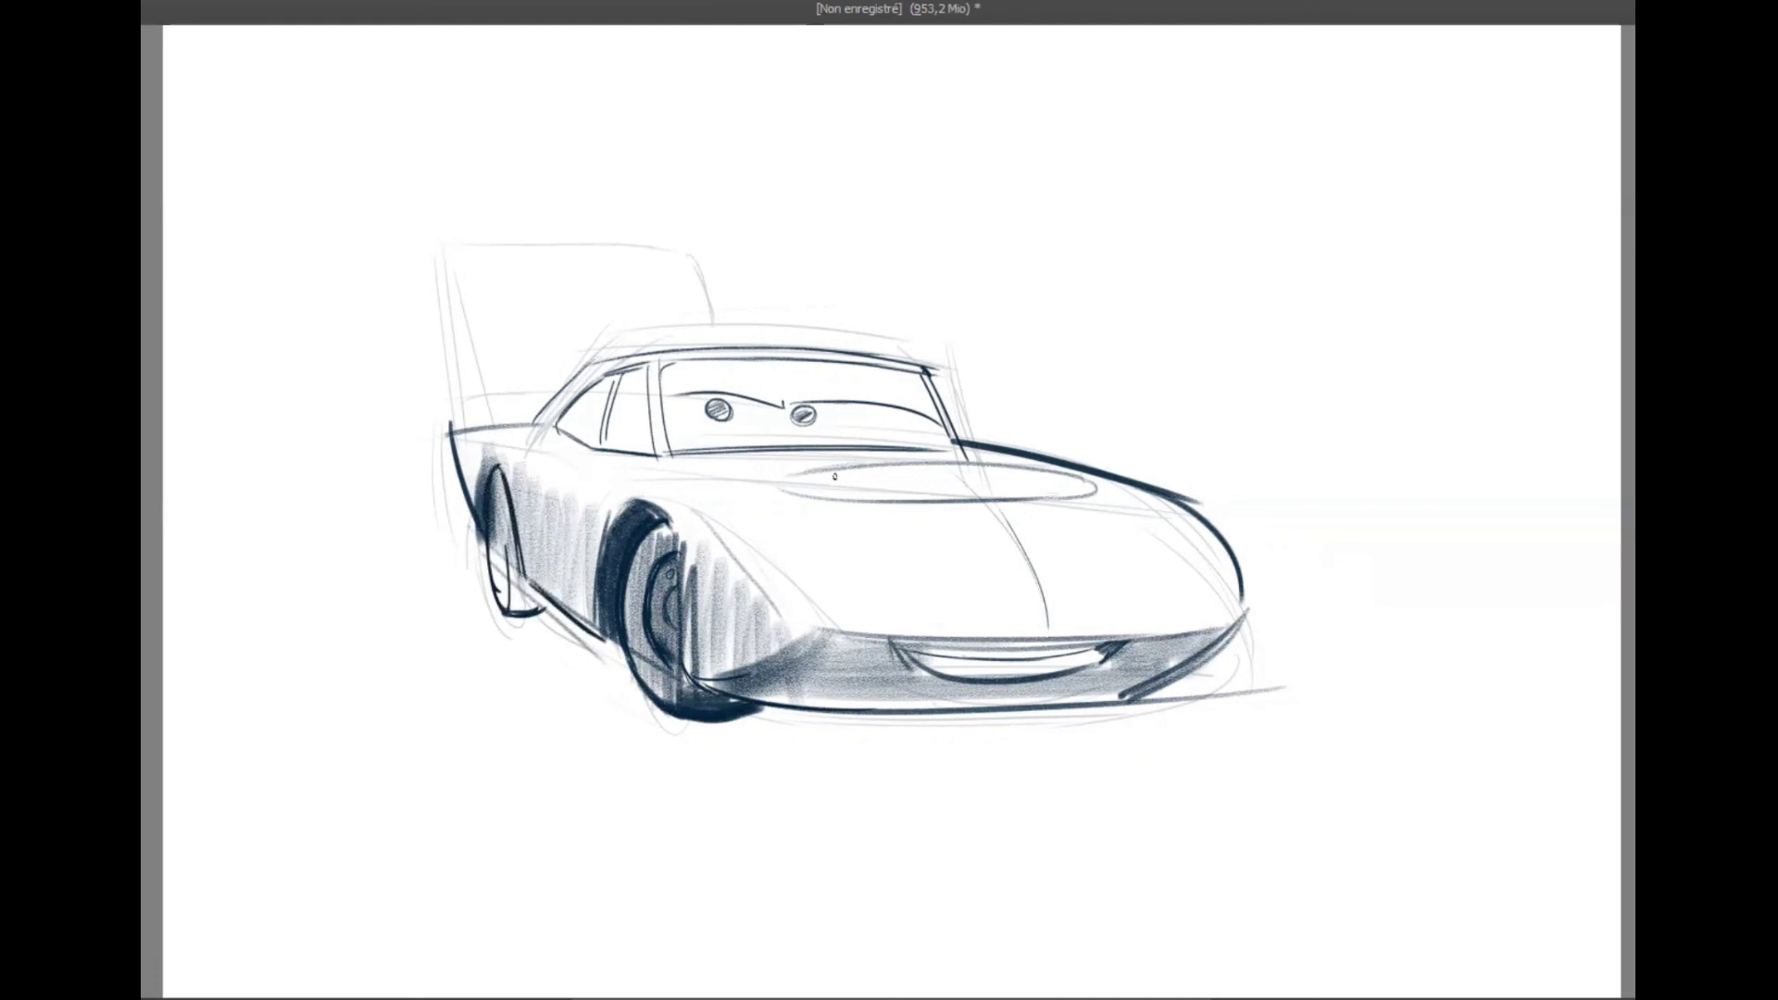
pyautogui.moveTo(454, 450); pyautogui.dragTo(778, 342)
pyautogui.moveTo(674, 515); pyautogui.dragTo(686, 682)
pyautogui.moveTo(477, 434); pyautogui.dragTo(635, 483)
pyautogui.moveTo(573, 477)
pyautogui.mouseDown()
pyautogui.moveTo(658, 496)
pyautogui.moveTo(810, 629)
pyautogui.moveTo(769, 666)
pyautogui.mouseUp()
# - Darken the mouth corners, the hood crease, the pupils and both eyelid lines
pyautogui.moveTo(891, 639)
pyautogui.mouseDown()
pyautogui.moveTo(1118, 647)
pyautogui.moveTo(1100, 660)
pyautogui.moveTo(1134, 638)
pyautogui.moveTo(919, 667)
pyautogui.mouseUp()
pyautogui.moveTo(1123, 648); pyautogui.dragTo(1103, 665)
pyautogui.moveTo(1005, 505); pyautogui.dragTo(1031, 568)
pyautogui.moveTo(722, 413); pyautogui.dragTo(714, 408)
pyautogui.moveTo(802, 413); pyautogui.dragTo(804, 416)
pyautogui.hotkey('ctrl', 'z')
pyautogui.moveTo(674, 396); pyautogui.dragTo(782, 407)
pyautogui.moveTo(792, 406); pyautogui.dragTo(934, 423)
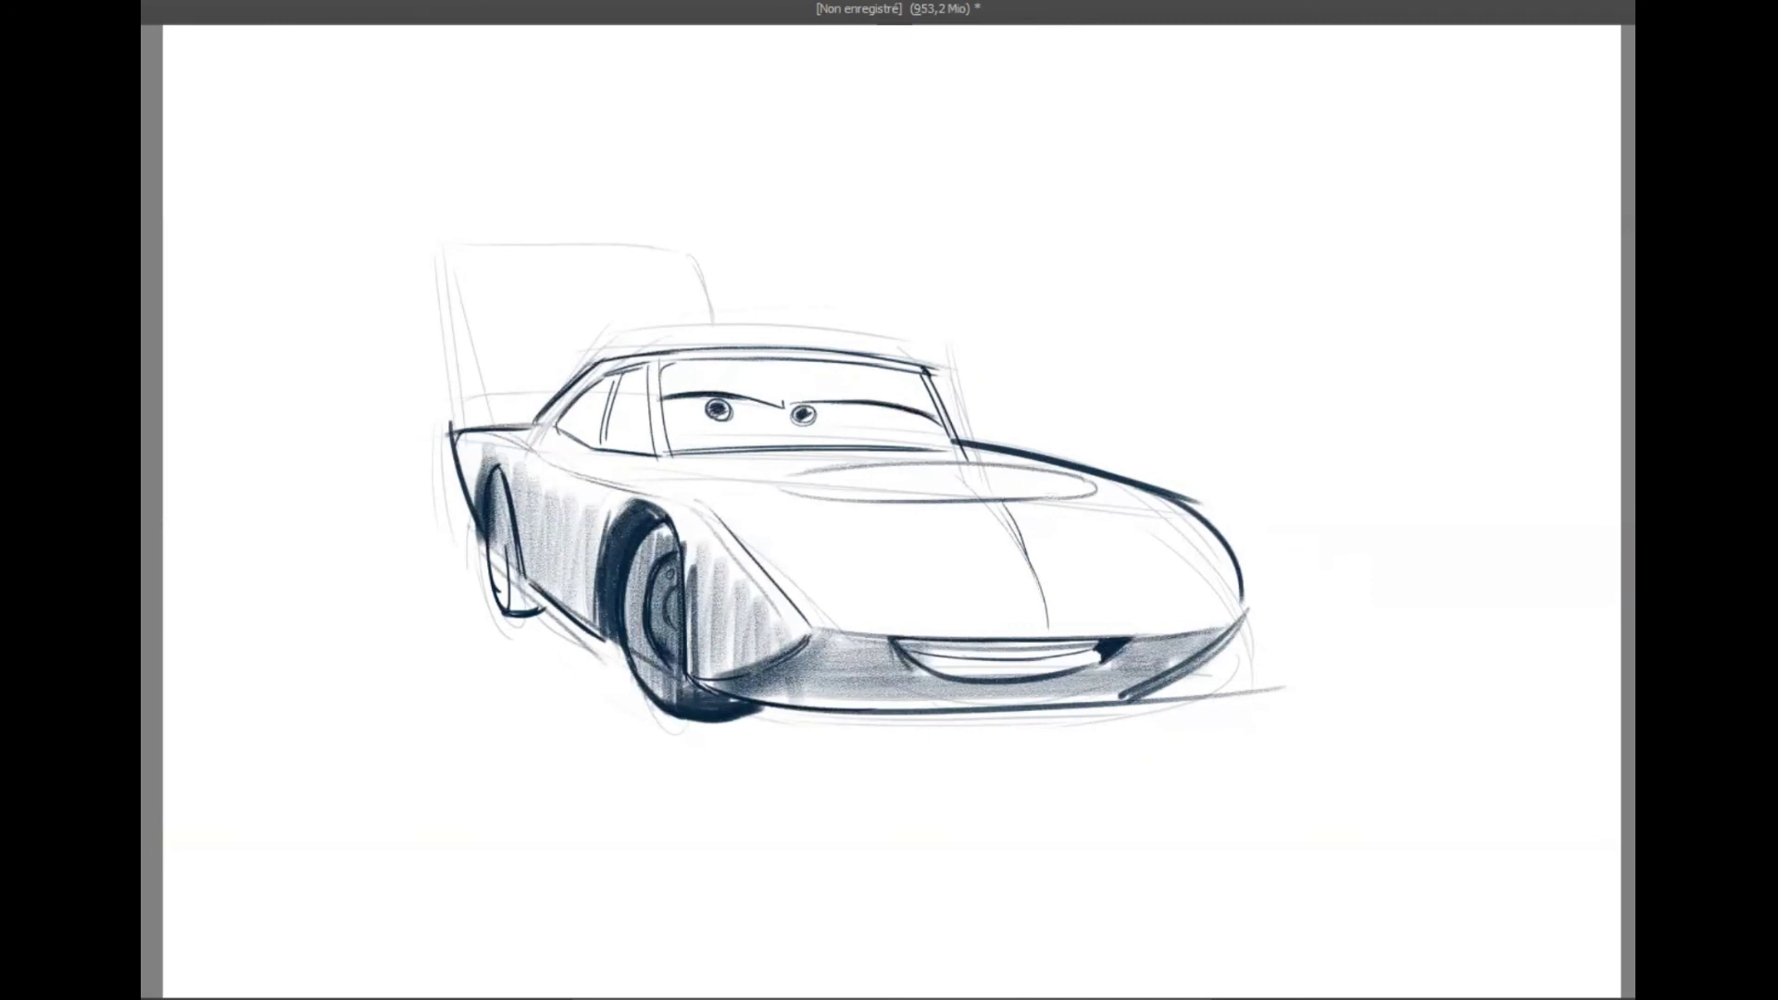
# - Outline the rear wing's slanted uprights and flat top in dark lines, shading its far support
pyautogui.moveTo(498, 431)
pyautogui.mouseDown()
pyautogui.moveTo(465, 283)
pyautogui.moveTo(663, 278)
pyautogui.mouseUp()
pyautogui.hotkey('ctrl', 'z')
pyautogui.moveTo(462, 278)
pyautogui.mouseDown()
pyautogui.moveTo(700, 275)
pyautogui.moveTo(715, 345)
pyautogui.mouseUp()
pyautogui.moveTo(695, 278); pyautogui.dragTo(732, 345)
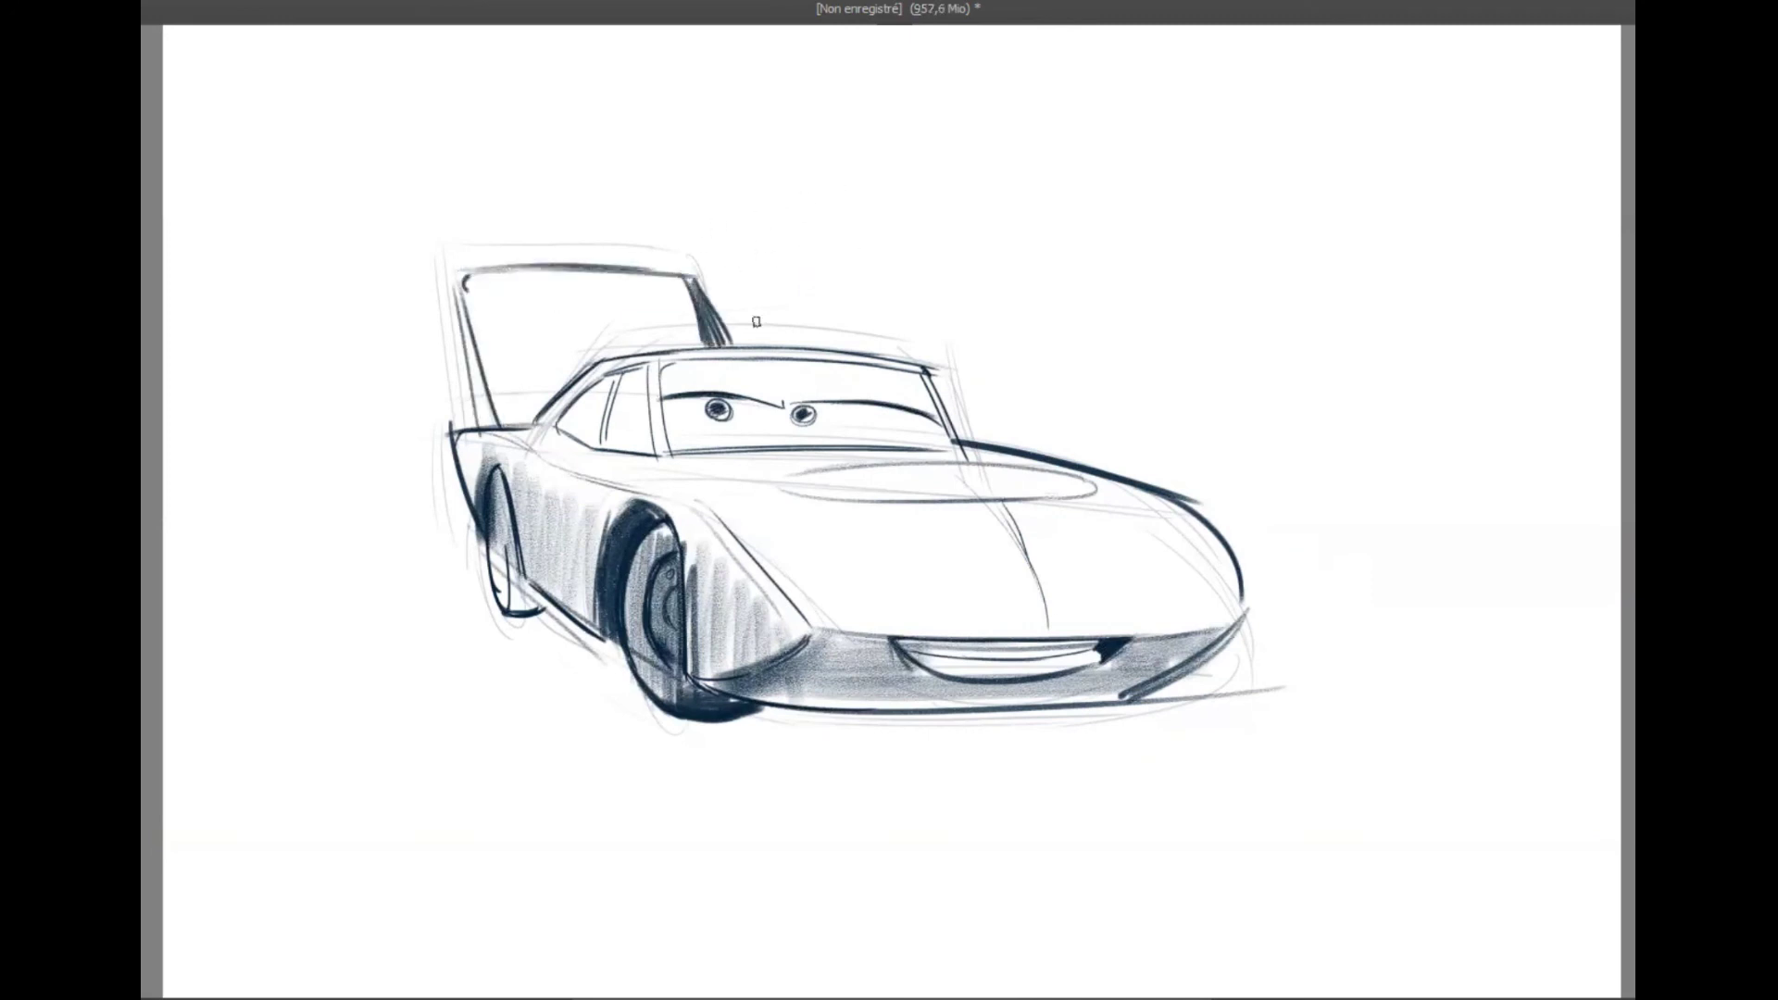
# - Draw the far wheel's dark underside and shade a ground shadow extending past both ends of the car
pyautogui.moveTo(1028, 715); pyautogui.dragTo(1116, 706)
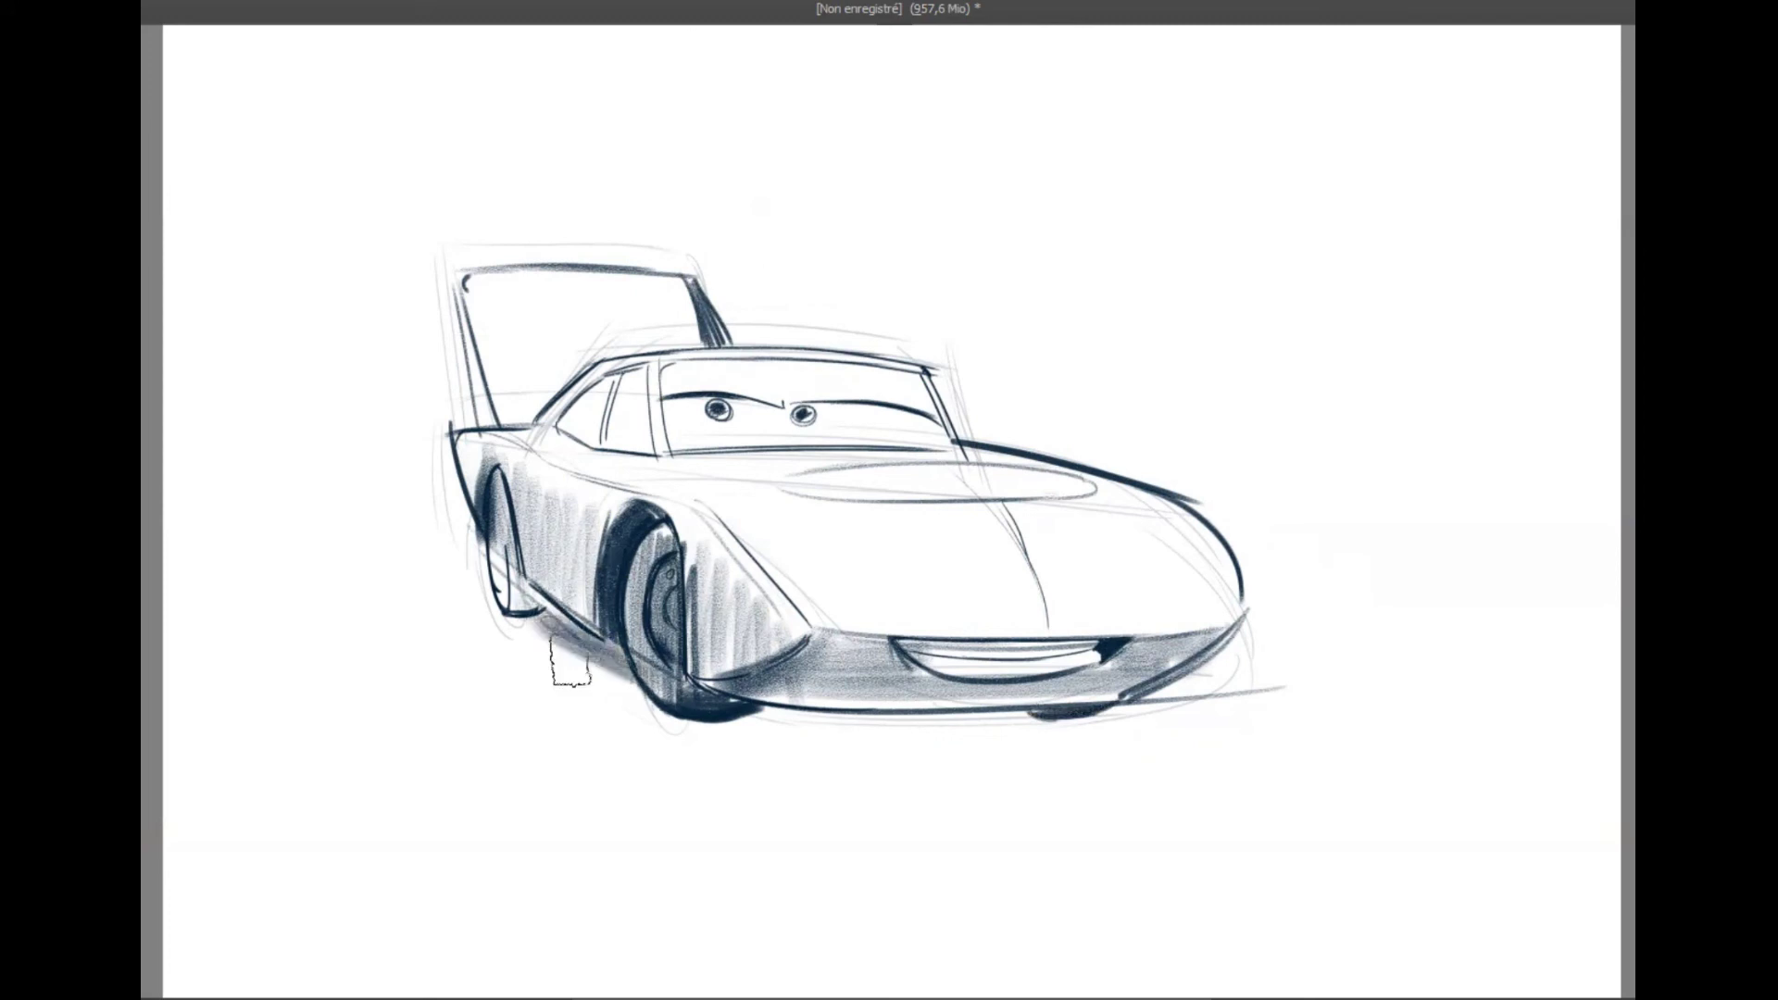
pyautogui.moveTo(442, 604); pyautogui.dragTo(547, 632)
pyautogui.moveTo(755, 721); pyautogui.dragTo(1320, 730)
pyautogui.press('pagedown')
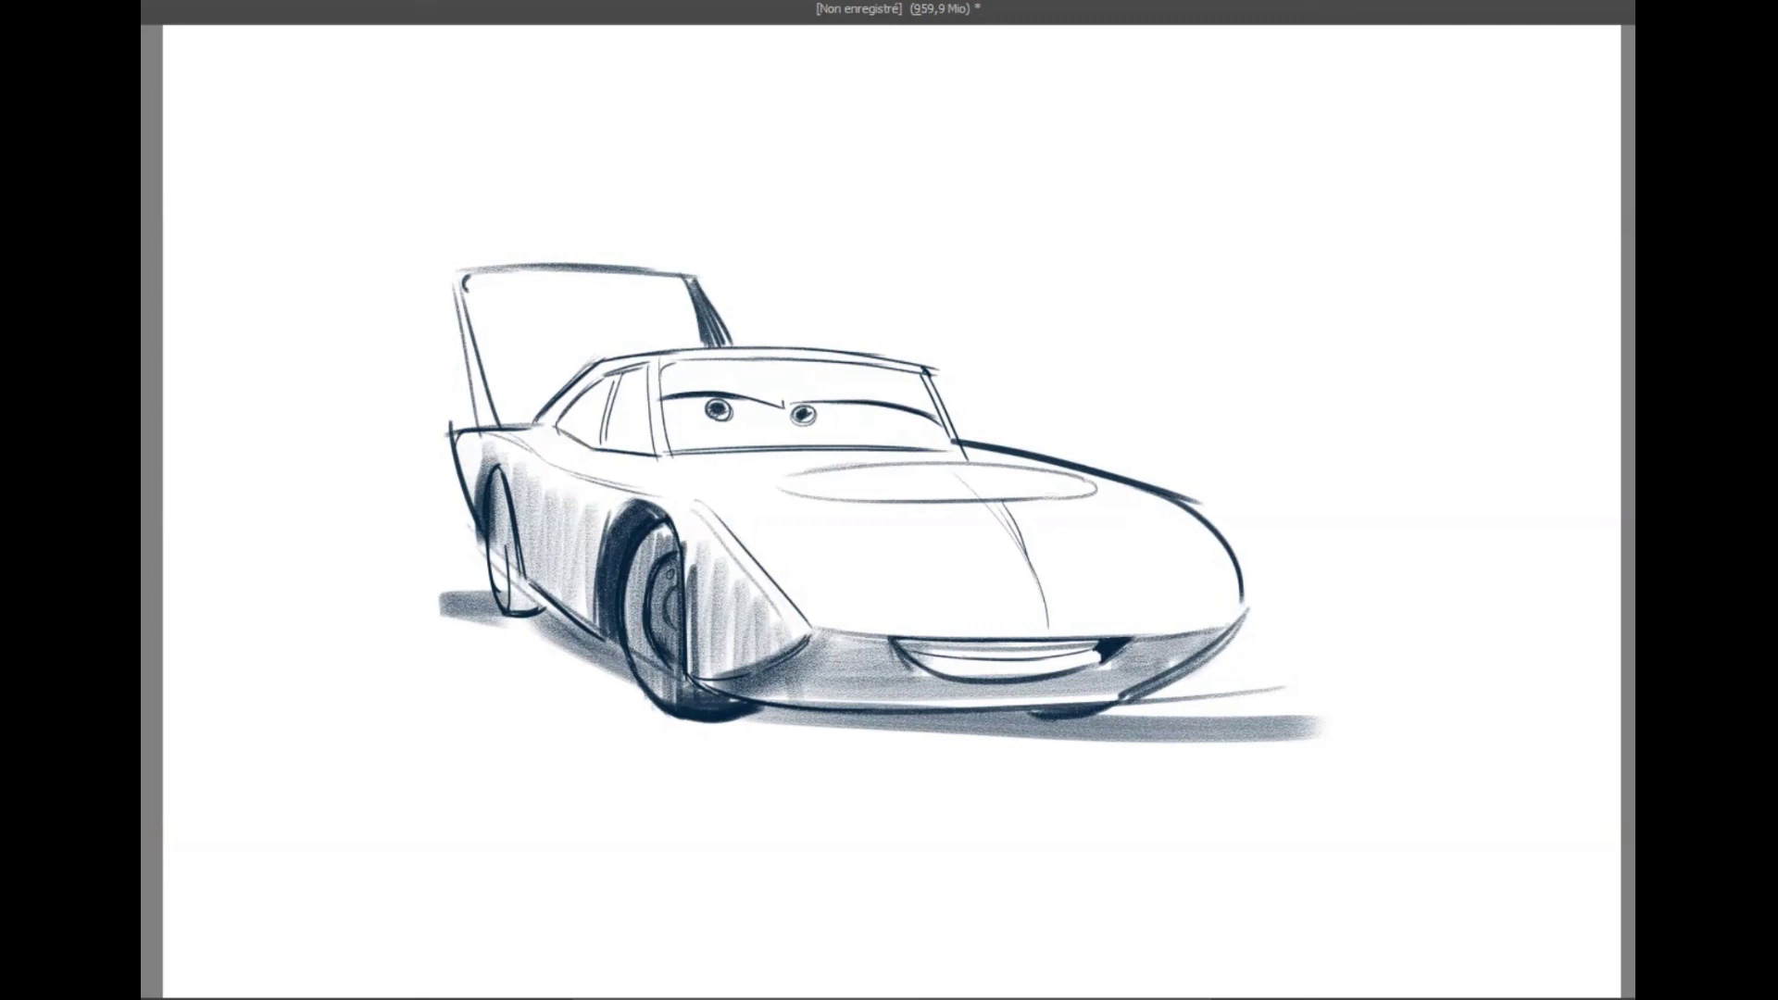
pyautogui.moveTo(637, 612)
pyautogui.mouseDown()
pyautogui.moveTo(600, 651)
pyautogui.moveTo(654, 504)
pyautogui.moveTo(678, 551)
pyautogui.mouseUp()
pyautogui.hotkey('ctrl', 'z')
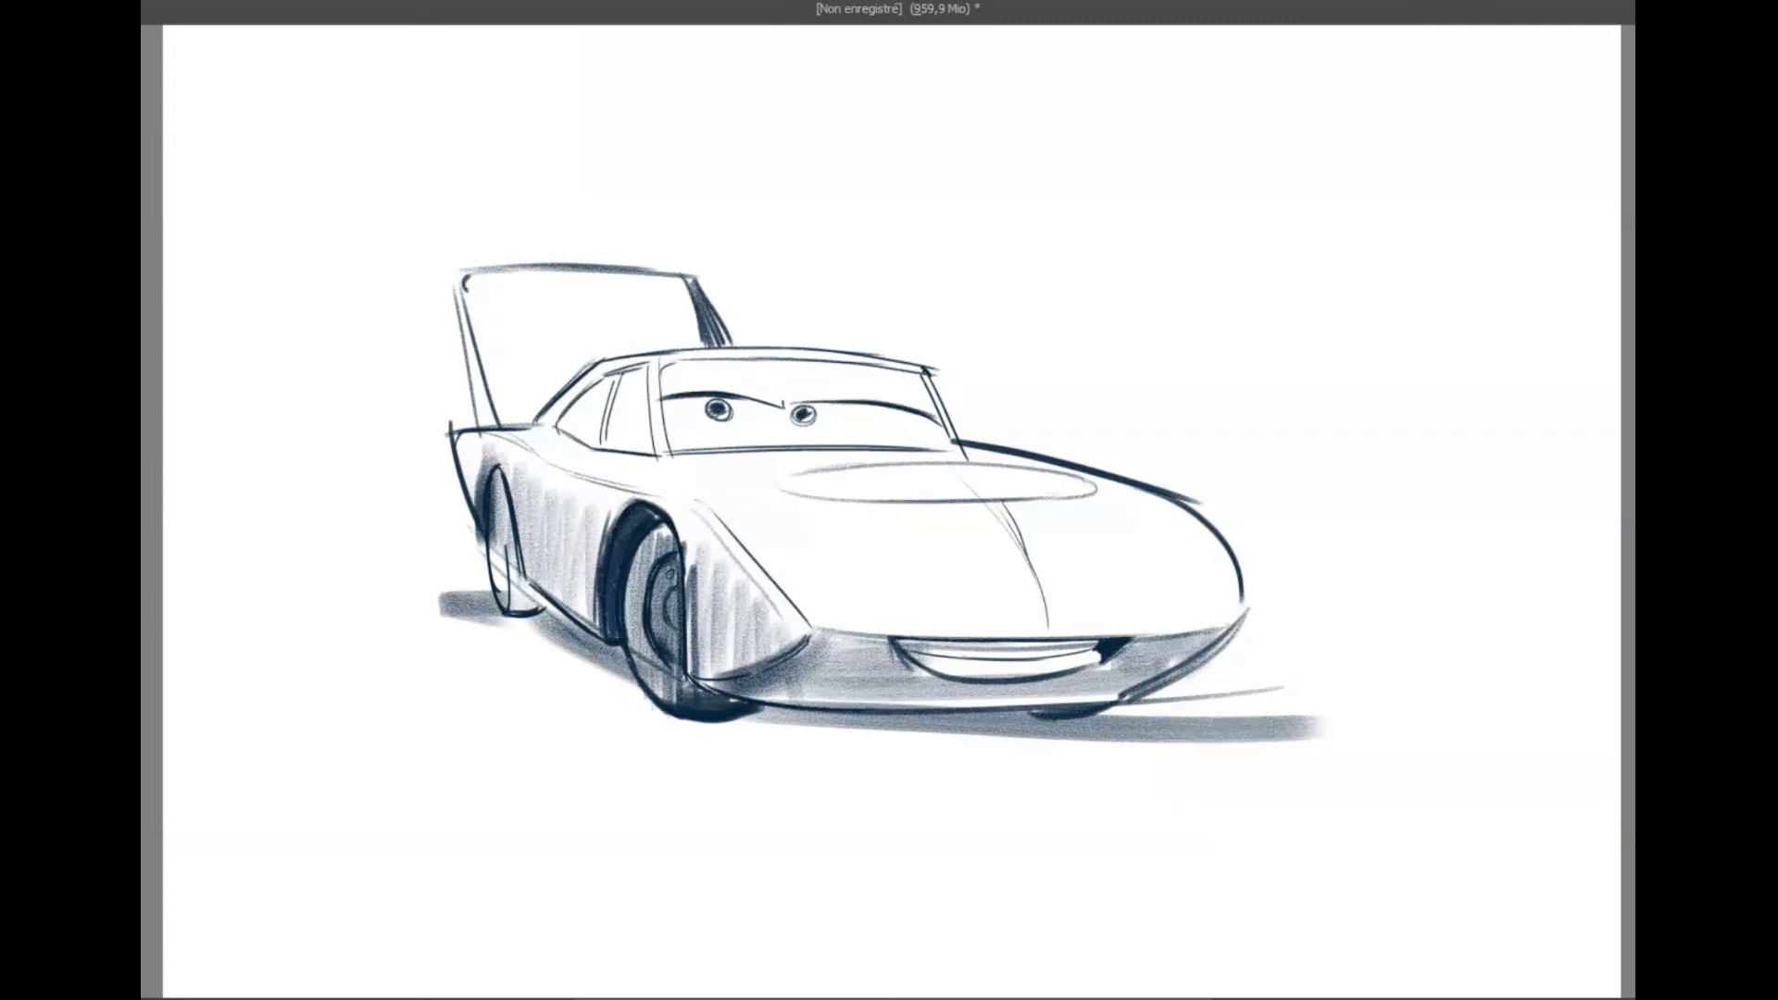